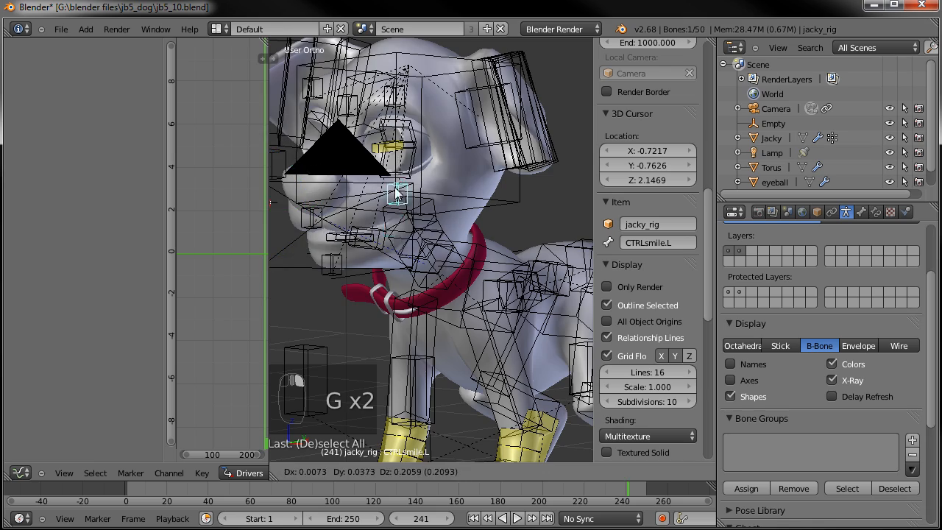
# Step: Try moving the left smile control bone (CTRLsmile.L) and deselect all bones
pyautogui.click(408, 207)
pyautogui.scroll(-3, 429, 193)
pyautogui.moveTo(429, 193); pyautogui.dragTo(458, 259, button='middle')
pyautogui.press('a')
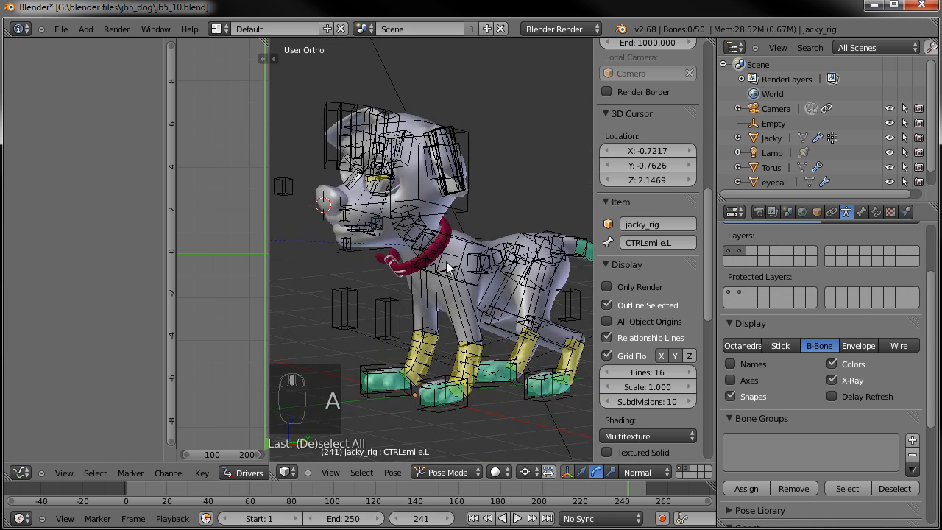
pyautogui.moveTo(483, 326); pyautogui.dragTo(503, 284, button='middle')
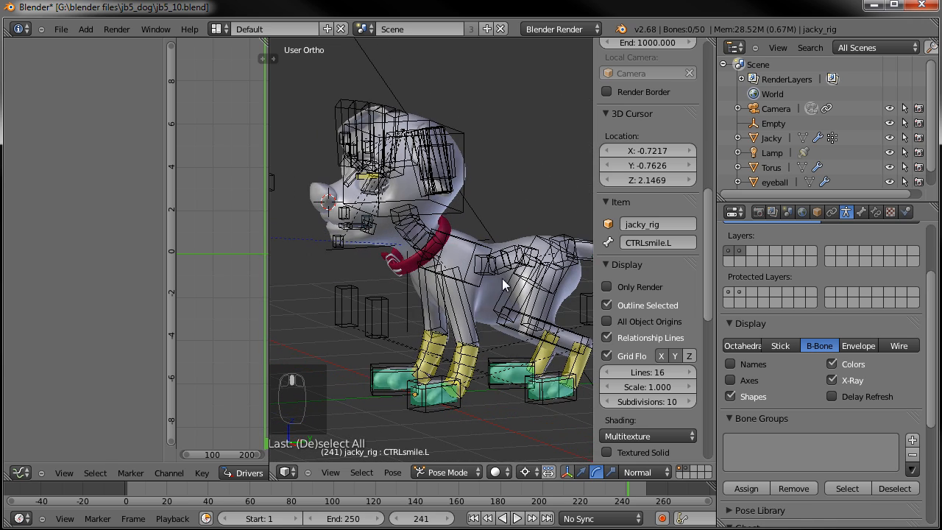
pyautogui.moveTo(408, 268)
pyautogui.mouseDown(button='middle')
pyautogui.moveTo(430, 276)
pyautogui.moveTo(397, 279)
pyautogui.moveTo(417, 272)
pyautogui.mouseUp(button='middle')
pyautogui.scroll(2, 414, 272)
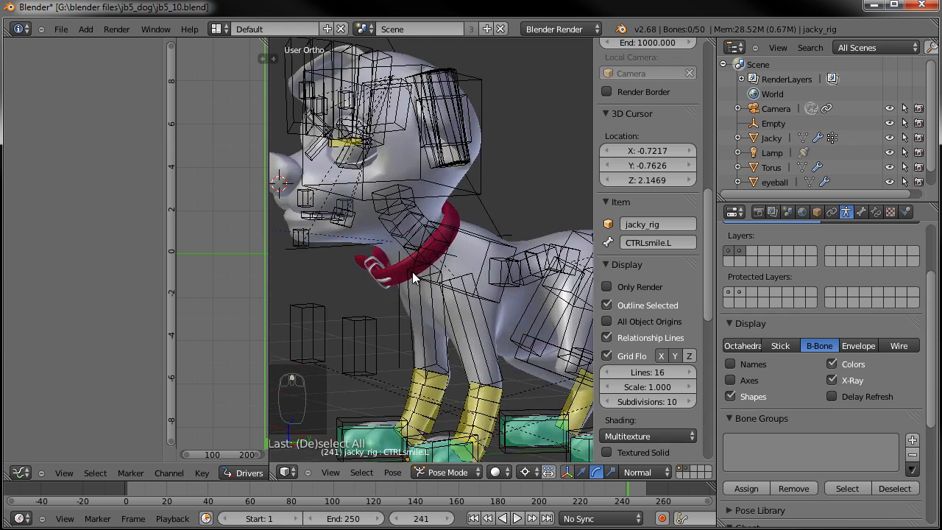
# Step: Select the red collar mesh at the dog's neck and move it
pyautogui.rightClick(460, 218)
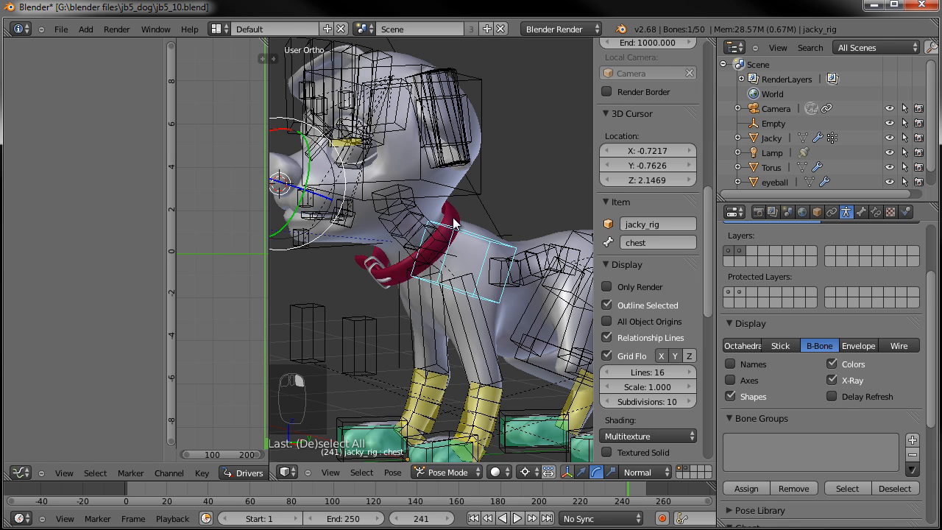
pyautogui.rightClick(429, 263)
pyautogui.moveTo(429, 263); pyautogui.dragTo(372, 248, button='middle')
pyautogui.press('g')
pyautogui.click(494, 226)
pyautogui.press('KP_3')
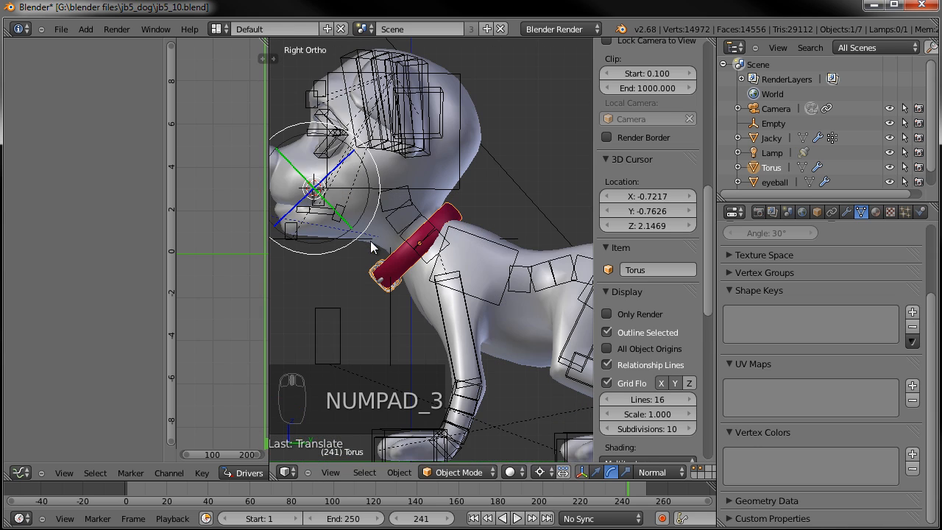
# Step: In the rig's Edit Mode, place the 3D cursor at the collar, centred on the neck at about Y 0.21, Z 1.80, and deselect all bones
pyautogui.rightClick(466, 236)
pyautogui.press('Tab')
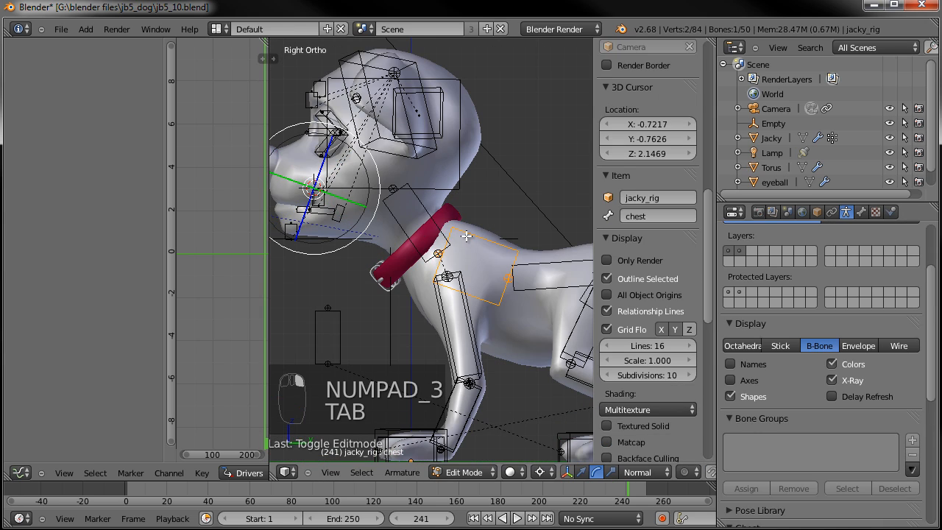
pyautogui.click(423, 235)
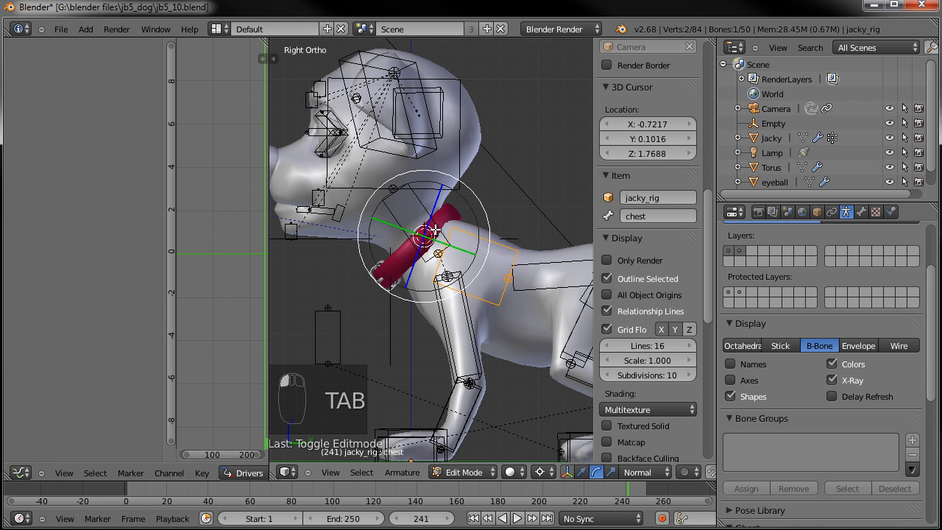
pyautogui.click(437, 221)
pyautogui.press('KP_1')
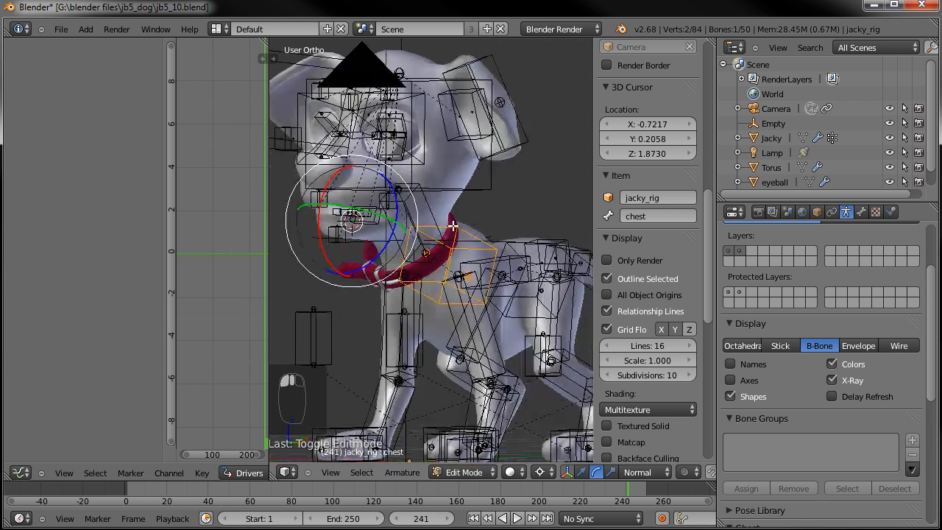
pyautogui.click(419, 231)
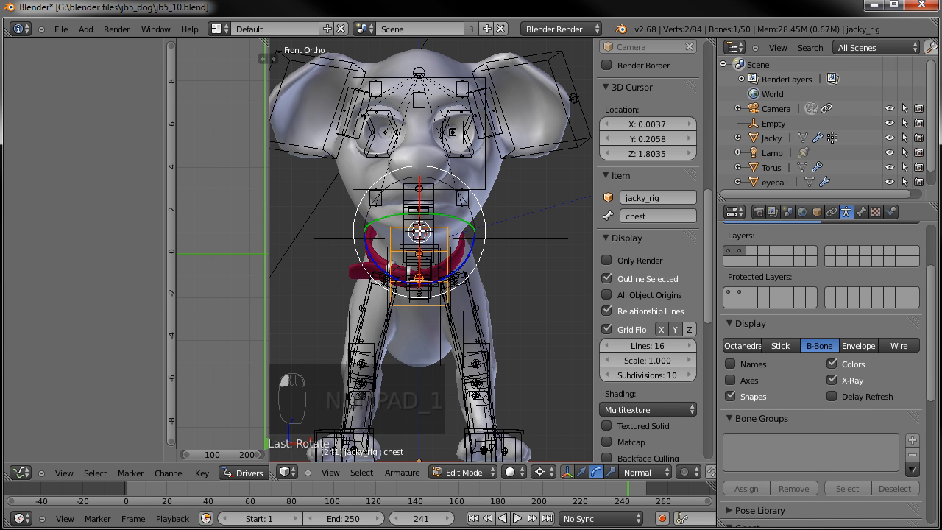
pyautogui.press('a')
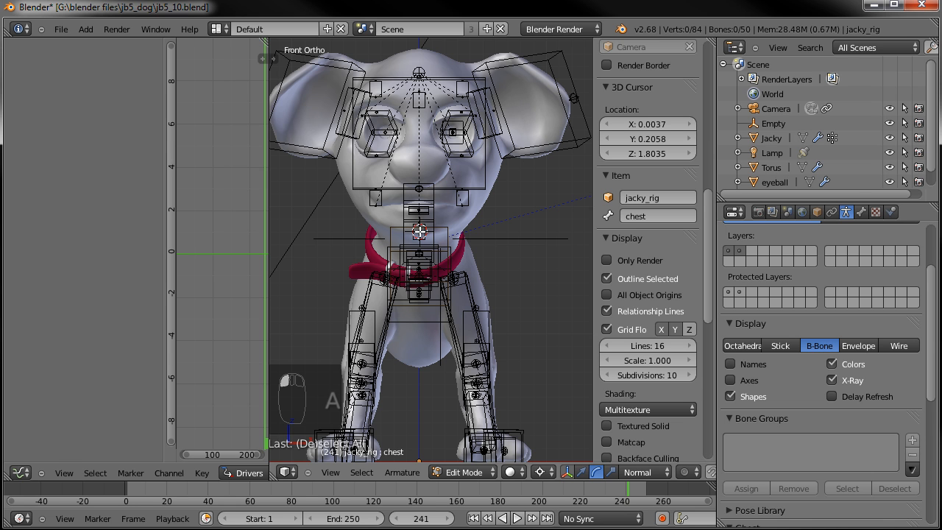
pyautogui.press('KP_3')
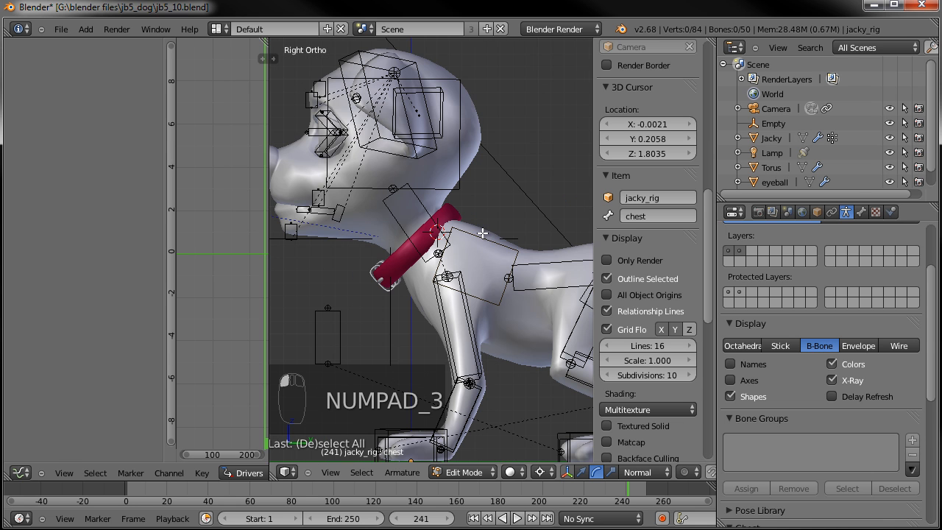
# Step: Add a bone at the 3D cursor and move and rotate it to lie along the collar toward the buckle
pyautogui.hotkey('shift', 'a')
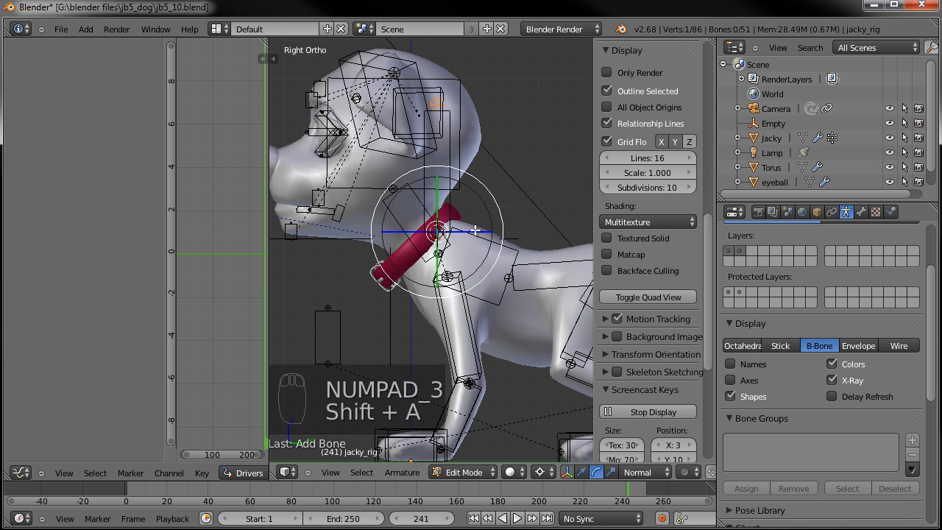
pyautogui.press('g')
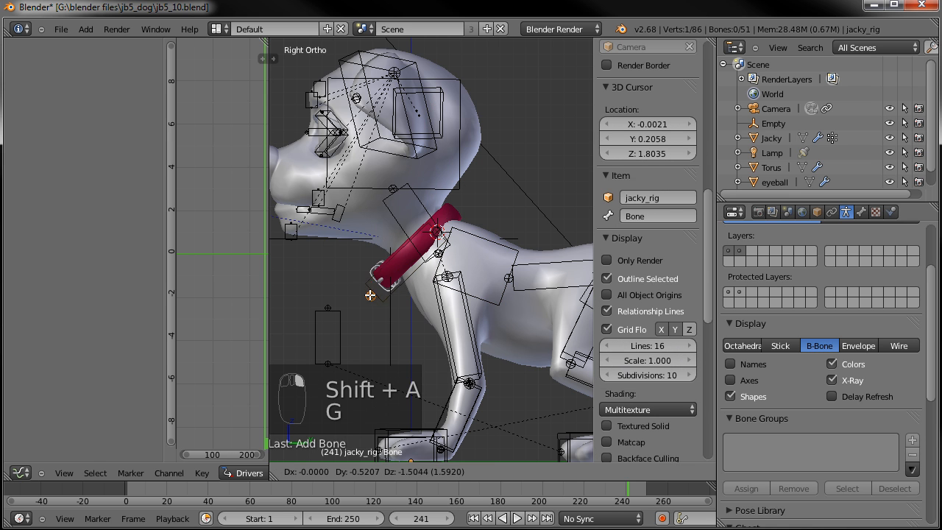
pyautogui.click(371, 295)
pyautogui.press('g')
pyautogui.press('r')
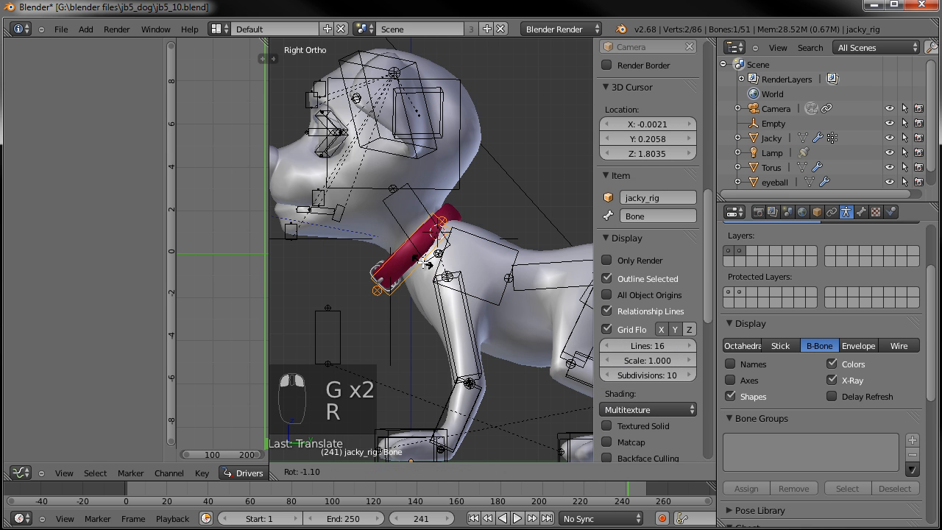
pyautogui.click(423, 264)
# Step: Scale the new bone's B-Bone display size to surround the collar and name the bone collar
pyautogui.moveTo(423, 263); pyautogui.dragTo(500, 242, button='middle')
pyautogui.hotkey('ctrl', 'alt', 's')
pyautogui.click(515, 243)
pyautogui.moveTo(420, 232); pyautogui.dragTo(525, 261, button='middle')
pyautogui.write('collar')
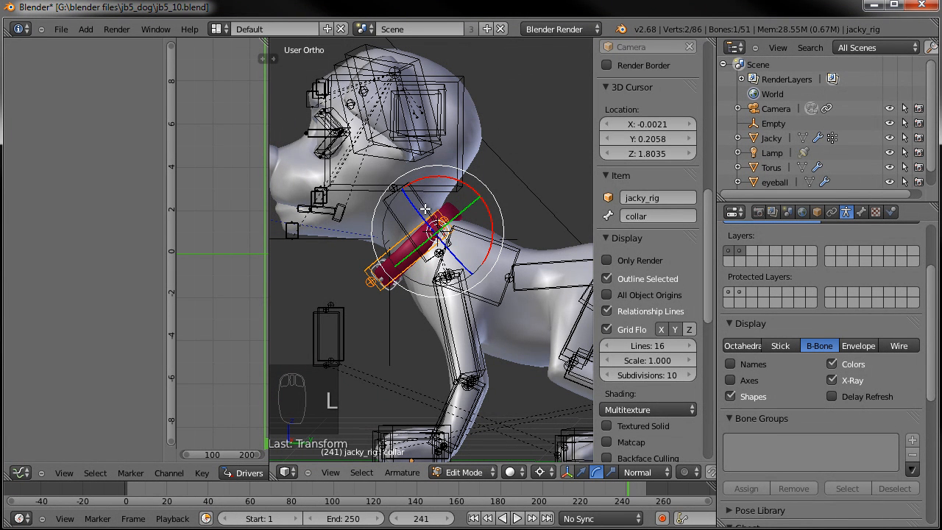
# Step: Parent the collar bone to the neck bone with Keep Offset and return the rig to Pose Mode
pyautogui.keyDown('shift'); pyautogui.rightClick(453, 204); pyautogui.keyUp('shift')
pyautogui.hotkey('ctrl', 'p')
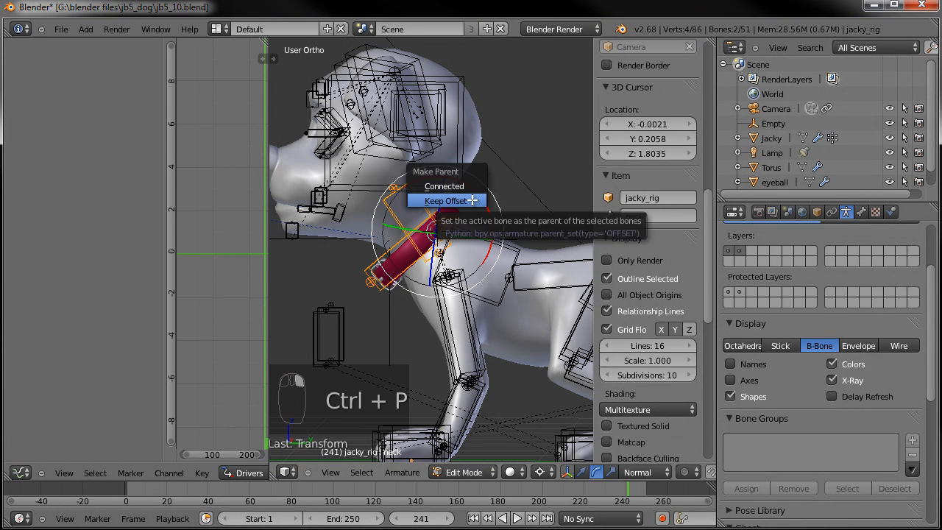
pyautogui.click(472, 200)
pyautogui.press('a')
pyautogui.press('Tab')
pyautogui.scroll(-4, 472, 199)
pyautogui.moveTo(471, 199); pyautogui.dragTo(455, 209, button='middle')
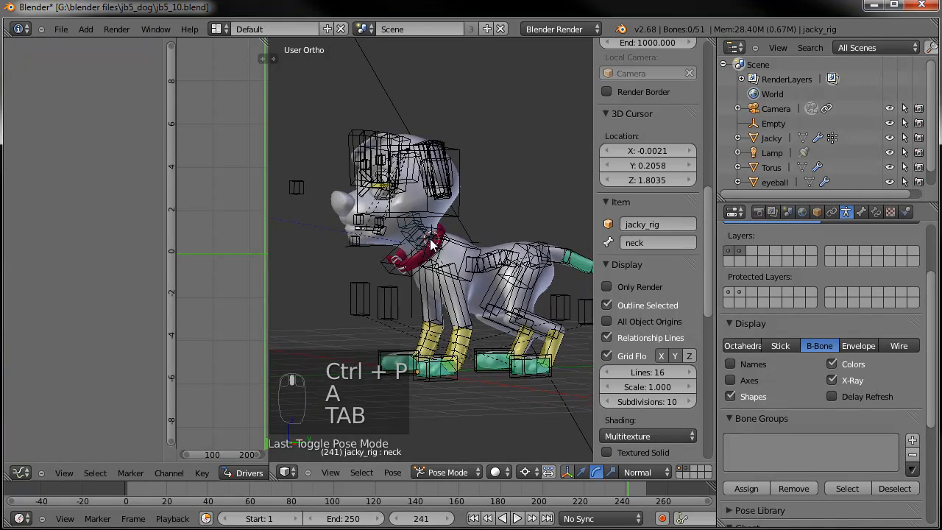
# Step: Test how the collar follows the rig by posing the head, chest and hips bones, cancelling each transform and deselecting all
pyautogui.rightClick(438, 215)
pyautogui.press('r')
pyautogui.press('r')
pyautogui.rightClick(474, 235)
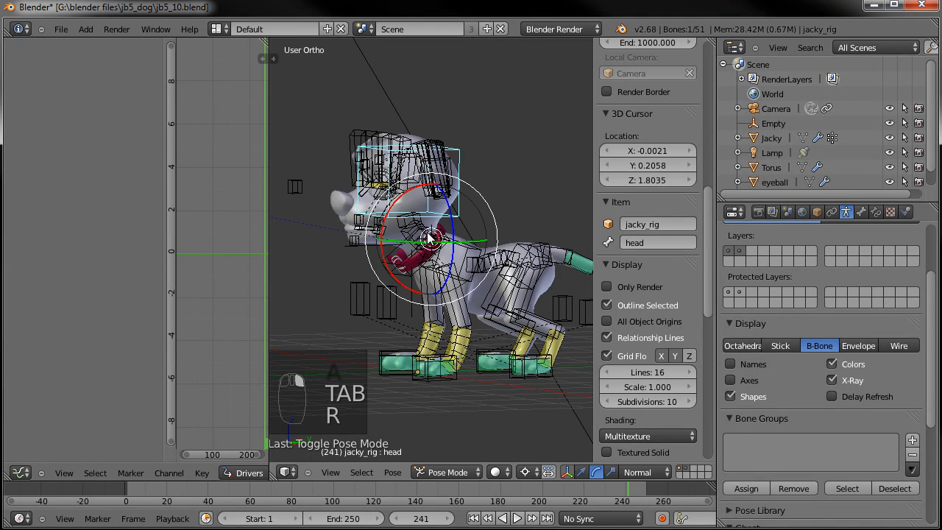
pyautogui.rightClick(478, 250)
pyautogui.press('g')
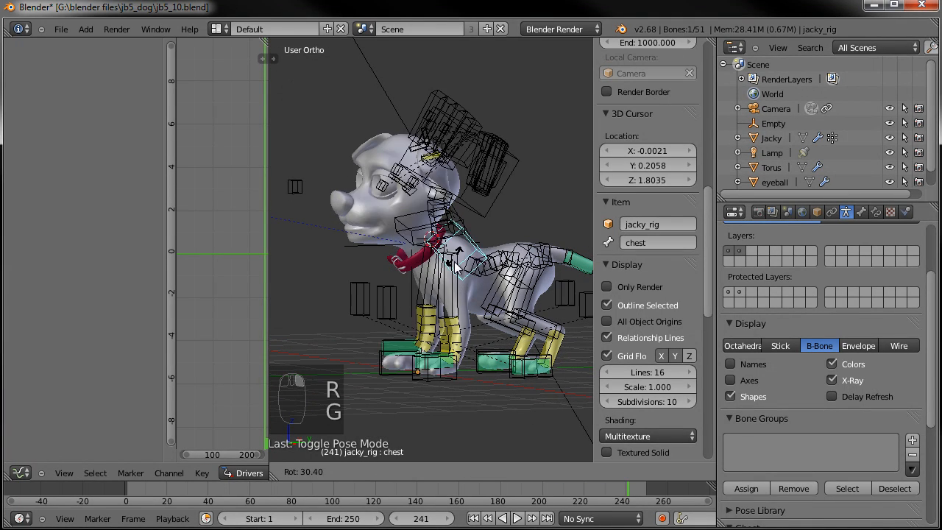
pyautogui.press('g')
pyautogui.rightClick(504, 237)
pyautogui.rightClick(526, 249)
pyautogui.press('g')
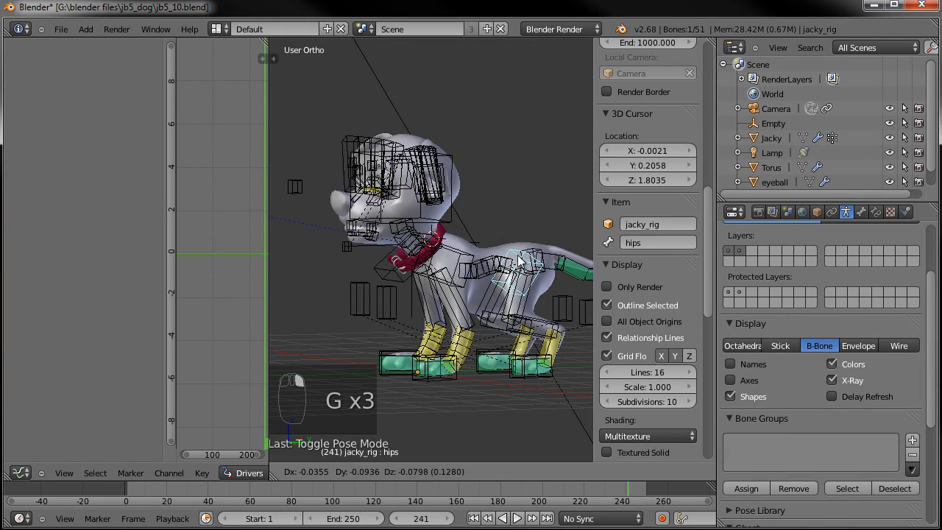
pyautogui.rightClick(524, 252)
pyautogui.moveTo(490, 252); pyautogui.dragTo(450, 237, button='middle')
pyautogui.press('g')
pyautogui.rightClick(455, 261)
pyautogui.rightClick(414, 254)
pyautogui.press('g')
pyautogui.rightClick(423, 241)
pyautogui.press('a')
pyautogui.moveTo(431, 239)
pyautogui.mouseDown(button='middle')
pyautogui.moveTo(473, 222)
pyautogui.moveTo(445, 234)
pyautogui.mouseUp(button='middle')
# Step: Select the collar bone and disable its Deform option
pyautogui.rightClick(444, 233)
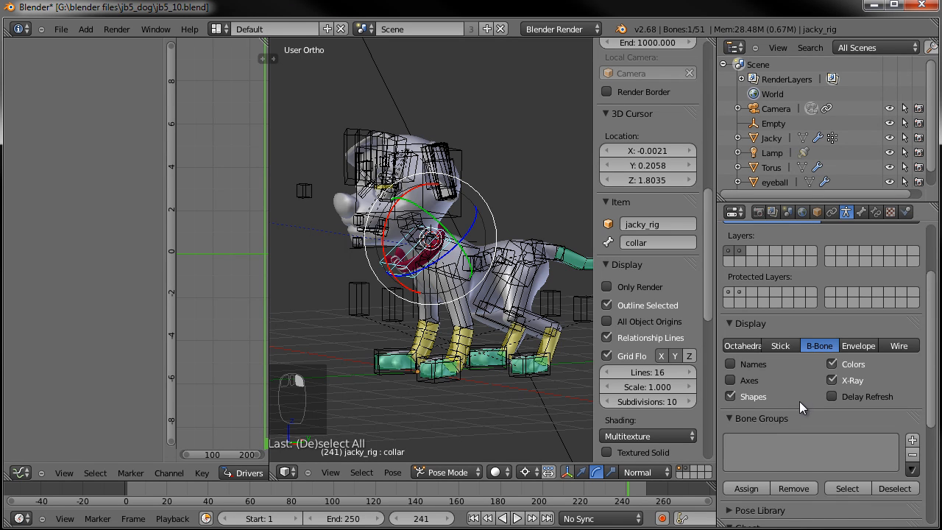
pyautogui.scroll(-6, 794, 409)
pyautogui.click(874, 212)
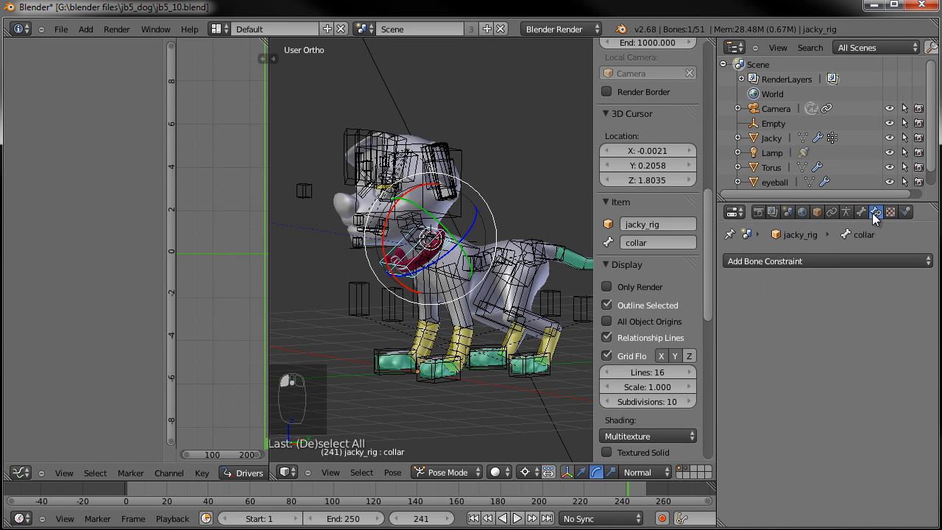
pyautogui.click(861, 212)
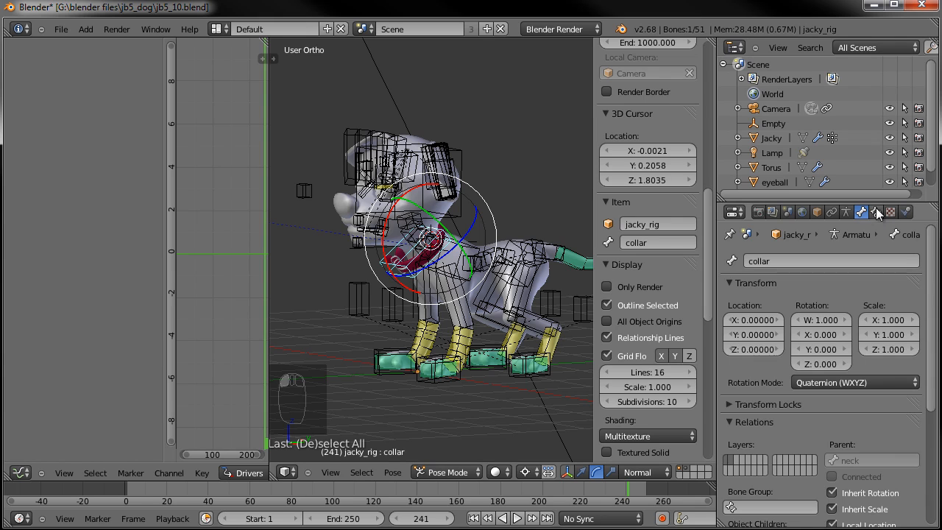
pyautogui.scroll(-6, 729, 466)
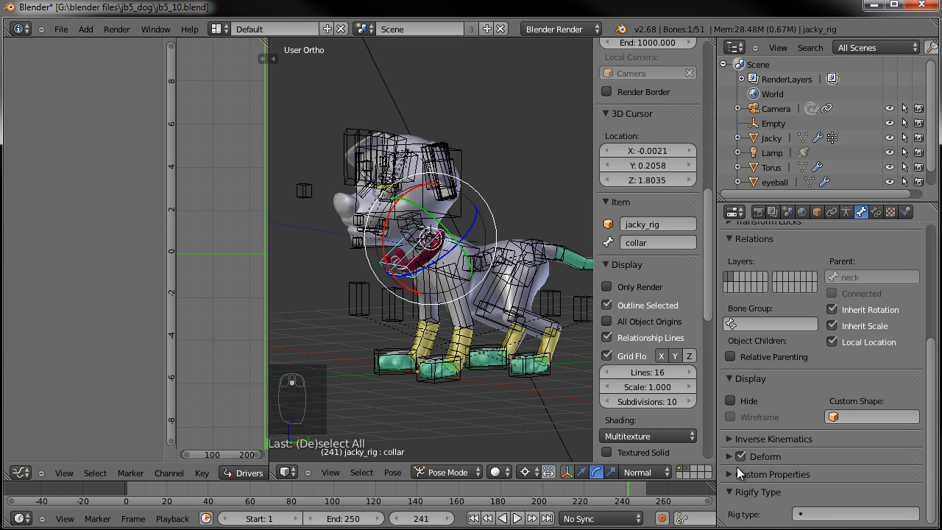
# Step: Set the curved bone segments of the middle tongue bone, tongue.01, to 4
pyautogui.scroll(5, 424, 265)
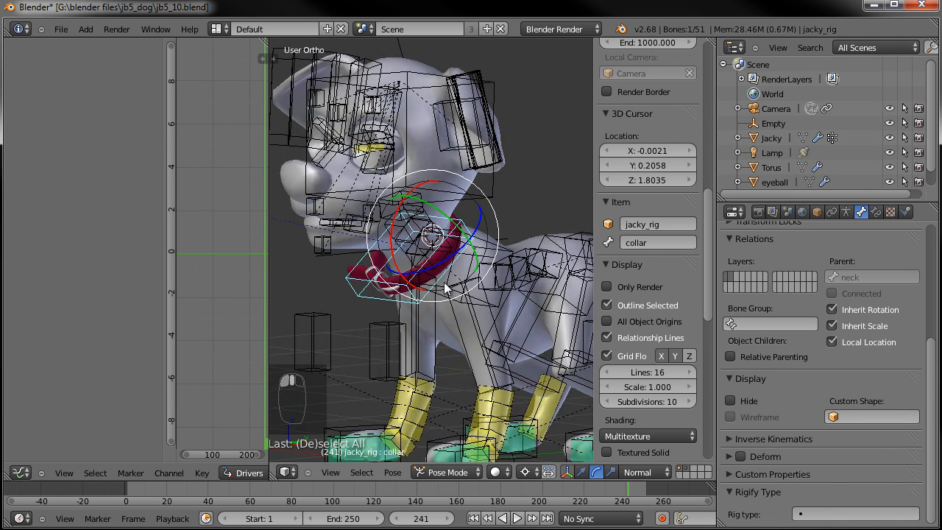
pyautogui.moveTo(470, 292); pyautogui.dragTo(512, 302, button='middle')
pyautogui.scroll(3, 468, 269)
pyautogui.moveTo(465, 266); pyautogui.dragTo(416, 273, button='middle')
pyautogui.rightClick(413, 274)
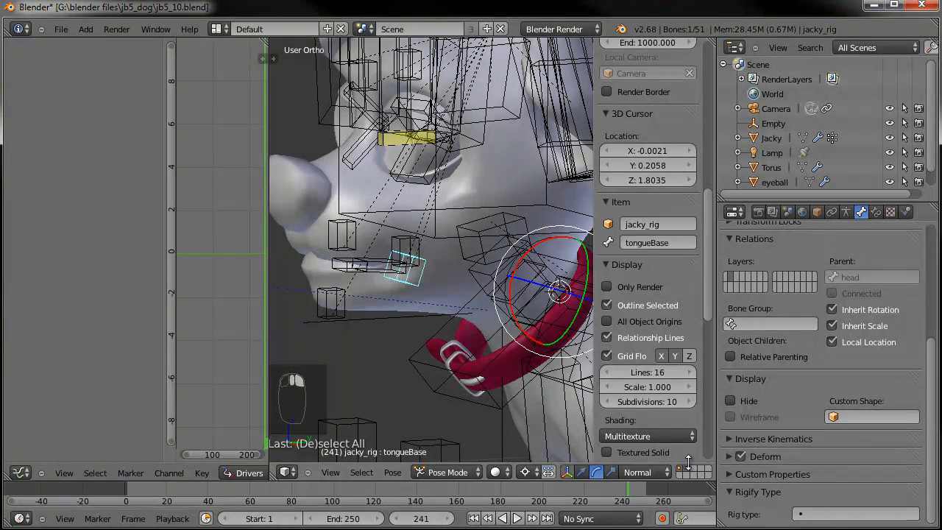
pyautogui.rightClick(349, 271)
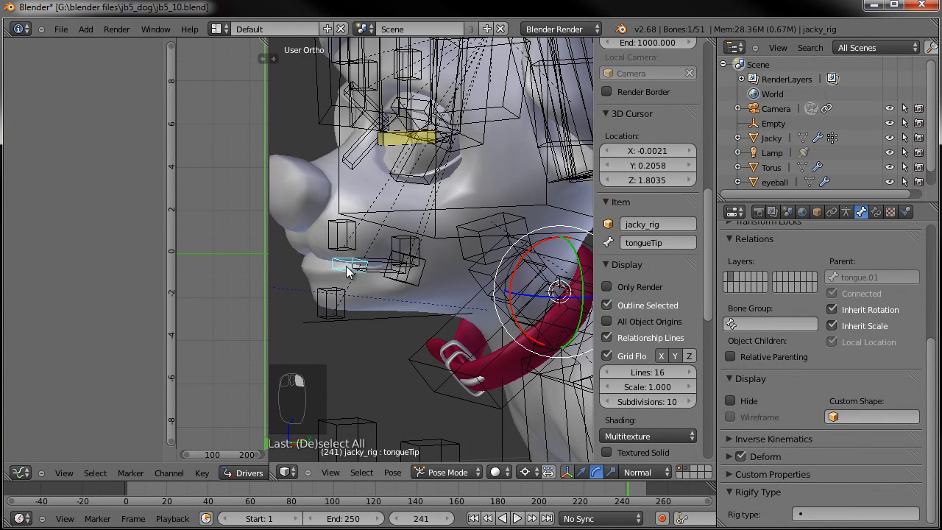
pyautogui.moveTo(384, 277); pyautogui.dragTo(368, 301, button='middle')
pyautogui.scroll(5, 432, 317)
pyautogui.rightClick(508, 322)
pyautogui.click(874, 211)
pyautogui.click(861, 211)
pyautogui.click(726, 456)
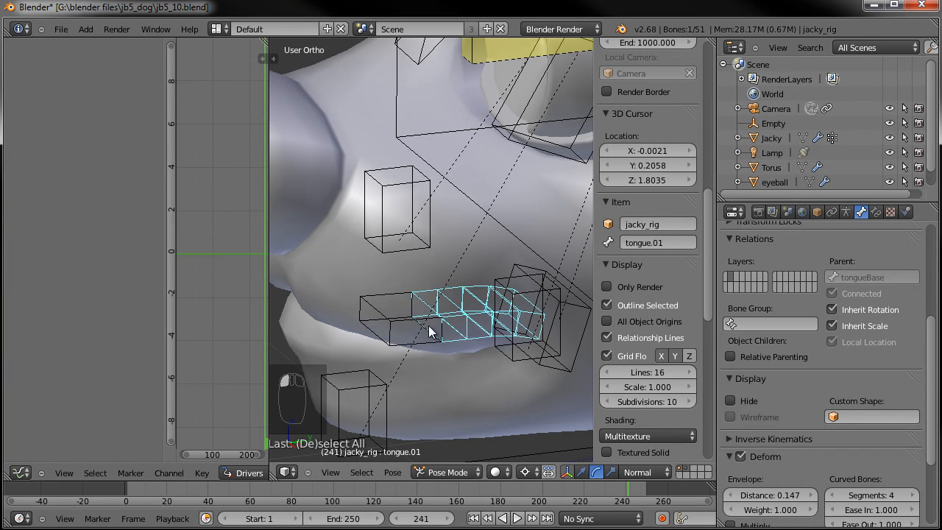
# Step: Set the tongueTip bone's curved bone segments to 3, then save the file with all bones deselected
pyautogui.rightClick(427, 325)
pyautogui.click(913, 495)
pyautogui.click(913, 495)
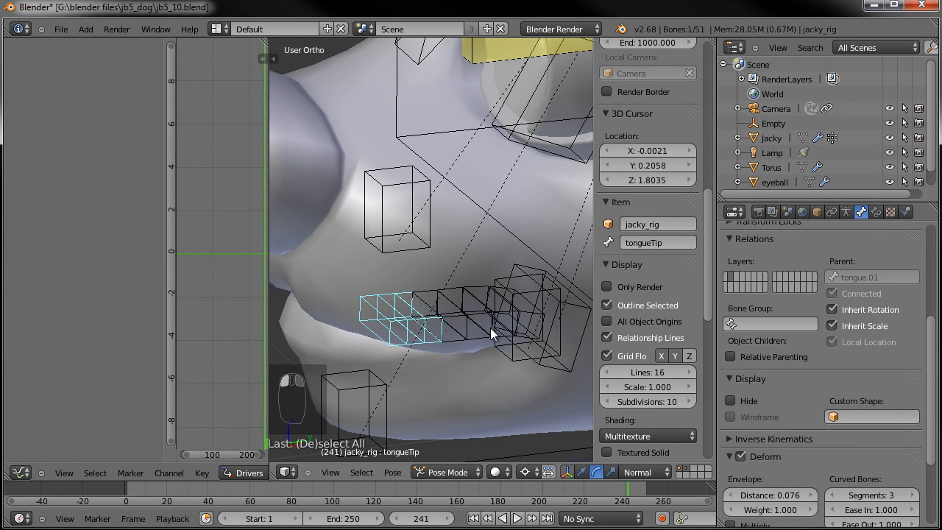
pyautogui.scroll(-3, 490, 327)
pyautogui.press('a')
pyautogui.hotkey('ctrl', 's')
pyautogui.scroll(-4, 471, 320)
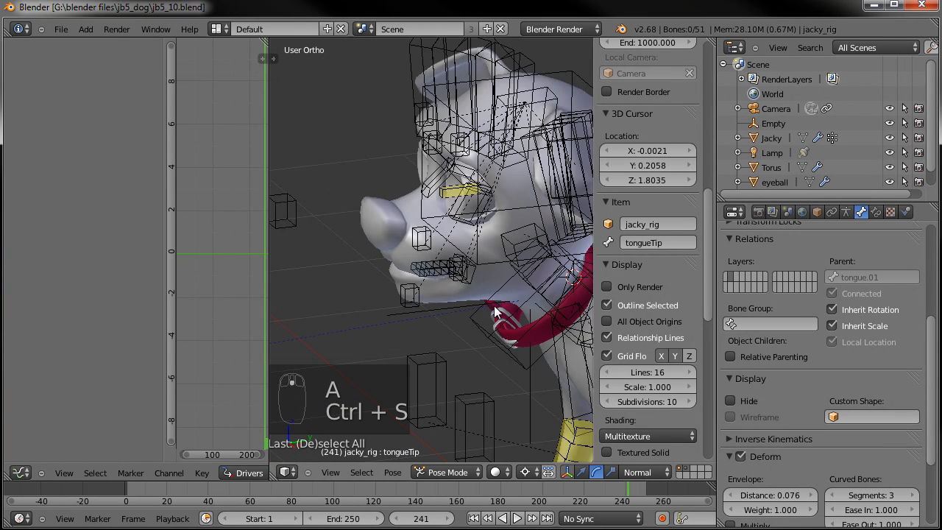
# Step: Parent the Jacky dog mesh to jacky_rig using Armature Deform With Automatic Weights
pyautogui.moveTo(400, 297); pyautogui.dragTo(489, 292, button='middle')
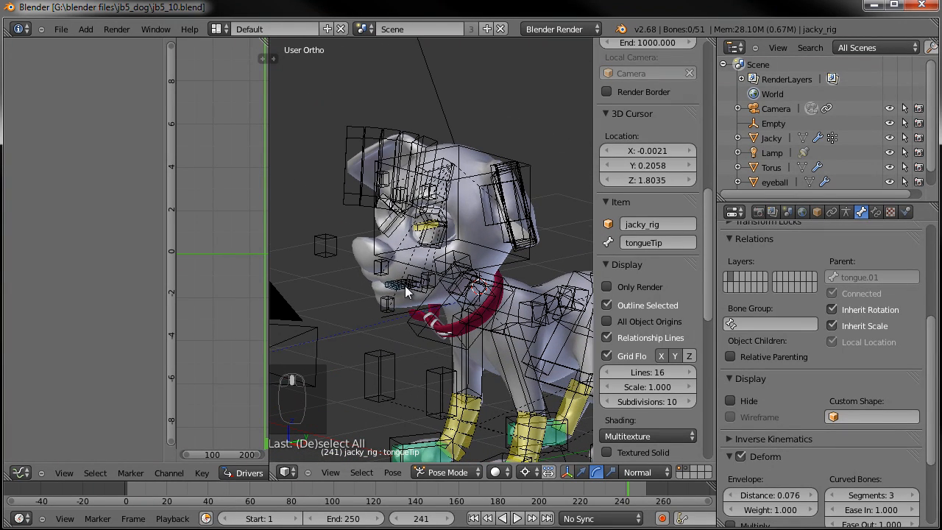
pyautogui.rightClick(468, 158)
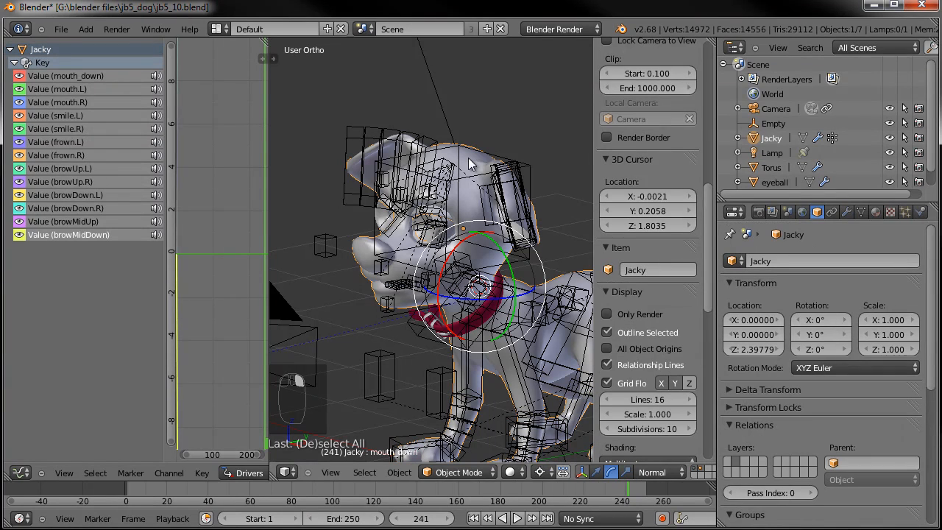
pyautogui.rightClick(528, 164)
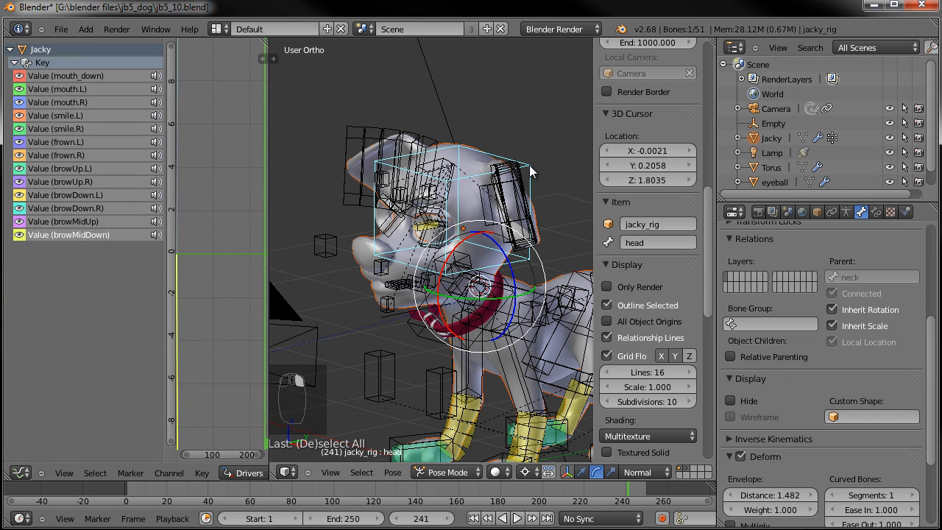
pyautogui.hotkey('ctrl', 'p')
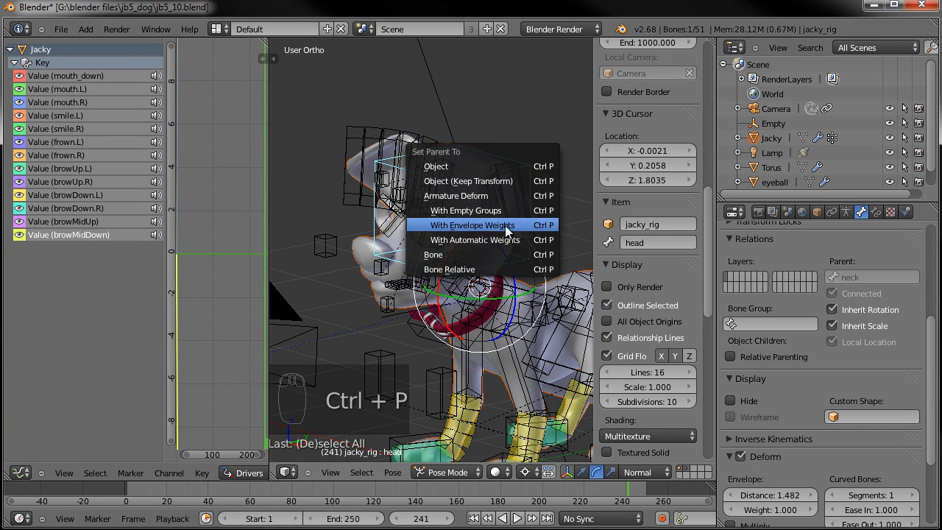
pyautogui.click(482, 237)
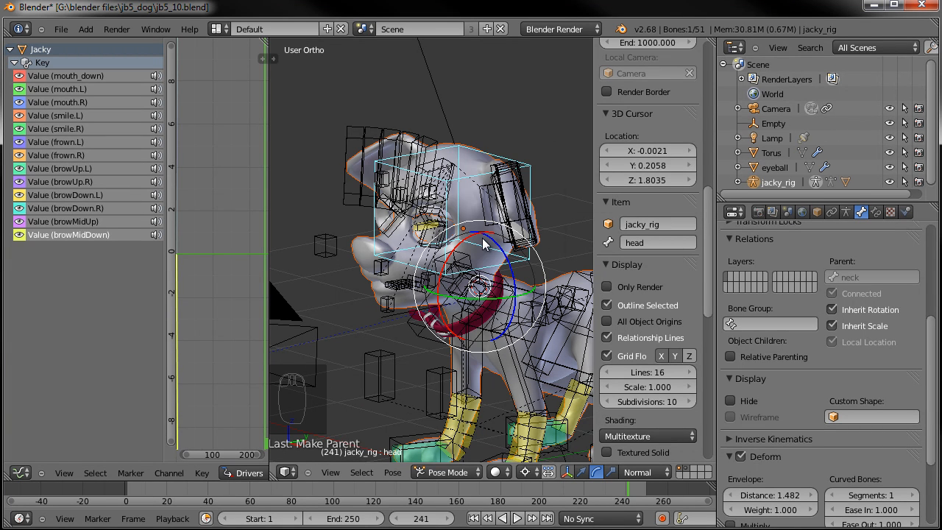
# Step: Test the skinned mesh by trackball-rotating the head bone, and cancel the rotation
pyautogui.press('a')
pyautogui.press('a')
pyautogui.press('r')
pyautogui.press('r')
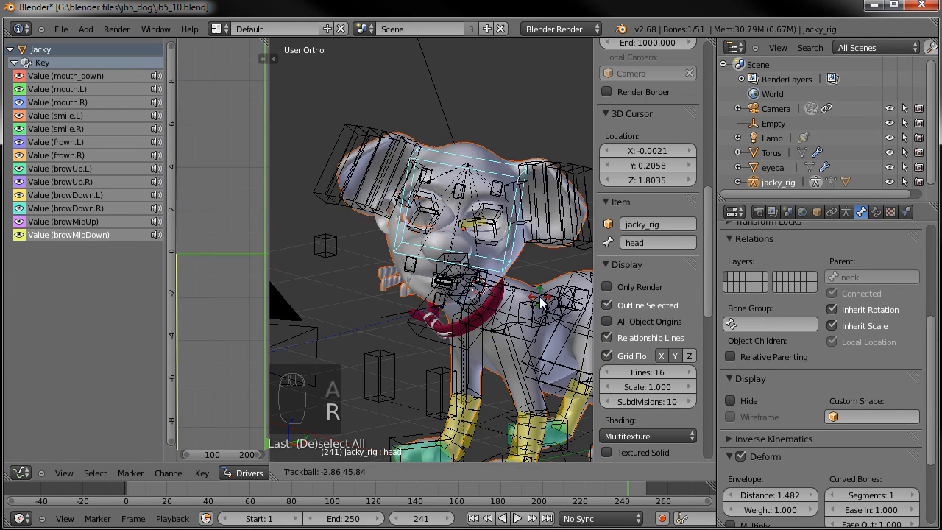
pyautogui.rightClick(540, 304)
# Step: Test the body deformation by moving the hips bone, and cancel the move
pyautogui.scroll(-2, 539, 306)
pyautogui.keyDown('shift'); pyautogui.moveTo(516, 300); pyautogui.dragTo(446, 259, button='middle'); pyautogui.keyUp('shift')
pyautogui.rightClick(517, 249)
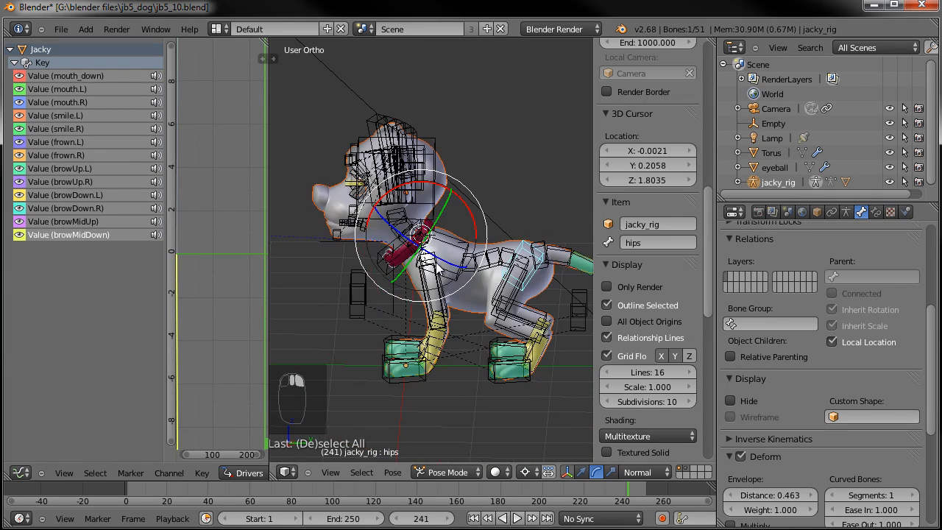
pyautogui.press('g')
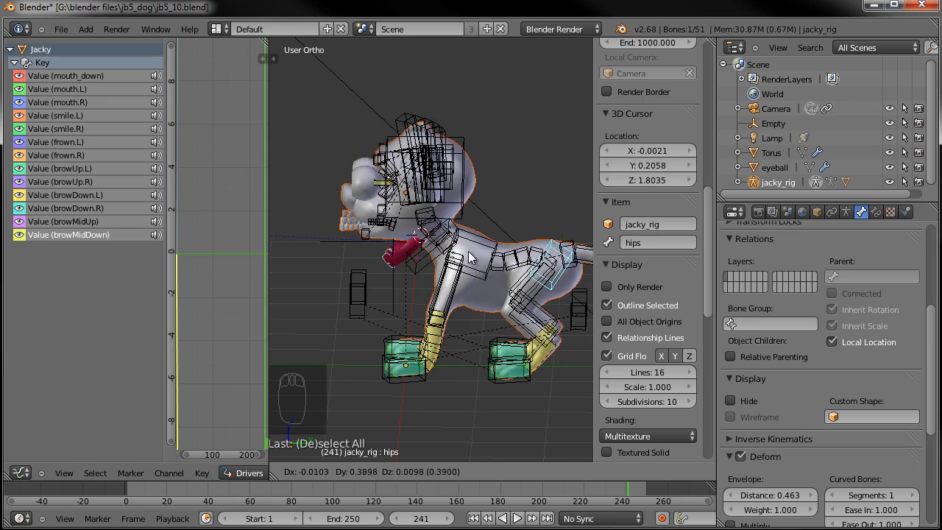
pyautogui.click(458, 255)
# Step: Parent the collar mesh, Torus, to the rig's collar bone with the Bone option and test-move the bone
pyautogui.scroll(6, 458, 255)
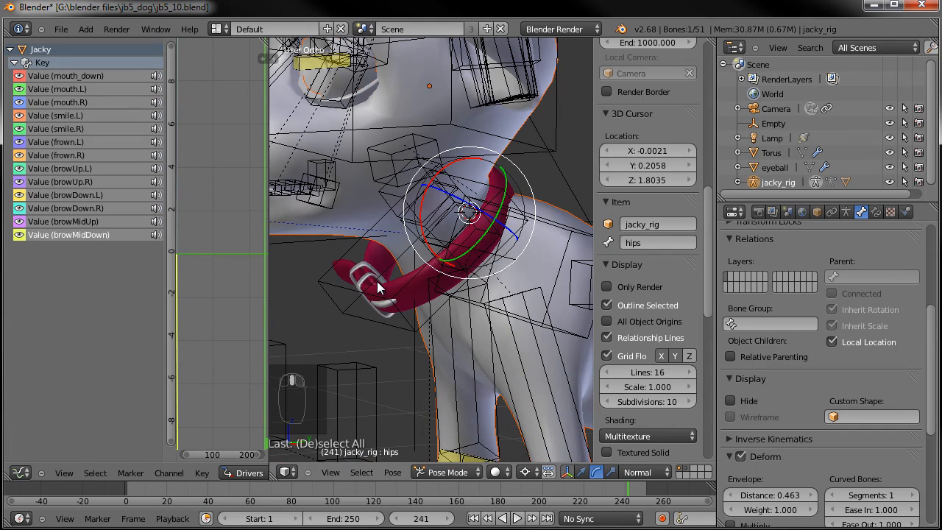
pyautogui.rightClick(363, 271)
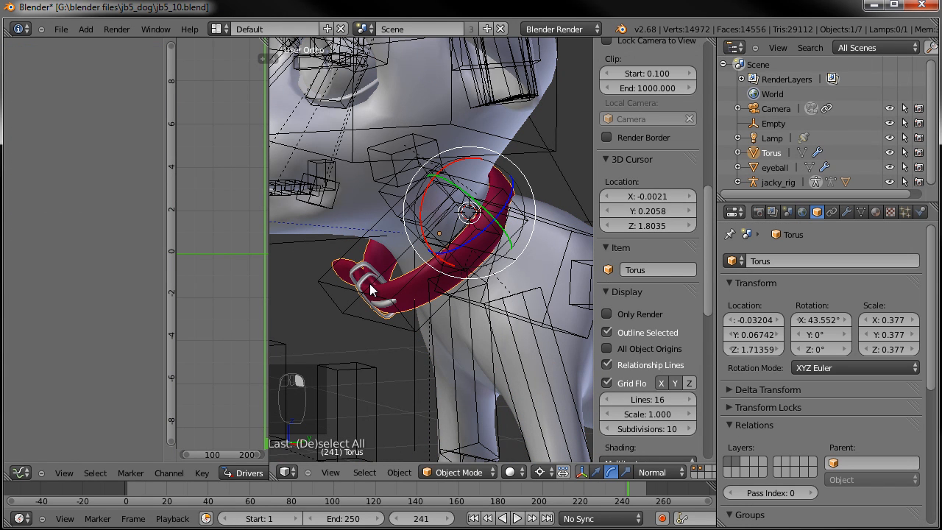
pyautogui.rightClick(339, 320)
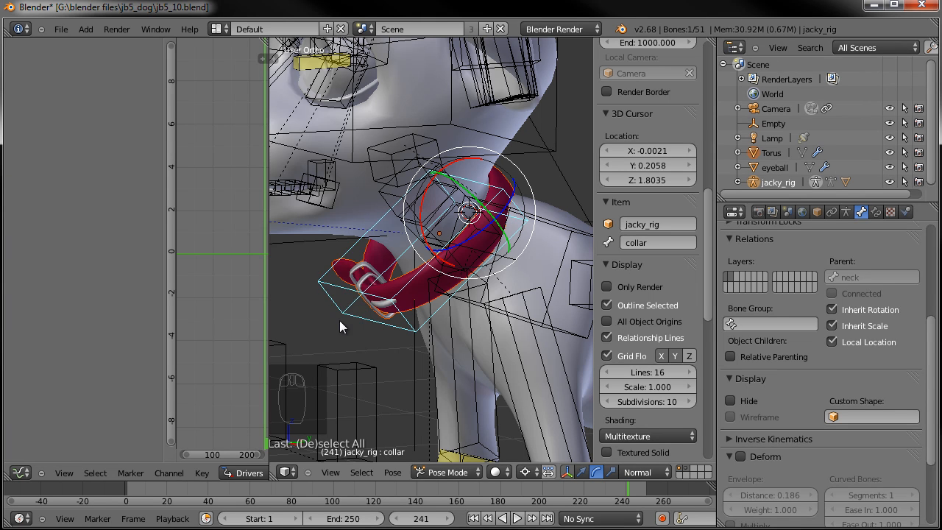
pyautogui.hotkey('ctrl', 'p')
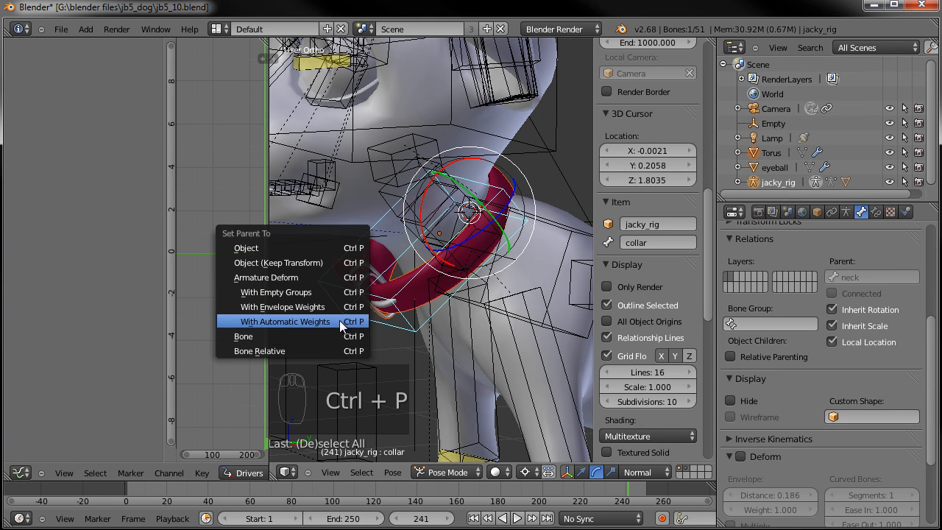
pyautogui.click(242, 336)
pyautogui.press('a')
pyautogui.rightClick(400, 303)
pyautogui.press('g')
pyautogui.rightClick(402, 302)
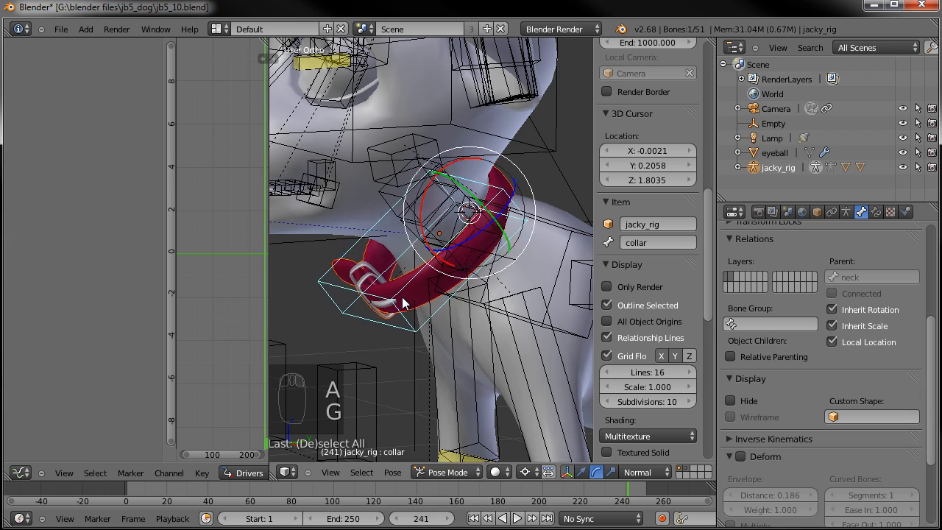
# Step: Select the eyeball mesh, display its modifiers with Mirror and Subsurf collapsed, and widen the properties area
pyautogui.scroll(-5, 403, 302)
pyautogui.moveTo(402, 302); pyautogui.dragTo(467, 299, button='middle')
pyautogui.scroll(3, 477, 297)
pyautogui.scroll(4, 502, 266)
pyautogui.moveTo(503, 265); pyautogui.dragTo(471, 272, button='middle')
pyautogui.rightClick(541, 231)
pyautogui.scroll(-4, 539, 237)
pyautogui.click(846, 212)
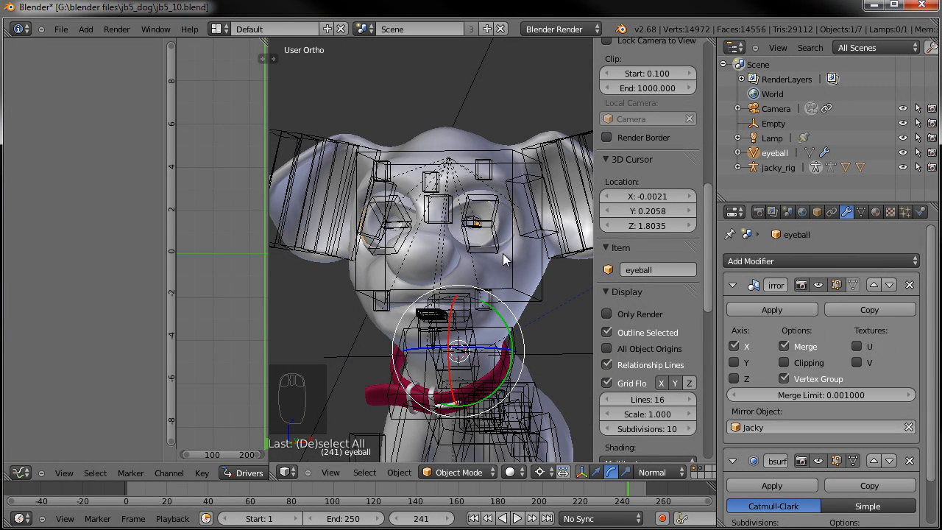
pyautogui.moveTo(502, 253); pyautogui.dragTo(490, 261, button='middle')
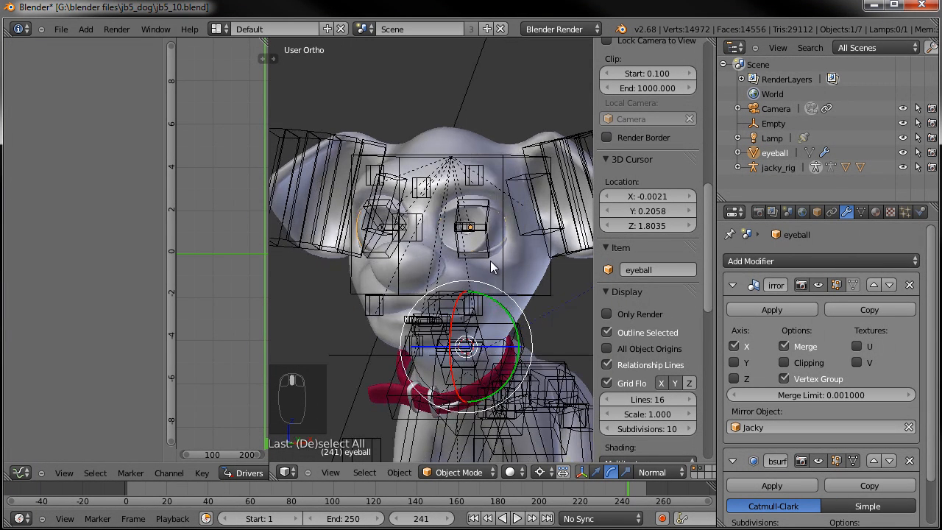
pyautogui.click(731, 286)
pyautogui.click(733, 313)
pyautogui.moveTo(718, 317); pyautogui.dragTo(689, 317)
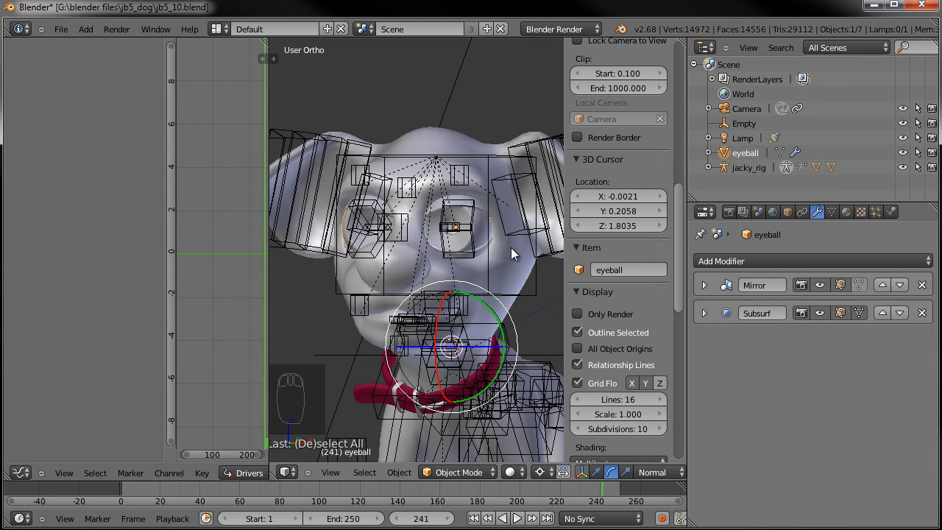
# Step: Parent the eyeball mesh to jacky_rig using plain Armature Deform
pyautogui.moveTo(502, 246); pyautogui.dragTo(521, 281, button='middle')
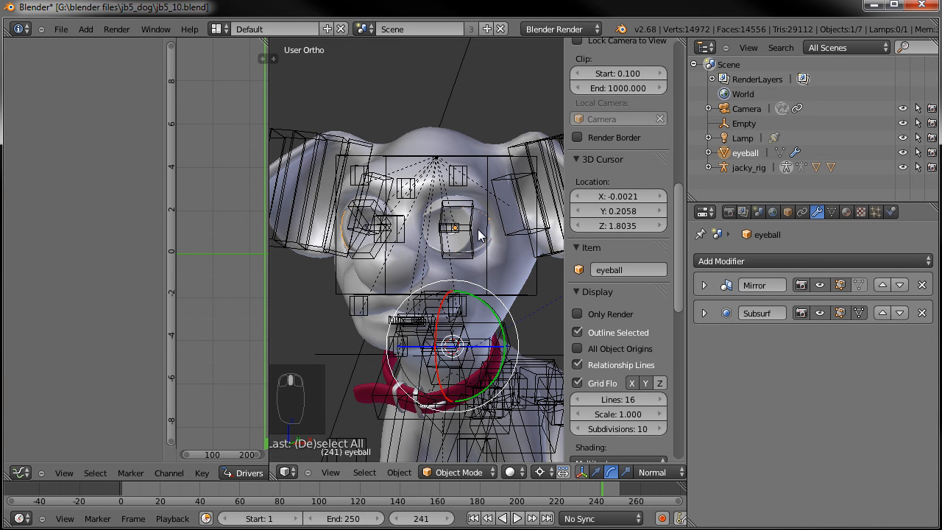
pyautogui.rightClick(491, 166)
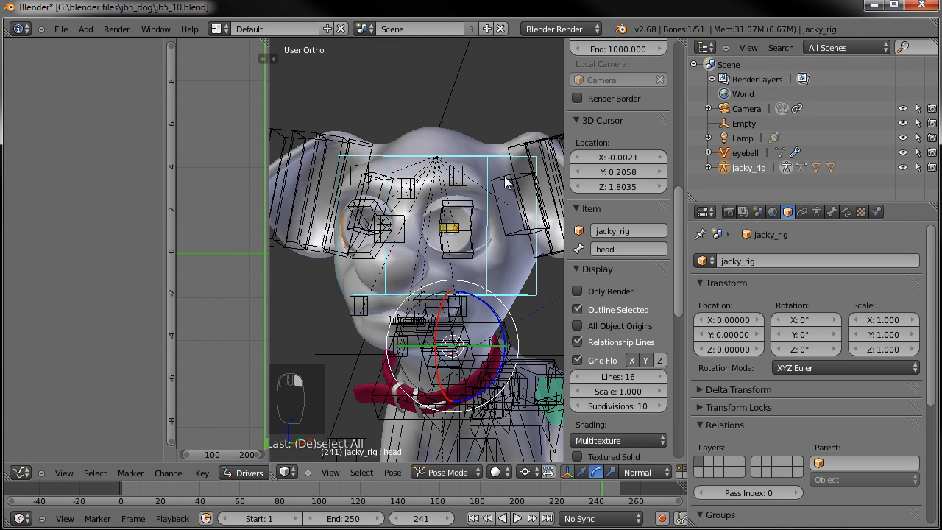
pyautogui.hotkey('ctrl', 'p')
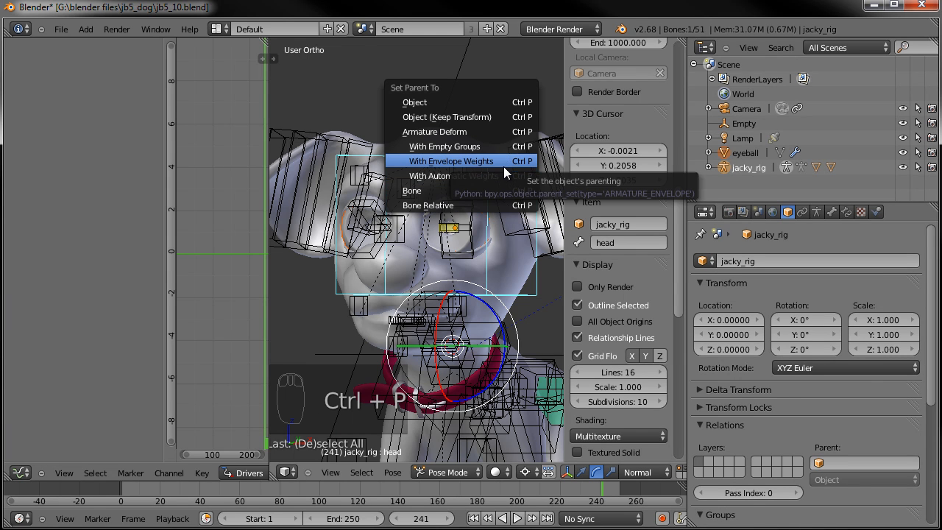
pyautogui.click(444, 130)
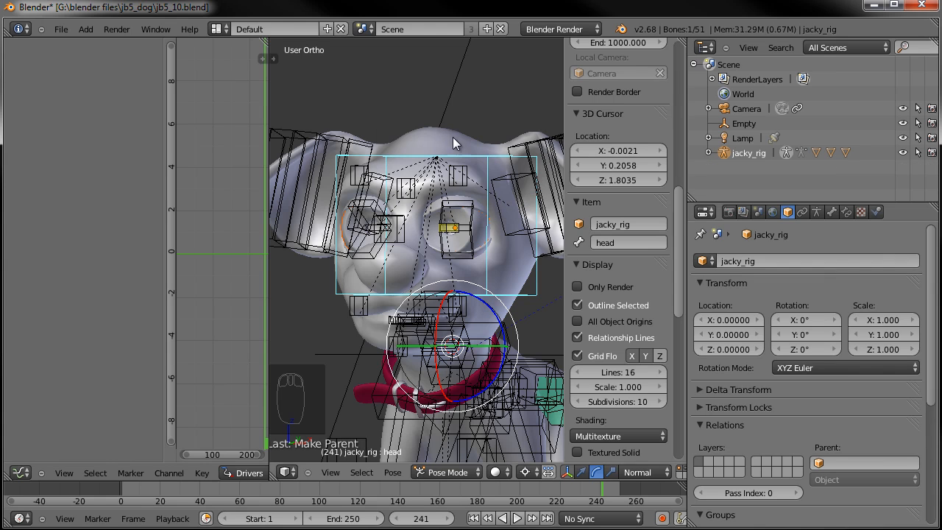
# Step: Select the eyeball mesh under jacky_rig in the outliner and expand its Vertex Groups list
pyautogui.click(815, 212)
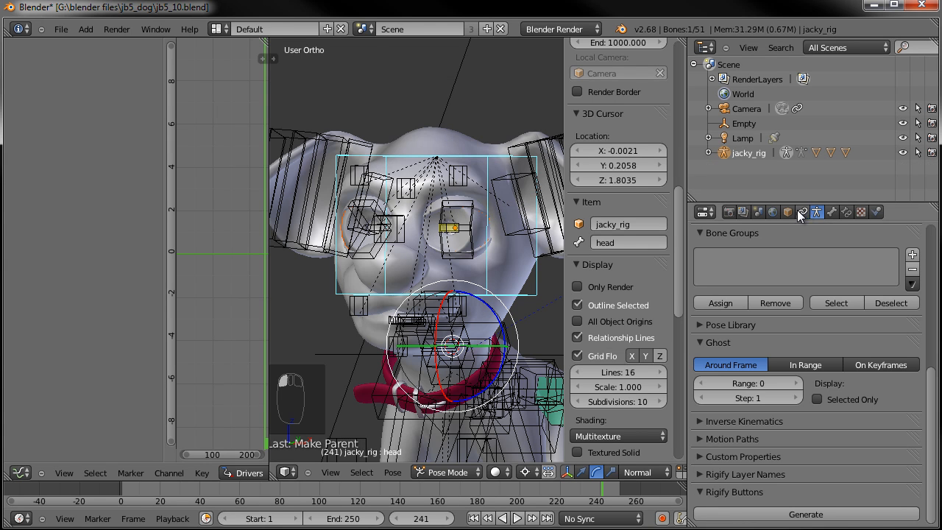
pyautogui.rightClick(464, 239)
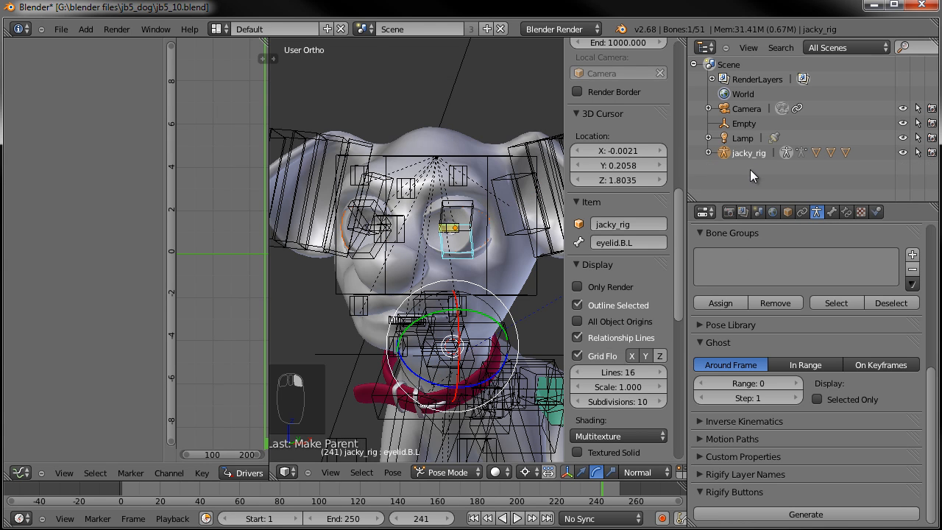
pyautogui.click(707, 153)
pyautogui.scroll(-2, 736, 183)
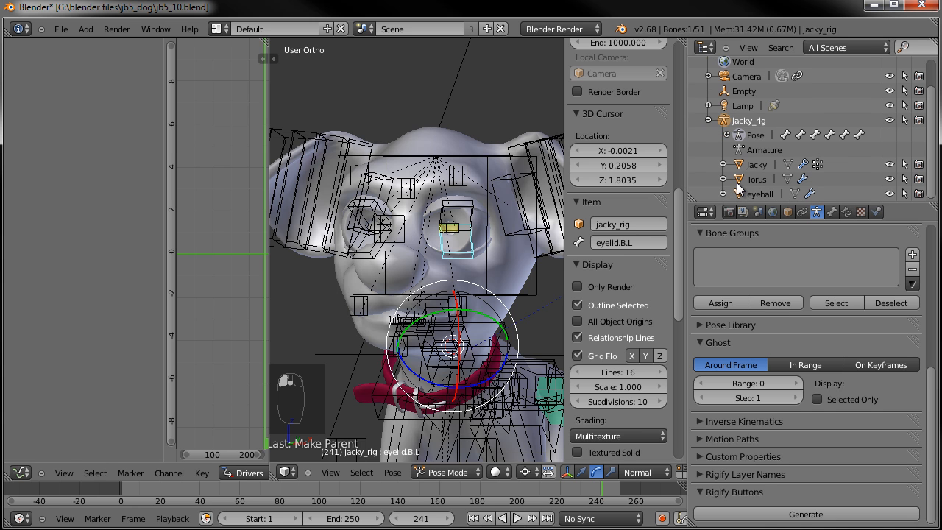
pyautogui.click(761, 193)
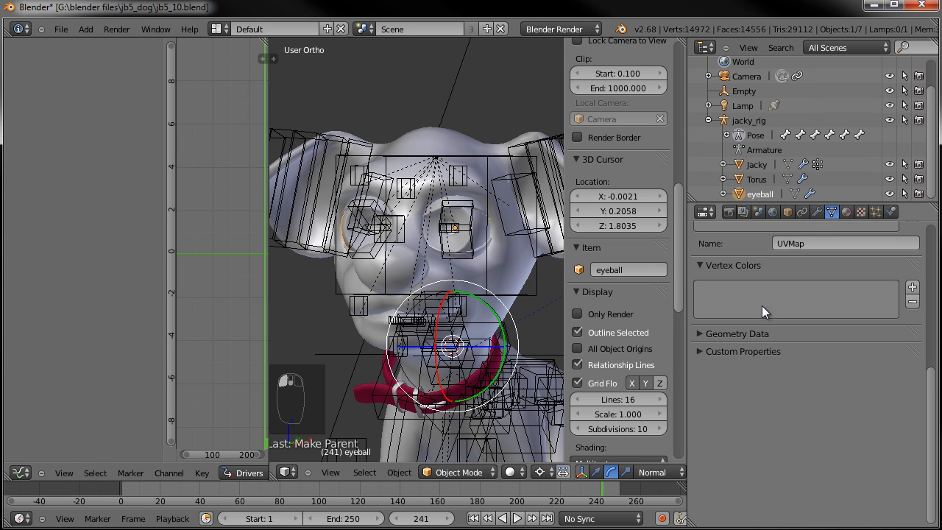
pyautogui.scroll(7, 761, 306)
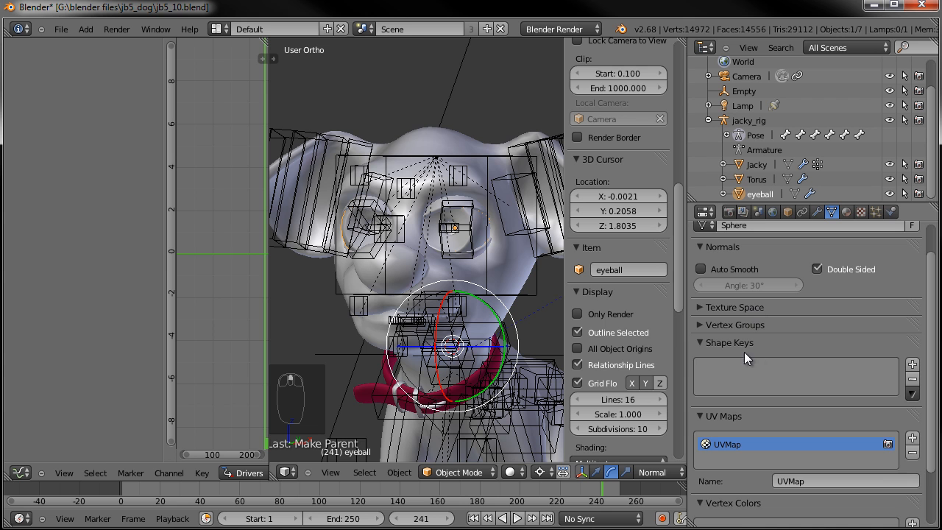
pyautogui.click(705, 325)
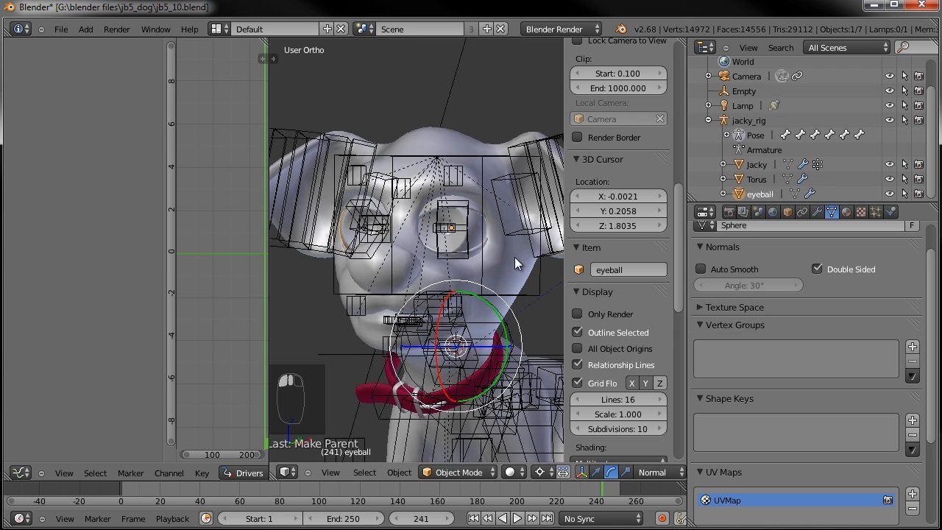
# Step: Switch the eyeball mesh to Weight Paint mode, select the eyeball.l bone and paint weight onto the eye
pyautogui.moveTo(476, 255); pyautogui.dragTo(434, 229, button='middle')
pyautogui.scroll(-3, 489, 250)
pyautogui.moveTo(434, 300); pyautogui.dragTo(399, 308, button='middle')
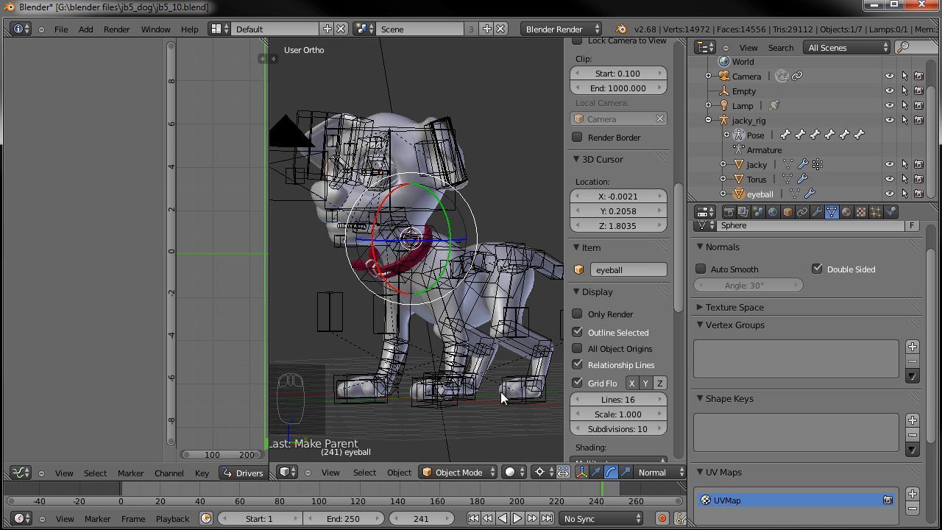
pyautogui.scroll(6, 396, 276)
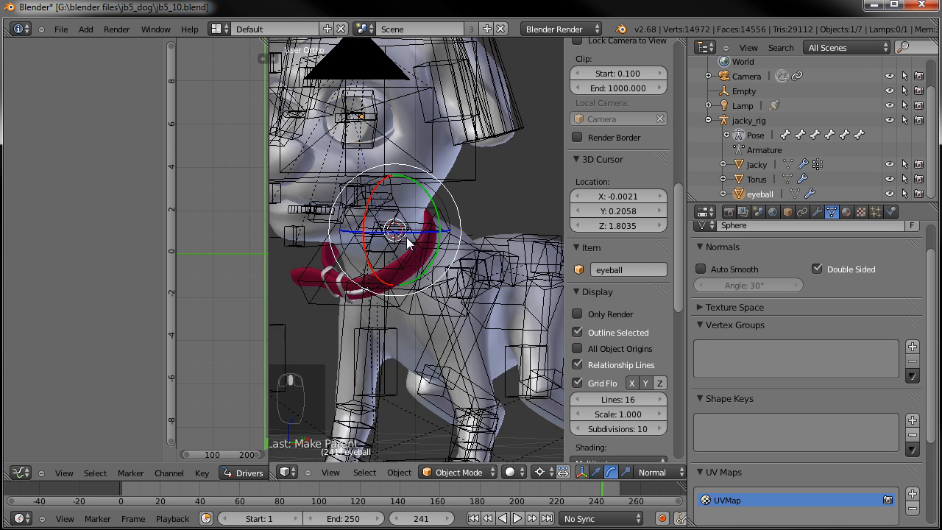
pyautogui.keyDown('shift'); pyautogui.moveTo(433, 206); pyautogui.dragTo(434, 255, button='middle'); pyautogui.keyUp('shift')
pyautogui.scroll(1, 434, 254)
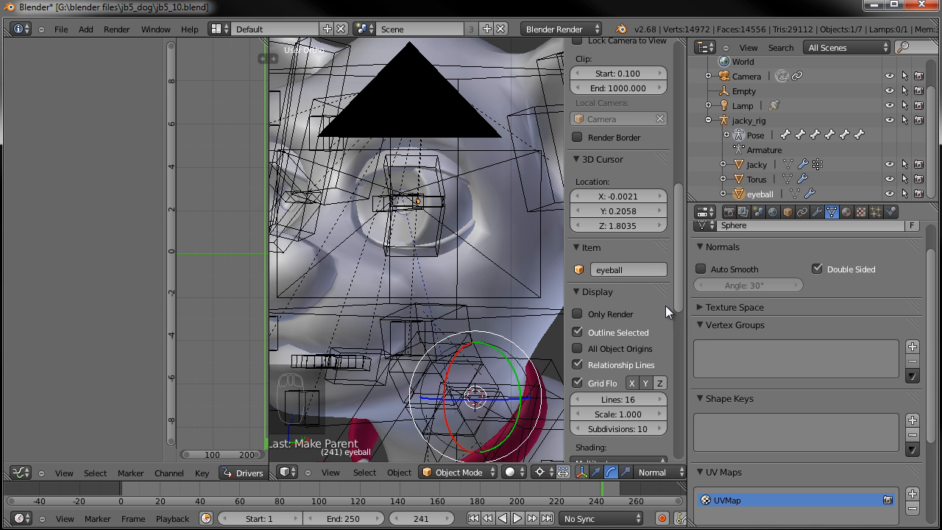
pyautogui.moveTo(520, 242); pyautogui.dragTo(538, 279, button='middle')
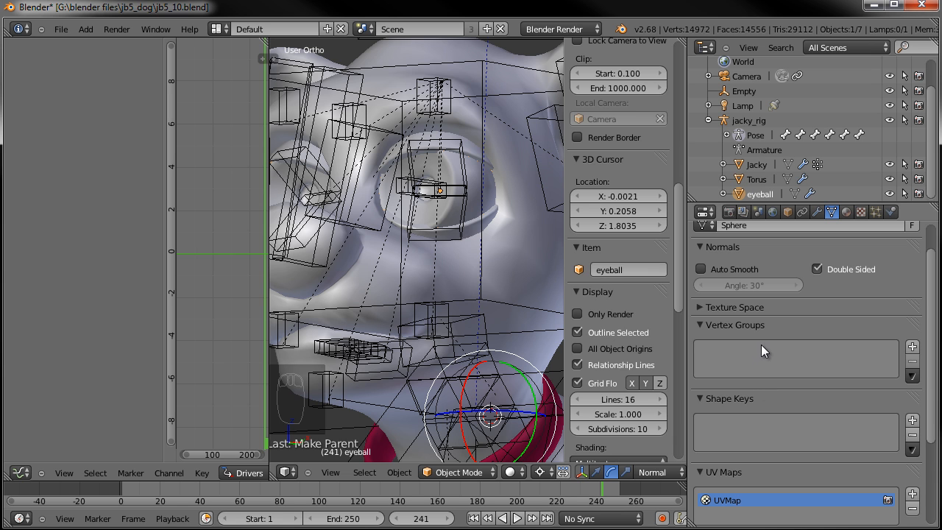
pyautogui.keyDown('shift'); pyautogui.moveTo(477, 222); pyautogui.dragTo(499, 246, button='middle'); pyautogui.keyUp('shift')
pyautogui.click(463, 476)
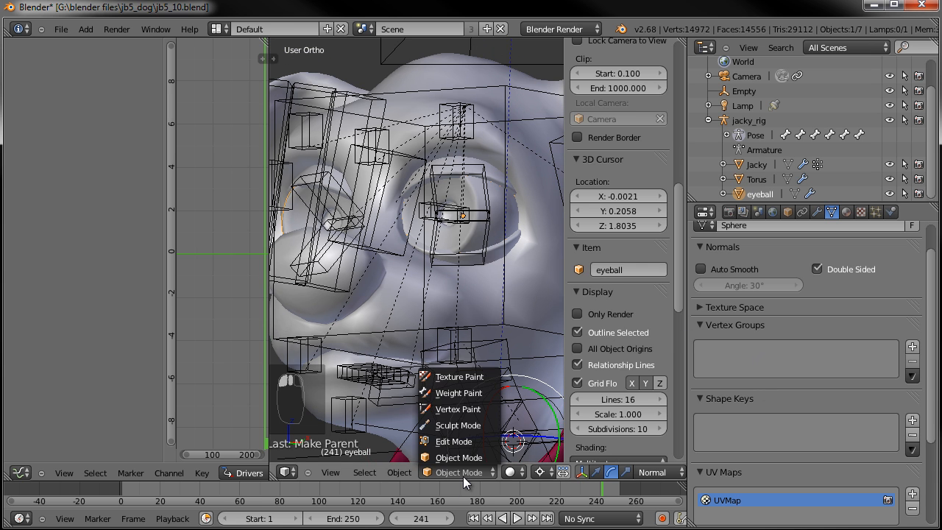
pyautogui.click(463, 394)
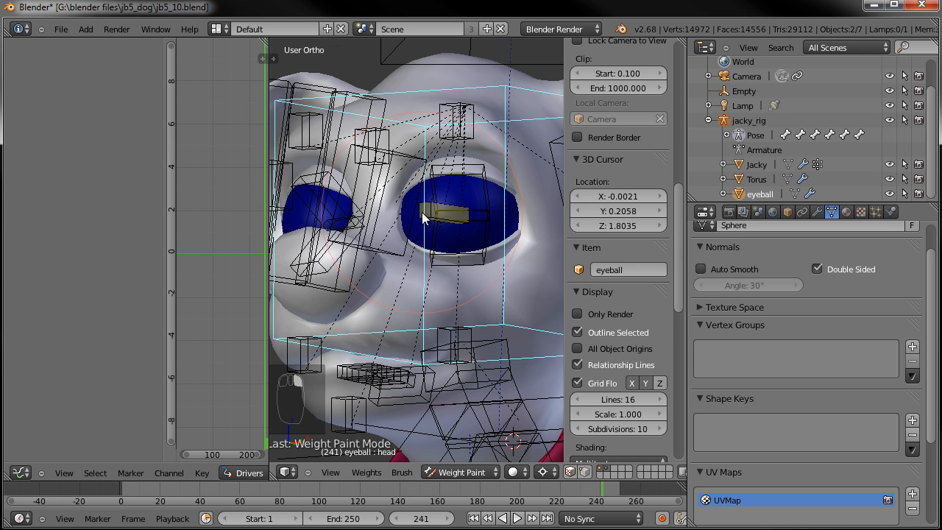
pyautogui.rightClick(454, 215)
pyautogui.moveTo(453, 216); pyautogui.dragTo(465, 257)
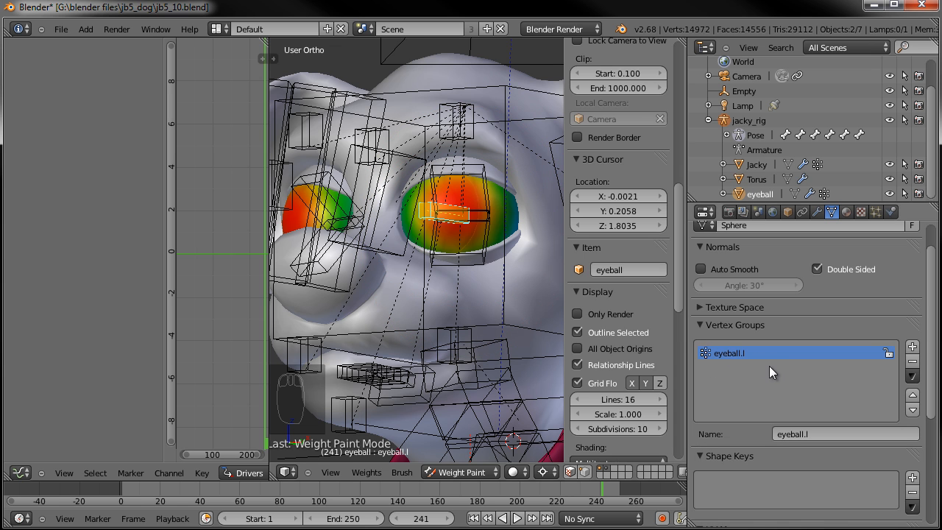
# Step: Assign all eyeball vertices to the eyeball.l group at weight 0.5 and check the result in Weight Paint mode
pyautogui.press('Tab')
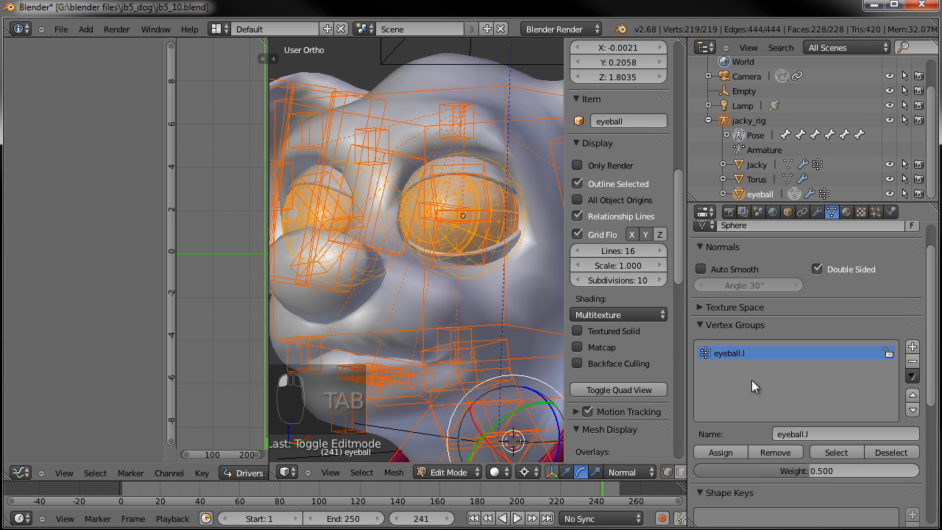
pyautogui.press('Tab')
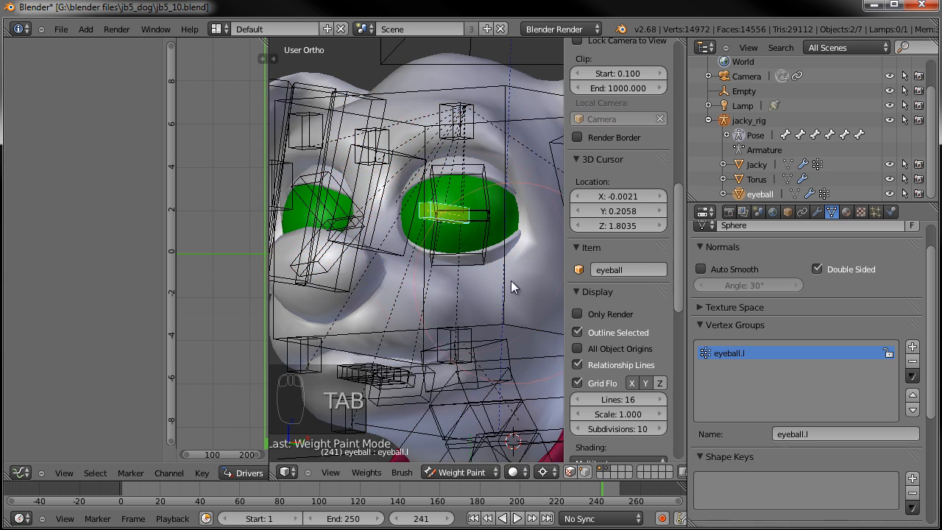
pyautogui.scroll(-4, 496, 279)
# Step: Assign all eyeball vertices to the eyeball.l group at weight 1 and check both eyes in Weight Paint mode
pyautogui.press('Tab')
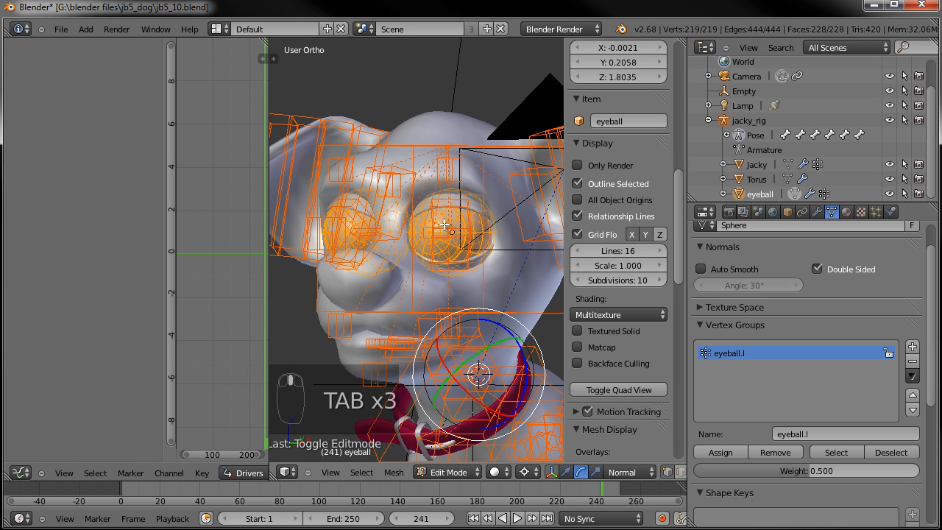
pyautogui.click(807, 476)
pyautogui.write('1')
pyautogui.press('Return')
pyautogui.moveTo(495, 276); pyautogui.dragTo(491, 271, button='middle')
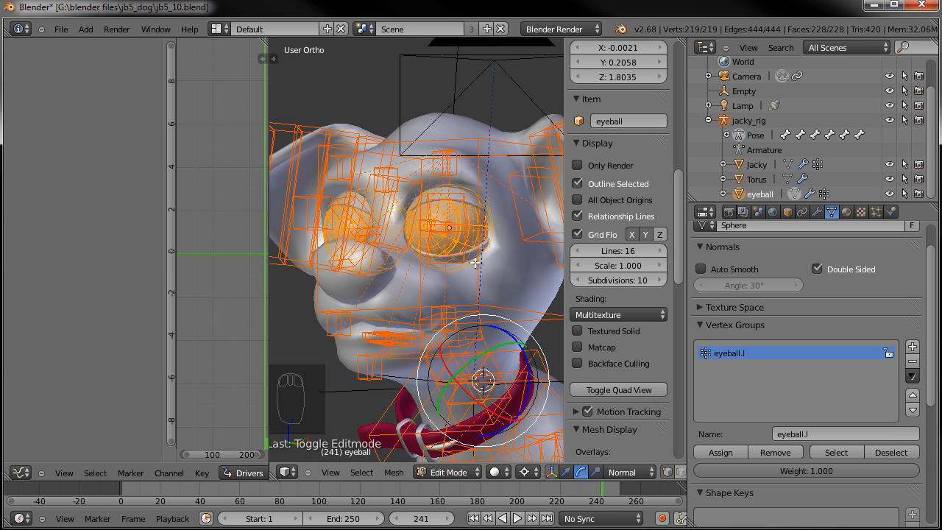
pyautogui.click(726, 453)
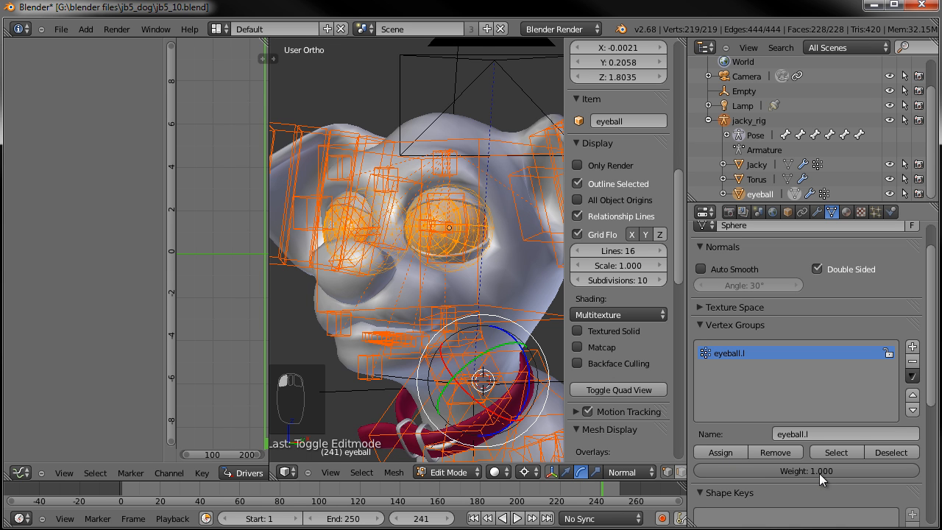
pyautogui.press('Tab')
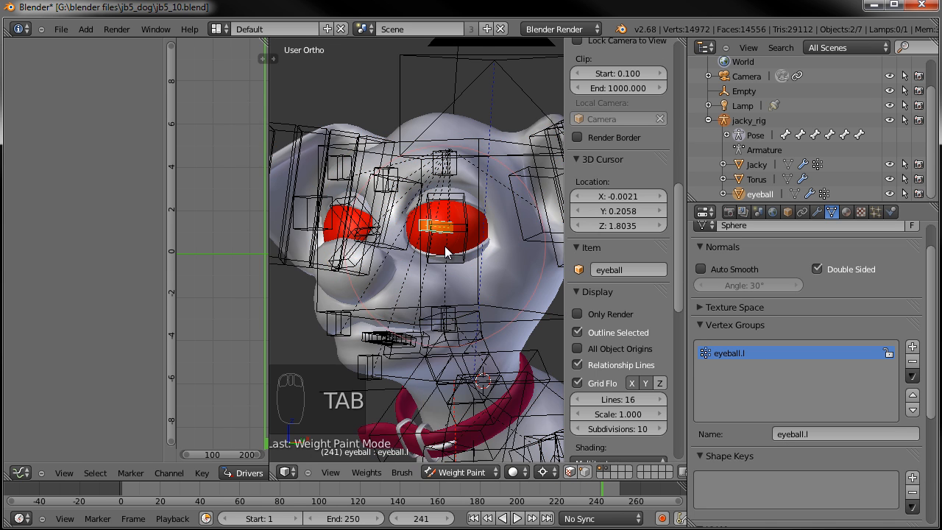
pyautogui.scroll(4, 444, 246)
pyautogui.scroll(-3, 456, 215)
pyautogui.moveTo(456, 215); pyautogui.dragTo(415, 227, button='middle')
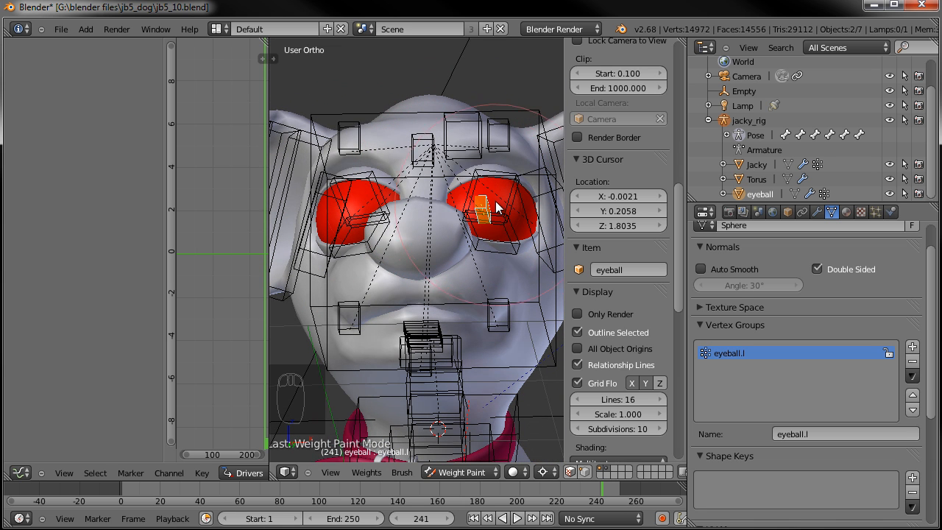
# Step: Take the eyeball mesh out of Weight Paint mode and select the rig's eyeball.l bone in Pose Mode
pyautogui.click(466, 472)
pyautogui.click(469, 460)
pyautogui.moveTo(472, 332); pyautogui.dragTo(457, 305, button='middle')
pyautogui.rightClick(469, 240)
pyautogui.hotkey('ctrl', 'Tab')
pyautogui.rightClick(469, 240)
pyautogui.moveTo(469, 241); pyautogui.dragTo(479, 256, button='middle')
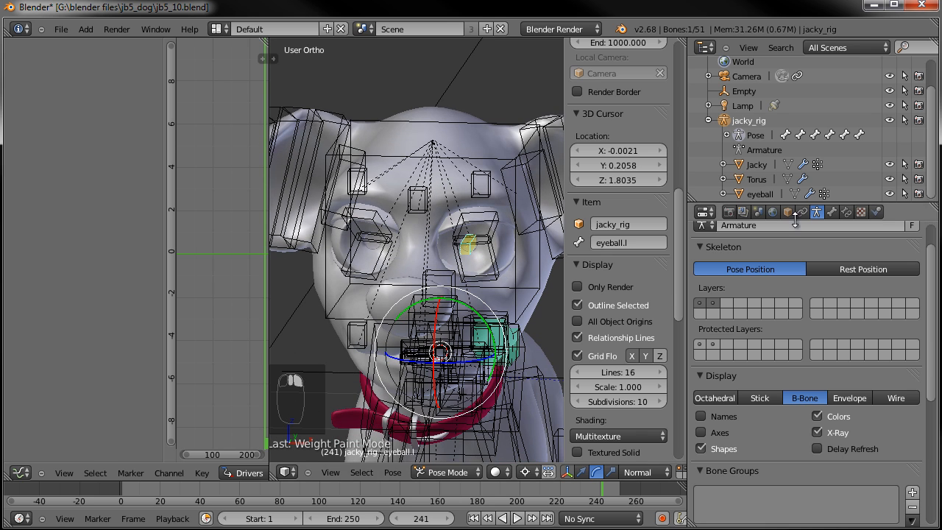
# Step: Select the eyeball mesh in Object Mode and move its Armature modifier above Subsurf in the modifier stack
pyautogui.rightClick(502, 239)
pyautogui.rightClick(504, 242)
pyautogui.rightClick(497, 247)
pyautogui.scroll(3, 486, 249)
pyautogui.rightClick(450, 253)
pyautogui.press('KP_Decimal')
pyautogui.press('z')
pyautogui.press('z')
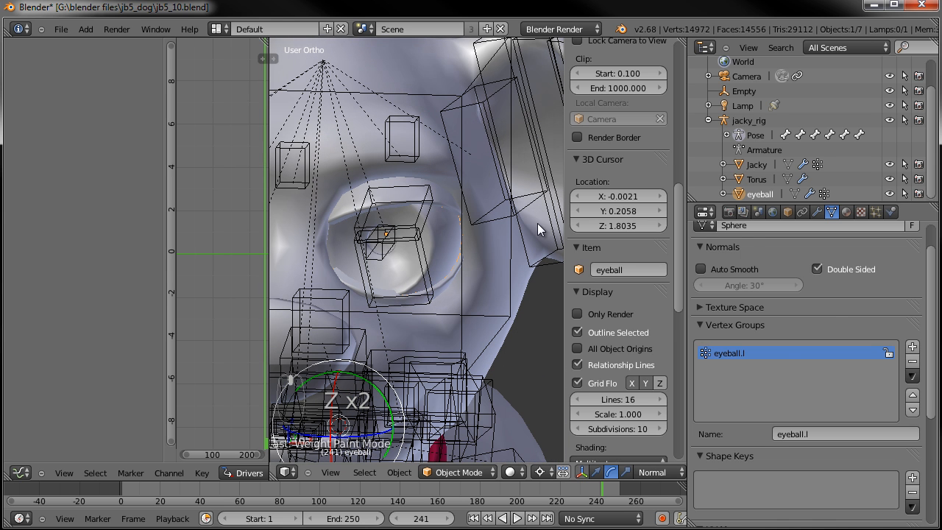
pyautogui.click(817, 212)
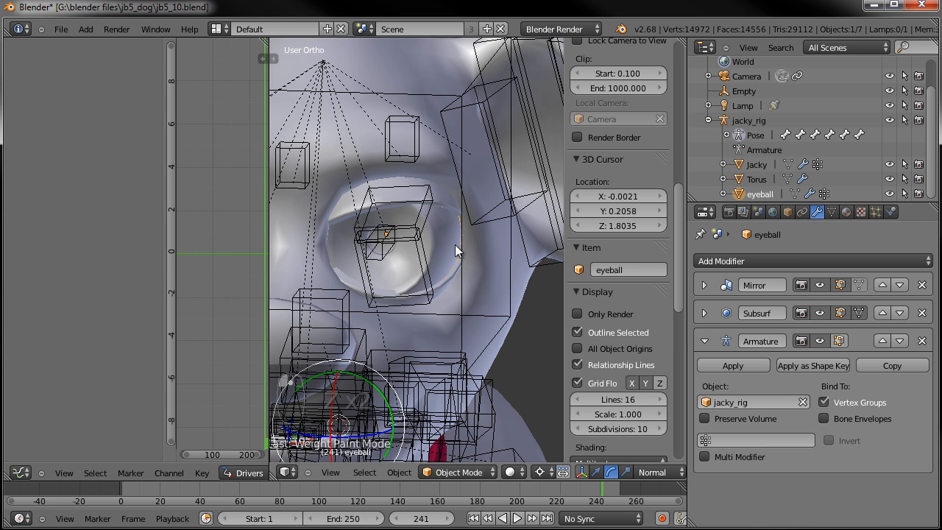
pyautogui.scroll(-2, 512, 237)
pyautogui.click(882, 341)
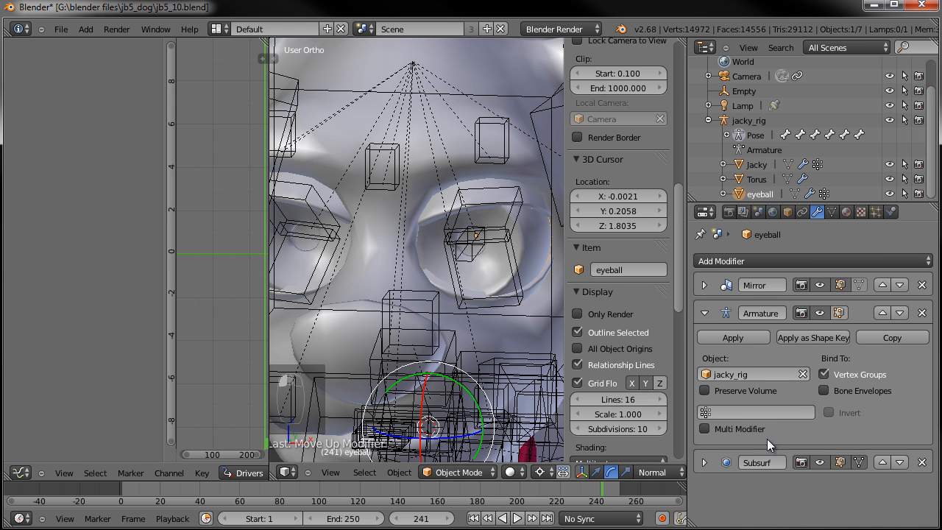
pyautogui.click(704, 313)
pyautogui.scroll(-2, 515, 265)
pyautogui.moveTo(515, 265)
pyautogui.mouseDown(button='middle')
pyautogui.moveTo(519, 254)
pyautogui.moveTo(515, 270)
pyautogui.mouseUp(button='middle')
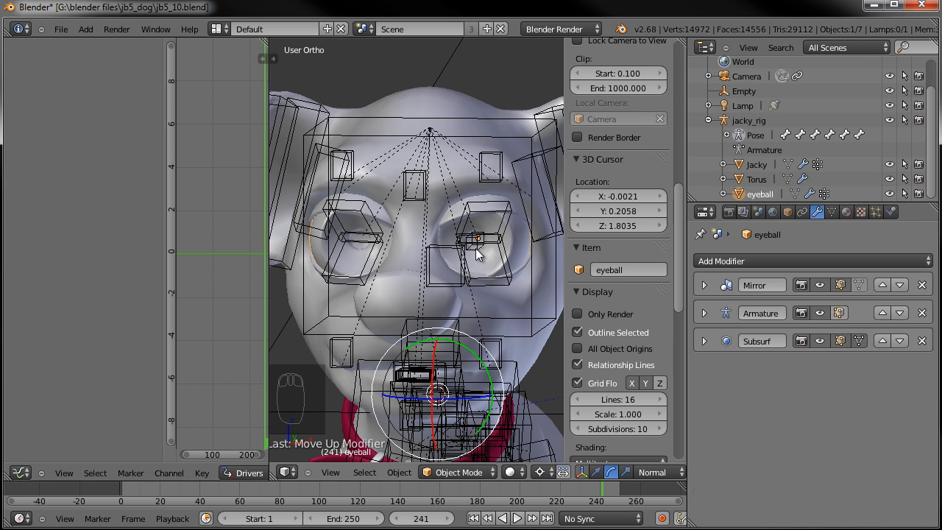
# Step: Select the eyeball.l bone, put jacky_rig in Edit Mode in front view, and set the pivot to the 3D cursor
pyautogui.rightClick(486, 246)
pyautogui.hotkey('ctrl', 'Tab')
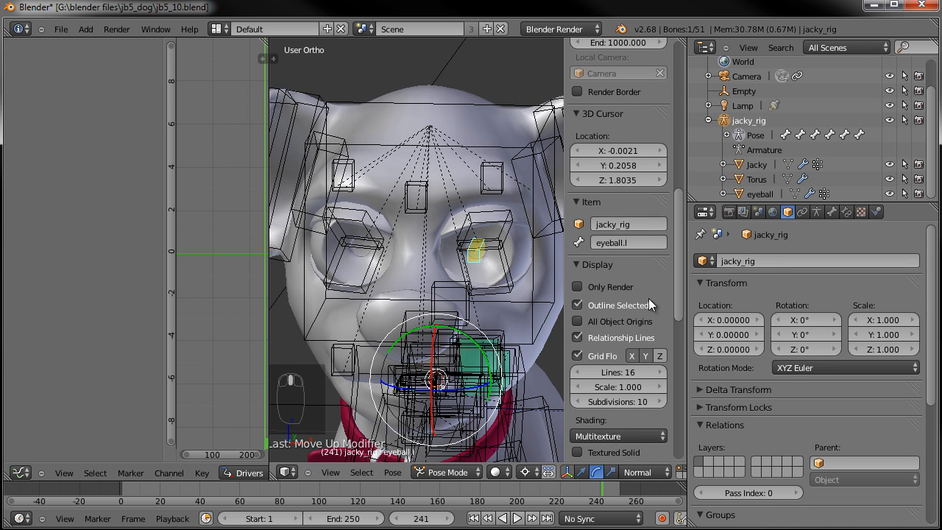
pyautogui.scroll(-3, 413, 255)
pyautogui.moveTo(413, 255); pyautogui.dragTo(435, 237, button='middle')
pyautogui.click(802, 212)
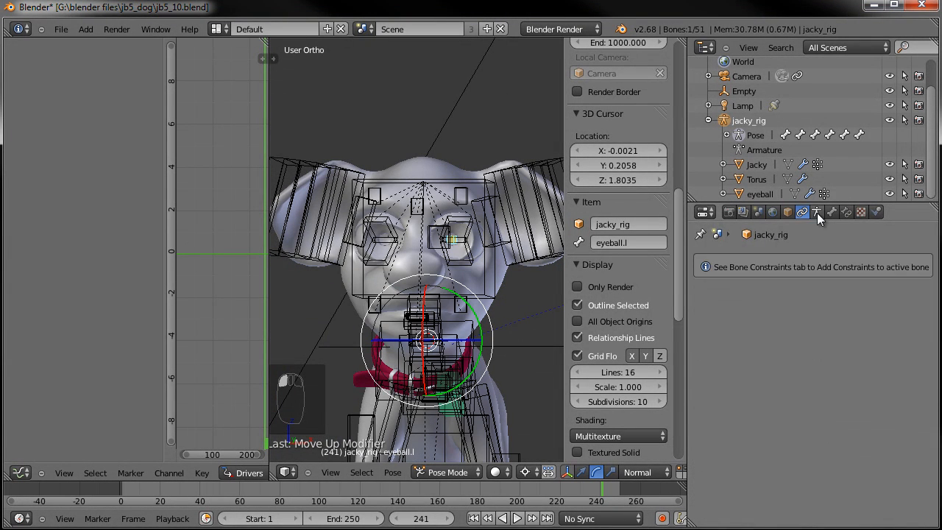
pyautogui.click(816, 212)
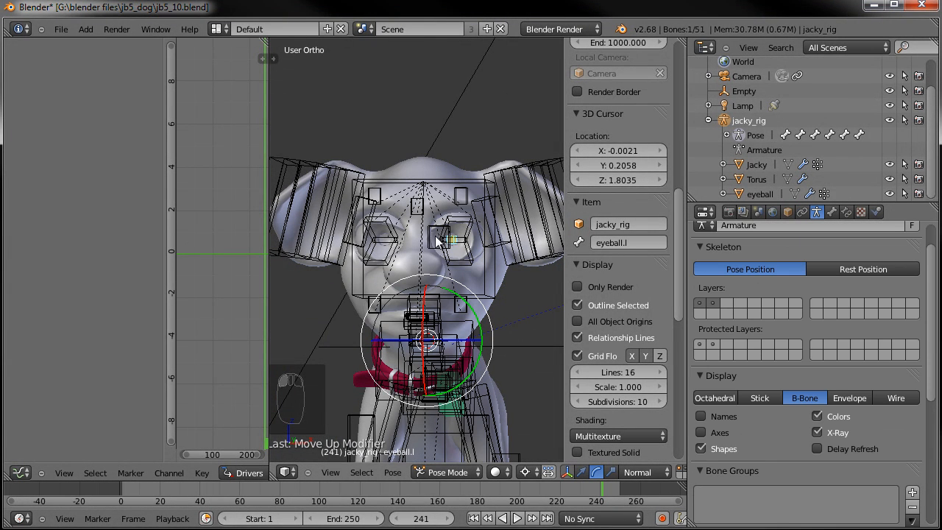
pyautogui.press('KP_1')
pyautogui.scroll(3, 438, 241)
pyautogui.press('Tab')
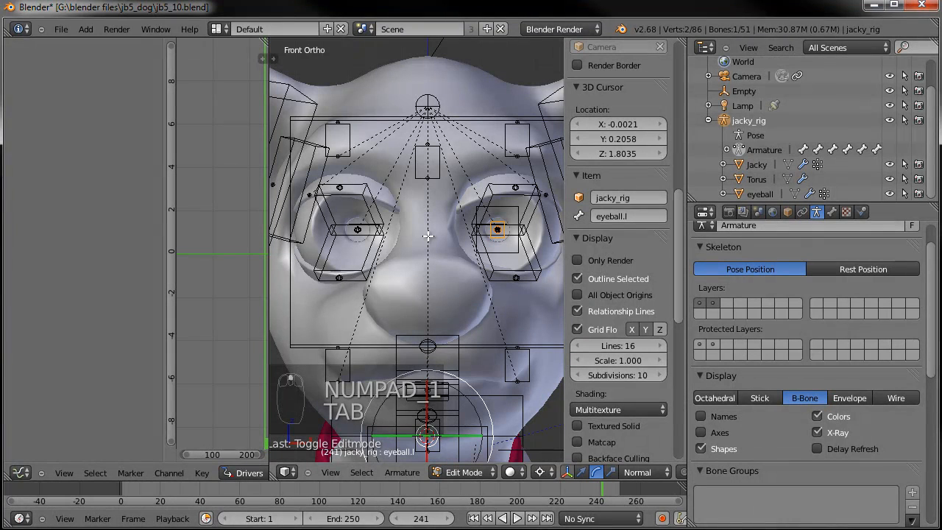
pyautogui.press('.')
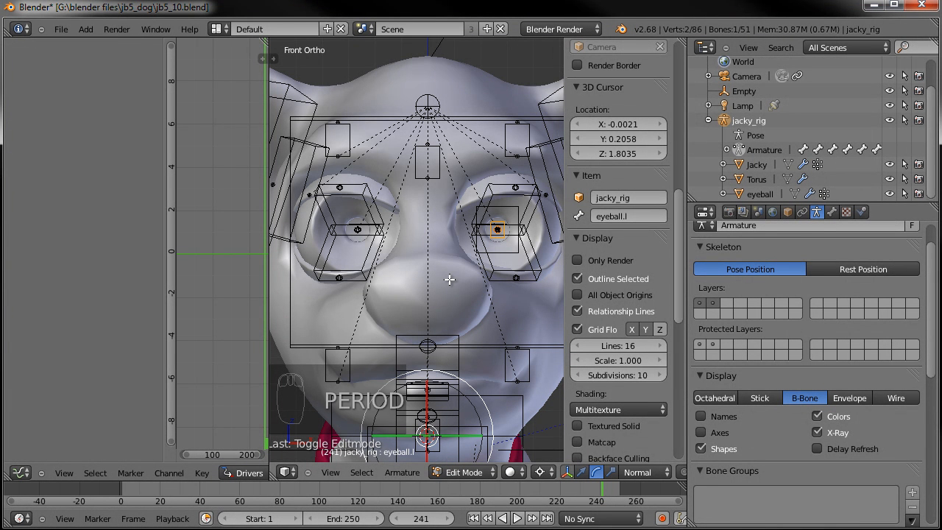
# Step: Duplicate the eyeball.l bone in place, mirror the copy by scaling -1 along X, and flip its name to eyeball.r
pyautogui.hotkey('shift', 'd')
pyautogui.click(508, 230)
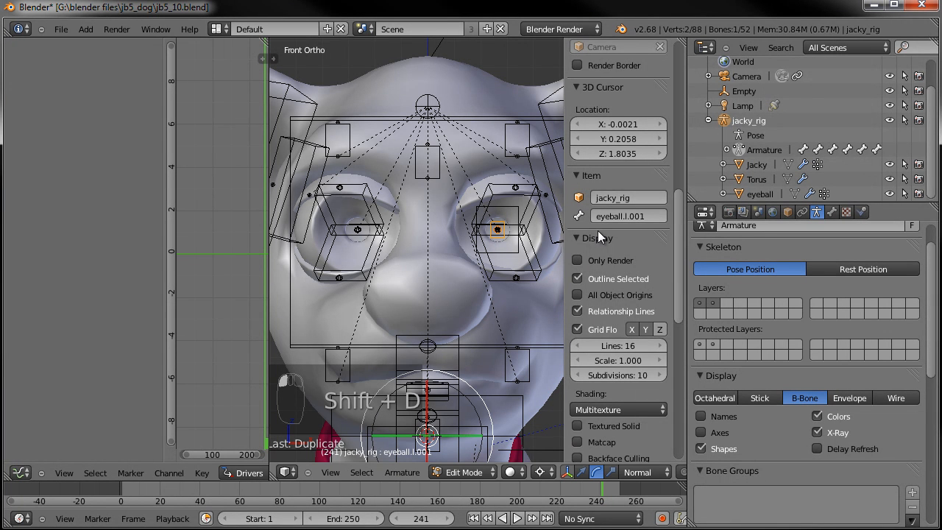
pyautogui.press('s')
pyautogui.press('x')
pyautogui.press('KP_Subtract')
pyautogui.press('KP_1')
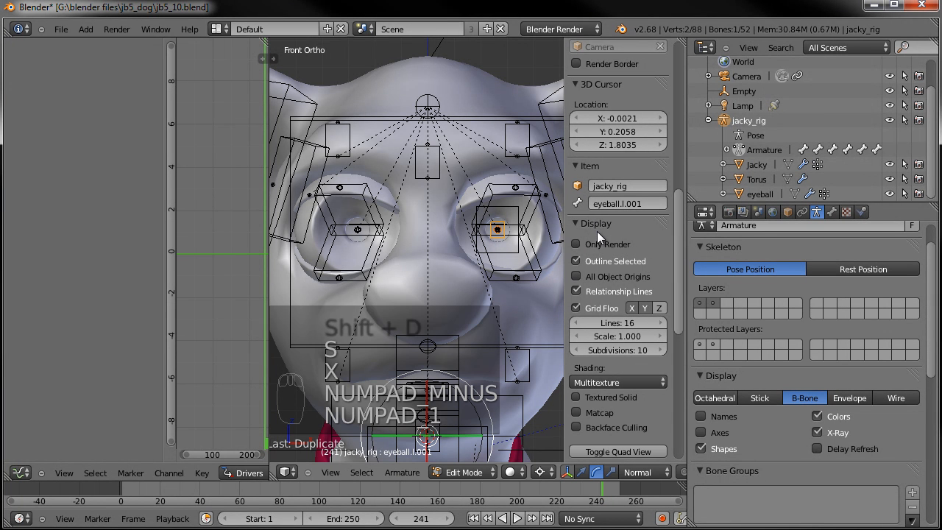
pyautogui.press('s')
pyautogui.press('x')
pyautogui.press('0')
pyautogui.press('KP_1')
pyautogui.press('Return')
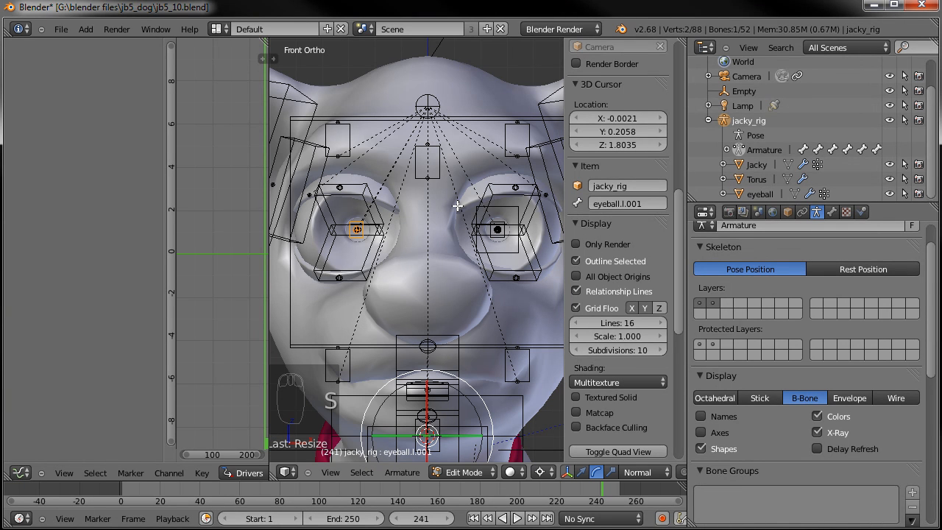
pyautogui.click(402, 472)
pyautogui.click(420, 209)
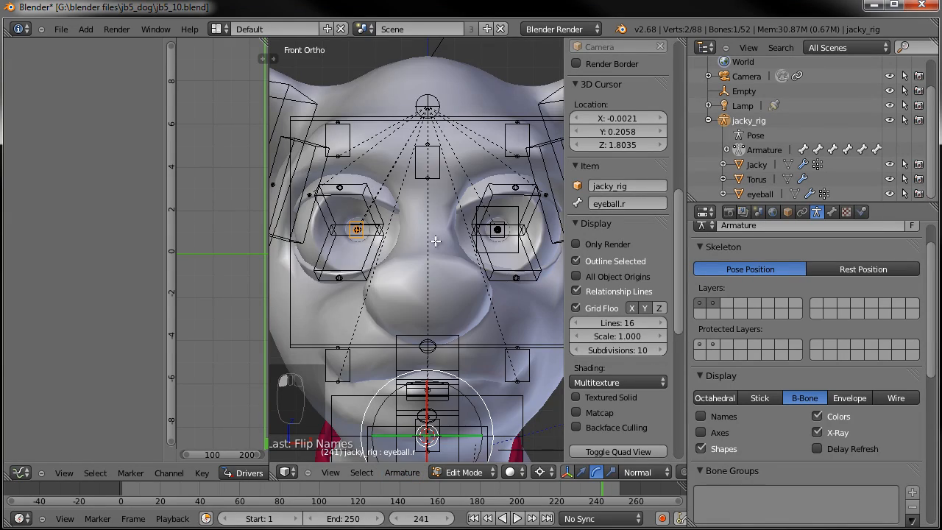
# Step: Duplicate the eyeLook.L bone, mirror the copy by scaling -1 along X, and flip its name to eyeLook.R
pyautogui.moveTo(437, 239); pyautogui.dragTo(454, 249, button='middle')
pyautogui.rightClick(453, 236)
pyautogui.press('KP_1')
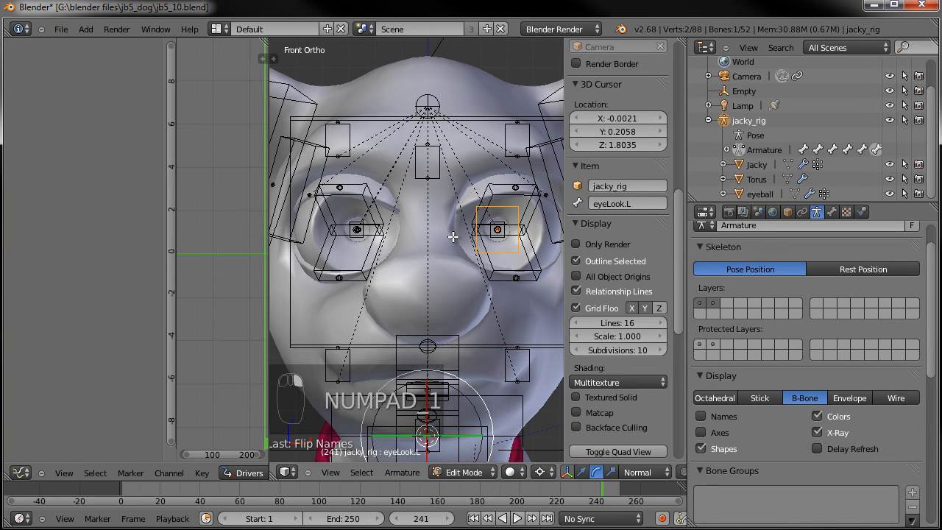
pyautogui.hotkey('shift', 's')
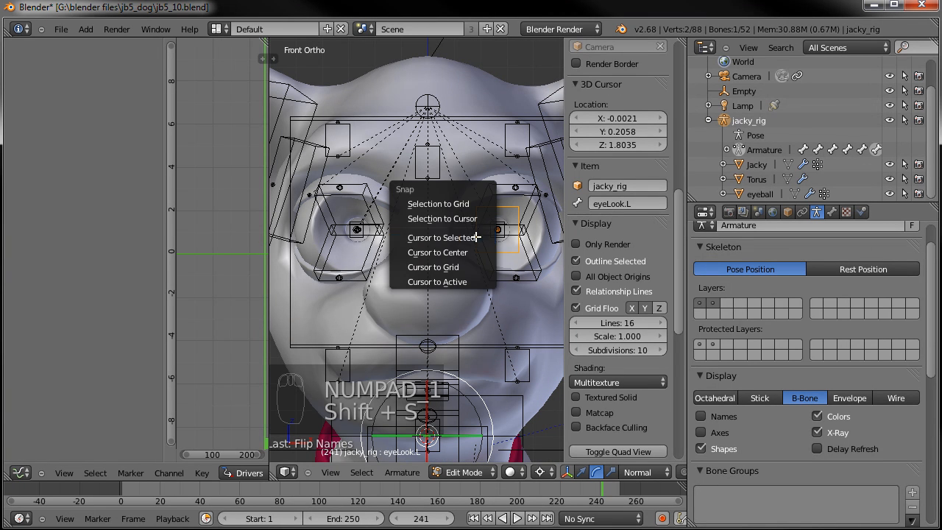
pyautogui.hotkey('shift', 'd')
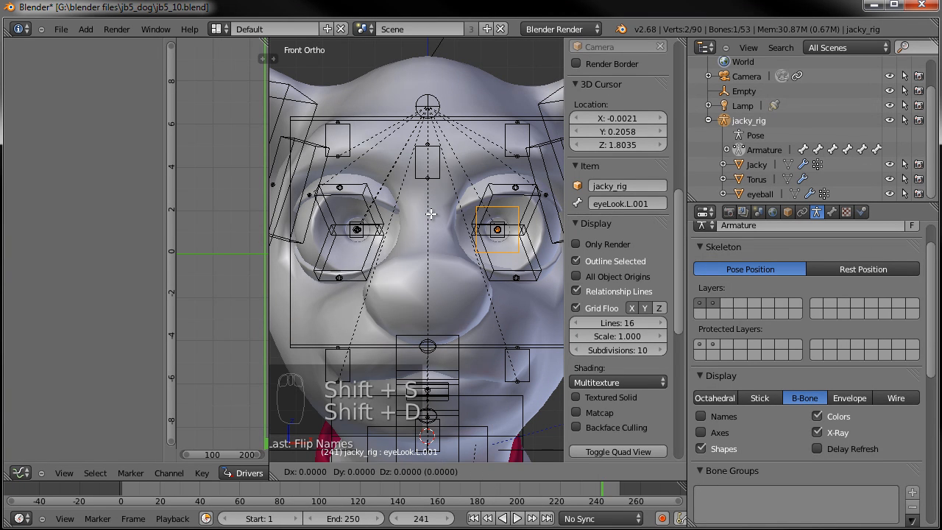
pyautogui.click(432, 214)
pyautogui.write('sx-1')
pyautogui.click(431, 214)
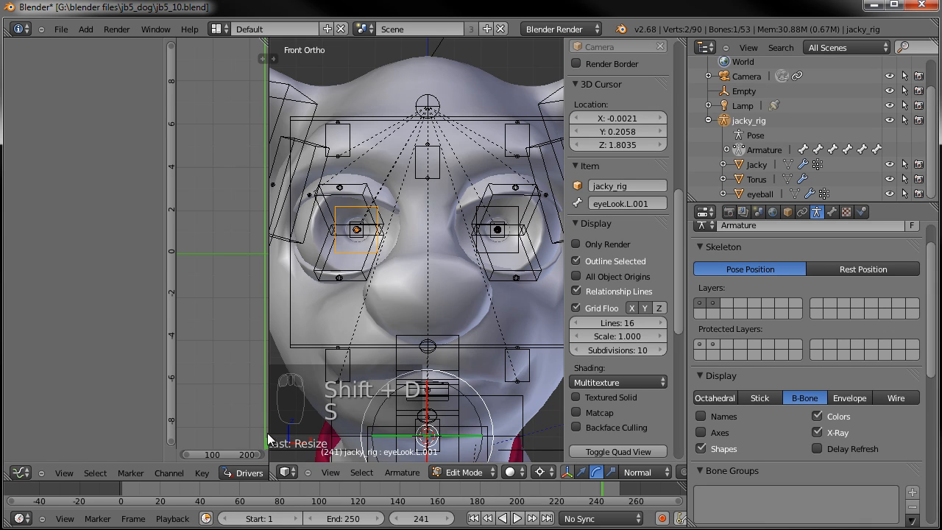
pyautogui.click(402, 472)
pyautogui.click(428, 209)
# Step: In Pose Mode, set the target bone of eyeball.r's IK constraint to eyeLook.R
pyautogui.moveTo(427, 221); pyautogui.dragTo(399, 283, button='middle')
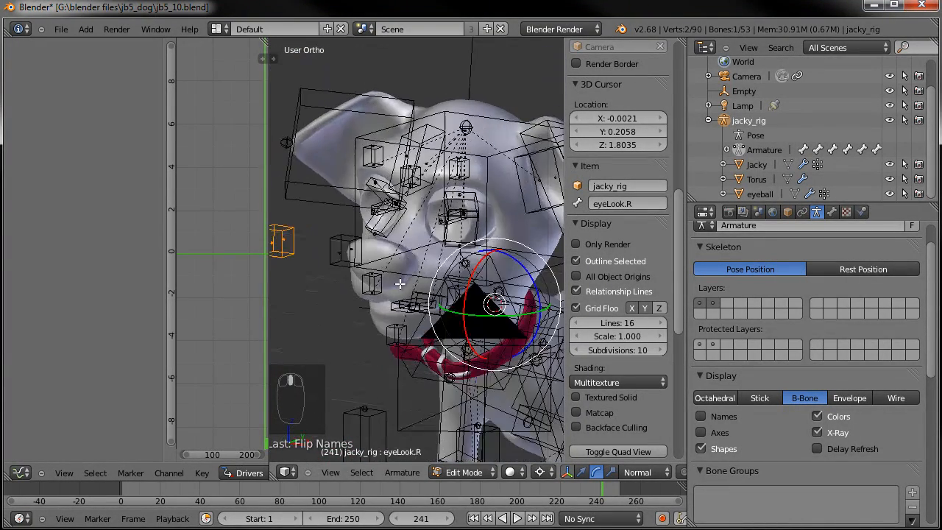
pyautogui.moveTo(470, 231); pyautogui.dragTo(468, 208, button='middle')
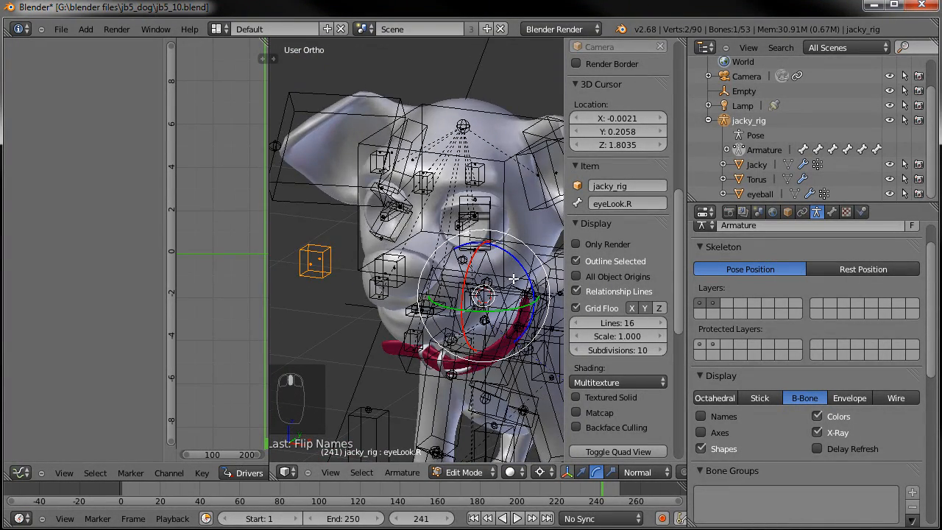
pyautogui.hotkey('ctrl', 'Tab')
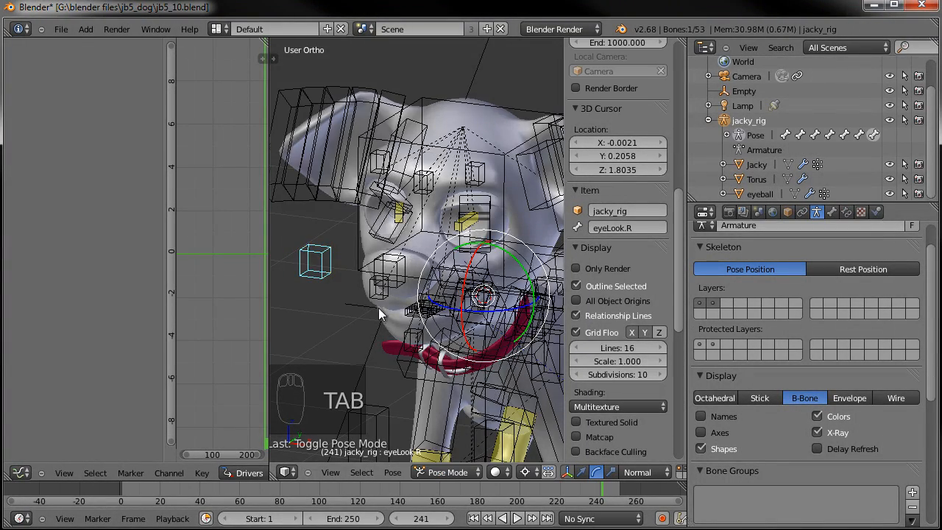
pyautogui.moveTo(349, 282); pyautogui.dragTo(410, 239, button='middle')
pyautogui.rightClick(417, 231)
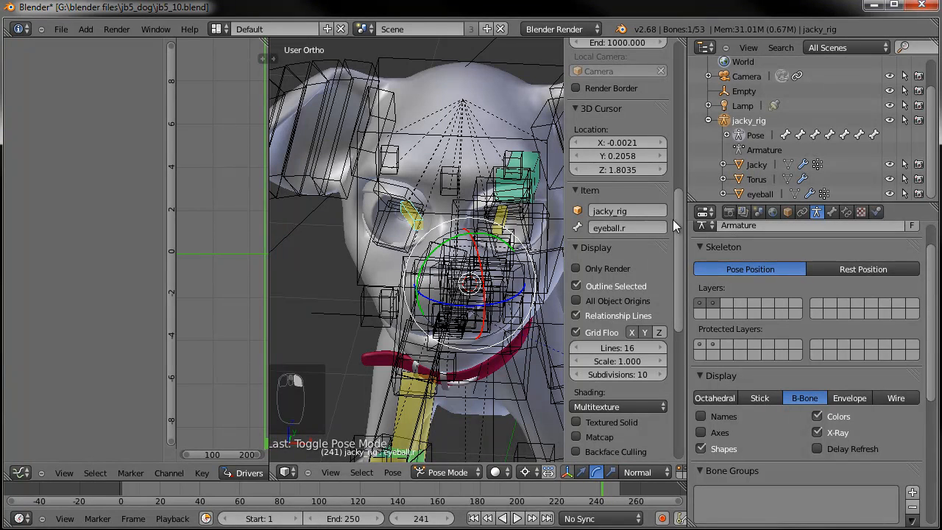
pyautogui.click(831, 212)
pyautogui.click(847, 212)
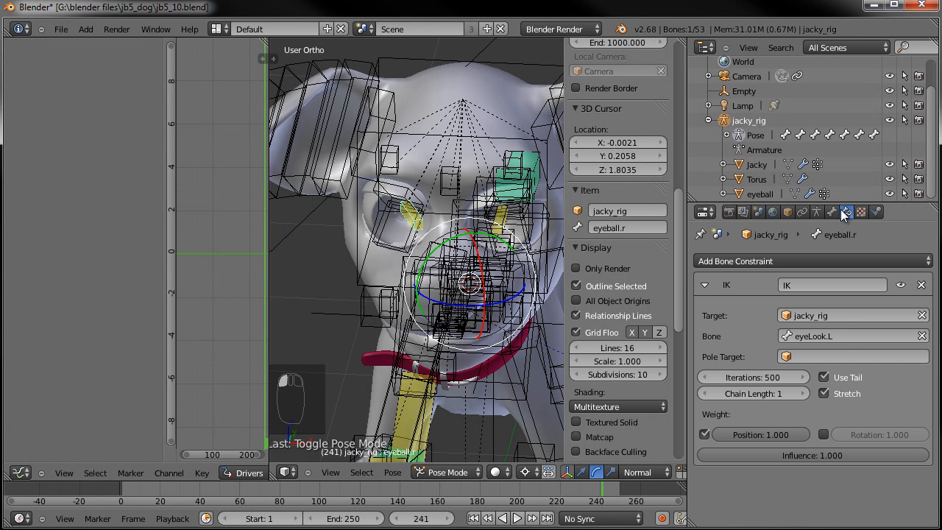
pyautogui.click(857, 335)
pyautogui.click(858, 335)
pyautogui.press('BackSpace')
pyautogui.write('R')
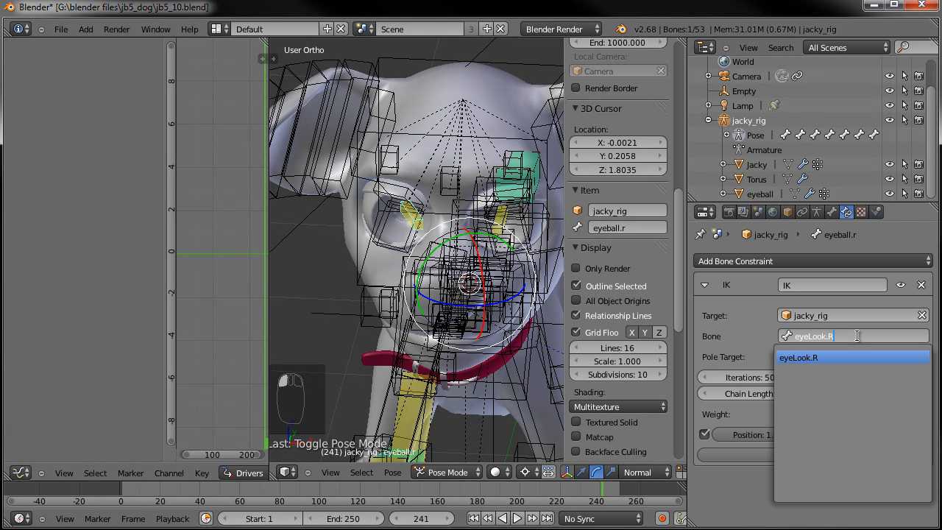
pyautogui.press('Return')
# Step: Select both eyeLook bones, try moving them together to test the eyeballs, and cancel the move
pyautogui.press('a')
pyautogui.moveTo(366, 290); pyautogui.dragTo(364, 237, button='middle')
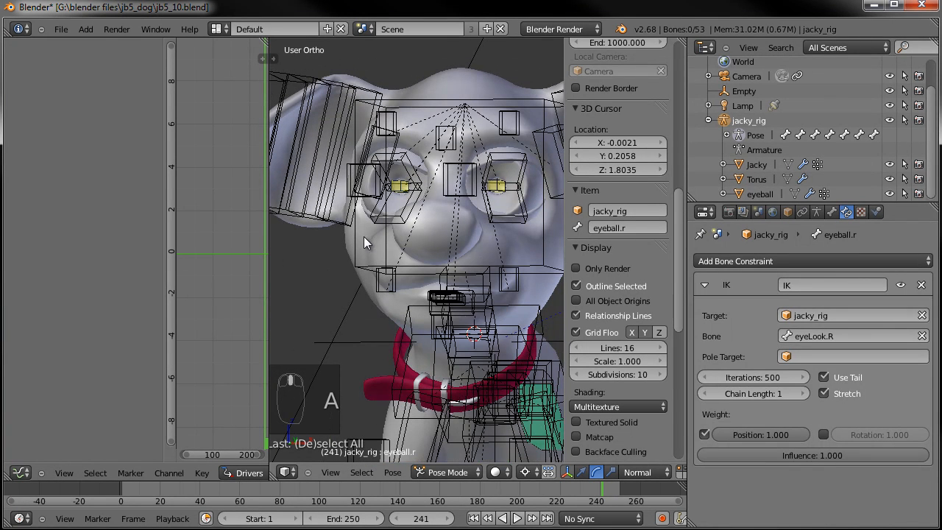
pyautogui.rightClick(442, 209)
pyautogui.keyDown('shift'); pyautogui.rightClick(350, 199); pyautogui.keyUp('shift')
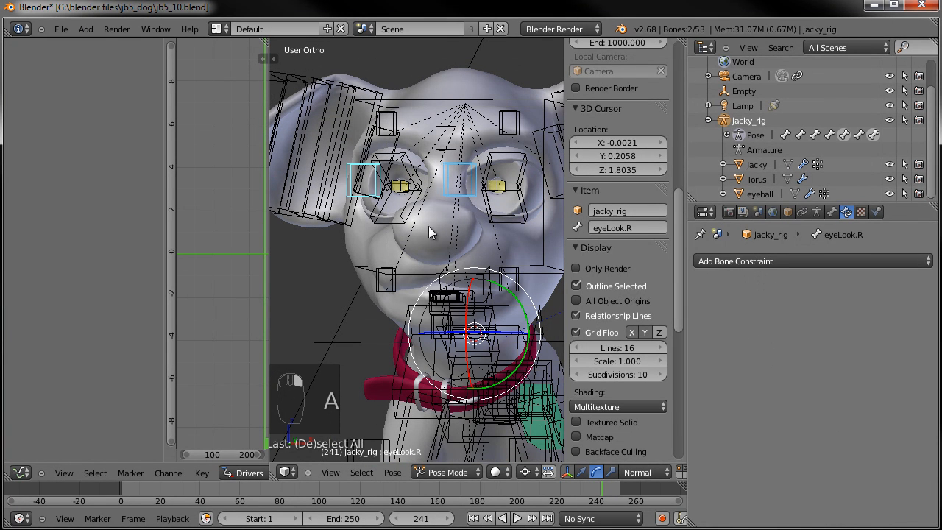
pyautogui.press('g')
pyautogui.rightClick(445, 303)
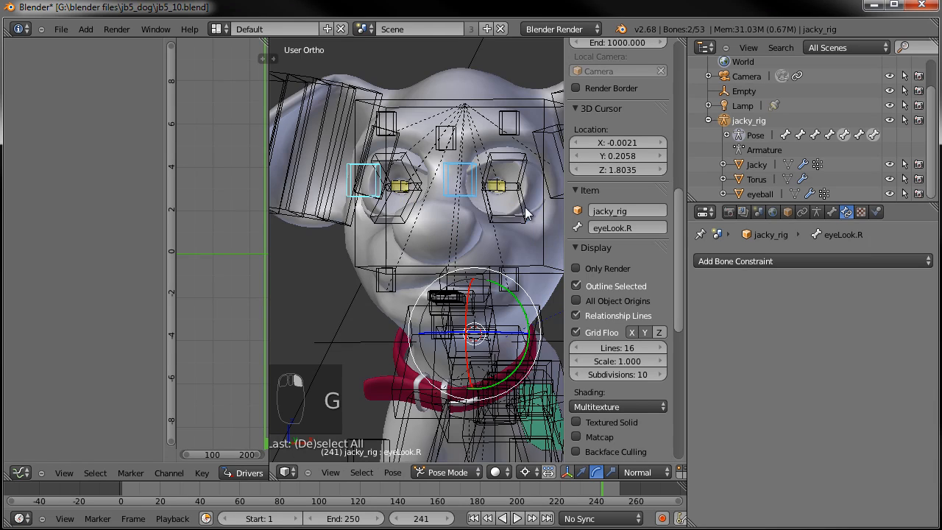
# Step: Switch to wireframe shading and select the upper and lower eyelid bones of the dog's left eye to identify them
pyautogui.rightClick(525, 209)
pyautogui.rightClick(535, 196)
pyautogui.moveTo(536, 198); pyautogui.dragTo(508, 211, button='middle')
pyautogui.rightClick(510, 195)
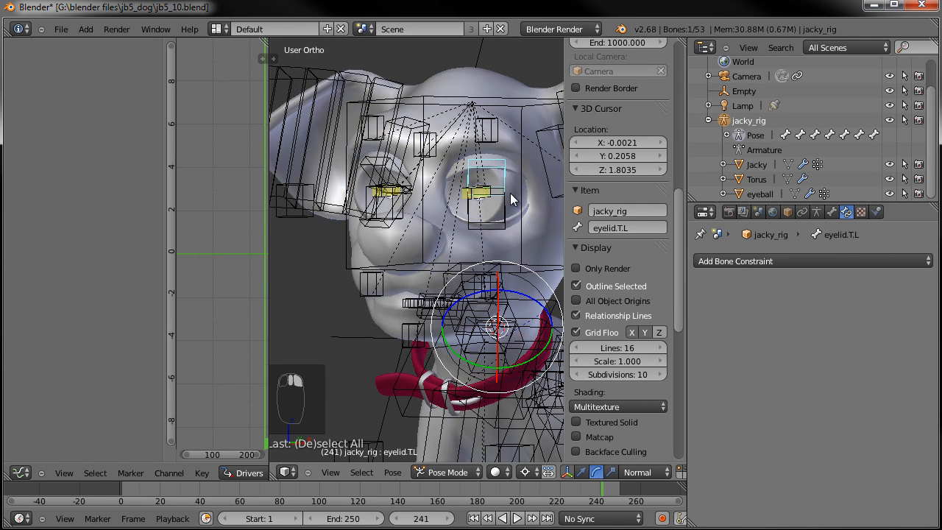
pyautogui.press('z')
pyautogui.rightClick(515, 195)
pyautogui.rightClick(516, 197)
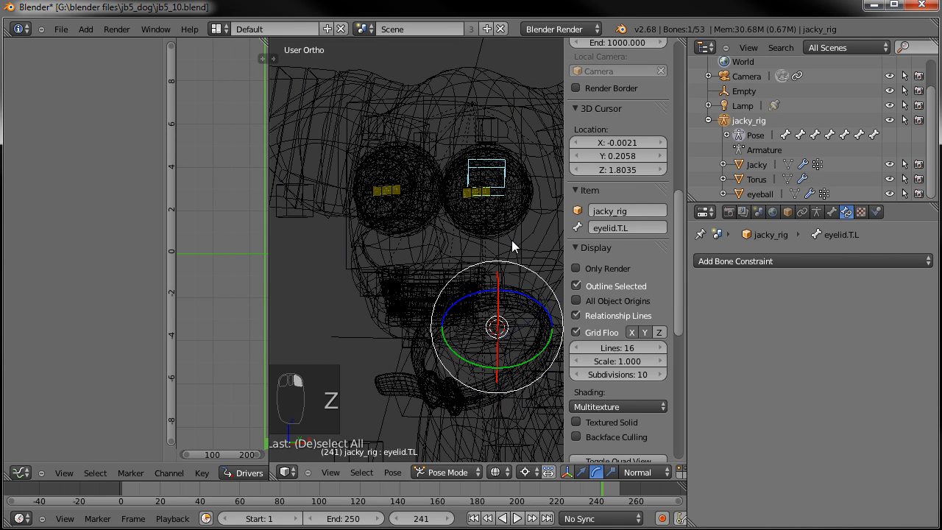
pyautogui.rightClick(510, 242)
pyautogui.rightClick(508, 222)
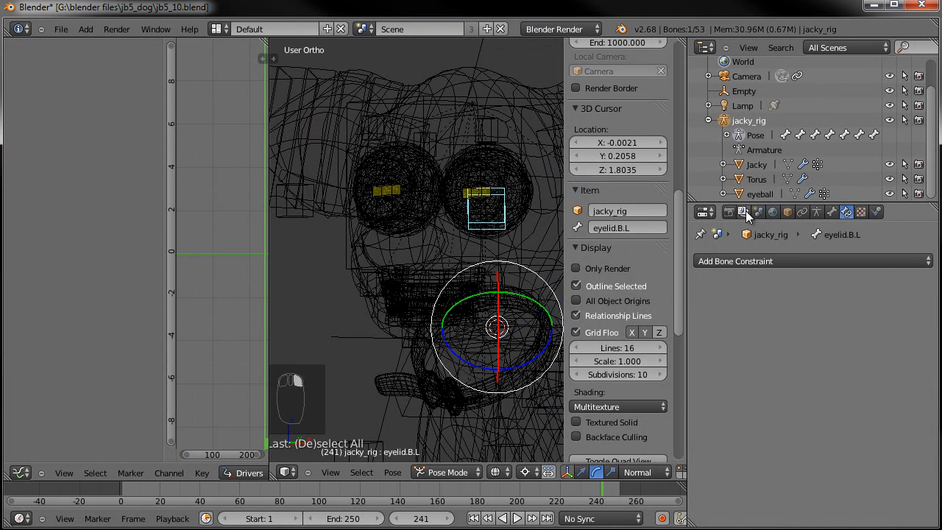
# Step: Hide the armature's second bone layer, deselect all bones and return to solid shading
pyautogui.click(815, 212)
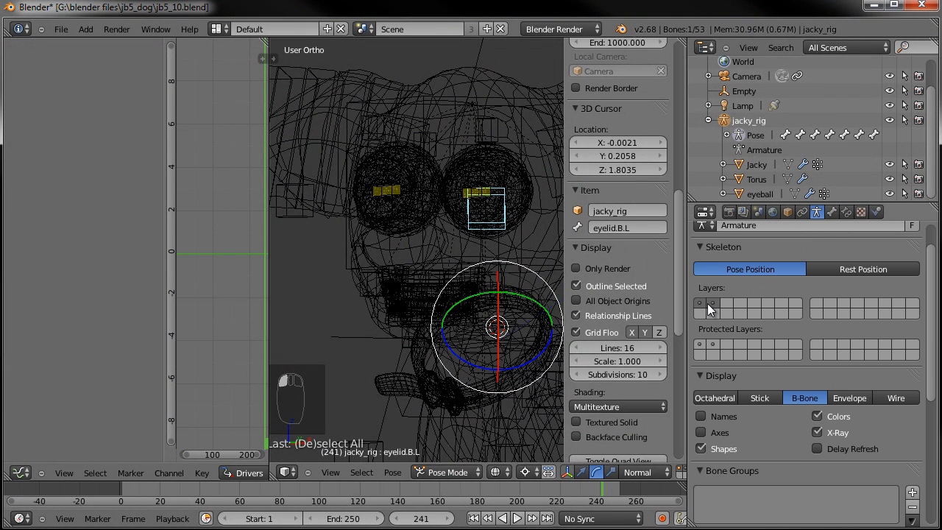
pyautogui.keyDown('shift'); pyautogui.click(710, 303); pyautogui.keyUp('shift')
pyautogui.scroll(-5, 618, 272)
pyautogui.press('a')
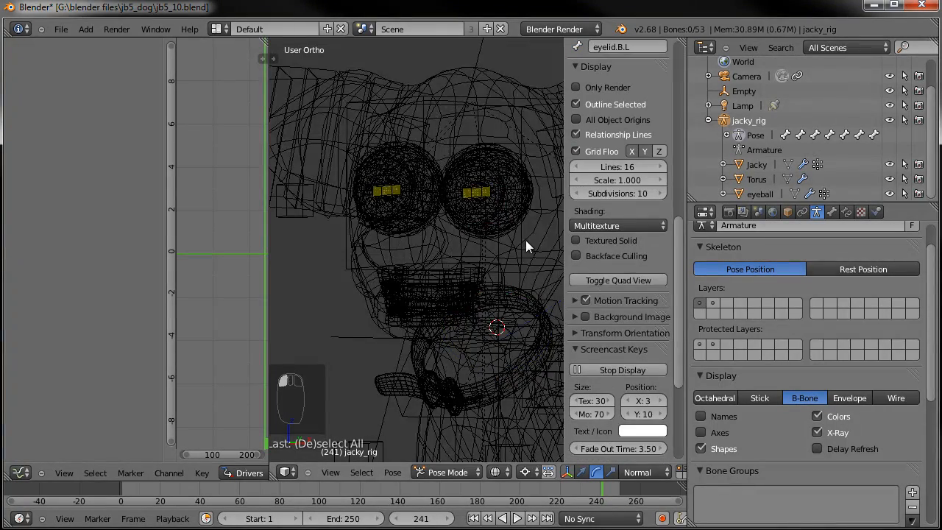
pyautogui.press('z')
# Step: Select both eyeLook bones and try moving them together from different angles to test whether the eyeballs follow, cancelling each move
pyautogui.moveTo(464, 234); pyautogui.dragTo(486, 245, button='middle')
pyautogui.rightClick(451, 228)
pyautogui.rightClick(343, 231)
pyautogui.rightClick(329, 244)
pyautogui.rightClick(450, 228)
pyautogui.press('g')
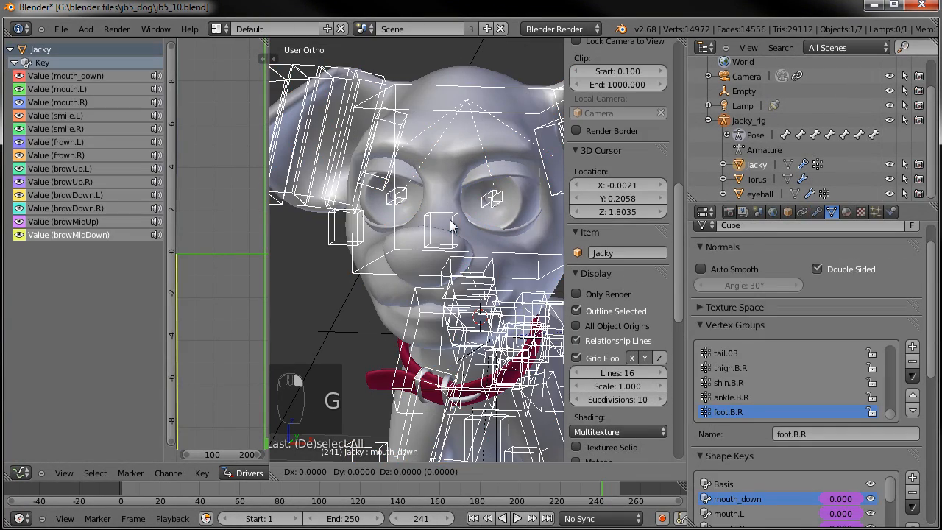
pyautogui.rightClick(450, 220)
pyautogui.press('a')
pyautogui.rightClick(450, 220)
pyautogui.keyDown('shift'); pyautogui.rightClick(329, 239); pyautogui.keyUp('shift')
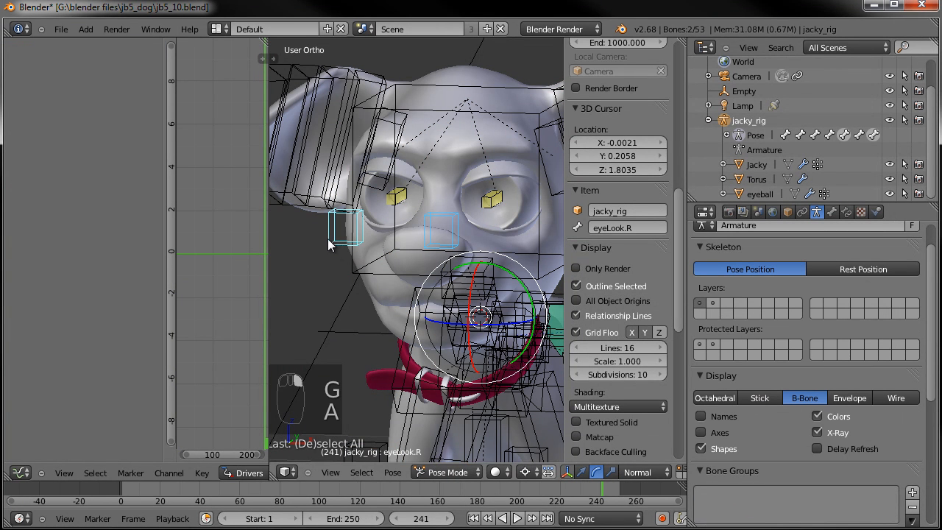
pyautogui.press('g')
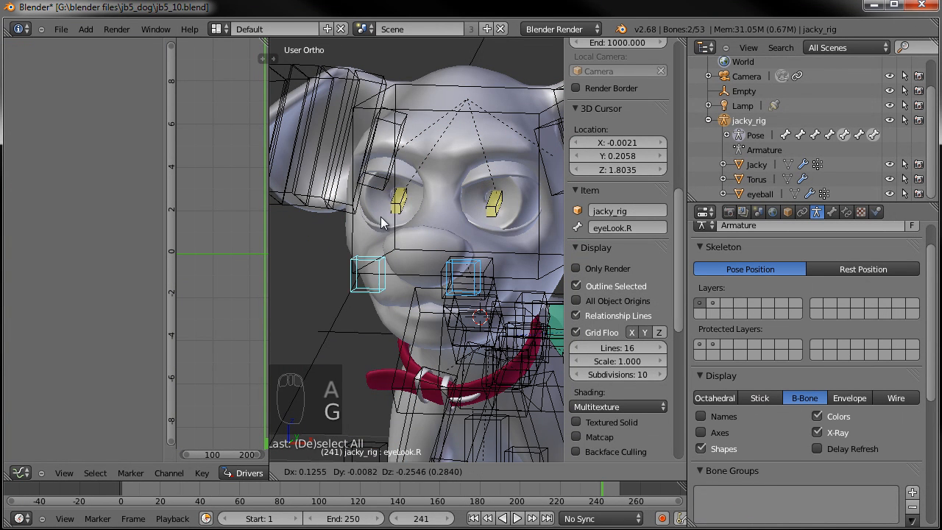
pyautogui.press('Escape')
pyautogui.moveTo(514, 198)
pyautogui.mouseDown(button='middle')
pyautogui.moveTo(501, 200)
pyautogui.moveTo(508, 202)
pyautogui.mouseUp(button='middle')
pyautogui.press('g')
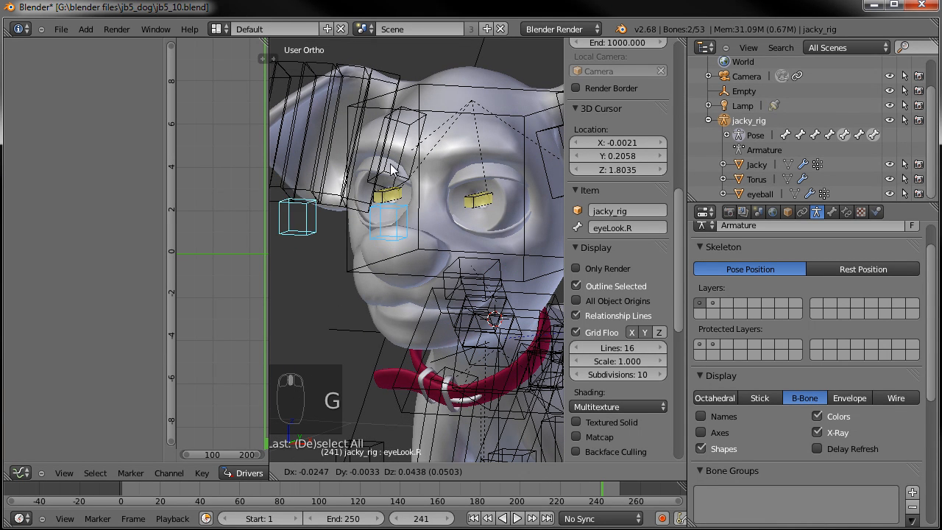
pyautogui.rightClick(444, 209)
# Step: Select the eyeball mesh and expand its Armature modifier to check its target and binding
pyautogui.rightClick(515, 212)
pyautogui.rightClick(506, 206)
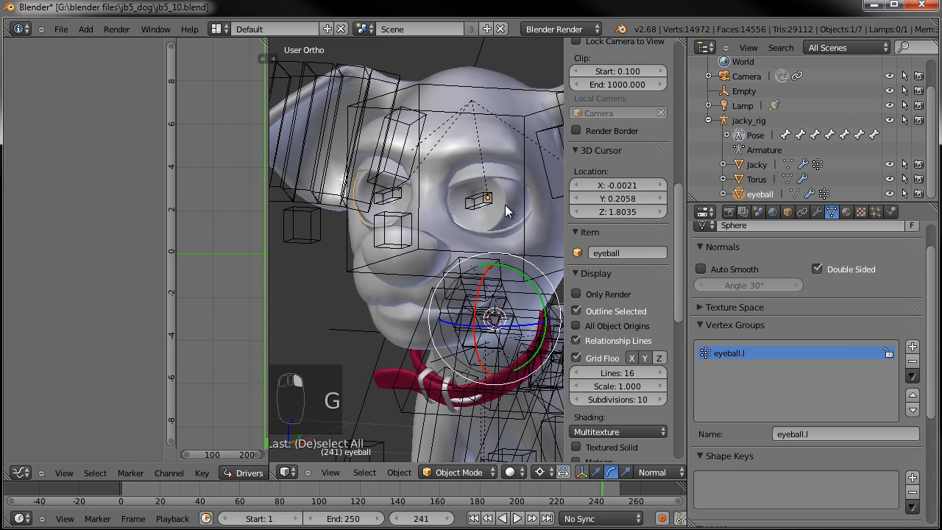
pyautogui.click(819, 213)
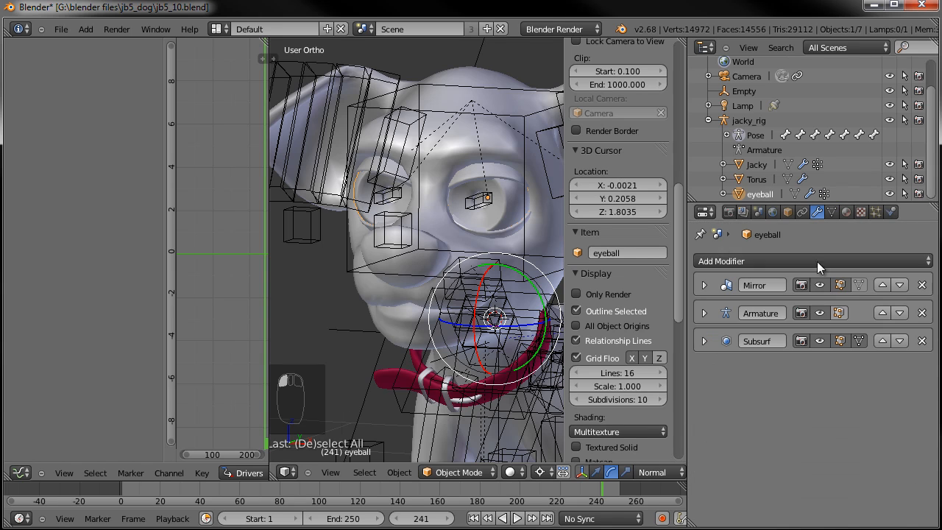
pyautogui.click(705, 313)
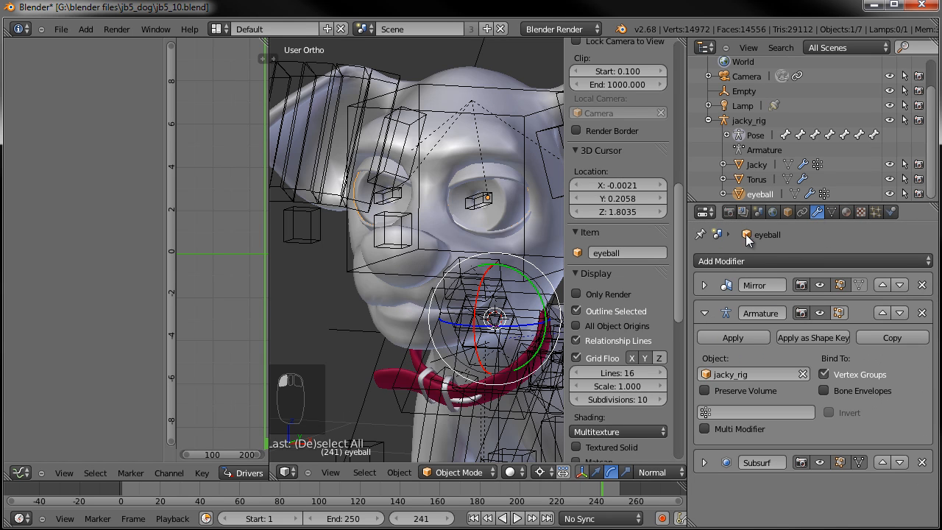
# Step: Enable Deform for the eyeball.l and eyeball.r bones
pyautogui.rightClick(480, 203)
pyautogui.click(831, 213)
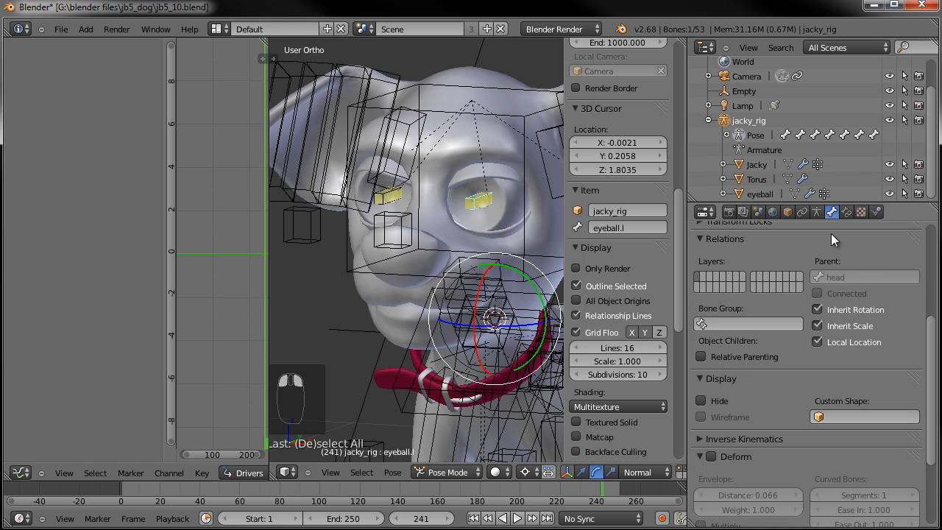
pyautogui.scroll(-3, 745, 454)
pyautogui.click(710, 369)
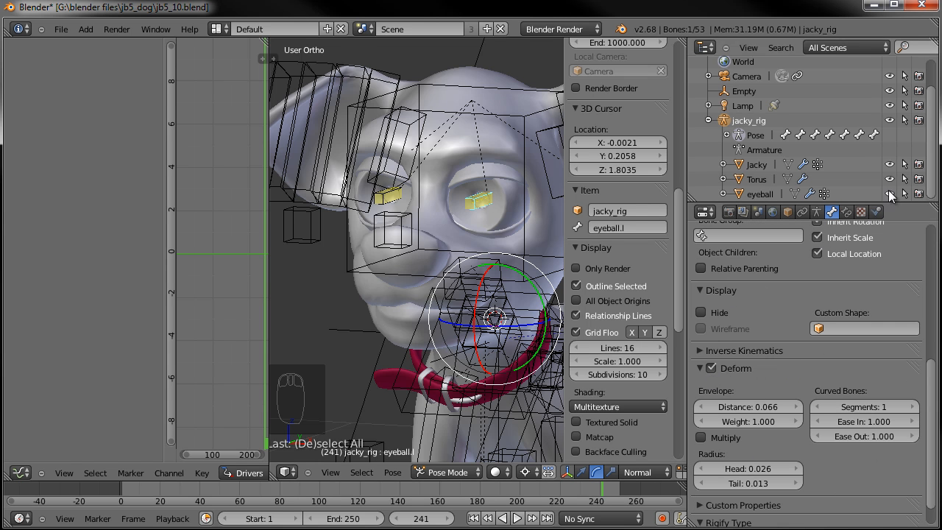
pyautogui.rightClick(393, 197)
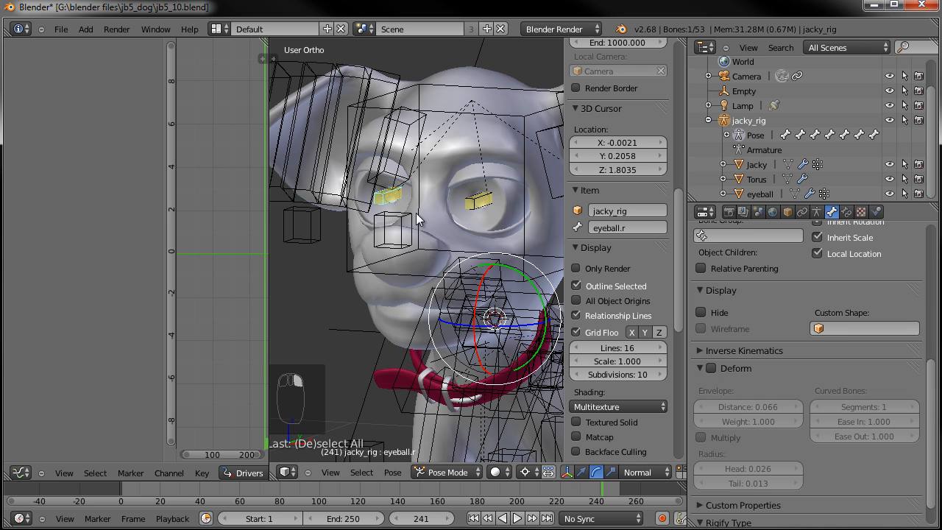
pyautogui.click(711, 368)
# Step: Test the eyeballs by moving both eyeLook bones together and then eyeLook.R alone, cancelling the moves
pyautogui.rightClick(401, 237)
pyautogui.keyDown('shift'); pyautogui.rightClick(312, 229); pyautogui.keyUp('shift')
pyautogui.press('g')
pyautogui.click(444, 222)
pyautogui.moveTo(445, 221); pyautogui.dragTo(441, 191, button='middle')
pyautogui.rightClick(419, 153)
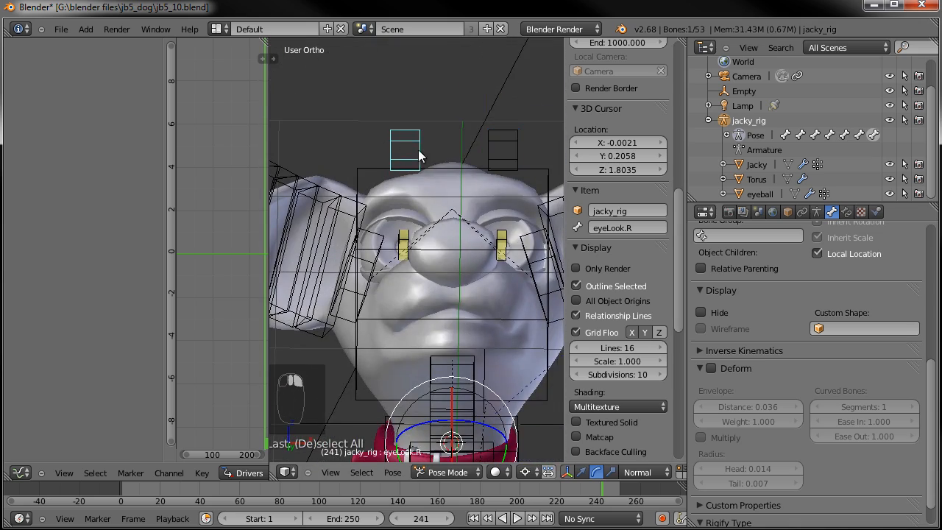
pyautogui.press('g')
pyautogui.rightClick(483, 221)
# Step: Select the eyeball mesh and move its Armature modifier above the Mirror modifier
pyautogui.rightClick(506, 302)
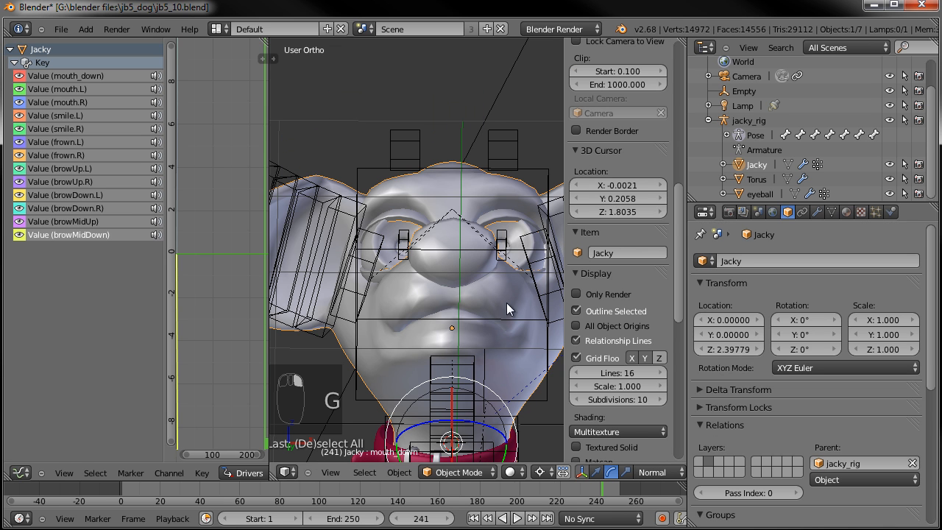
pyautogui.rightClick(519, 232)
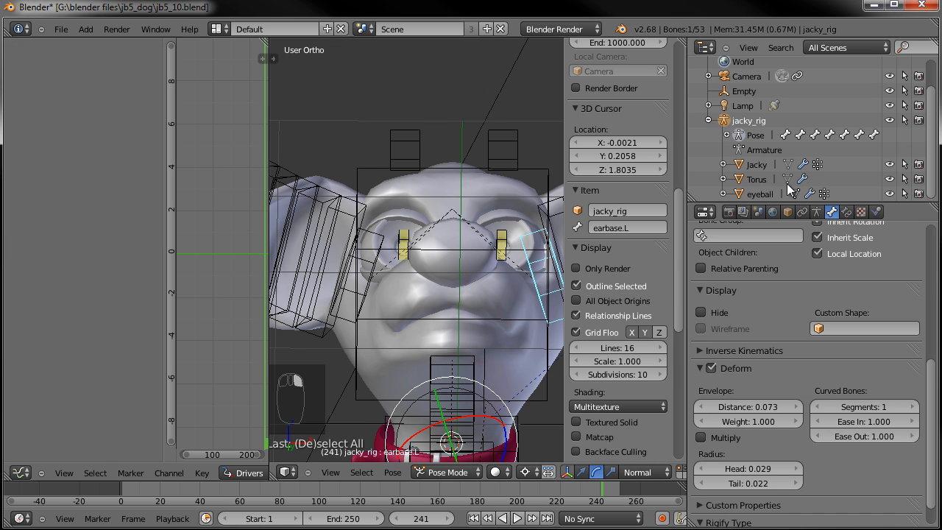
pyautogui.click(760, 193)
pyautogui.click(816, 212)
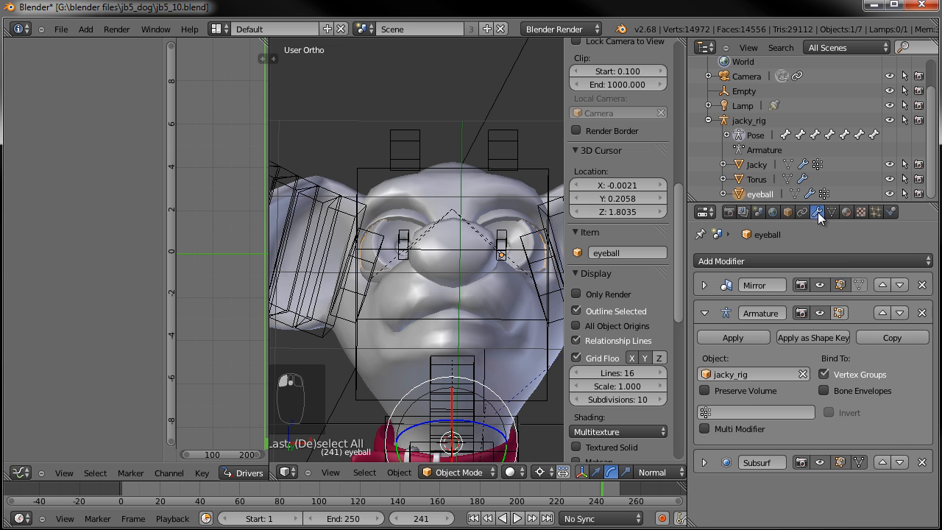
pyautogui.click(881, 313)
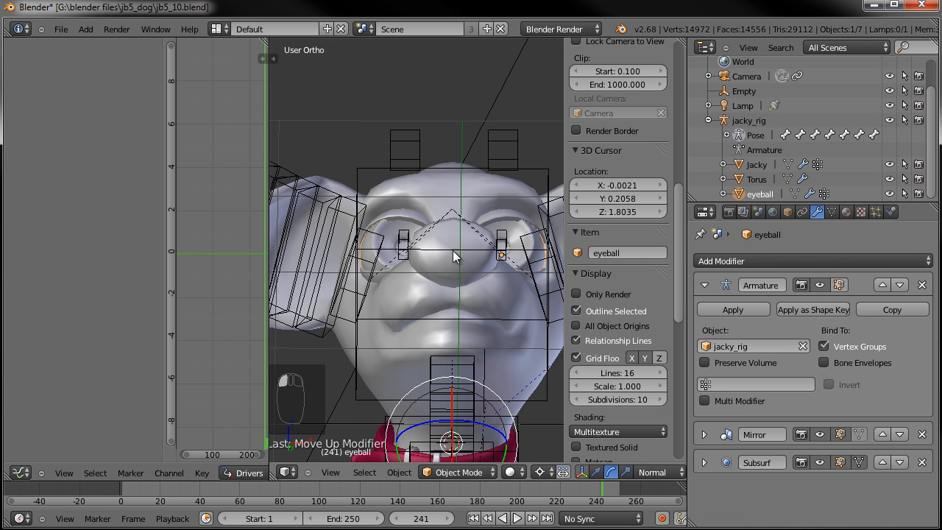
# Step: Try moving eyeLook.R to test the eyeballs with the reordered modifiers, and cancel the move
pyautogui.rightClick(415, 140)
pyautogui.press('g')
pyautogui.rightClick(434, 154)
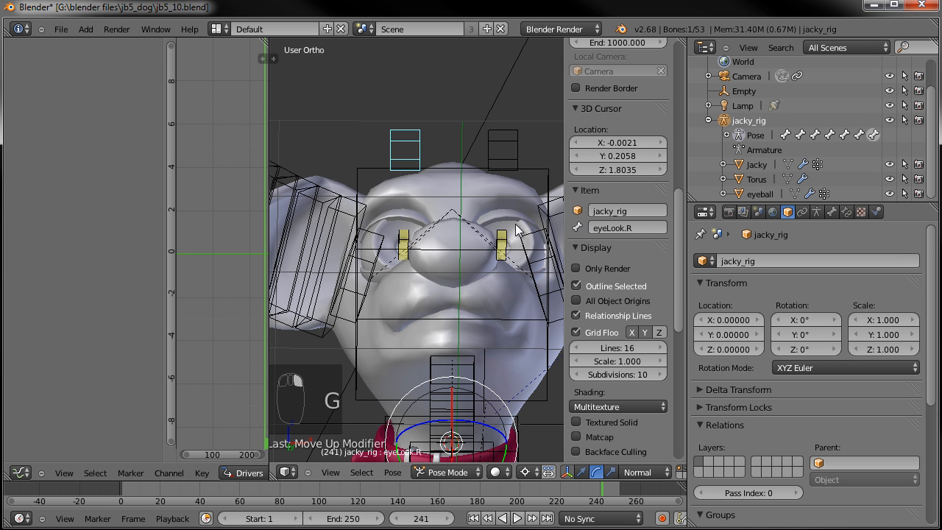
# Step: Reselect the eyeball mesh and move its Mirror modifier back above the Armature modifier
pyautogui.hotkey('ctrl', 'Tab')
pyautogui.rightClick(493, 189)
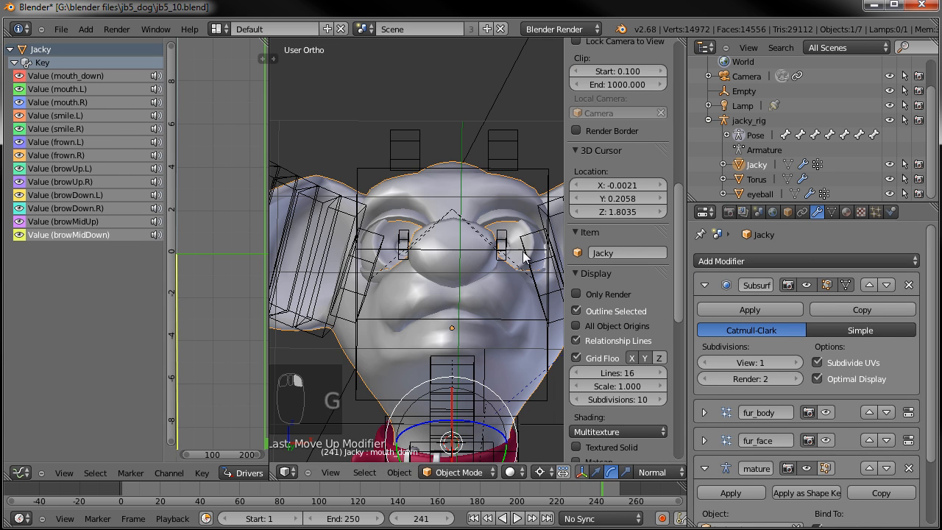
pyautogui.scroll(-2, 500, 225)
pyautogui.moveTo(500, 224); pyautogui.dragTo(489, 255, button='middle')
pyautogui.rightClick(489, 255)
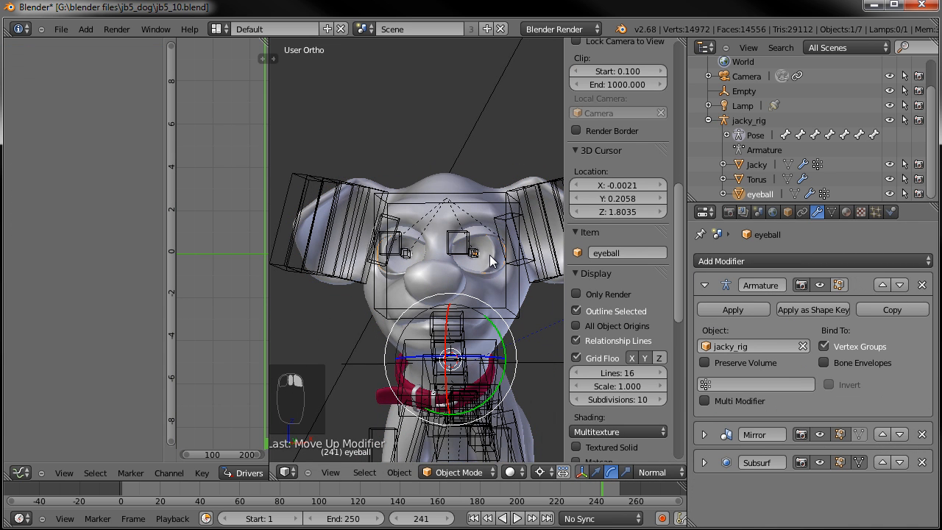
pyautogui.click(883, 434)
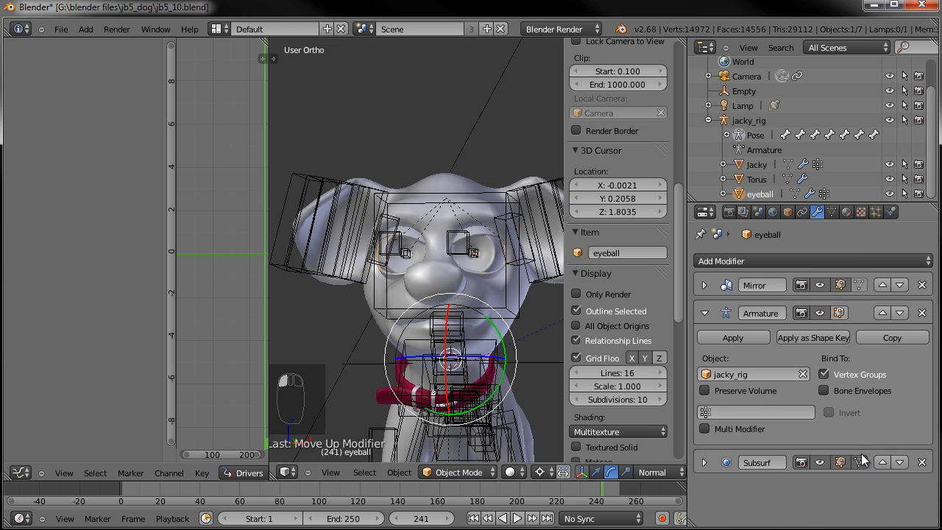
# Step: Apply the eyeball's Mirror modifier
pyautogui.click(704, 285)
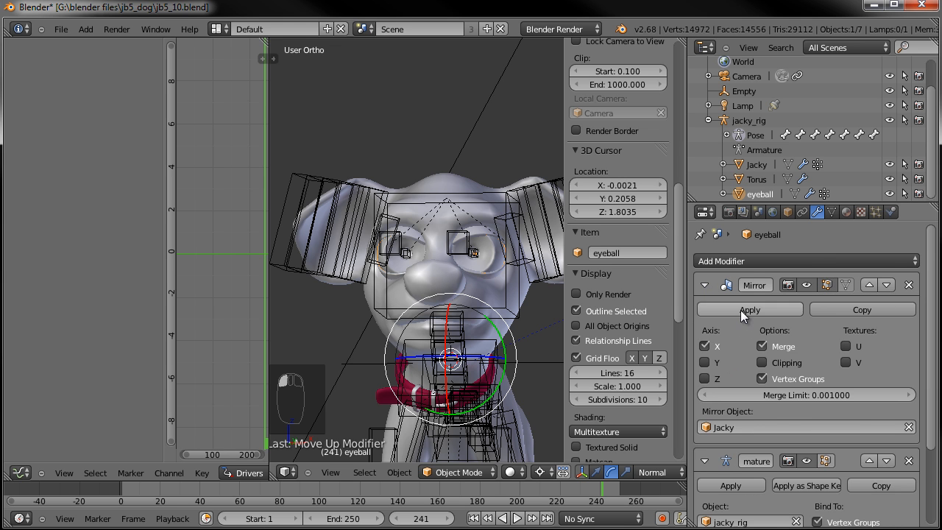
pyautogui.click(741, 310)
# Step: Select both eyeLook bones, try moving them to test the eyeballs with the mirror applied, and cancel the move
pyautogui.moveTo(454, 195); pyautogui.dragTo(474, 214, button='middle')
pyautogui.rightClick(475, 214)
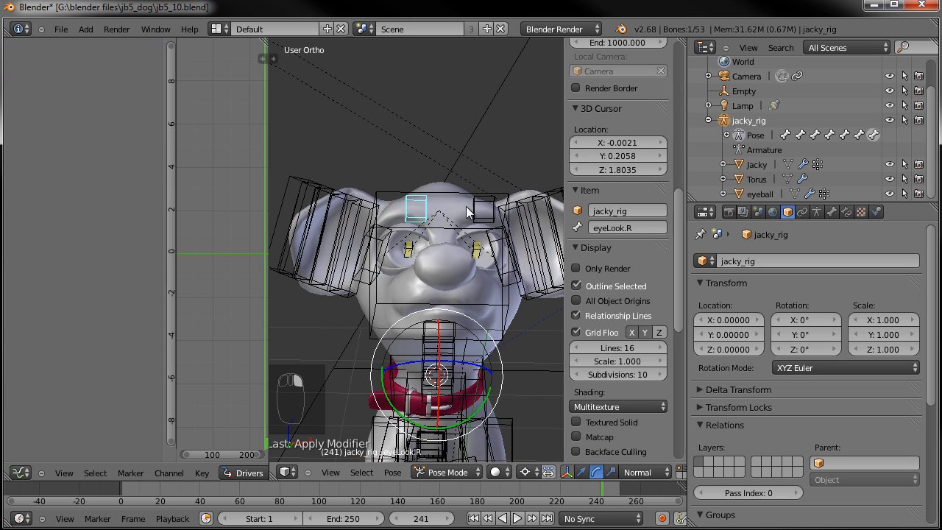
pyautogui.keyDown('shift'); pyautogui.rightClick(417, 210); pyautogui.keyUp('shift')
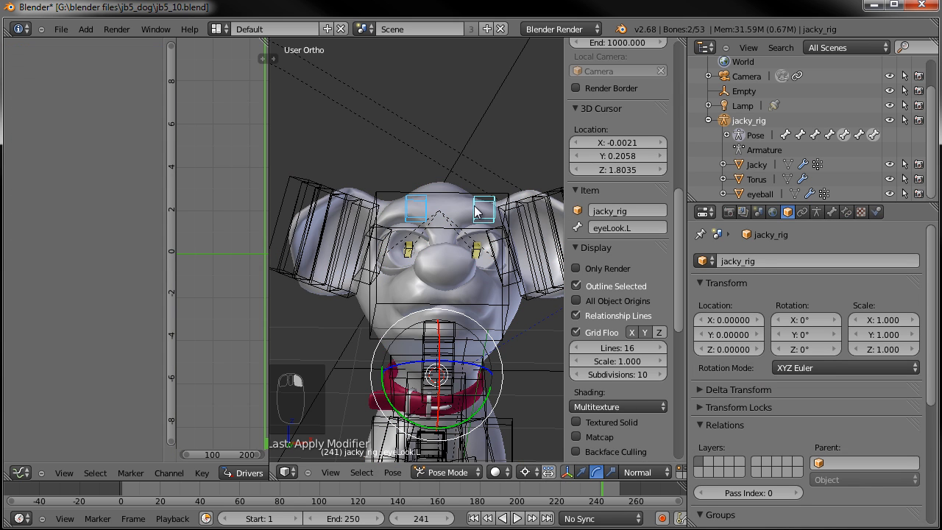
pyautogui.press('g')
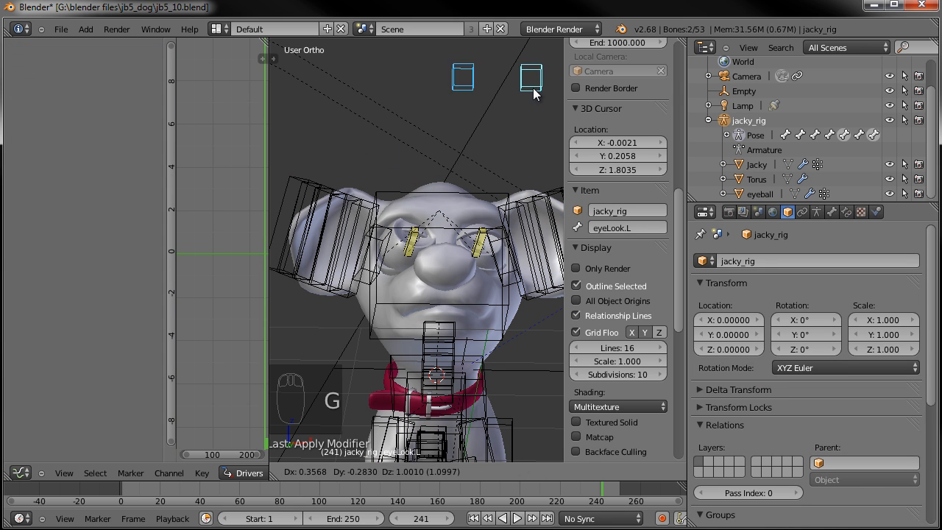
pyautogui.rightClick(516, 266)
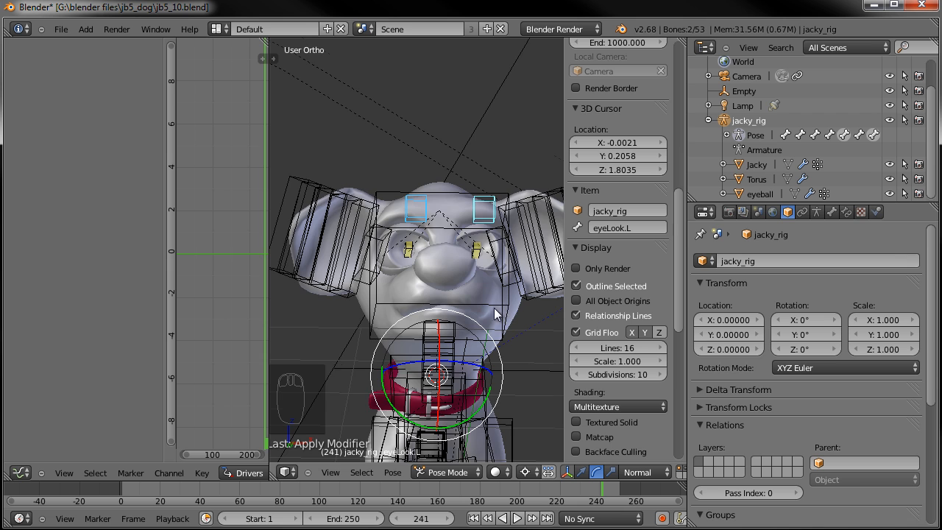
# Step: Examine the rig's armature settings and the eyeball mesh's vertex groups
pyautogui.scroll(4, 478, 295)
pyautogui.click(816, 212)
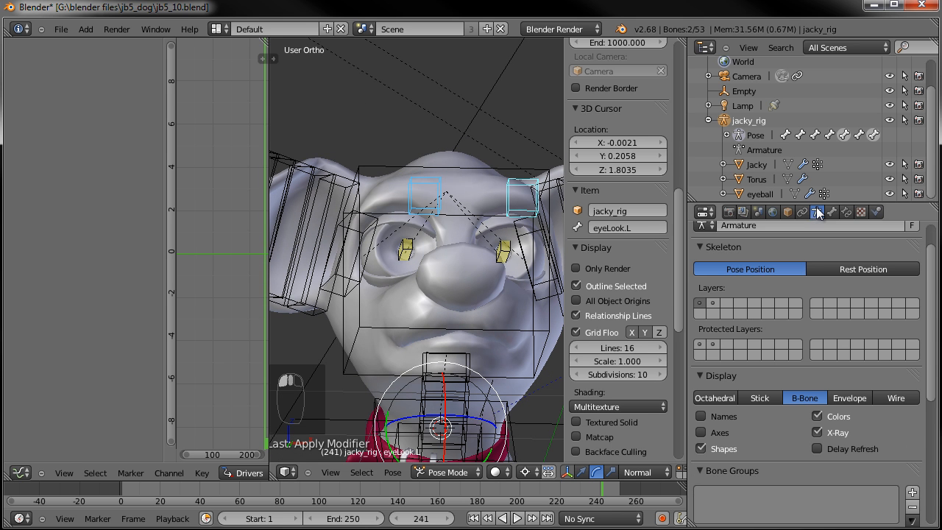
pyautogui.scroll(-3, 749, 405)
pyautogui.click(717, 382)
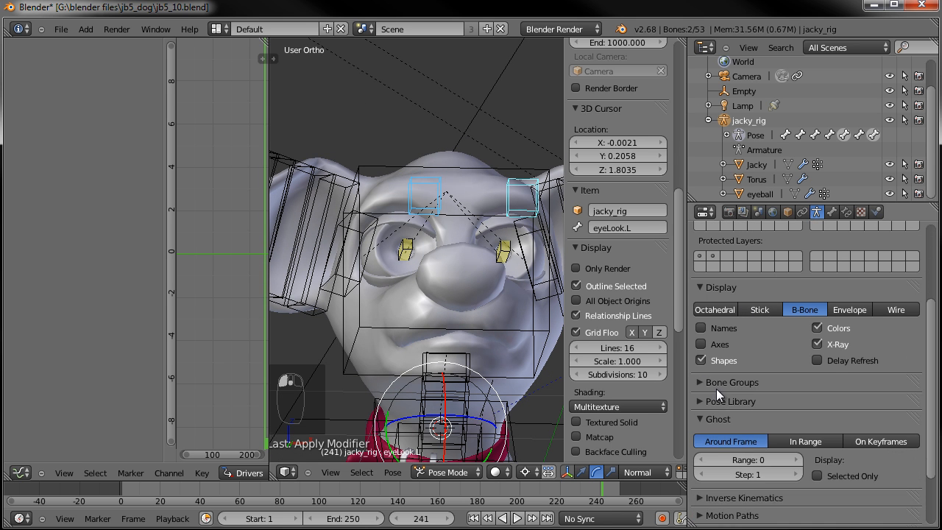
pyautogui.scroll(5, 770, 355)
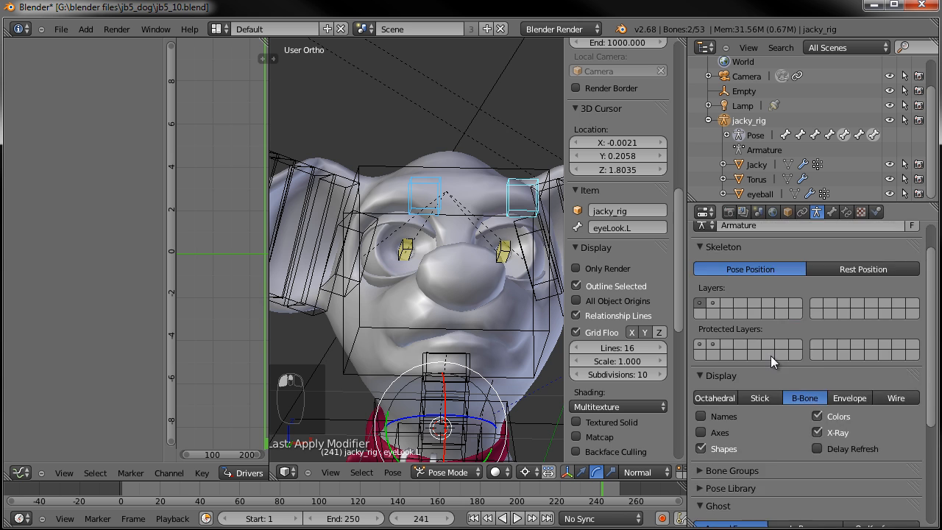
pyautogui.click(787, 212)
pyautogui.hotkey('ctrl', 'Tab')
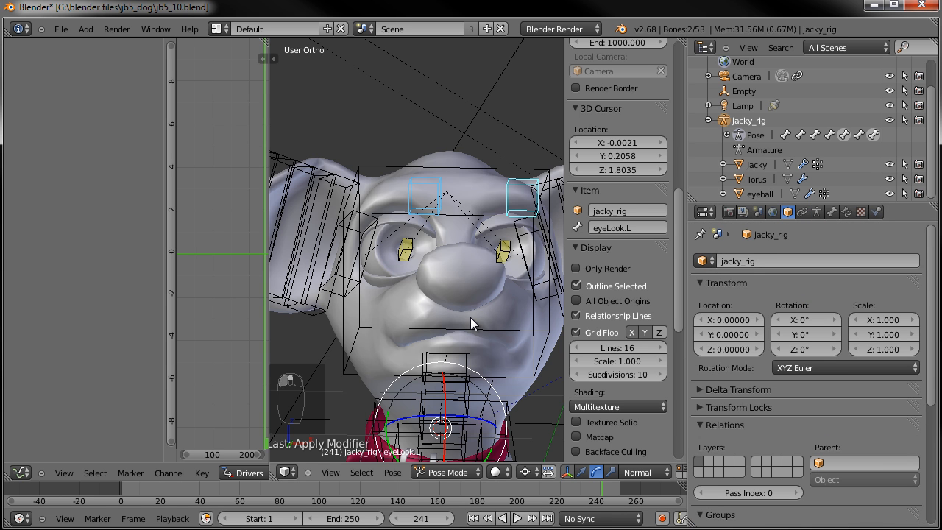
pyautogui.rightClick(471, 317)
pyautogui.click(760, 194)
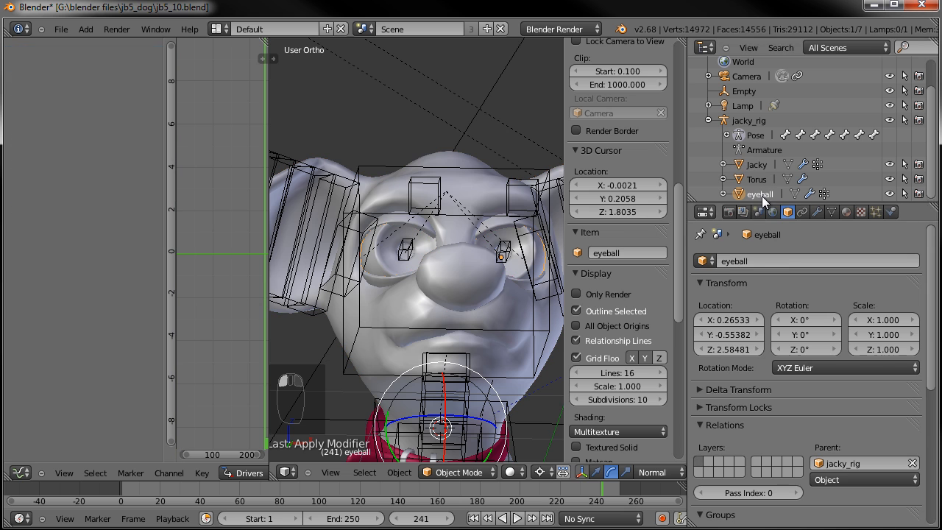
pyautogui.click(834, 212)
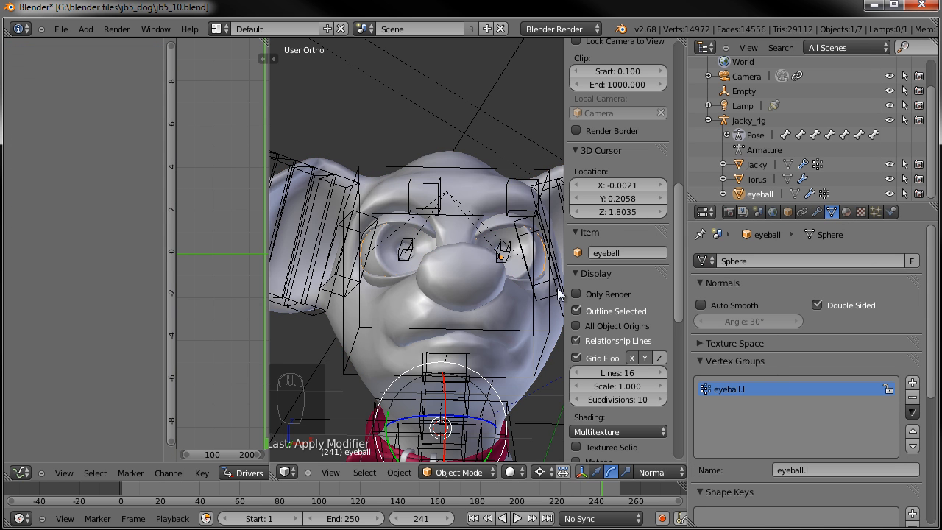
# Step: Rename the two eyeball bones to eyeball.L and eyeball.R with capitalised side suffixes
pyautogui.rightClick(381, 270)
pyautogui.rightClick(383, 264)
pyautogui.rightClick(384, 270)
pyautogui.rightClick(383, 269)
pyautogui.rightClick(403, 252)
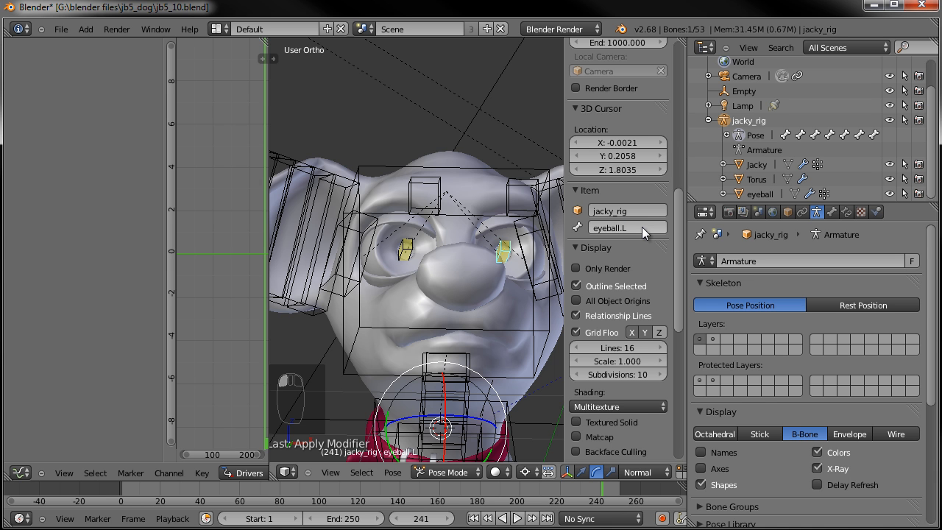
pyautogui.rightClick(444, 244)
pyautogui.rightClick(405, 251)
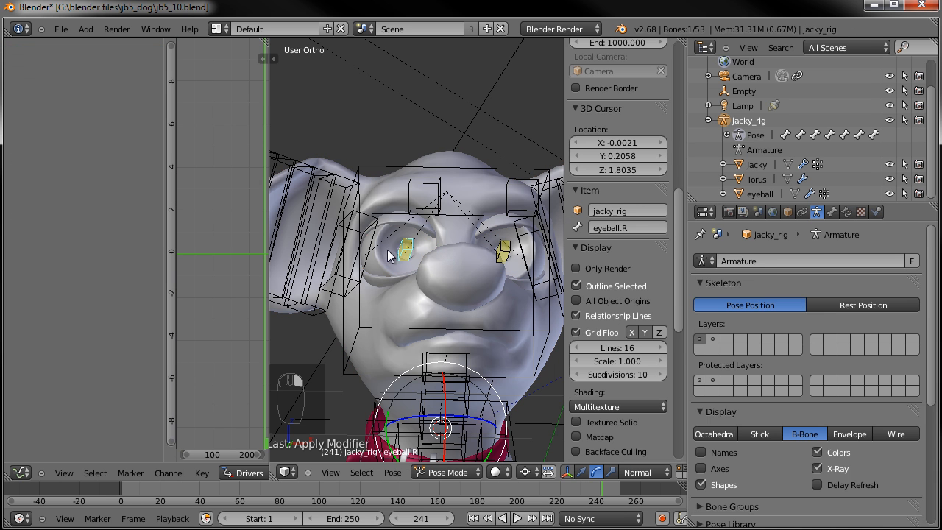
# Step: Put the eyeball mesh in Weight Paint mode and paint the dog's right eyeball with weight for the eyeball.R bone
pyautogui.rightClick(381, 256)
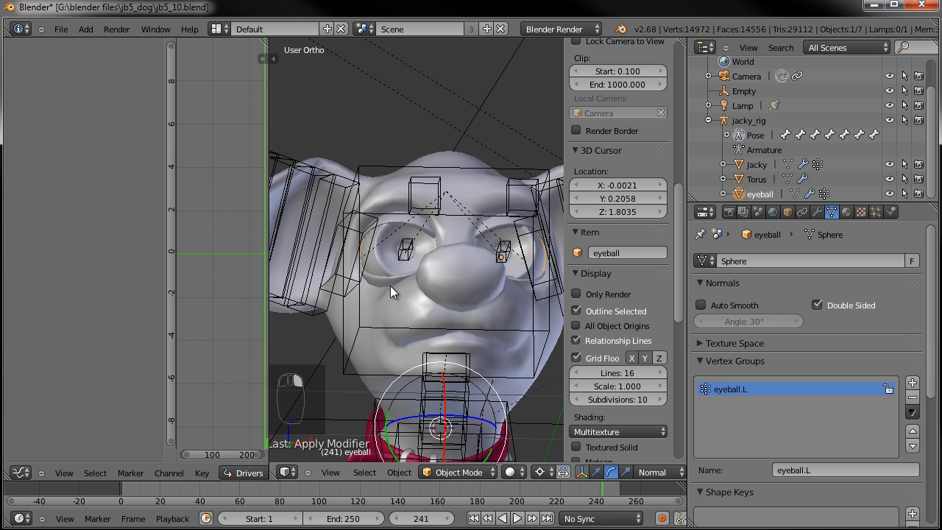
pyautogui.click(454, 472)
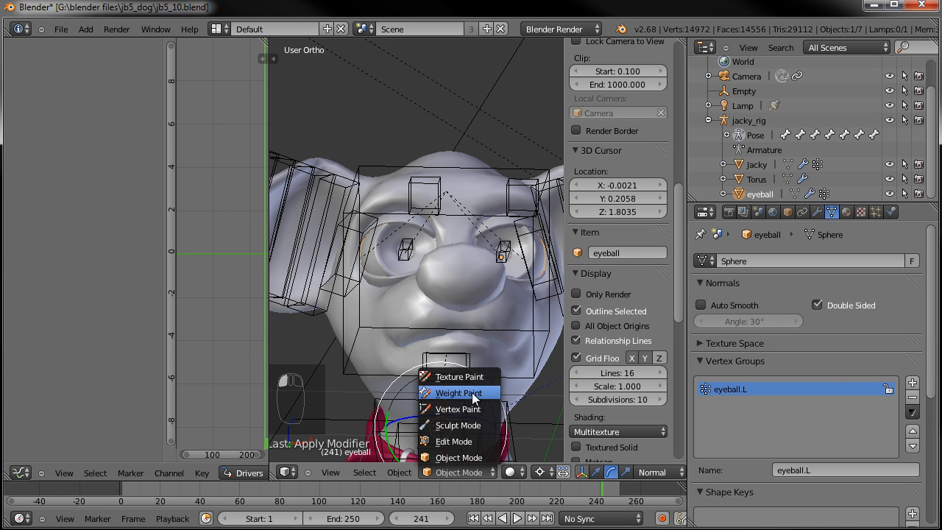
pyautogui.click(473, 393)
pyautogui.rightClick(405, 252)
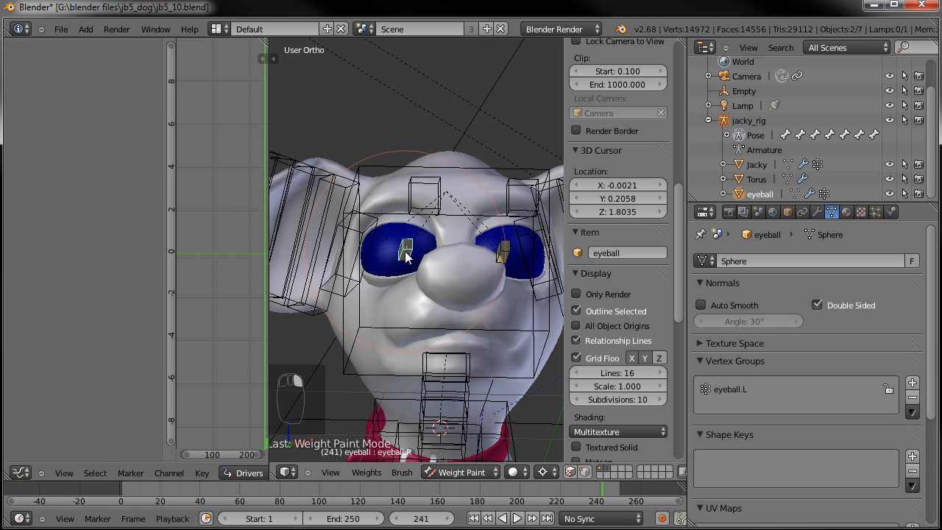
pyautogui.moveTo(402, 250); pyautogui.dragTo(398, 252)
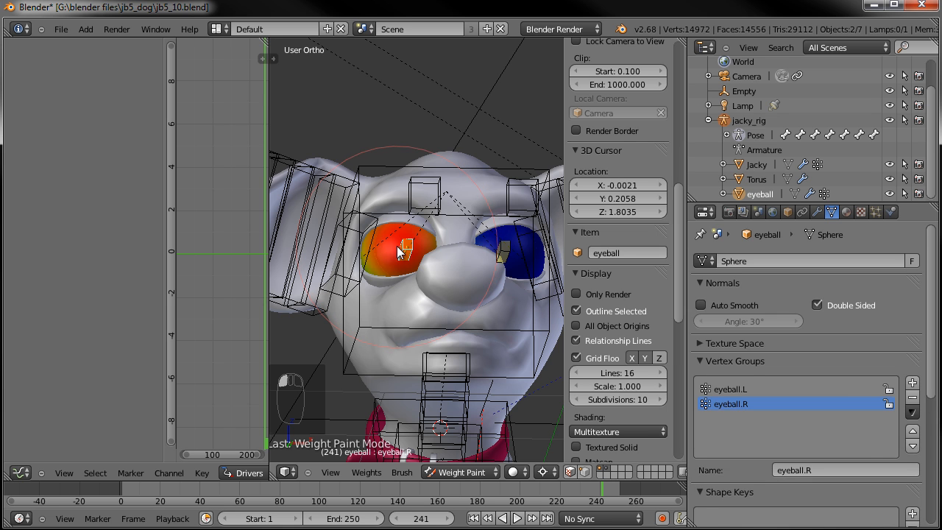
# Step: Select all vertices of the dog's right eyeball and assign them to the eyeball.R vertex group with weight 1.000
pyautogui.rightClick(454, 244)
pyautogui.rightClick(400, 243)
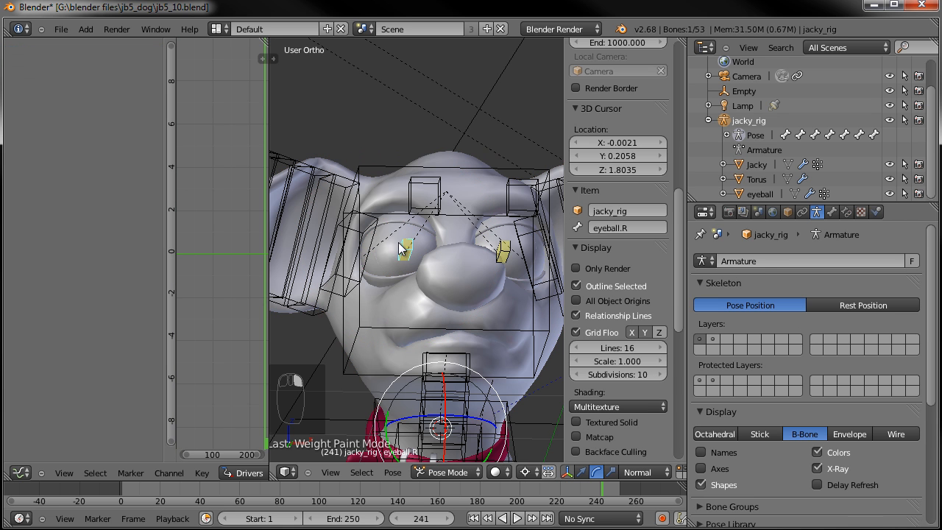
pyautogui.rightClick(377, 252)
pyautogui.click(760, 193)
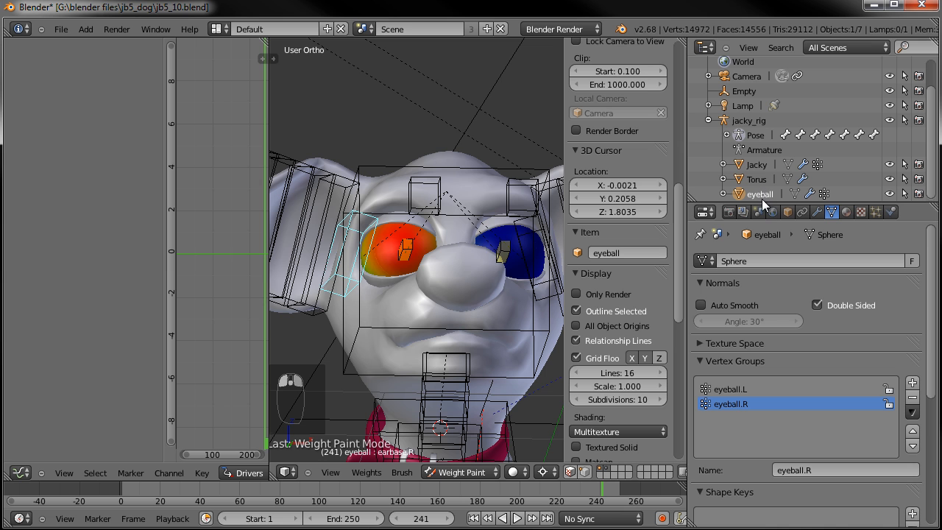
pyautogui.press('Tab')
pyautogui.press('a')
pyautogui.press('a')
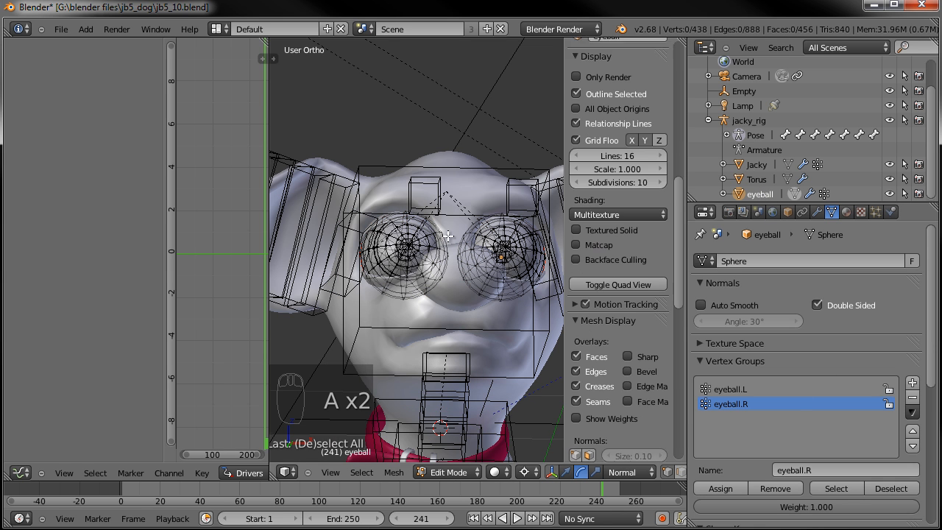
pyautogui.press('b')
pyautogui.moveTo(337, 190); pyautogui.dragTo(445, 314)
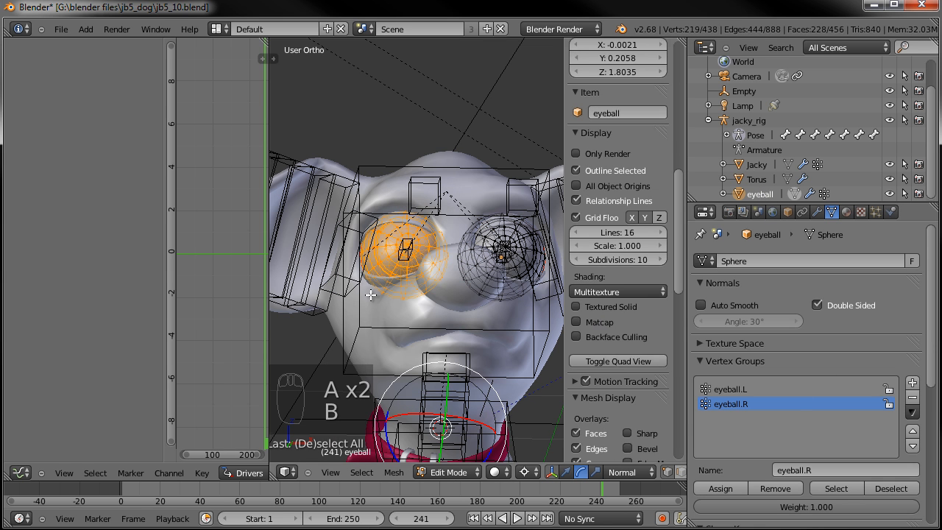
pyautogui.click(719, 488)
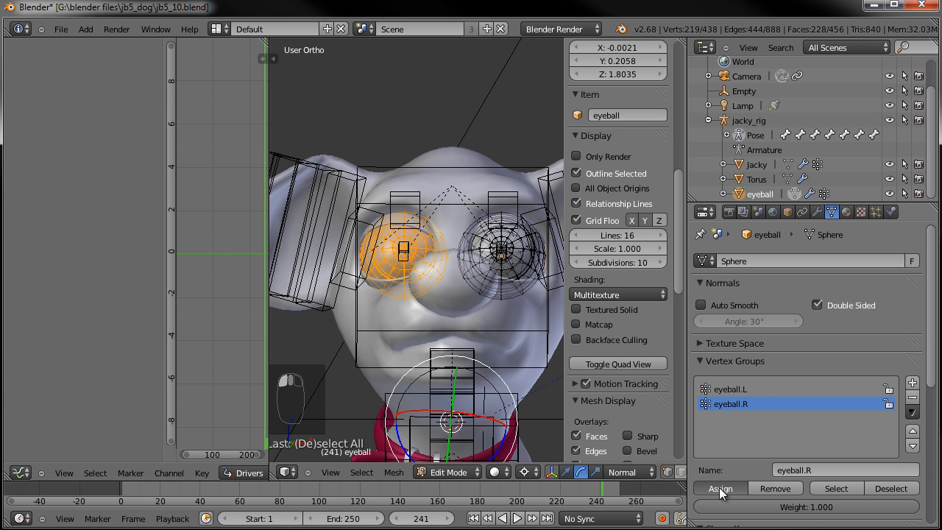
# Step: Remove the dog's left eyeball vertices from the eyeball.R vertex group and compare both groups' weights
pyautogui.click(751, 388)
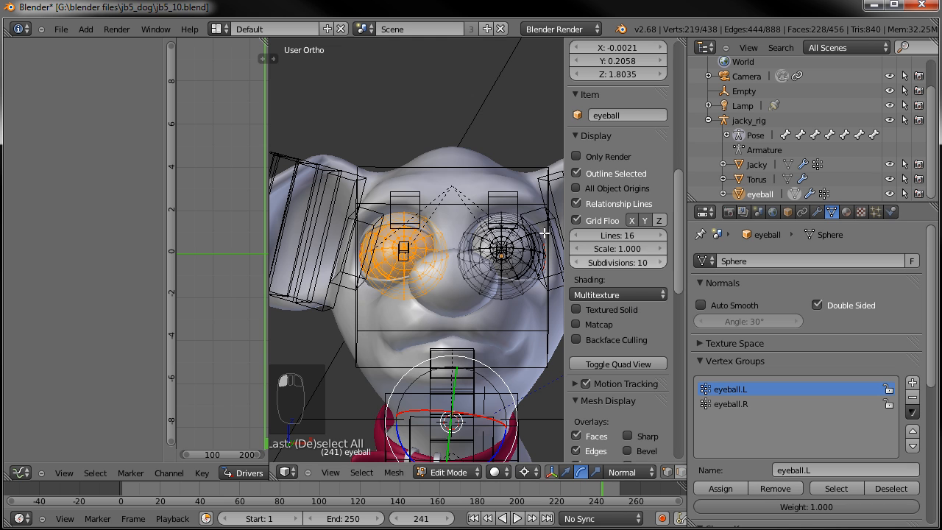
pyautogui.press('a')
pyautogui.press('b')
pyautogui.moveTo(454, 195); pyautogui.dragTo(556, 302)
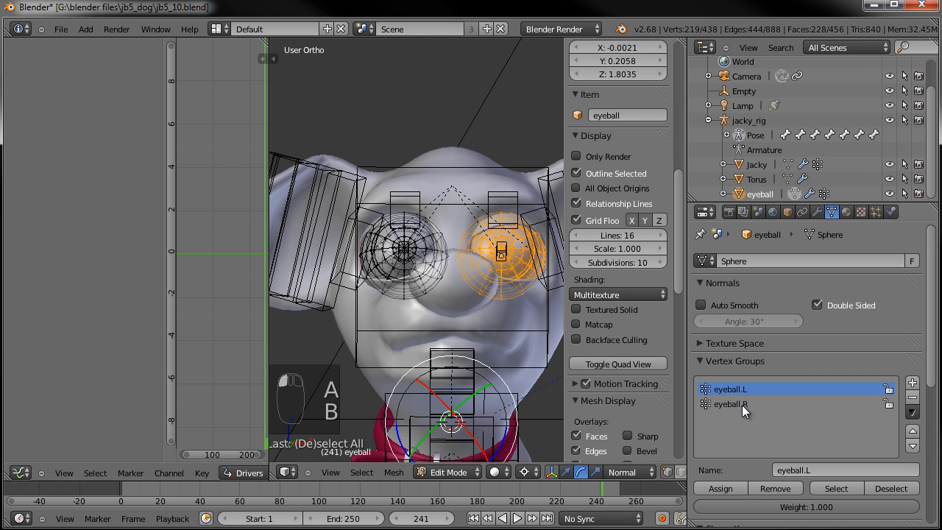
pyautogui.click(770, 491)
pyautogui.press('a')
pyautogui.press('Tab')
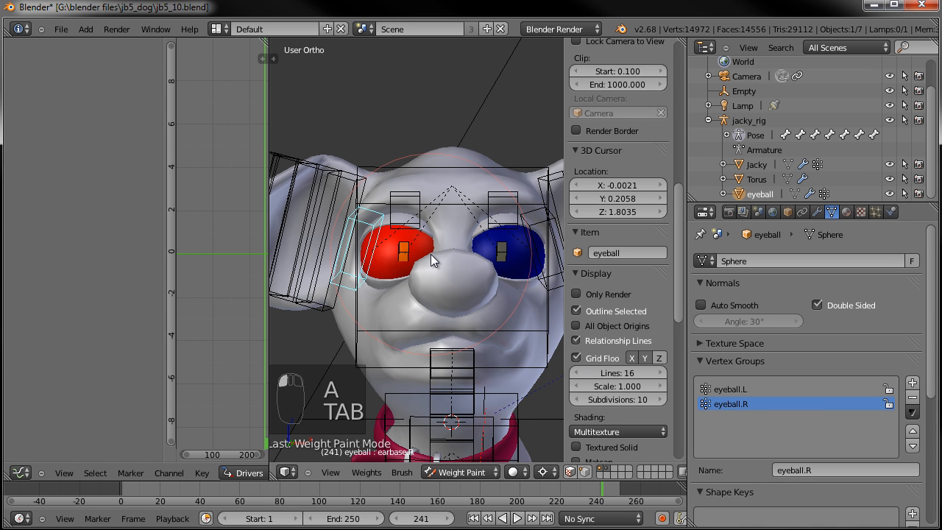
pyautogui.click(730, 389)
pyautogui.click(732, 404)
pyautogui.click(729, 389)
pyautogui.click(733, 404)
# Step: Return to Object Mode, move both eyeLook bones to test the eyeballs, and save over jb5_10.blend
pyautogui.click(443, 476)
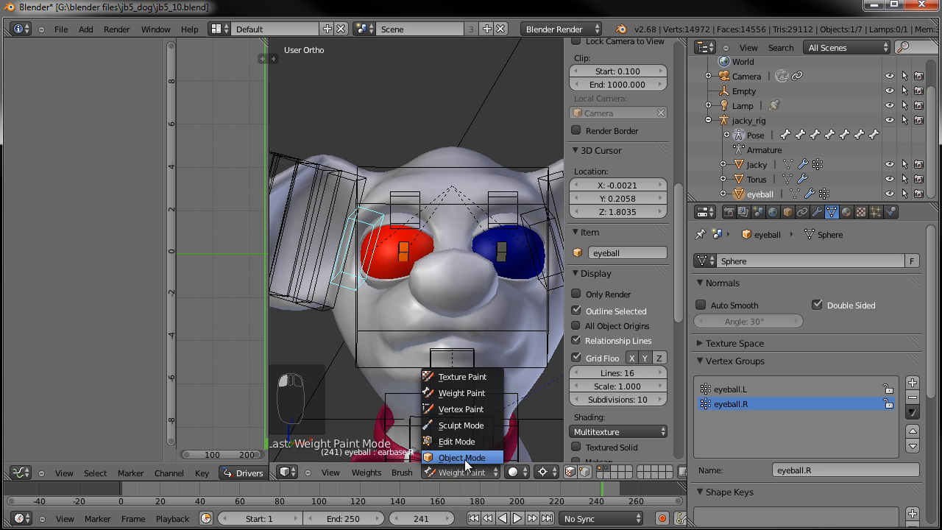
pyautogui.click(465, 456)
pyautogui.rightClick(418, 216)
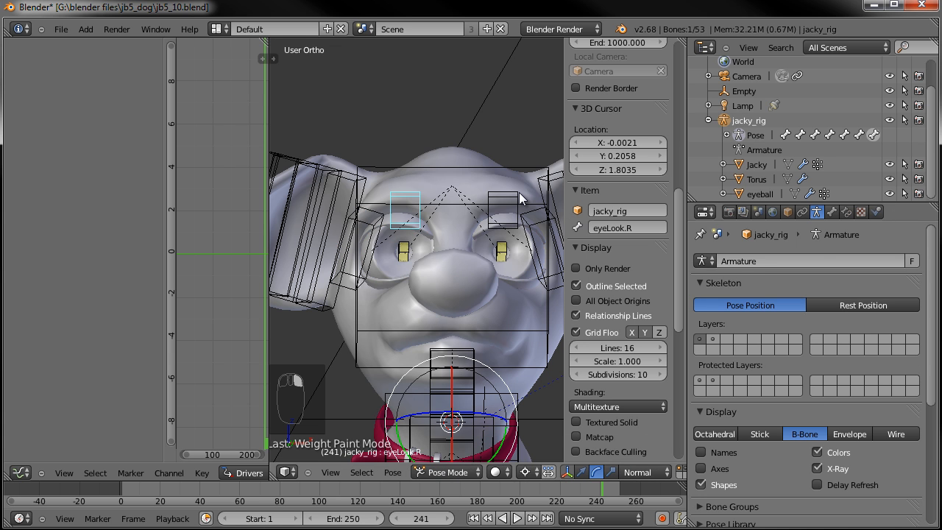
pyautogui.press('g')
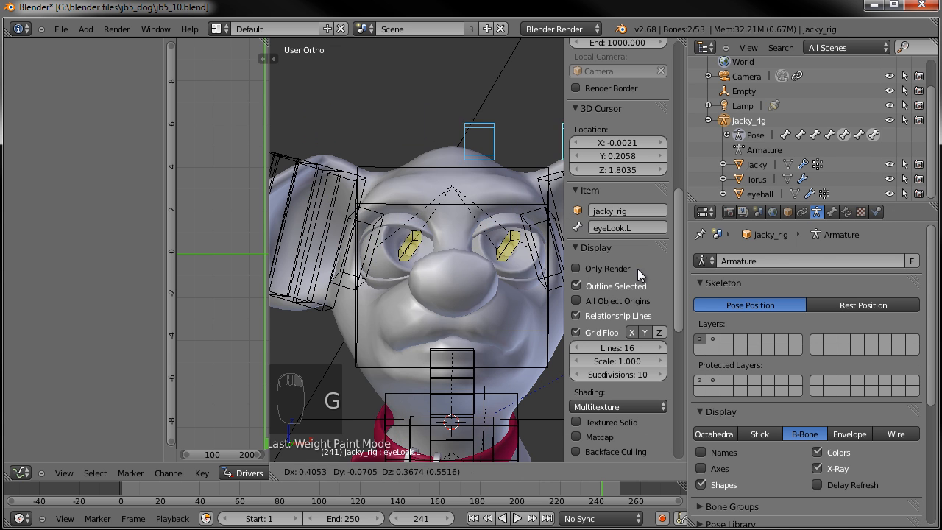
pyautogui.click(455, 185)
pyautogui.moveTo(456, 186); pyautogui.dragTo(429, 197, button='middle')
pyautogui.hotkey('ctrl', 's')
pyautogui.click(438, 257)
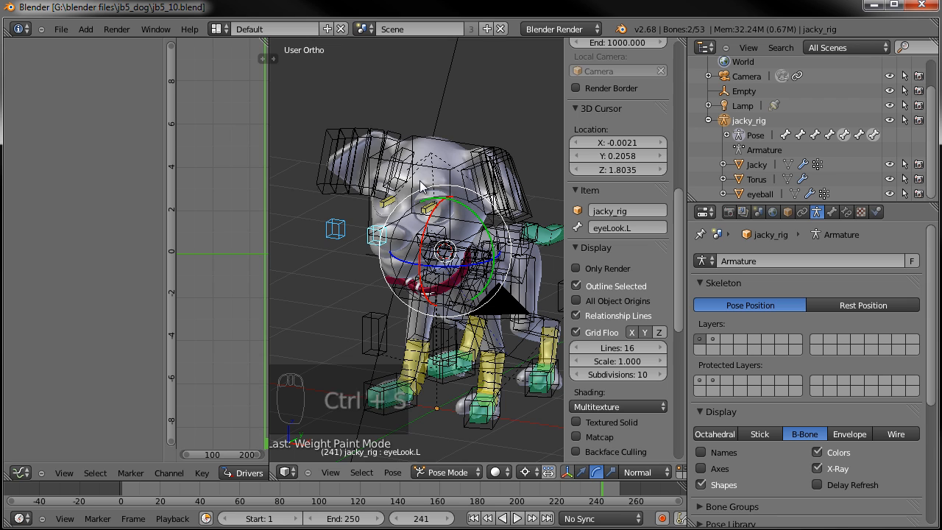
# Step: Merge the Drivers editor area into the 3D view, hide the view's properties, and deselect all bones
pyautogui.moveTo(270, 479); pyautogui.dragTo(186, 455)
pyautogui.scroll(2, 253, 357)
pyautogui.moveTo(254, 355); pyautogui.dragTo(311, 316, button='middle')
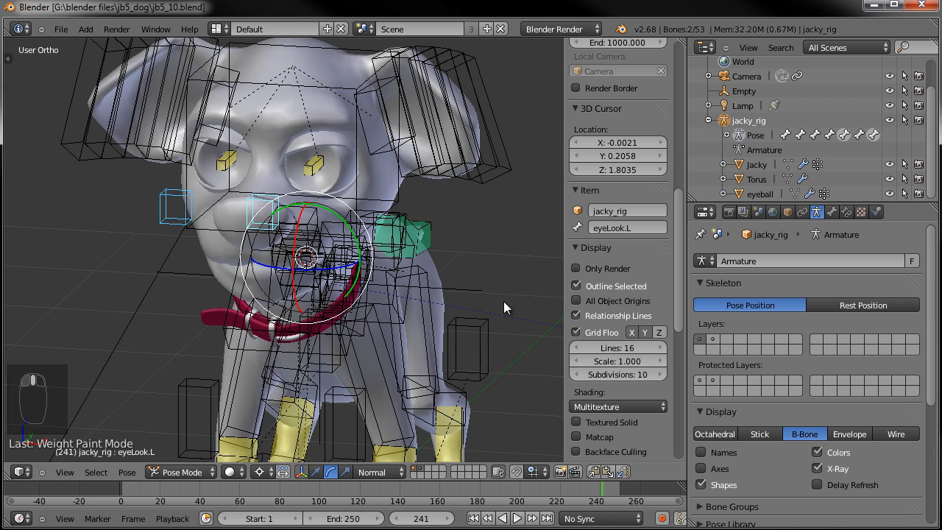
pyautogui.press('n')
pyautogui.moveTo(484, 301); pyautogui.dragTo(429, 300, button='middle')
pyautogui.press('a')
# Step: Test a free trackball rotation of the ear.L bone to check how the ear and head deform
pyautogui.keyDown('shift'); pyautogui.moveTo(436, 233); pyautogui.dragTo(428, 329, button='middle'); pyautogui.keyUp('shift')
pyautogui.rightClick(453, 243)
pyautogui.rightClick(469, 223)
pyautogui.press('r')
pyautogui.press('r')
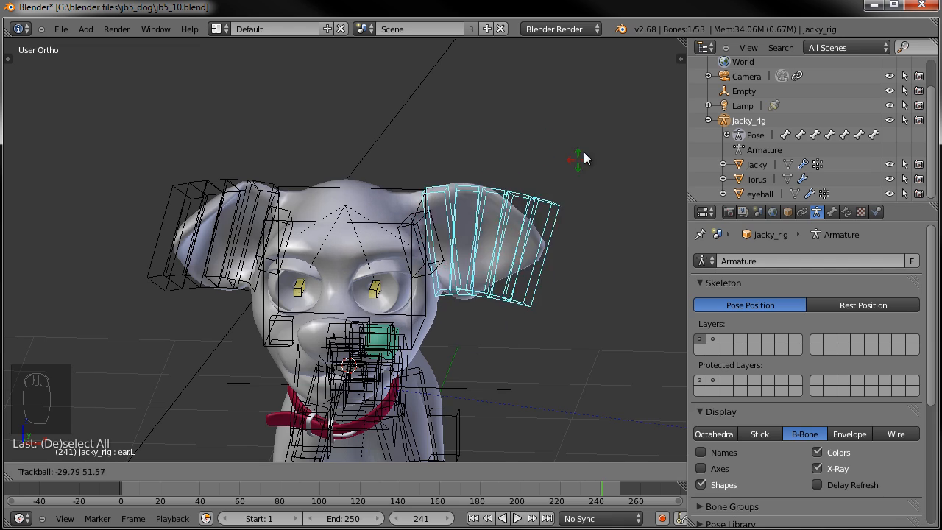
pyautogui.click(584, 154)
pyautogui.moveTo(550, 230); pyautogui.dragTo(335, 297, button='middle')
# Step: Put the Jacky mesh in Weight Paint mode and select the earbase.L bone to display its weights
pyautogui.rightClick(328, 315)
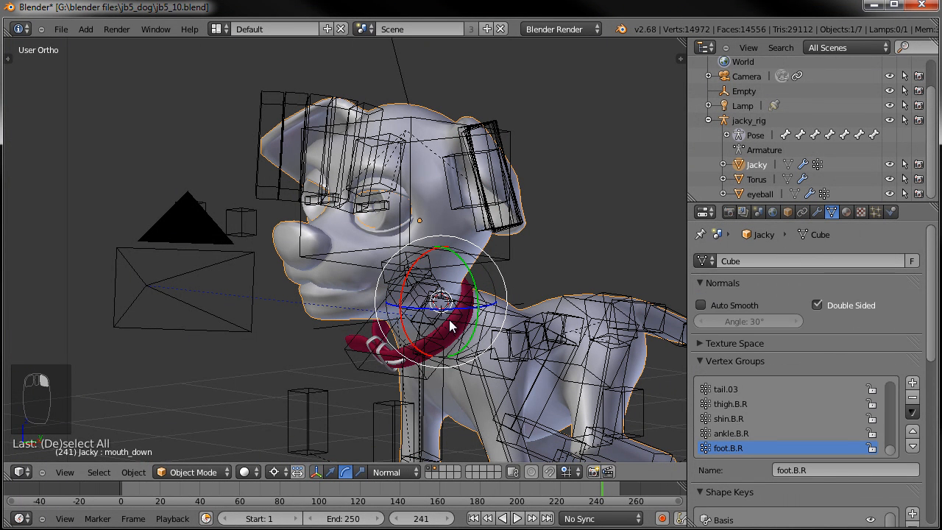
pyautogui.click(203, 471)
pyautogui.click(211, 391)
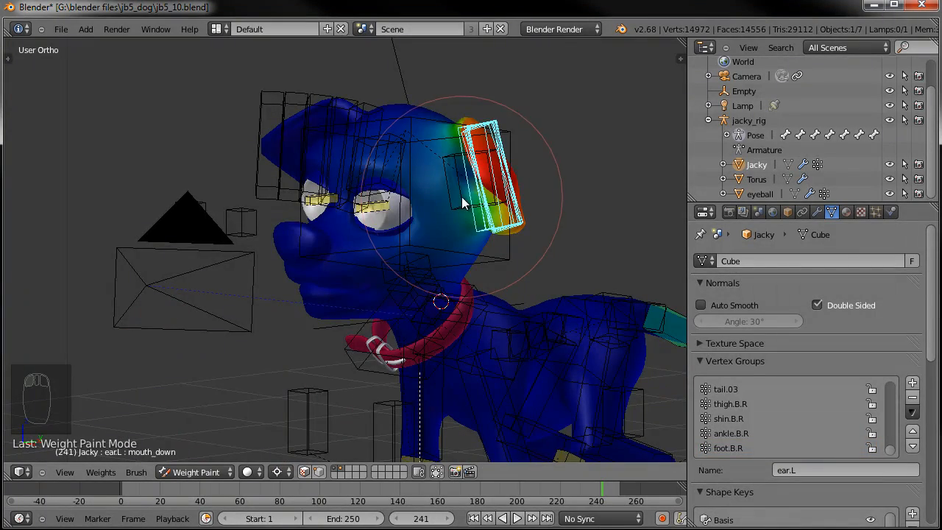
pyautogui.scroll(3, 464, 184)
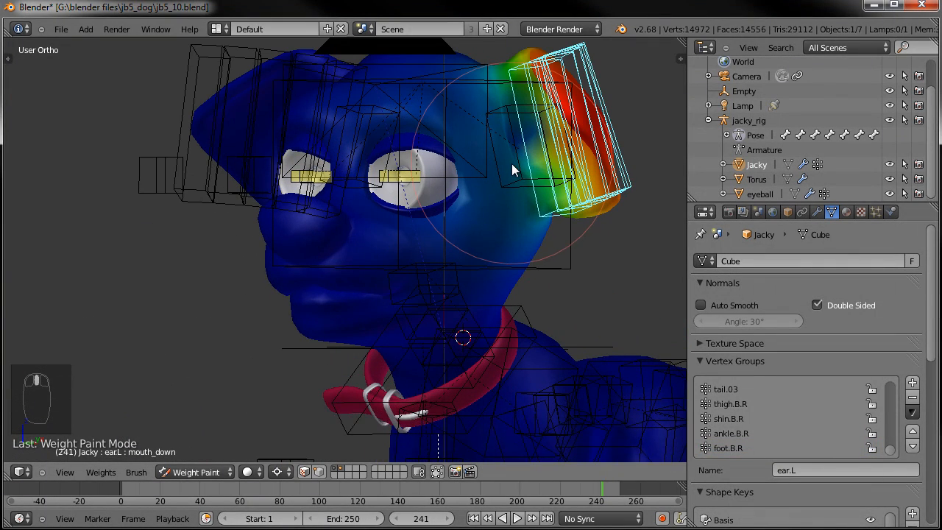
pyautogui.moveTo(512, 163); pyautogui.dragTo(481, 173, button='middle')
pyautogui.rightClick(480, 166)
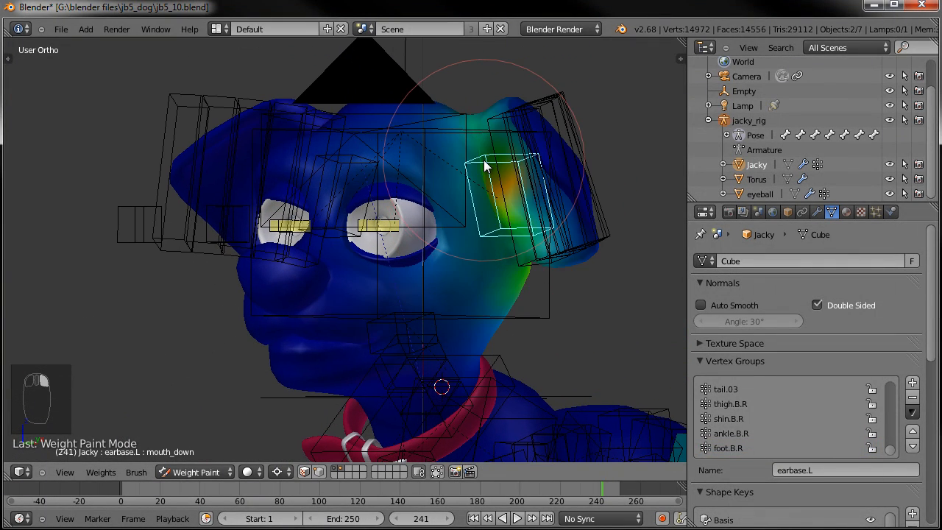
pyautogui.moveTo(473, 210); pyautogui.dragTo(456, 208, button='middle')
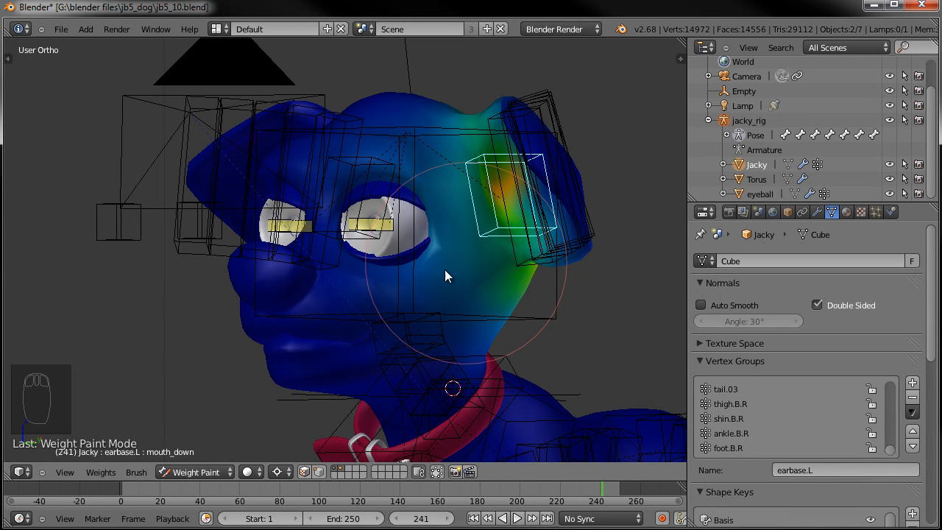
# Step: Show the brush settings and switch the weight brush to Subtract at strength 1.000
pyautogui.press('t')
pyautogui.scroll(5, 136, 230)
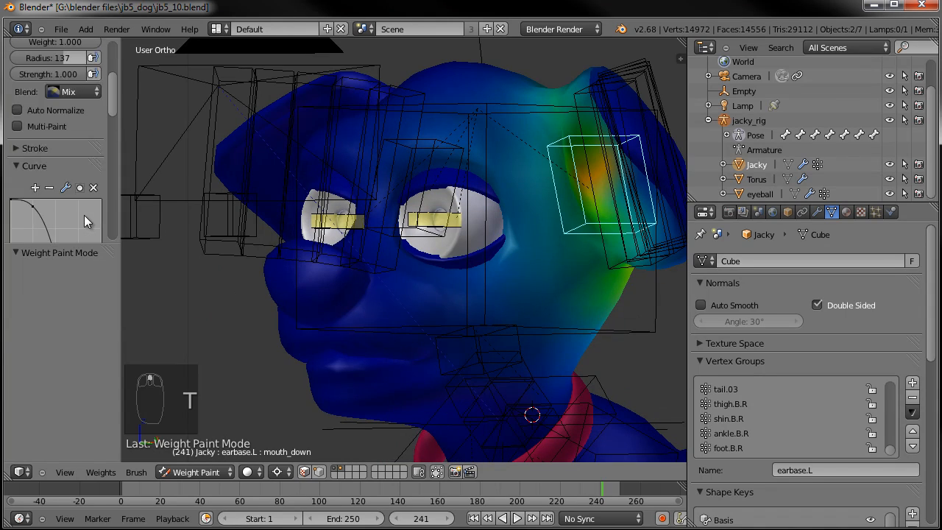
pyautogui.scroll(4, 84, 220)
pyautogui.moveTo(76, 243); pyautogui.dragTo(86, 395)
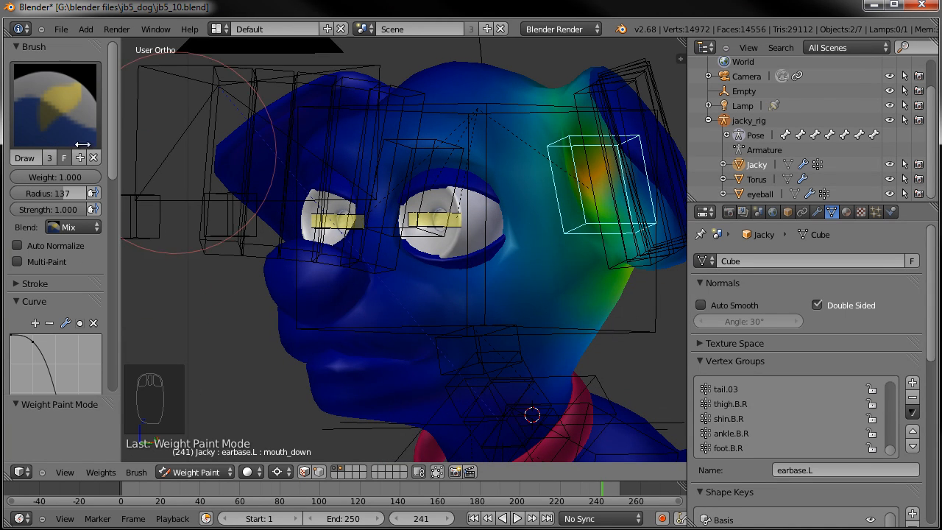
pyautogui.click(49, 115)
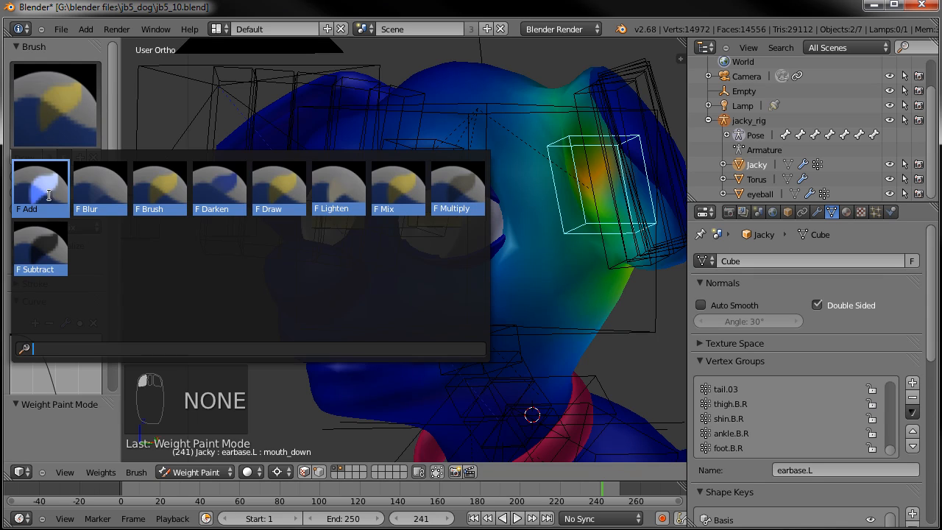
pyautogui.click(38, 249)
pyautogui.moveTo(22, 211); pyautogui.dragTo(129, 211)
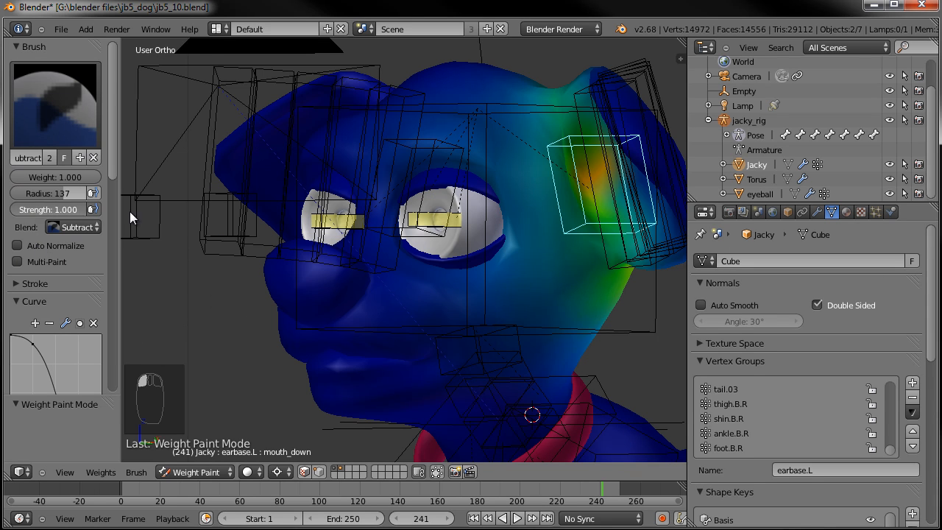
# Step: Subtract the stray earbase.L weights from the dog's face, forehead and back of the head
pyautogui.moveTo(346, 243)
pyautogui.mouseDown()
pyautogui.moveTo(464, 111)
pyautogui.moveTo(471, 220)
pyautogui.moveTo(510, 309)
pyautogui.moveTo(493, 262)
pyautogui.moveTo(538, 331)
pyautogui.moveTo(501, 262)
pyautogui.mouseUp()
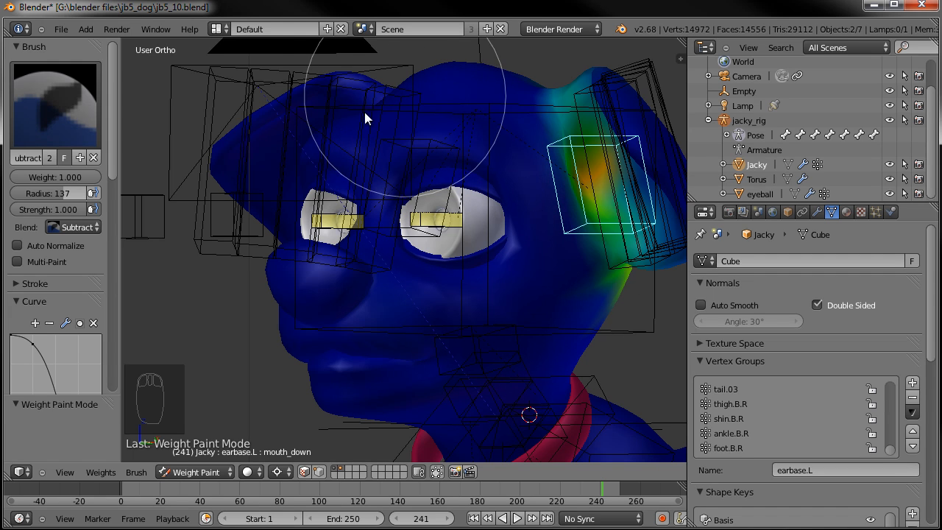
pyautogui.moveTo(374, 219)
pyautogui.mouseDown(button='middle')
pyautogui.moveTo(515, 221)
pyautogui.moveTo(346, 210)
pyautogui.moveTo(473, 238)
pyautogui.moveTo(458, 248)
pyautogui.moveTo(481, 175)
pyautogui.mouseUp(button='middle')
pyautogui.moveTo(481, 175)
pyautogui.mouseDown()
pyautogui.moveTo(473, 247)
pyautogui.moveTo(479, 227)
pyautogui.moveTo(471, 247)
pyautogui.moveTo(397, 243)
pyautogui.mouseUp()
pyautogui.scroll(-12, 40, 261)
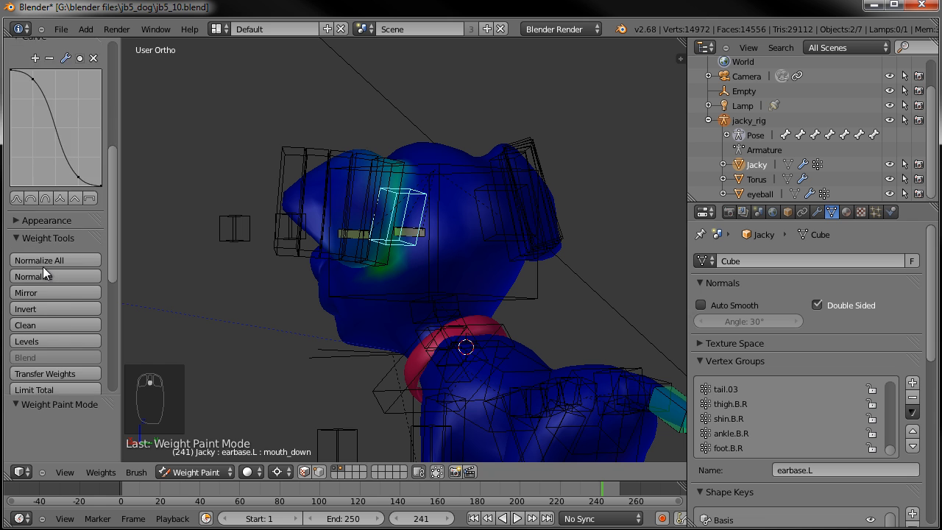
pyautogui.moveTo(407, 198)
pyautogui.mouseDown(button='middle')
pyautogui.moveTo(435, 200)
pyautogui.moveTo(422, 197)
pyautogui.mouseUp(button='middle')
pyautogui.moveTo(304, 246); pyautogui.dragTo(426, 233, button='middle')
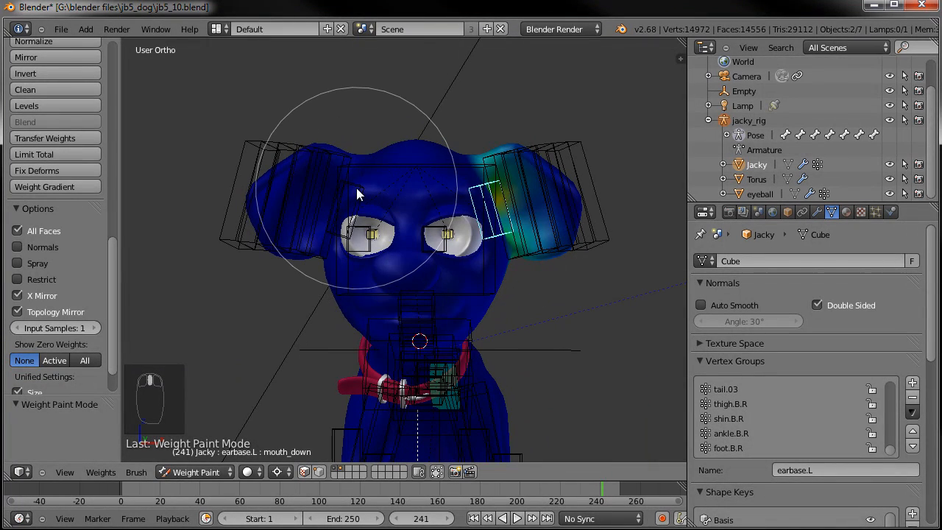
# Step: Subtract the stray earbase.R and ear.R weights from the dog's head and face
pyautogui.rightClick(346, 205)
pyautogui.moveTo(346, 204)
pyautogui.mouseDown(button='middle')
pyautogui.moveTo(389, 189)
pyautogui.moveTo(375, 249)
pyautogui.moveTo(579, 217)
pyautogui.moveTo(423, 208)
pyautogui.mouseUp(button='middle')
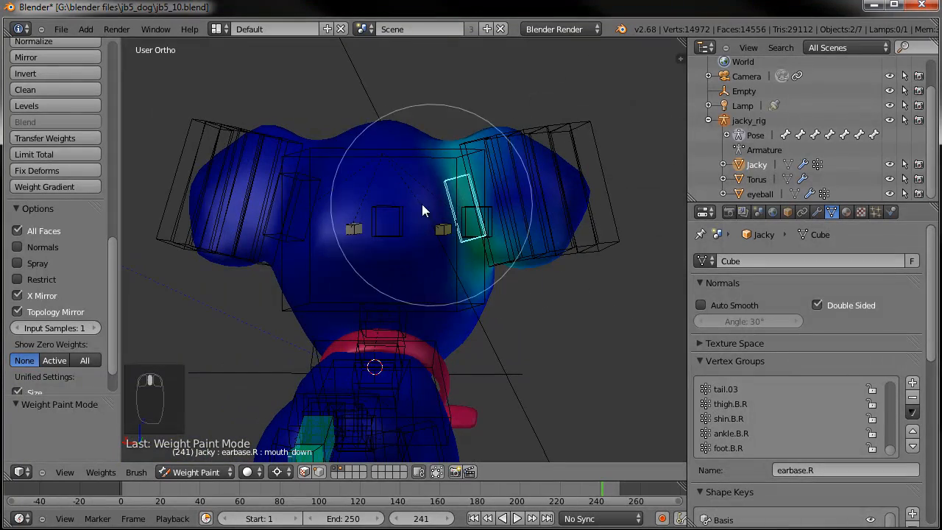
pyautogui.moveTo(397, 262)
pyautogui.mouseDown()
pyautogui.moveTo(527, 208)
pyautogui.moveTo(517, 186)
pyautogui.mouseUp()
pyautogui.rightClick(517, 193)
pyautogui.moveTo(517, 193); pyautogui.dragTo(161, 207, button='middle')
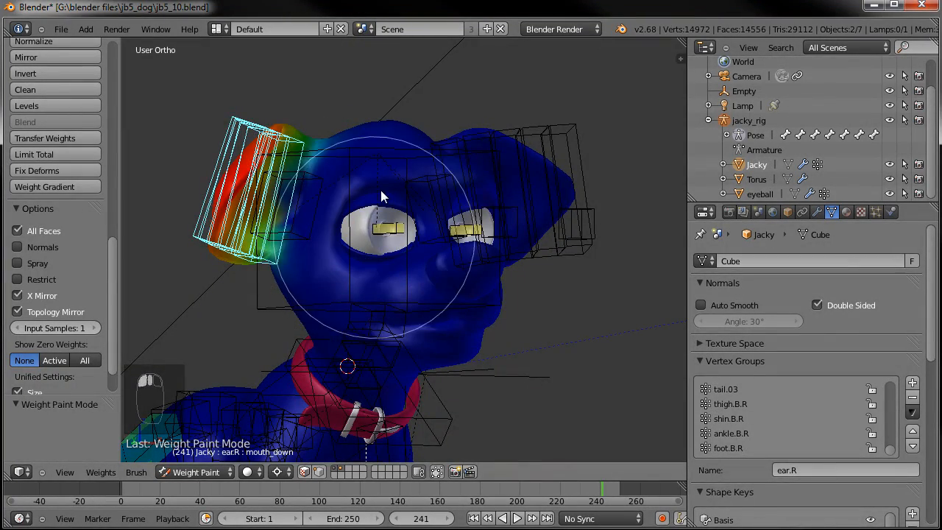
pyautogui.moveTo(382, 165); pyautogui.dragTo(400, 157, button='middle')
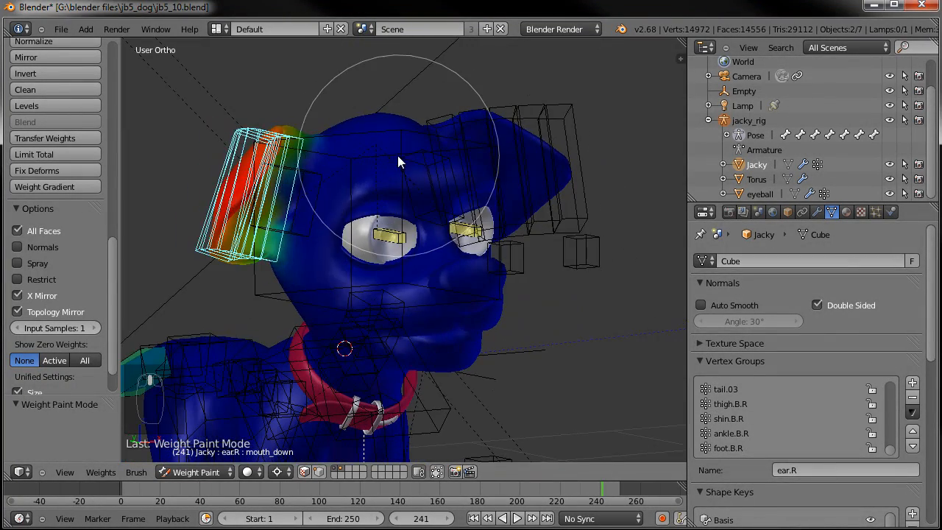
# Step: Select the head bone to display its weights and view the dog's head from the side
pyautogui.rightClick(404, 154)
pyautogui.moveTo(448, 179); pyautogui.dragTo(334, 162, button='middle')
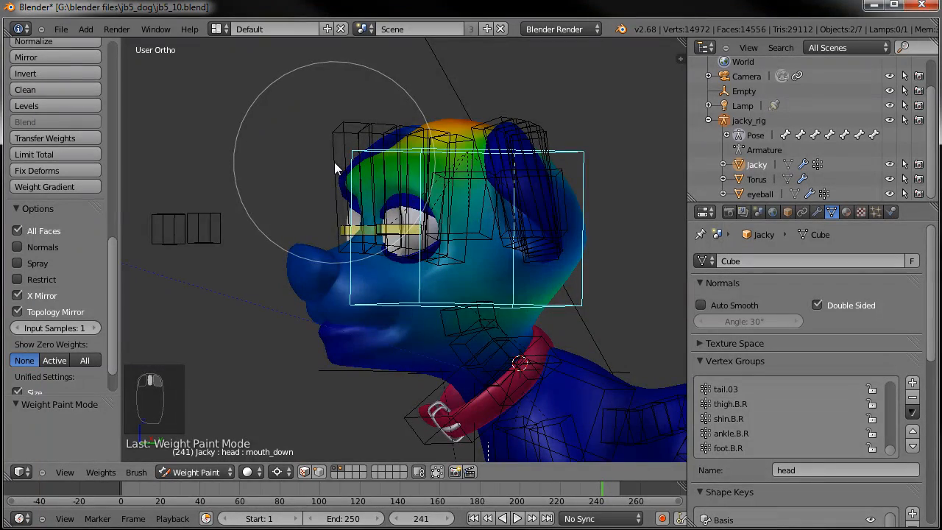
pyautogui.press('KP_3')
pyautogui.moveTo(395, 225)
pyautogui.mouseDown(button='middle')
pyautogui.moveTo(471, 225)
pyautogui.moveTo(360, 224)
pyautogui.mouseUp(button='middle')
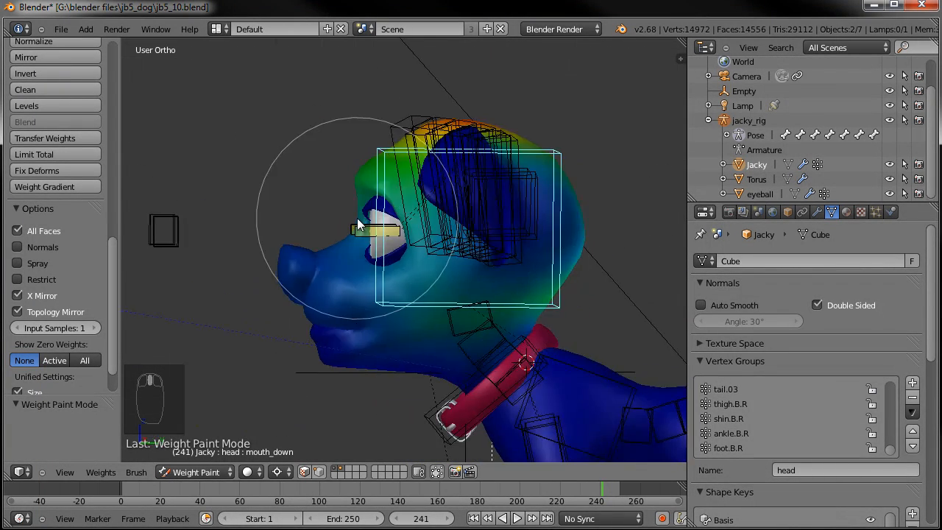
# Step: Put the Jacky mesh in Edit Mode and circle-select all vertices of the dog's head and muzzle down to the collar
pyautogui.press('Tab')
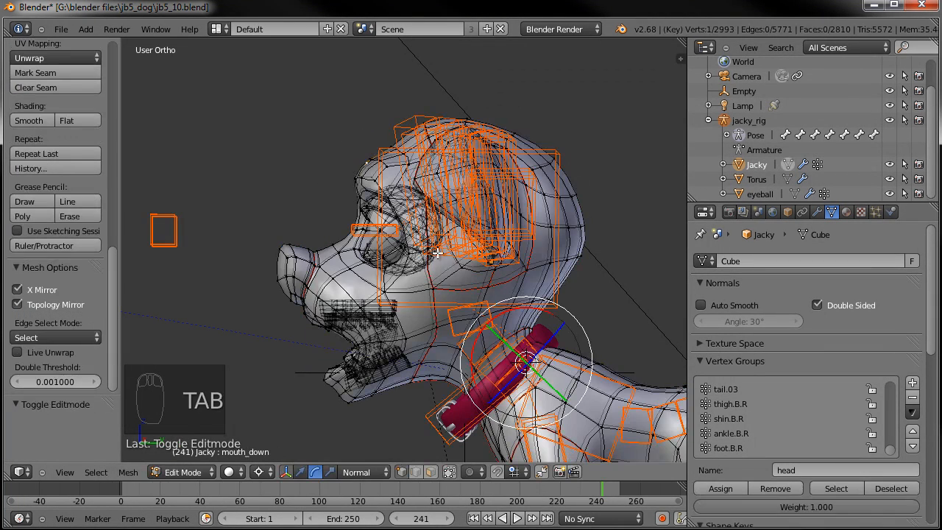
pyautogui.press('a')
pyautogui.press('a')
pyautogui.press('c')
pyautogui.moveTo(541, 214)
pyautogui.mouseDown()
pyautogui.moveTo(544, 184)
pyautogui.moveTo(488, 185)
pyautogui.moveTo(320, 248)
pyautogui.moveTo(331, 339)
pyautogui.moveTo(327, 294)
pyautogui.moveTo(353, 187)
pyautogui.moveTo(512, 173)
pyautogui.moveTo(521, 192)
pyautogui.moveTo(481, 223)
pyautogui.mouseUp()
pyautogui.rightClick(517, 297)
pyautogui.press('c')
pyautogui.scroll(7, 417, 256)
pyautogui.moveTo(438, 342); pyautogui.dragTo(418, 349)
pyautogui.rightClick(420, 346)
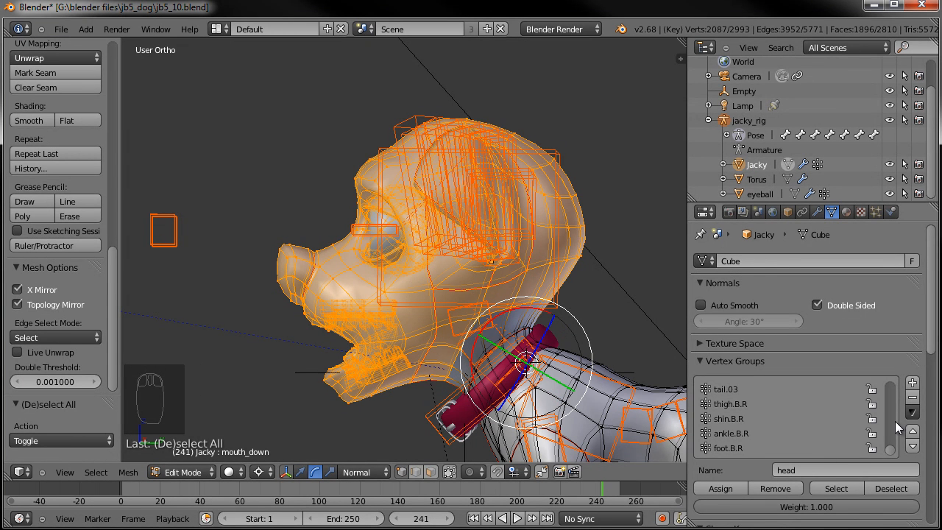
# Step: Assign the selected head vertices to the head vertex group at weight 1.000 and return to Weight Paint mode
pyautogui.moveTo(890, 450); pyautogui.dragTo(889, 434)
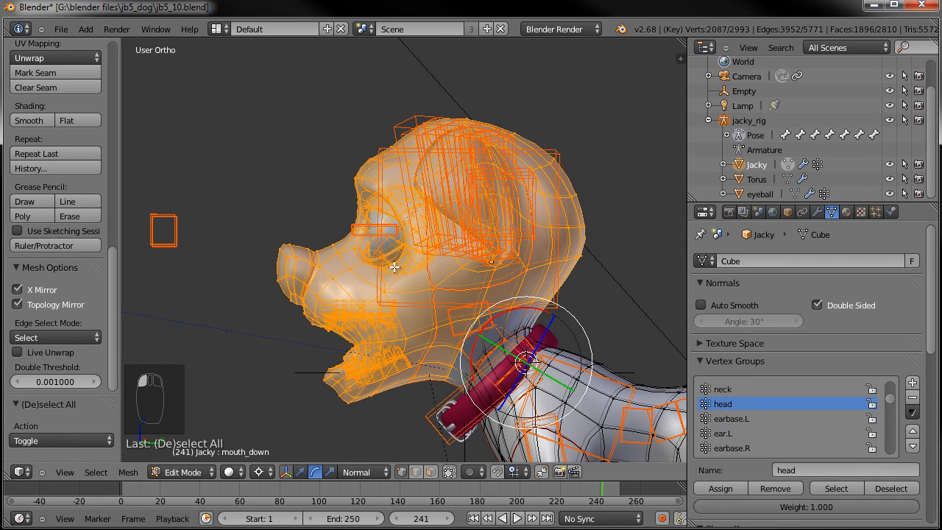
pyautogui.press('Tab')
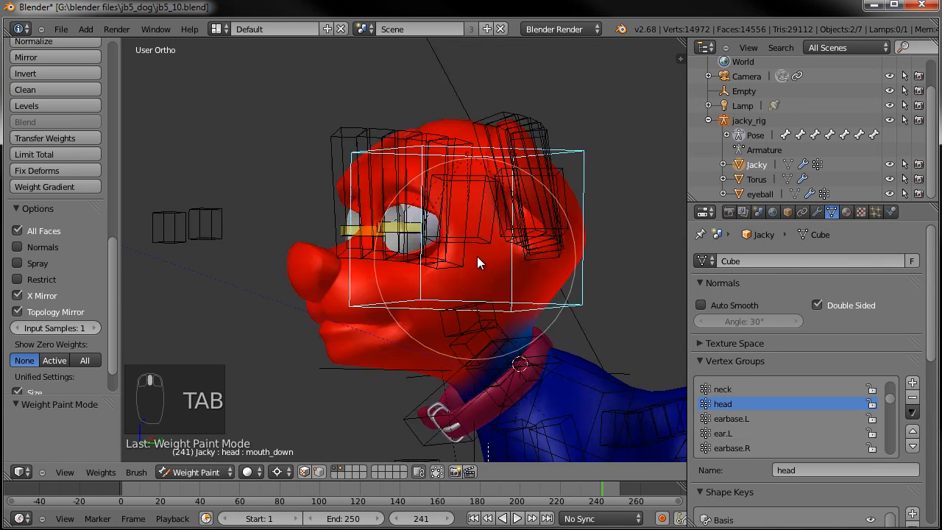
pyautogui.scroll(4, 452, 271)
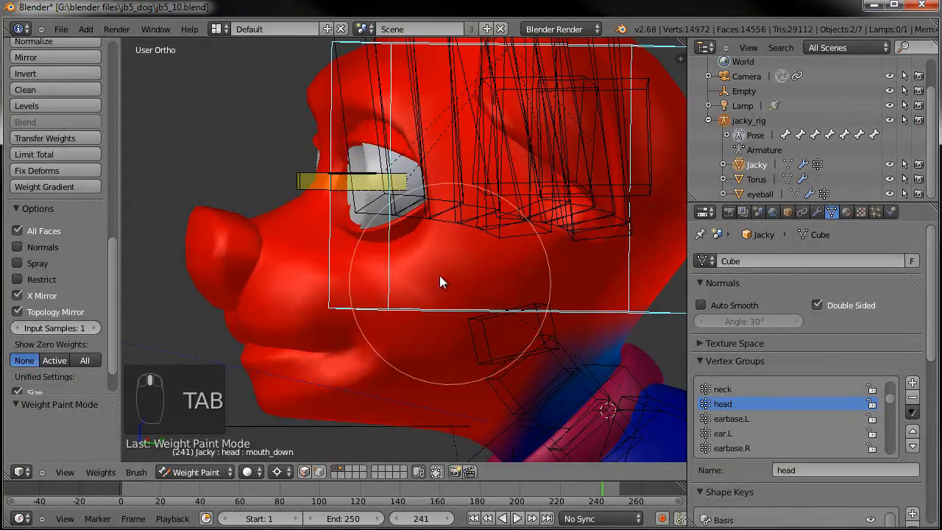
# Step: Select the linked geometry of all upper and lower eyelids in Edit Mode and remove it from the head vertex group
pyautogui.press('Tab')
pyautogui.scroll(2, 425, 310)
pyautogui.scroll(1, 425, 310)
pyautogui.rightClick(470, 323)
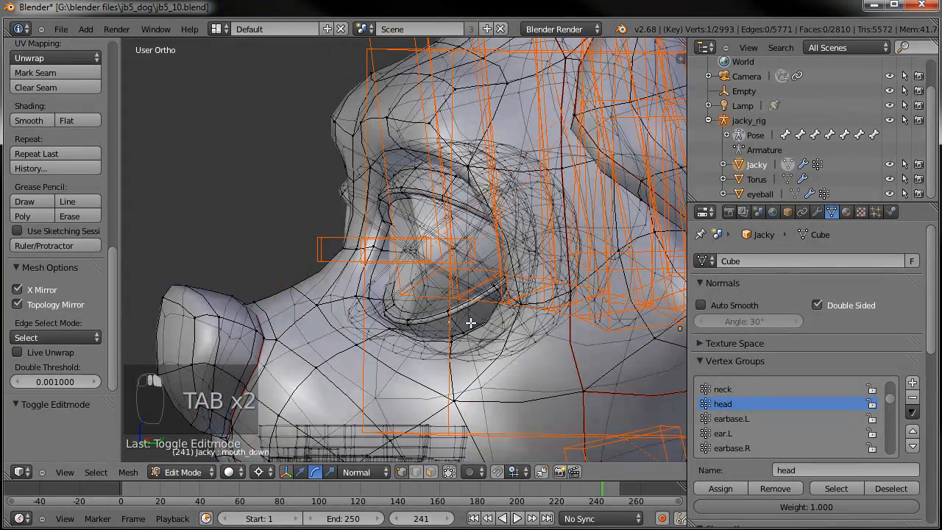
pyautogui.rightClick(407, 322)
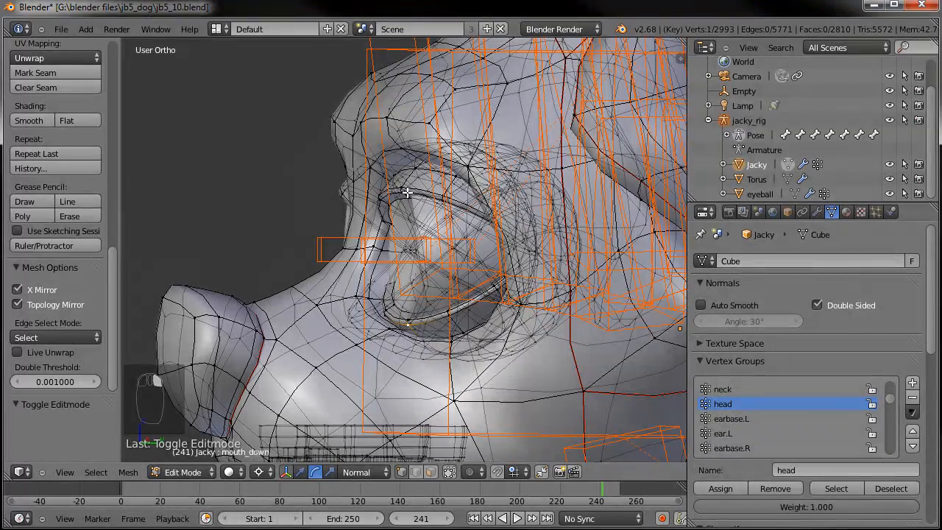
pyautogui.moveTo(403, 193); pyautogui.dragTo(346, 187, button='middle')
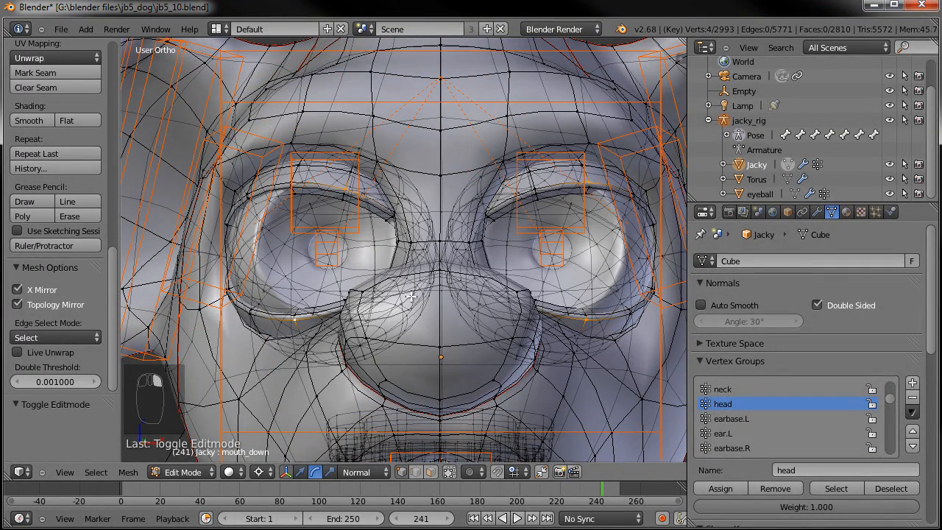
pyautogui.hotkey('ctrl', 'l')
pyautogui.moveTo(424, 283); pyautogui.dragTo(376, 280, button='middle')
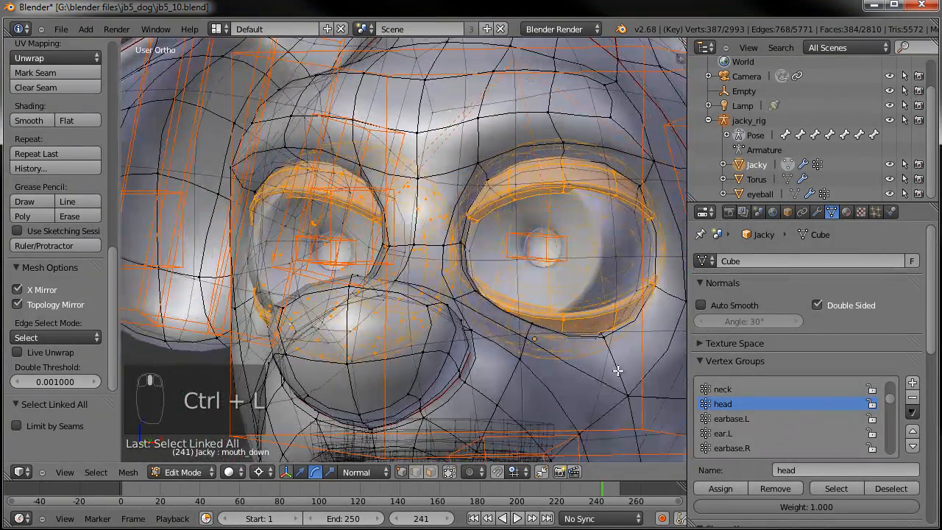
pyautogui.scroll(-3, 522, 263)
pyautogui.moveTo(522, 262); pyautogui.dragTo(488, 267, button='middle')
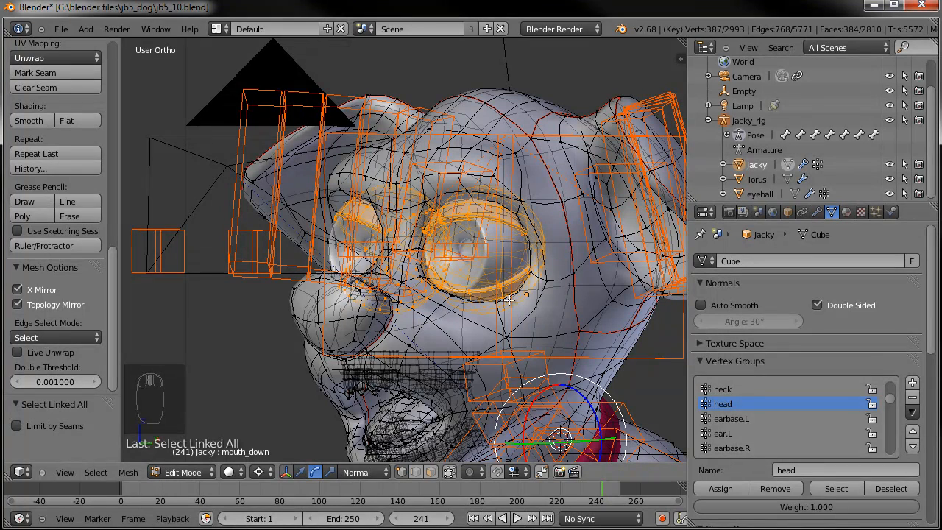
# Step: Make eyelid.T.R the active vertex group and select the linked geometry of the dog's upper right eyelid
pyautogui.moveTo(898, 403)
pyautogui.mouseDown()
pyautogui.moveTo(892, 385)
pyautogui.moveTo(894, 413)
pyautogui.mouseUp()
pyautogui.click(772, 416)
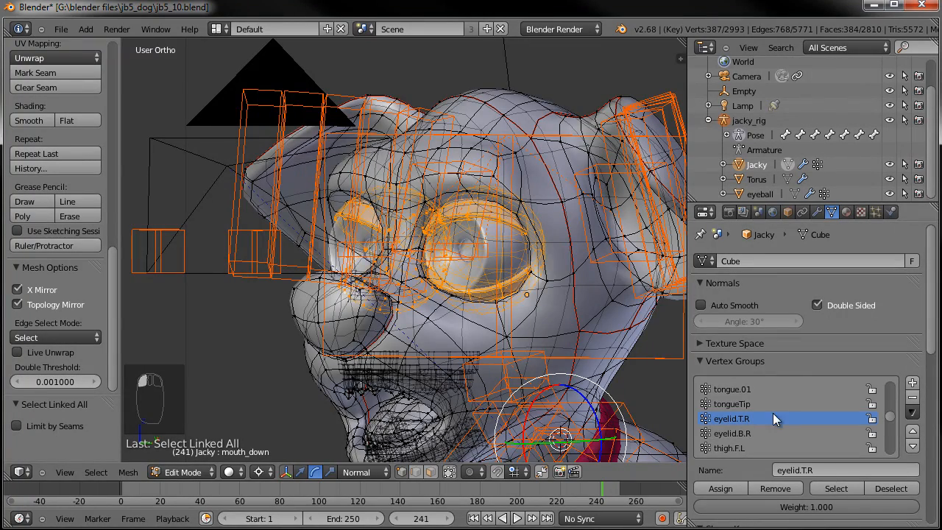
pyautogui.scroll(2, 583, 254)
pyautogui.moveTo(412, 210); pyautogui.dragTo(440, 210, button='middle')
pyautogui.rightClick(372, 206)
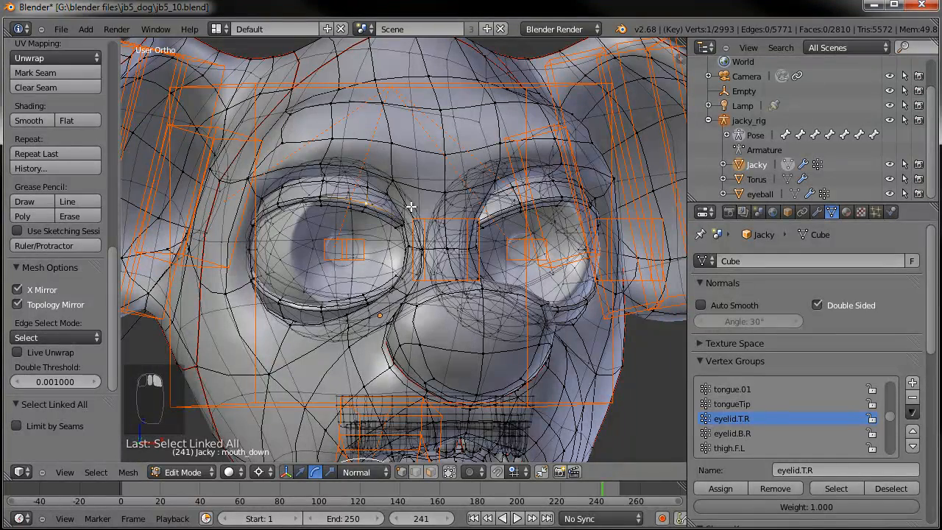
pyautogui.hotkey('ctrl', 'l')
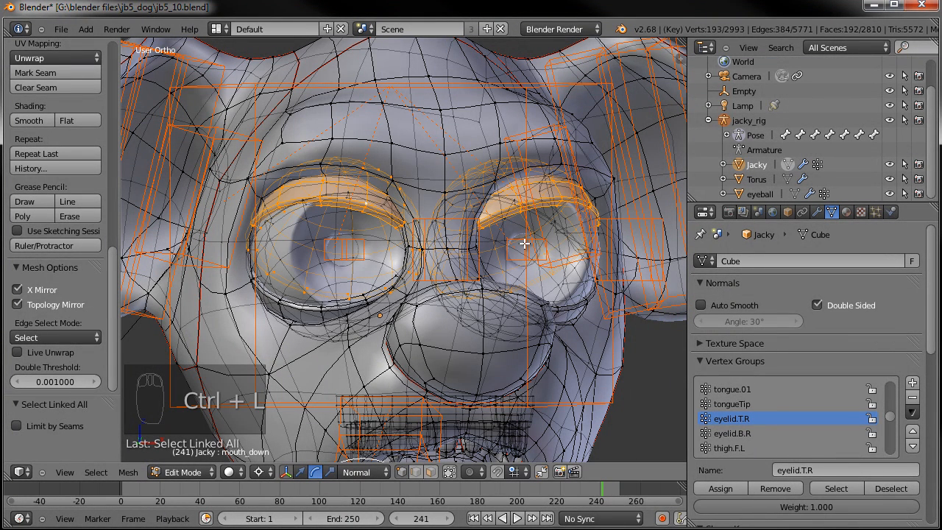
# Step: Turn off X Mirror and reselect the linked geometry of the upper right eyelid
pyautogui.click(39, 288)
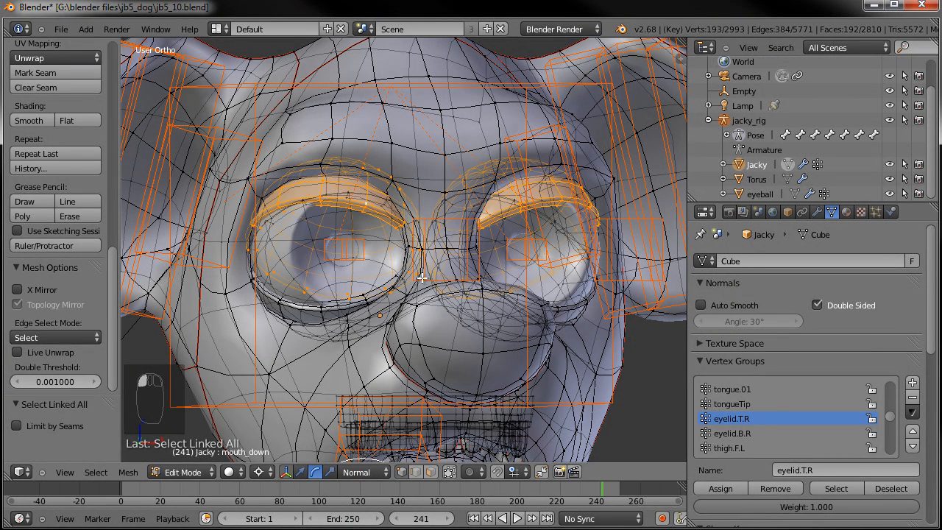
pyautogui.press('a')
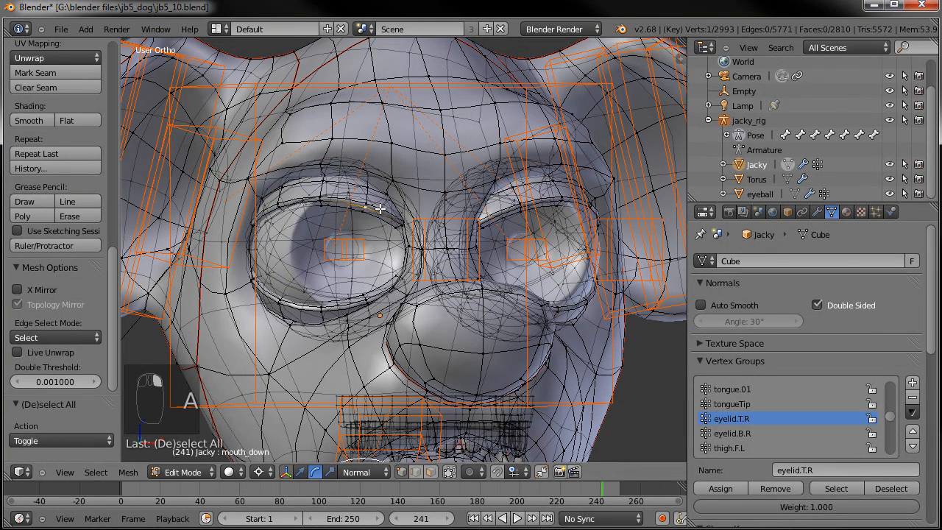
pyautogui.hotkey('ctrl', 'l')
pyautogui.press('a')
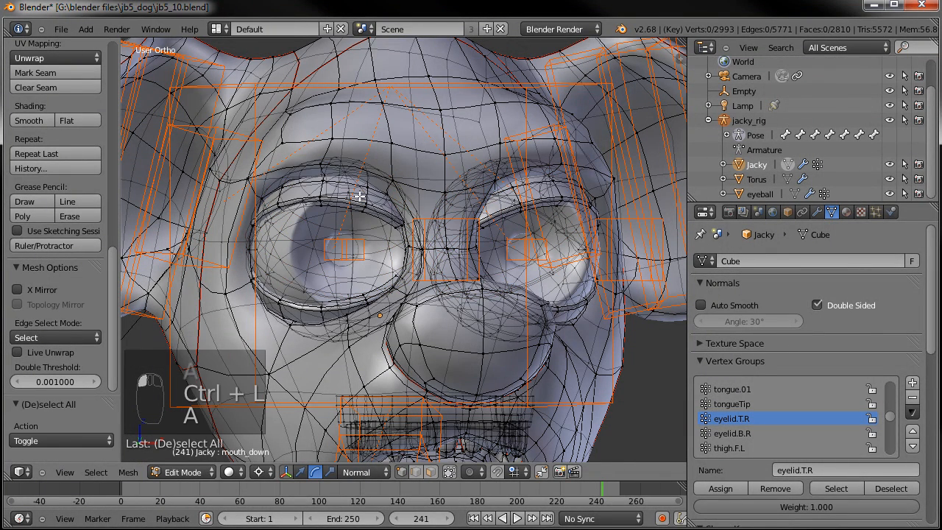
pyautogui.hotkey('ctrl', 'l')
# Step: Delete the single vertex that joins the two upper eyelids between the eyes
pyautogui.scroll(4, 456, 243)
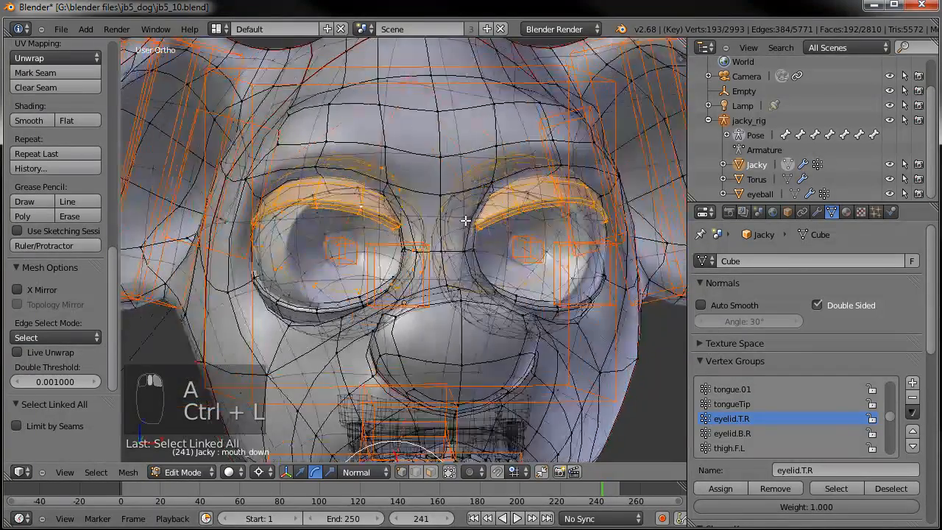
pyautogui.scroll(3, 449, 256)
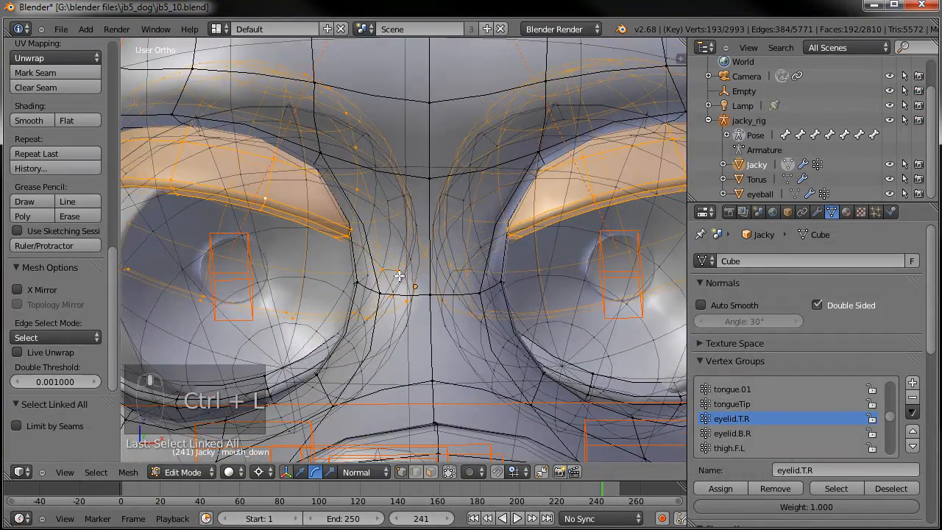
pyautogui.scroll(-3, 436, 274)
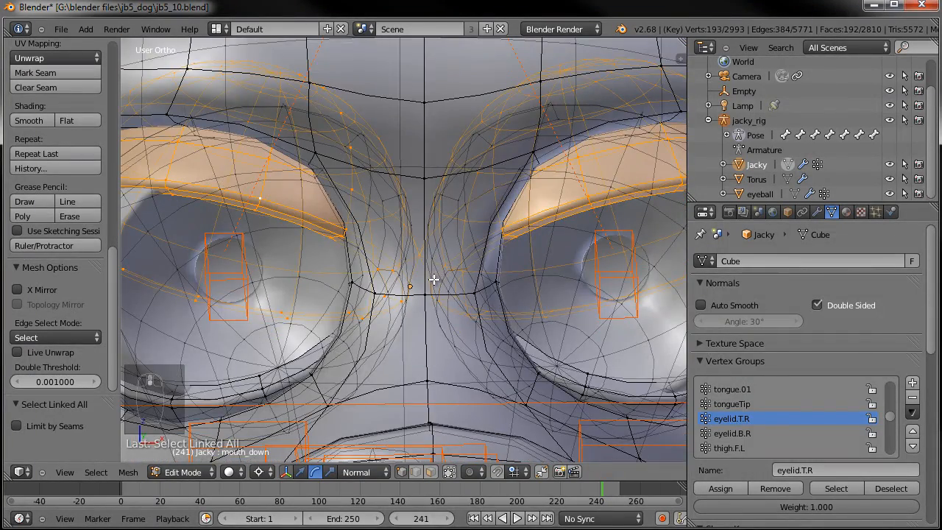
pyautogui.scroll(5, 434, 280)
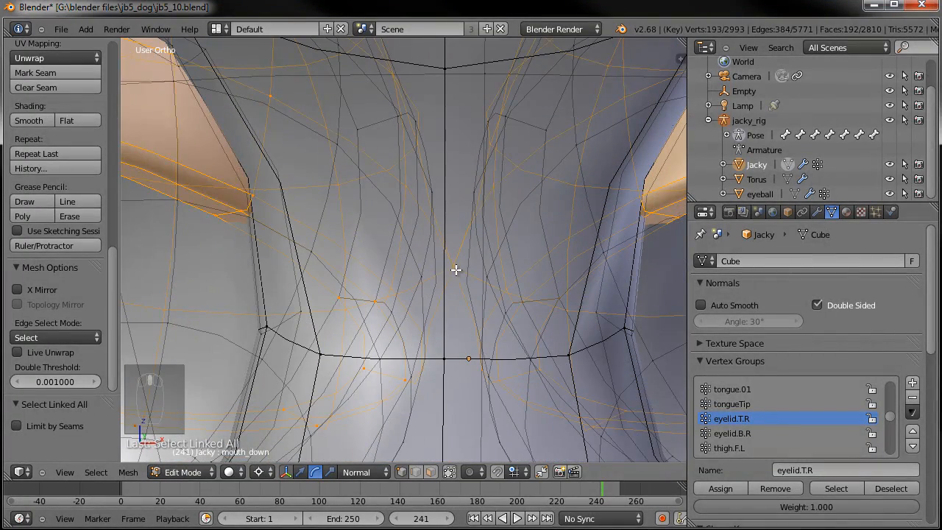
pyautogui.rightClick(455, 270)
pyautogui.keyDown('shift'); pyautogui.moveTo(462, 277); pyautogui.dragTo(421, 281, button='middle'); pyautogui.keyUp('shift')
pyautogui.scroll(-5, 422, 281)
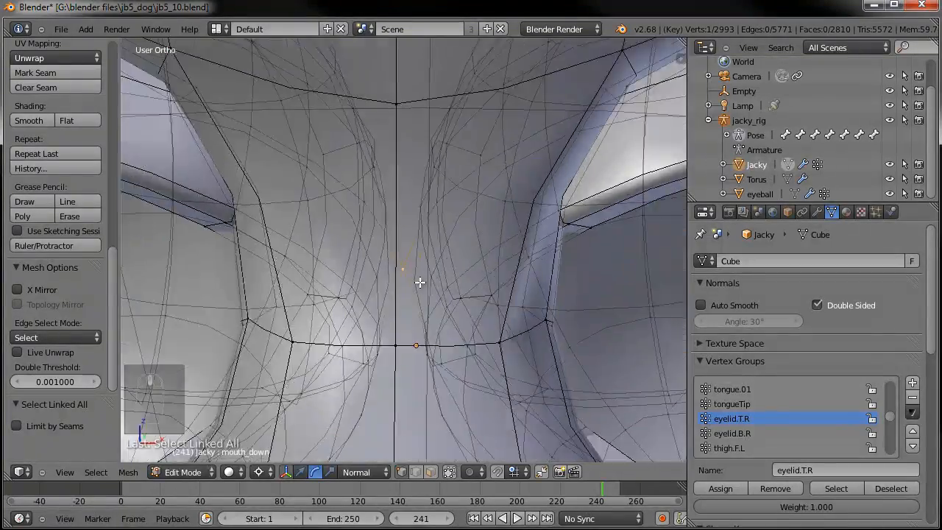
pyautogui.moveTo(420, 279); pyautogui.dragTo(510, 274, button='middle')
pyautogui.scroll(8, 510, 273)
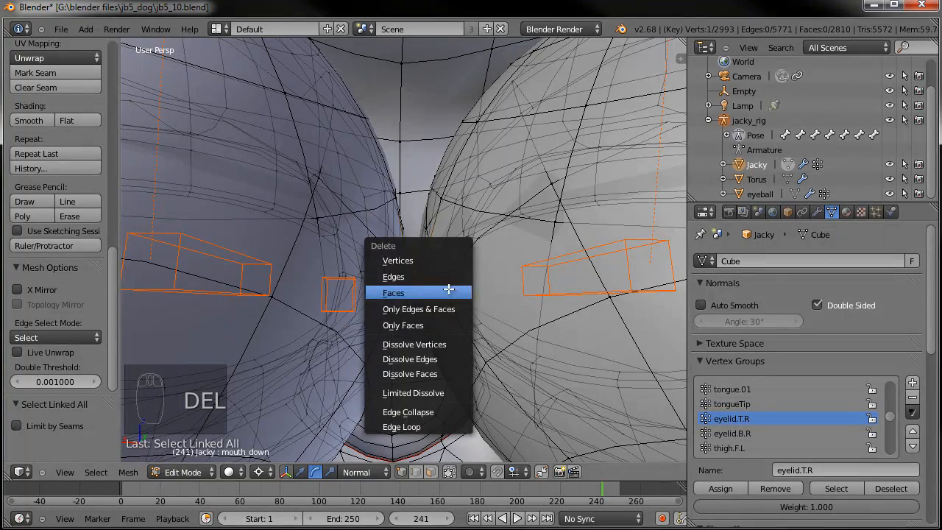
pyautogui.click(427, 262)
# Step: Inspect the upper eyelids where the shared vertex was deleted and check the head bone's weights around the eyes
pyautogui.moveTo(427, 263); pyautogui.dragTo(466, 241, button='middle')
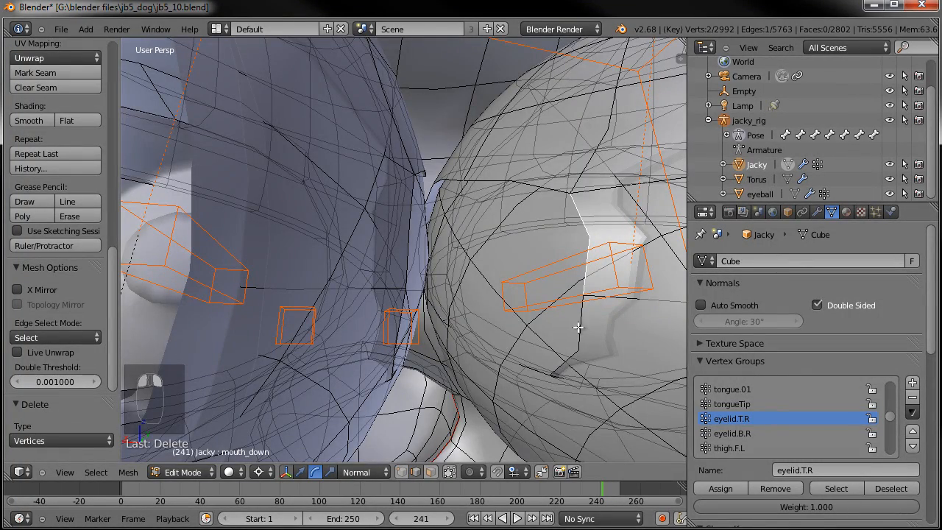
pyautogui.moveTo(505, 234)
pyautogui.mouseDown(button='middle')
pyautogui.moveTo(510, 258)
pyautogui.moveTo(491, 243)
pyautogui.mouseUp(button='middle')
pyautogui.rightClick(467, 218)
pyautogui.moveTo(444, 355)
pyautogui.mouseDown(button='middle')
pyautogui.moveTo(467, 311)
pyautogui.moveTo(515, 269)
pyautogui.moveTo(526, 269)
pyautogui.moveTo(505, 318)
pyautogui.moveTo(526, 329)
pyautogui.moveTo(543, 322)
pyautogui.mouseUp(button='middle')
pyautogui.press('Tab')
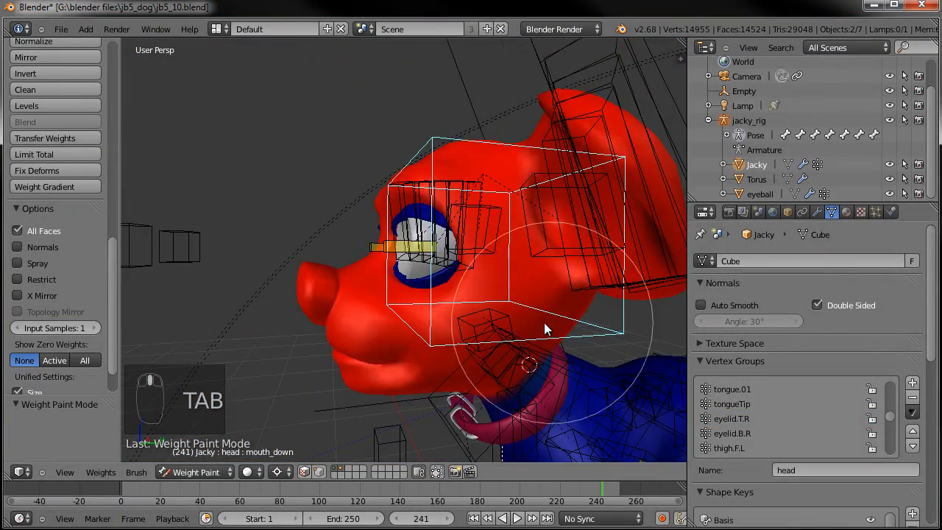
pyautogui.scroll(3, 543, 322)
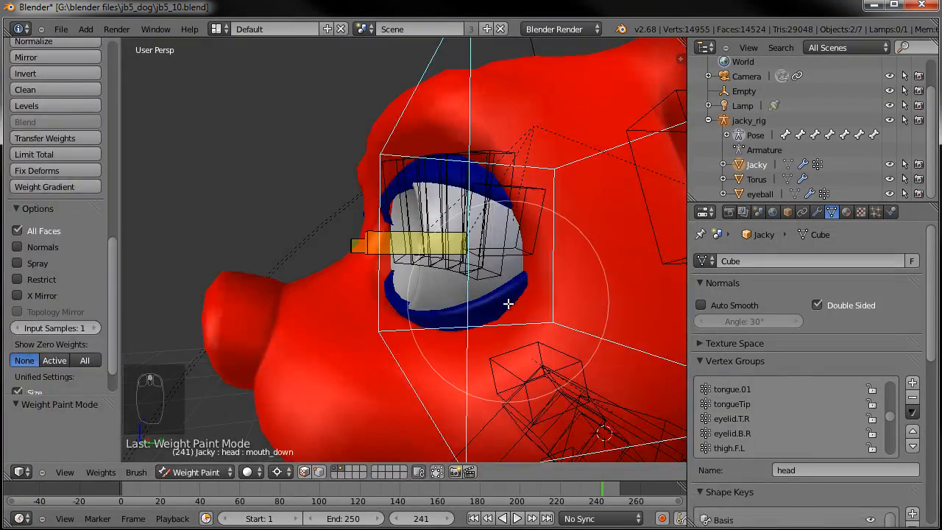
pyautogui.press('Tab')
pyautogui.moveTo(508, 303); pyautogui.dragTo(556, 347, button='middle')
pyautogui.press('Tab')
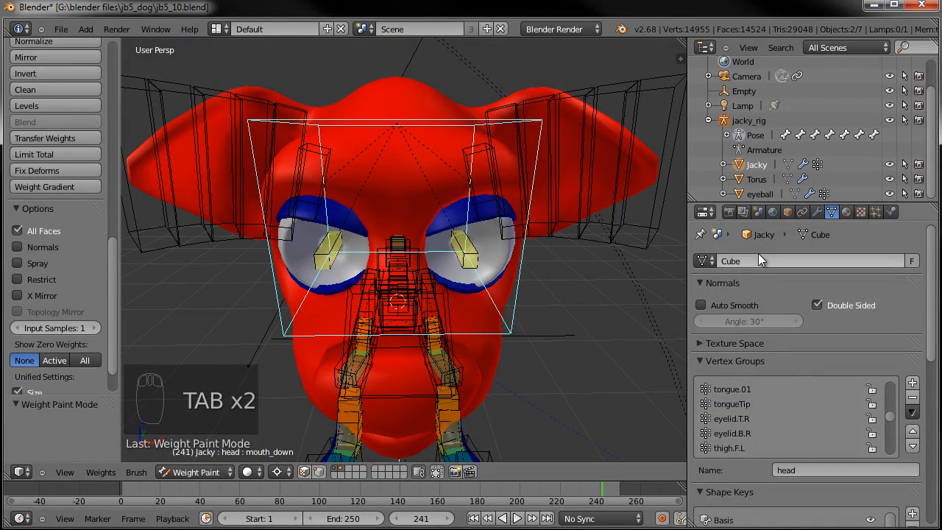
# Step: Switch to Object Mode, select jacky_rig, take it out of Pose Mode and move it to layer 11
pyautogui.click(197, 471)
pyautogui.click(196, 457)
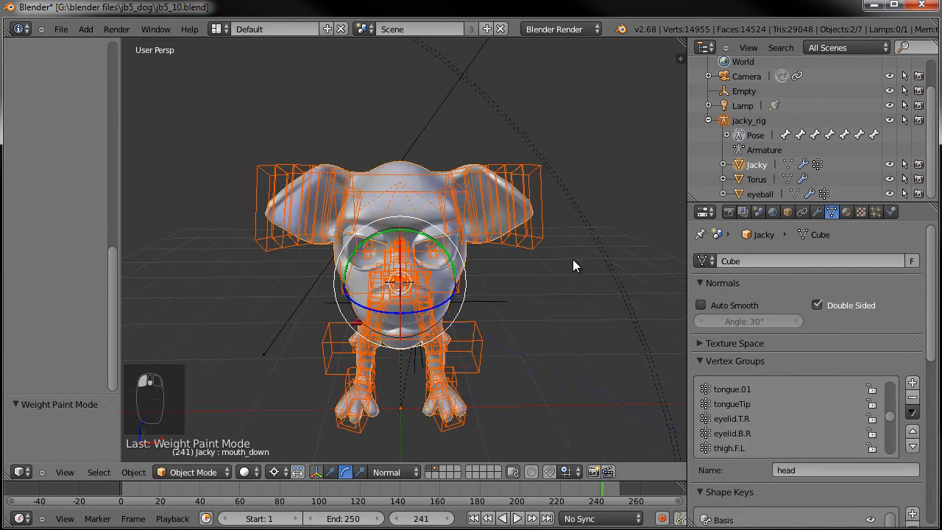
pyautogui.rightClick(538, 234)
pyautogui.hotkey('ctrl', 'Tab')
pyautogui.click(177, 474)
pyautogui.click(188, 456)
pyautogui.press('m')
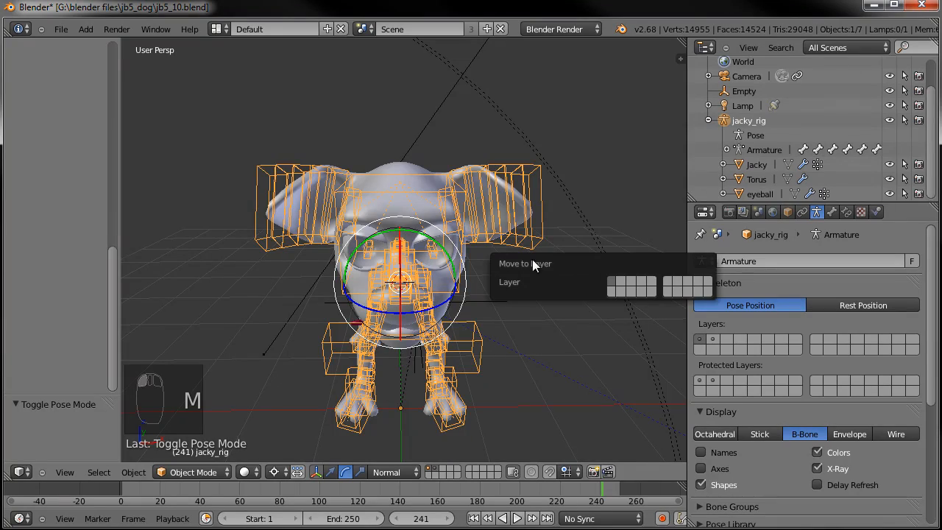
pyautogui.click(612, 289)
# Step: Put the Jacky mesh in Edit Mode, select the linked head and body geometry in side view and hide it, leaving the eyelids
pyautogui.moveTo(471, 301); pyautogui.dragTo(407, 270, button='middle')
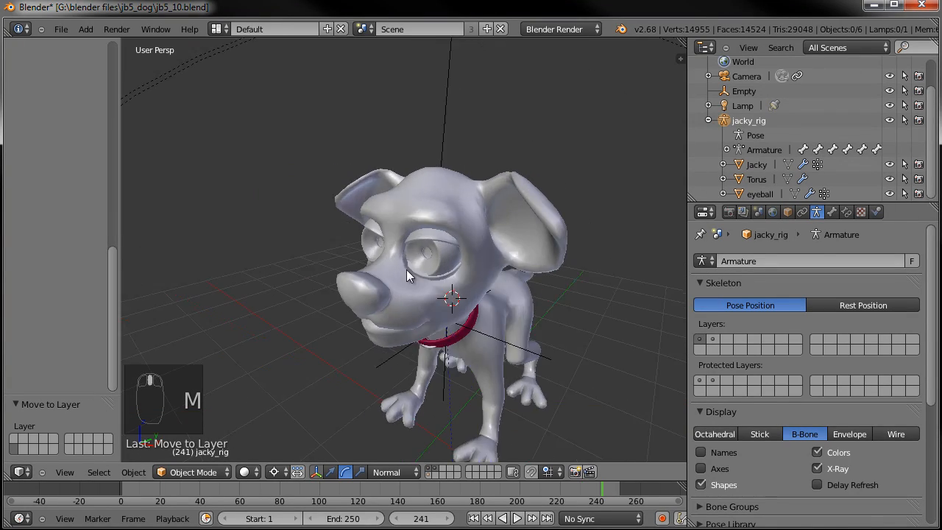
pyautogui.rightClick(437, 205)
pyautogui.press('Tab')
pyautogui.moveTo(438, 206); pyautogui.dragTo(476, 284, button='middle')
pyautogui.press('KP_3')
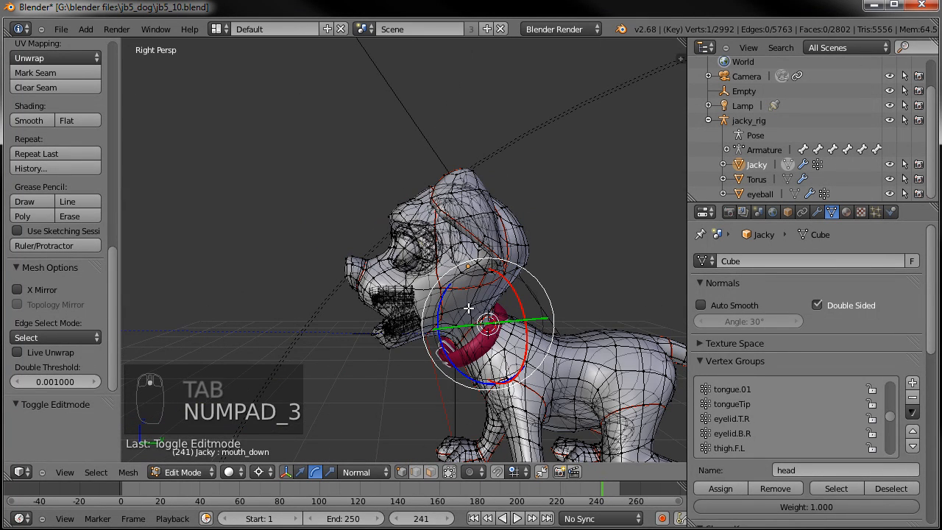
pyautogui.press('a')
pyautogui.press('a')
pyautogui.press('a')
pyautogui.press('c')
pyautogui.moveTo(343, 288)
pyautogui.mouseDown()
pyautogui.moveTo(396, 351)
pyautogui.moveTo(532, 287)
pyautogui.moveTo(509, 182)
pyautogui.mouseUp()
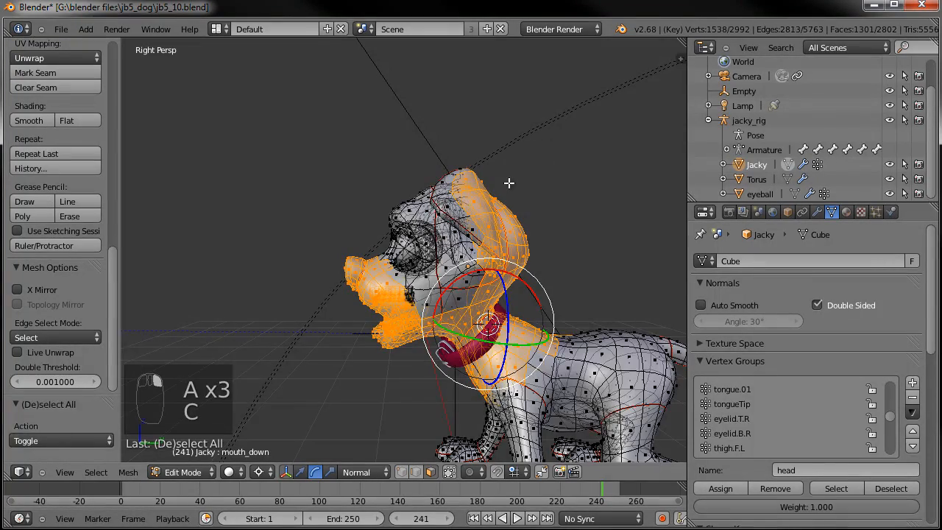
pyautogui.hotkey('ctrl', 'l')
pyautogui.press('h')
# Step: Bridge the hole in the dog's right upper eyelid with a new edge and subdivide that edge with one cut
pyautogui.scroll(5, 414, 314)
pyautogui.moveTo(414, 314); pyautogui.dragTo(453, 340, button='middle')
pyautogui.scroll(6, 475, 235)
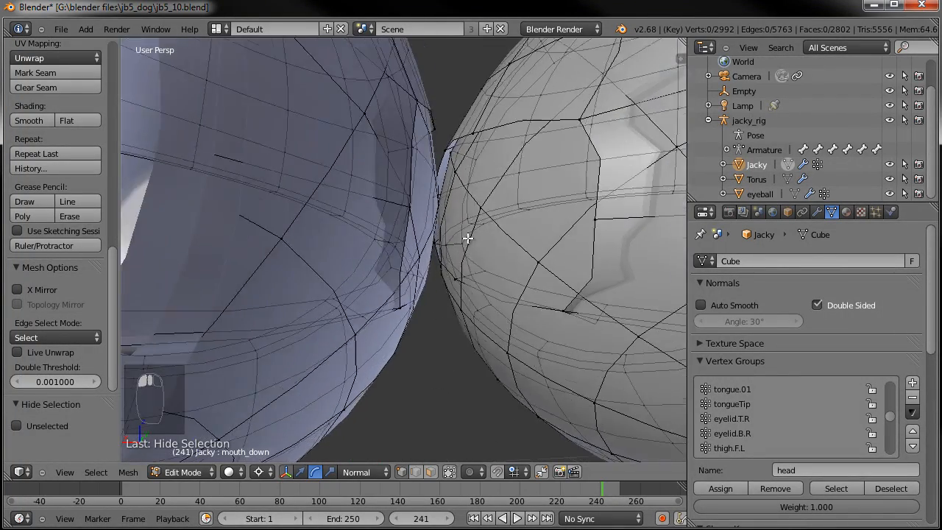
pyautogui.moveTo(444, 200); pyautogui.dragTo(468, 181, button='middle')
pyautogui.moveTo(478, 214); pyautogui.dragTo(470, 260, button='middle')
pyautogui.press('f')
pyautogui.press('w')
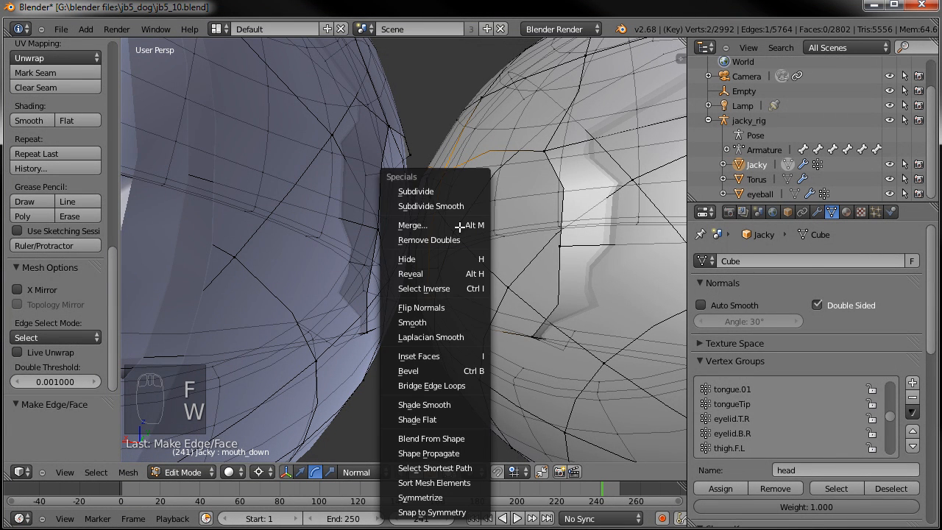
pyautogui.click(447, 192)
pyautogui.moveTo(447, 192); pyautogui.dragTo(460, 240, button='middle')
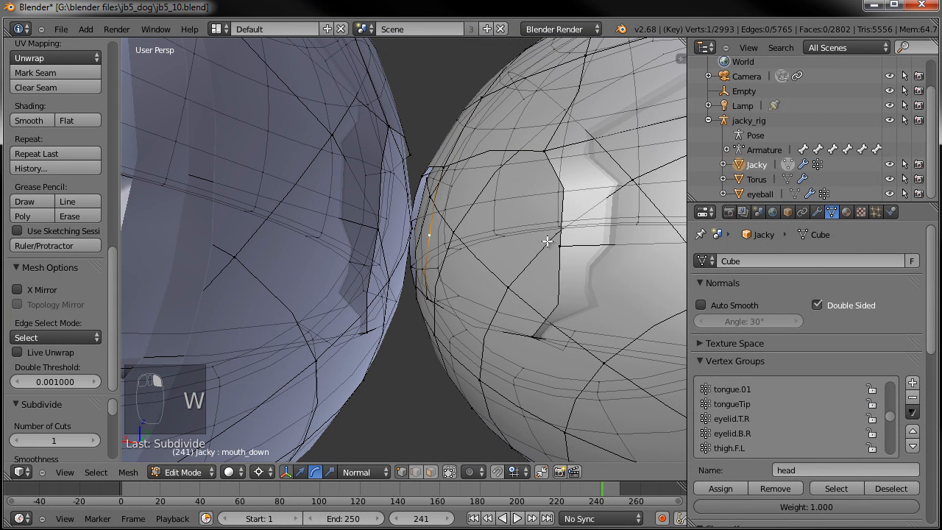
# Step: Fill the hole on both sides of the subdivided edge in the right upper eyelid with two faces
pyautogui.keyDown('shift'); pyautogui.rightClick(545, 147); pyautogui.keyUp('shift')
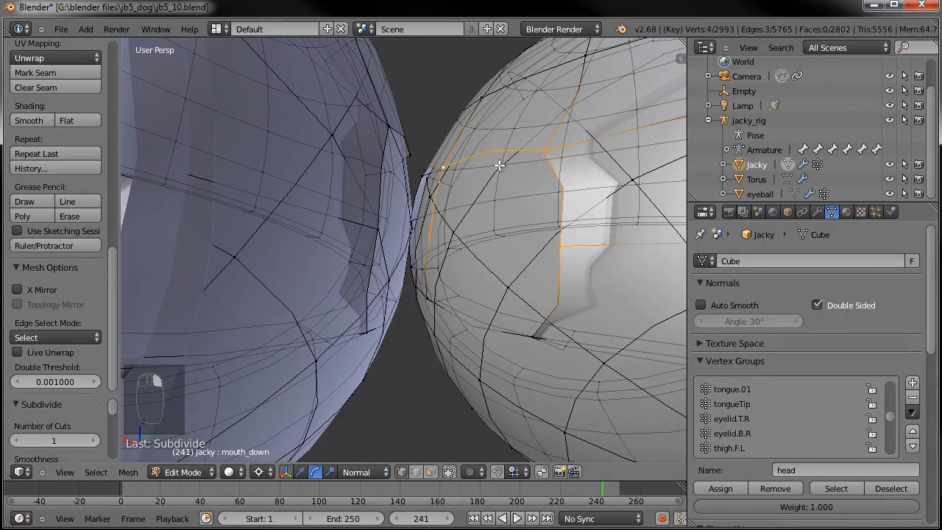
pyautogui.press('f')
pyautogui.rightClick(537, 262)
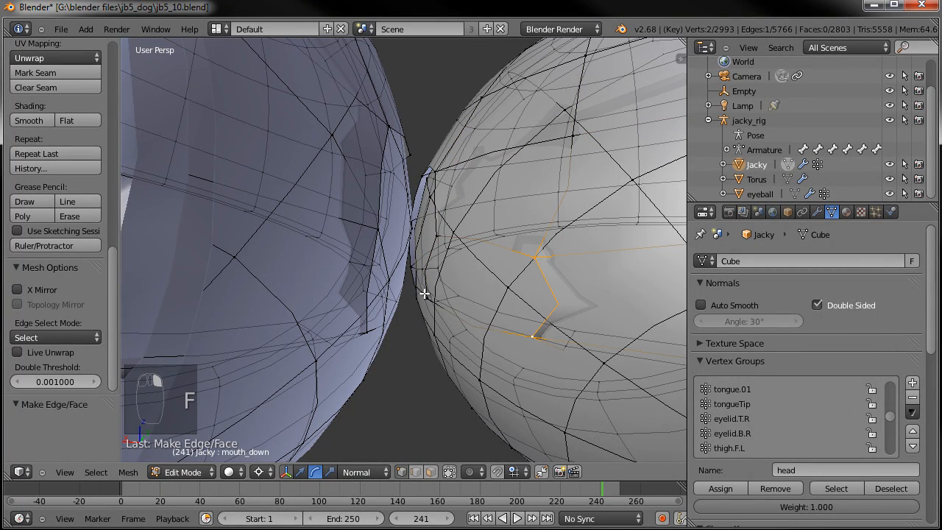
pyautogui.keyDown('shift'); pyautogui.rightClick(439, 239); pyautogui.keyUp('shift')
pyautogui.press('f')
pyautogui.moveTo(478, 237); pyautogui.dragTo(461, 330, button='middle')
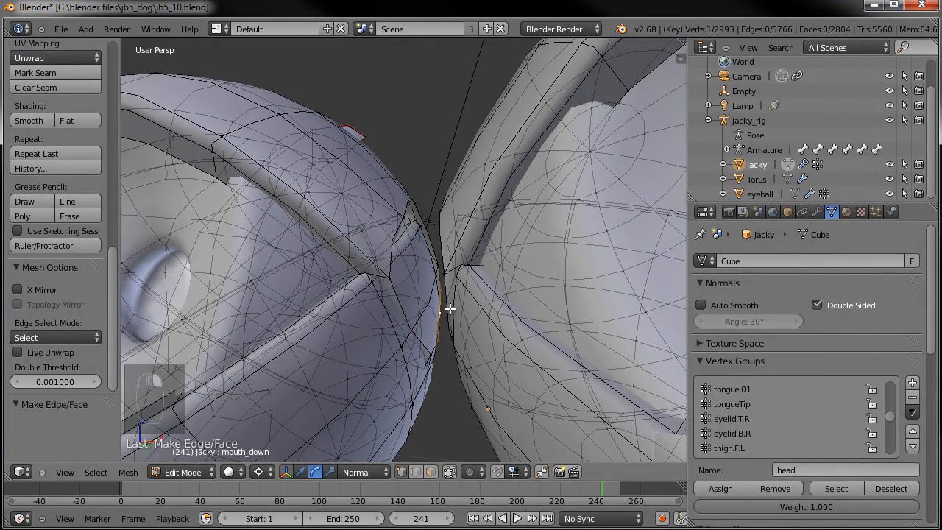
pyautogui.moveTo(430, 233); pyautogui.dragTo(520, 267, button='middle')
pyautogui.press('f')
pyautogui.hotkey('ctrl', 'z')
# Step: Select the linked geometry of the dog's left upper eyelid and hide it, and do the same with the left lower eyelid
pyautogui.rightClick(512, 211)
pyautogui.hotkey('ctrl', 'l')
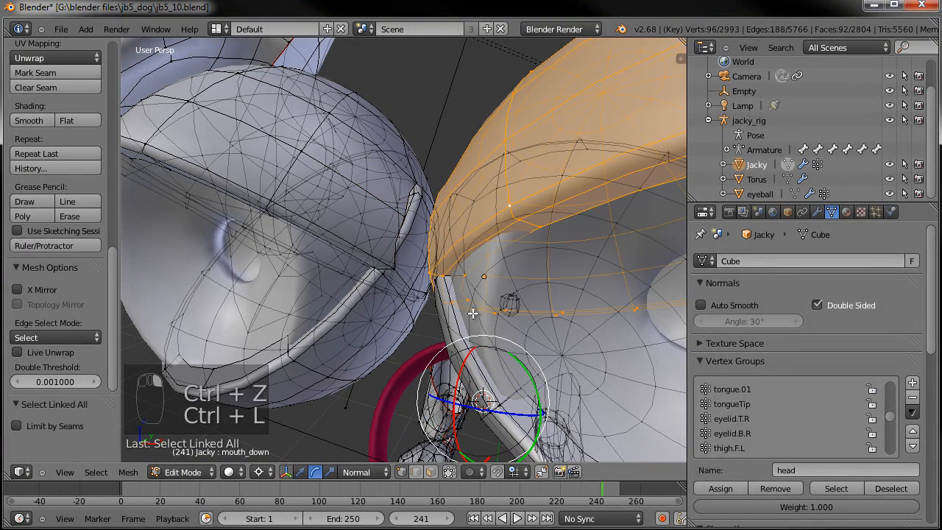
pyautogui.press('h')
pyautogui.rightClick(449, 324)
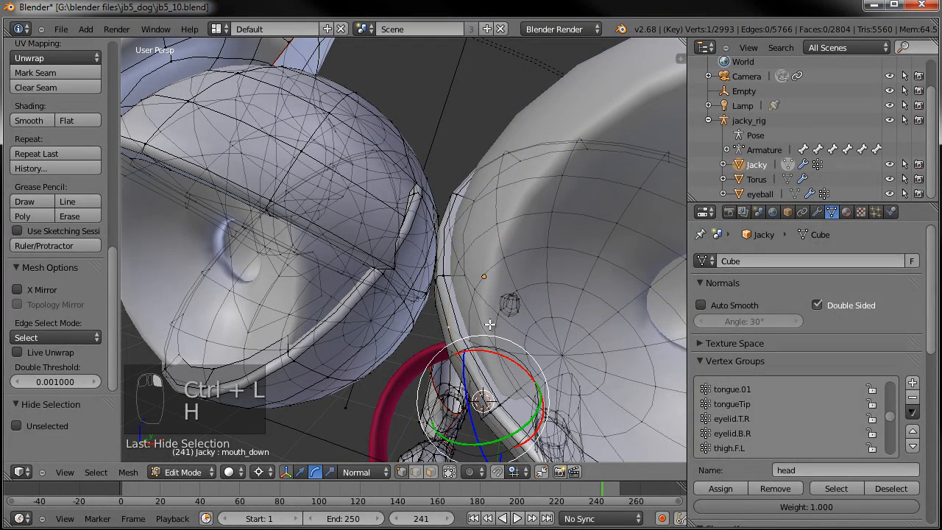
pyautogui.hotkey('ctrl', 'l')
pyautogui.press('h')
# Step: Switch to Object Mode, hide the eyeball object, and put the Jacky mesh back in Edit Mode at the right eyelids
pyautogui.moveTo(489, 324); pyautogui.dragTo(458, 271, button='middle')
pyautogui.press('Tab')
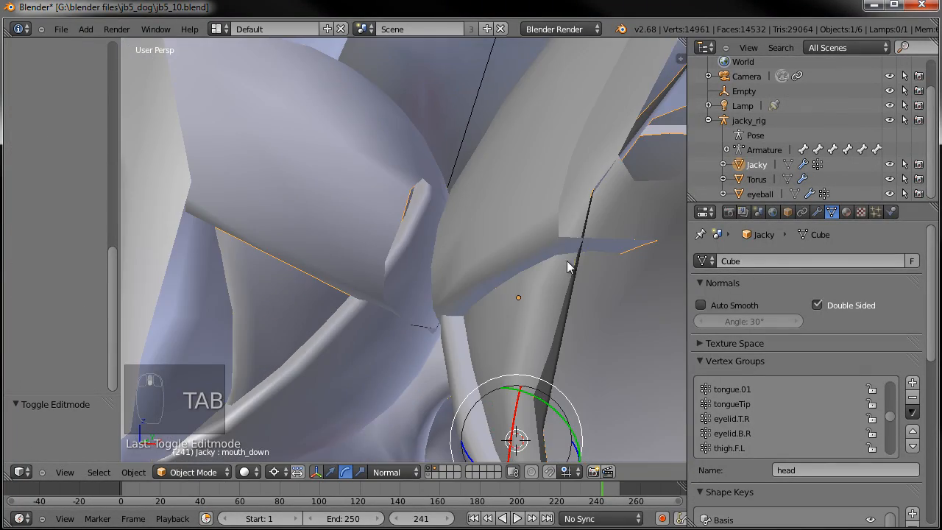
pyautogui.scroll(-4, 596, 366)
pyautogui.rightClick(505, 264)
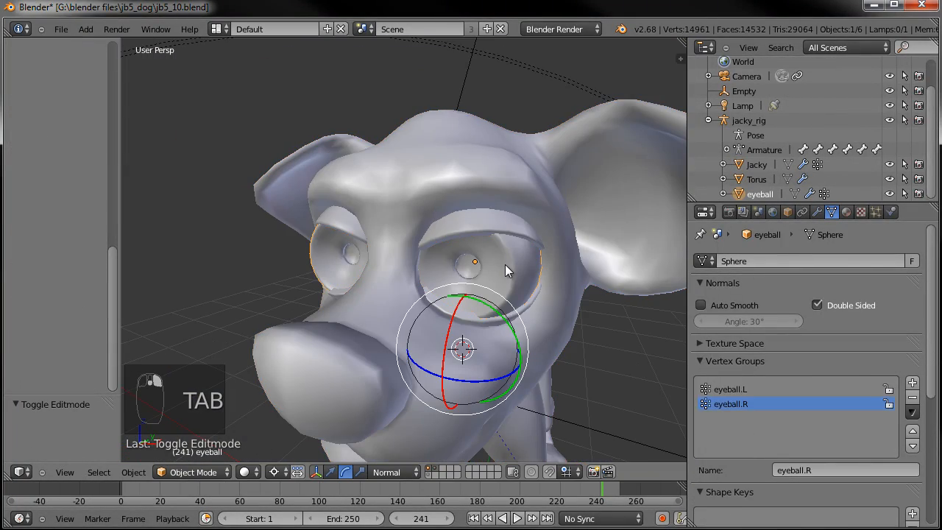
pyautogui.press('h')
pyautogui.press('Tab')
pyautogui.rightClick(467, 197)
pyautogui.press('Tab')
pyautogui.scroll(3, 460, 266)
pyautogui.moveTo(458, 266); pyautogui.dragTo(409, 222, button='middle')
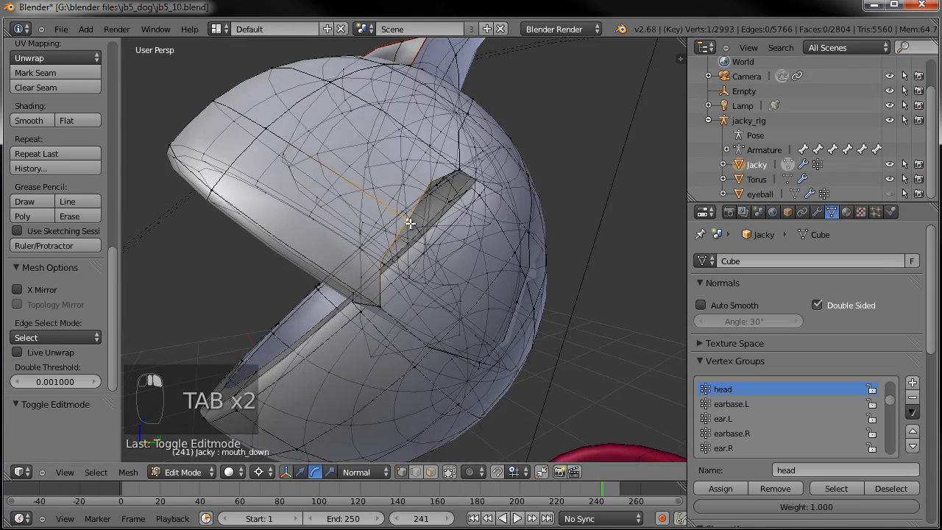
# Step: Fill the upper part of the remaining gap in the right upper eyelid with a face between its four border vertices
pyautogui.moveTo(515, 309); pyautogui.dragTo(579, 272, button='middle')
pyautogui.keyDown('shift'); pyautogui.rightClick(594, 234); pyautogui.keyUp('shift')
pyautogui.keyDown('shift'); pyautogui.rightClick(486, 166); pyautogui.keyUp('shift')
pyautogui.press('f')
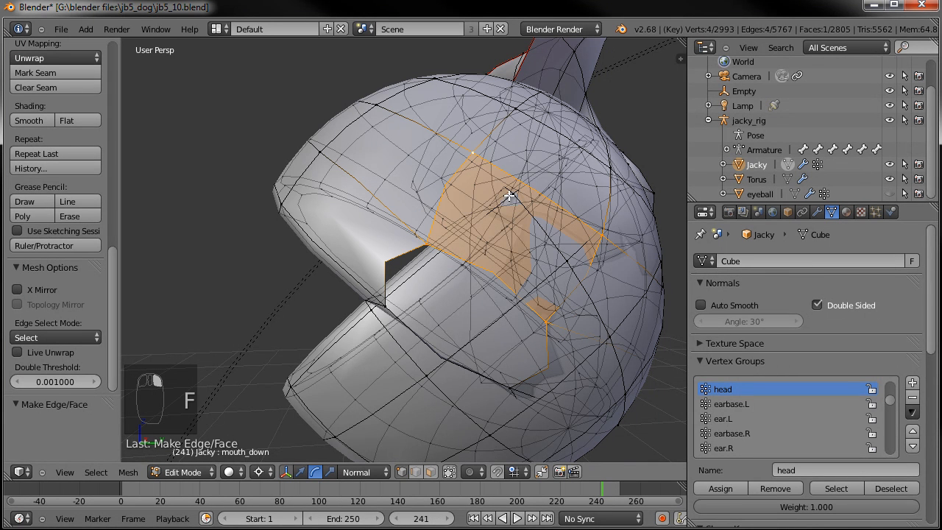
# Step: Close the last gap in the right upper eyelid with a four-vertex face, deselect everything and check the head in Object Mode
pyautogui.rightClick(425, 247)
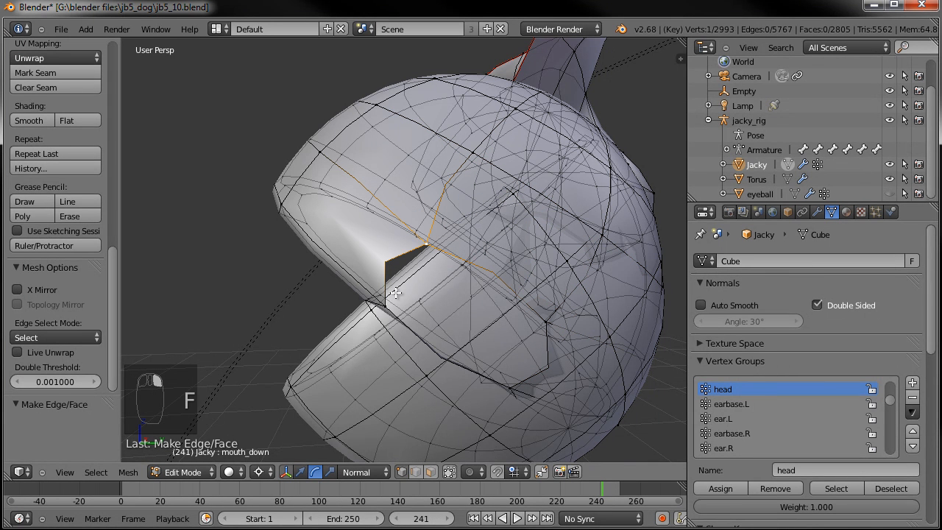
pyautogui.keyDown('shift'); pyautogui.rightClick(547, 321); pyautogui.keyUp('shift')
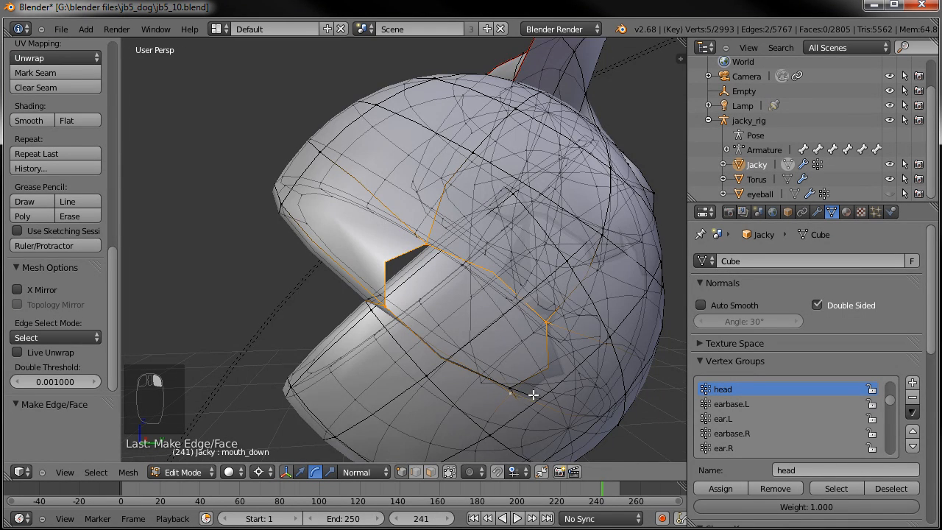
pyautogui.moveTo(532, 395); pyautogui.dragTo(528, 340, button='middle')
pyautogui.rightClick(553, 430)
pyautogui.keyDown('shift'); pyautogui.rightClick(563, 326); pyautogui.keyUp('shift')
pyautogui.keyDown('shift'); pyautogui.rightClick(428, 246); pyautogui.keyUp('shift')
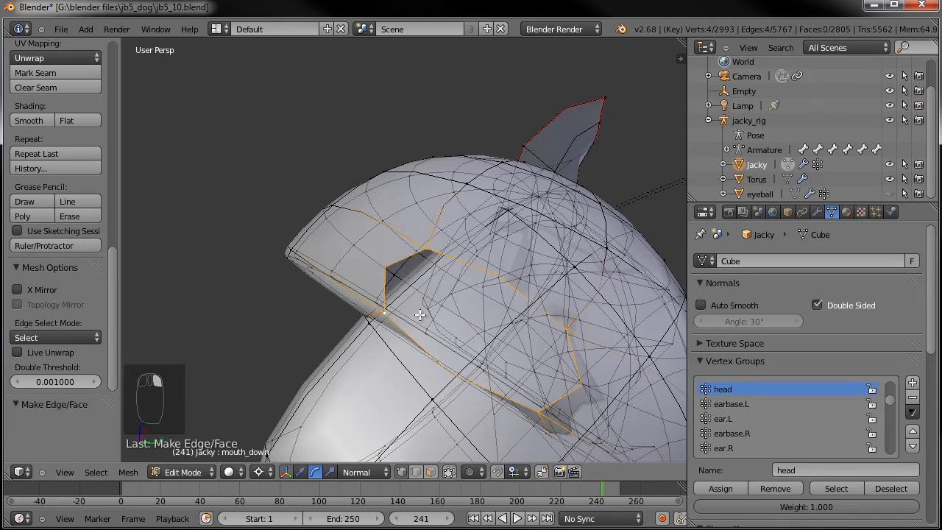
pyautogui.press('f')
pyautogui.press('a')
pyautogui.moveTo(420, 315)
pyautogui.mouseDown(button='middle')
pyautogui.moveTo(435, 341)
pyautogui.moveTo(510, 326)
pyautogui.moveTo(504, 361)
pyautogui.moveTo(405, 305)
pyautogui.moveTo(422, 296)
pyautogui.moveTo(430, 309)
pyautogui.mouseUp(button='middle')
pyautogui.press('Tab')
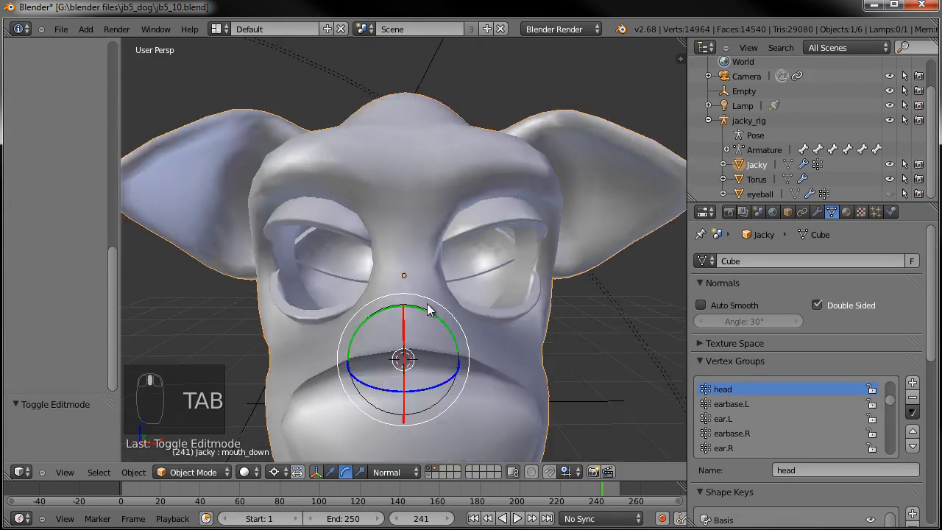
pyautogui.scroll(-2, 429, 300)
pyautogui.scroll(3, 429, 300)
# Step: Reveal the hidden mesh in Edit Mode, select the linked head, body and right eyelids, and hide them, leaving the left eyelids
pyautogui.press('Tab')
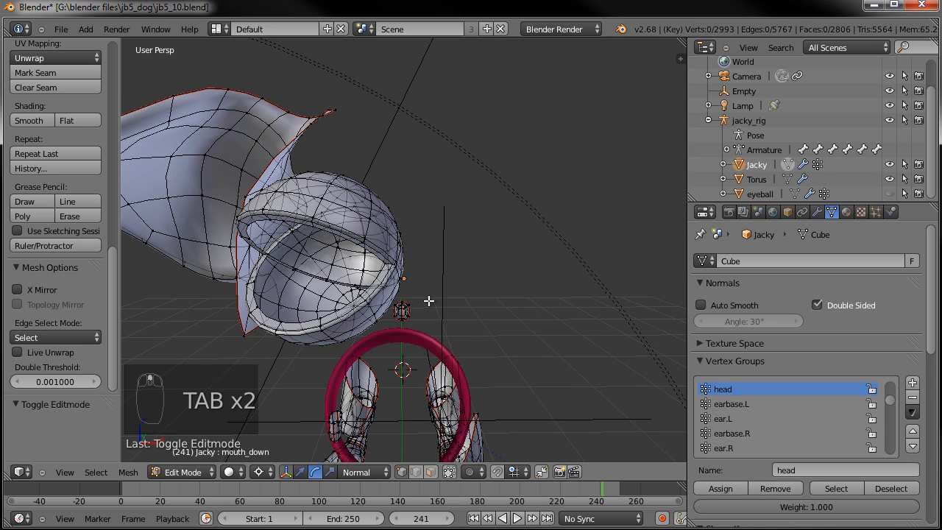
pyautogui.hotkey('alt', 'h')
pyautogui.press('a')
pyautogui.press('c')
pyautogui.moveTo(336, 189); pyautogui.dragTo(336, 319)
pyautogui.hotkey('ctrl', 'l')
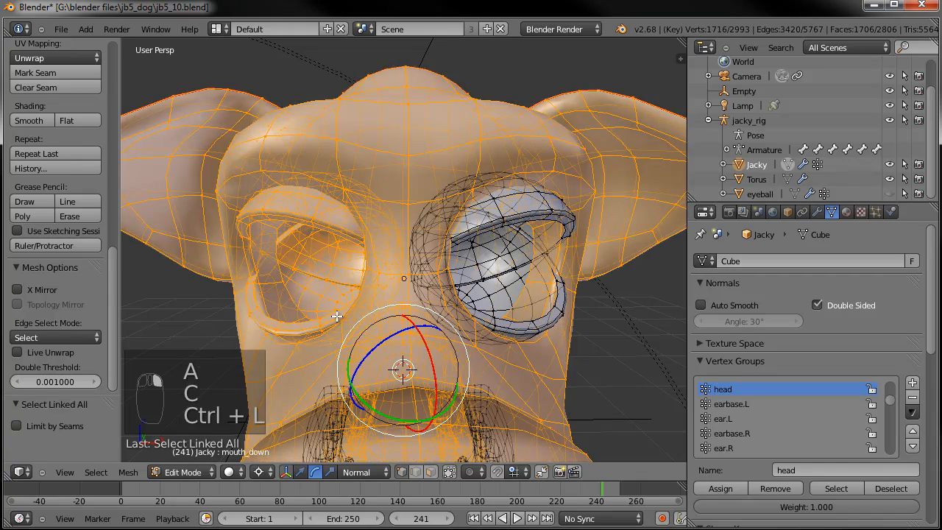
pyautogui.press('h')
# Step: Bridge the hole in the dog's left upper eyelid with a new edge and subdivide it with one cut
pyautogui.moveTo(407, 282); pyautogui.dragTo(359, 281, button='middle')
pyautogui.scroll(3, 452, 334)
pyautogui.moveTo(452, 334); pyautogui.dragTo(436, 320, button='middle')
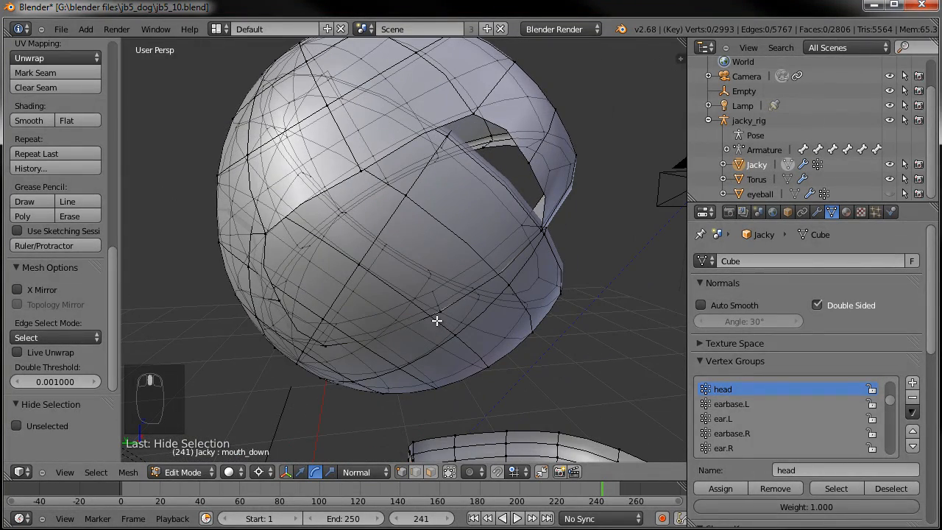
pyautogui.press('f')
pyautogui.press('w')
pyautogui.click(364, 188)
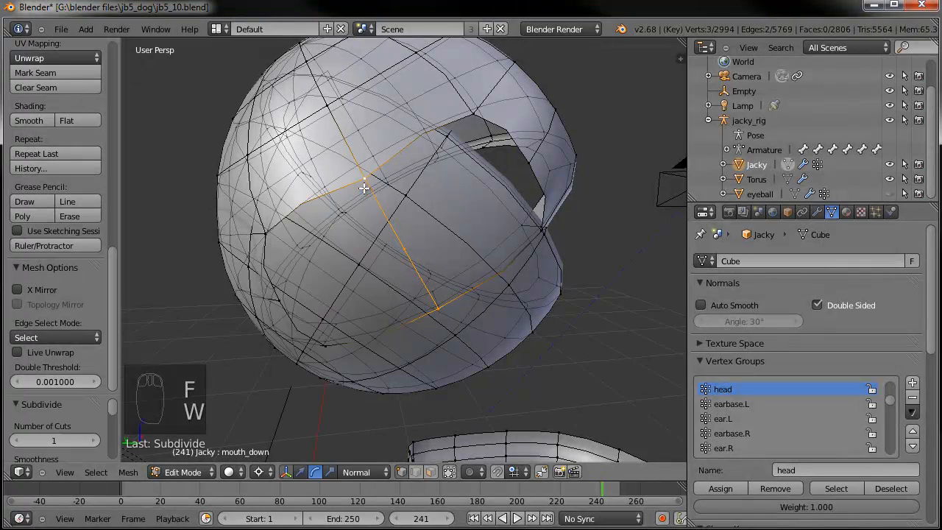
# Step: Switch to edge selection and fill the front part of the left upper eyelid's hole with two faces
pyautogui.rightClick(410, 250)
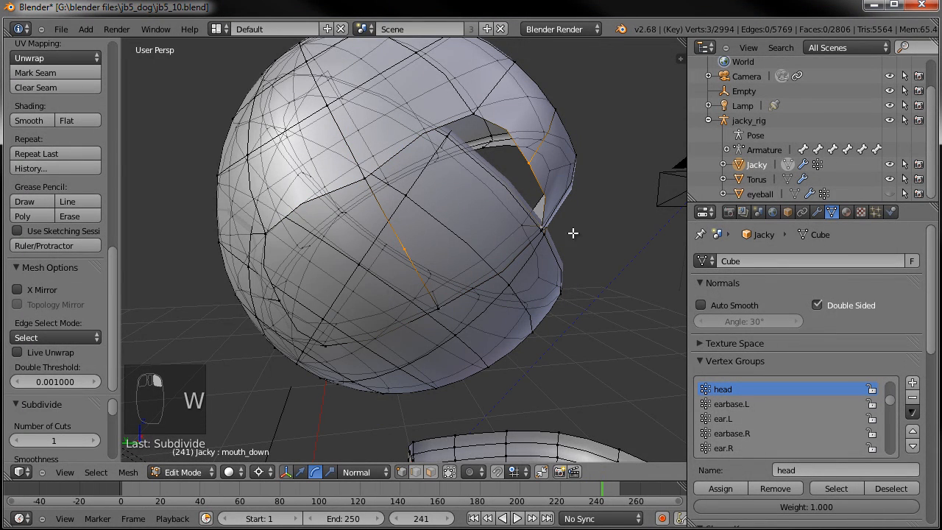
pyautogui.moveTo(615, 280); pyautogui.dragTo(568, 286, button='middle')
pyautogui.click(416, 468)
pyautogui.rightClick(404, 275)
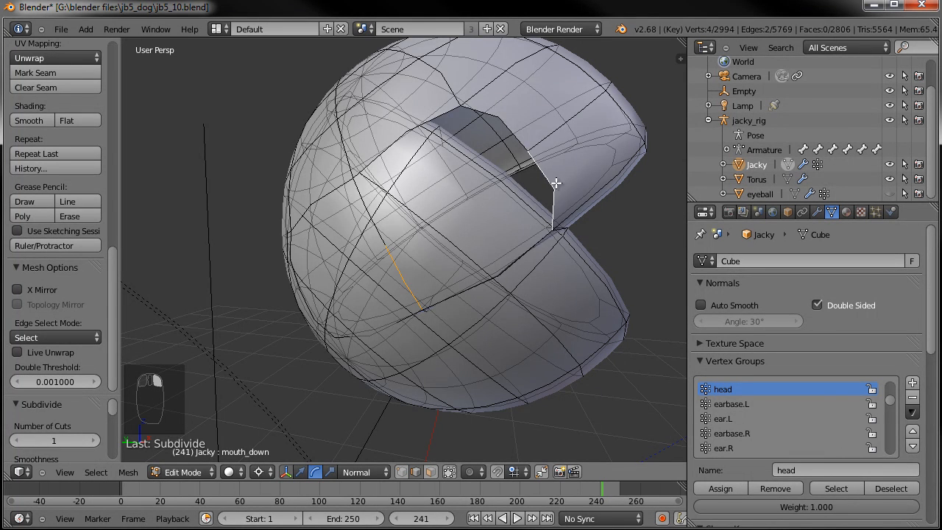
pyautogui.press('f')
pyautogui.rightClick(496, 116)
pyautogui.press('f')
# Step: Fill the rest of the left upper eyelid's hole towards the back with two more faces and deselect everything
pyautogui.moveTo(363, 201); pyautogui.dragTo(302, 258, button='middle')
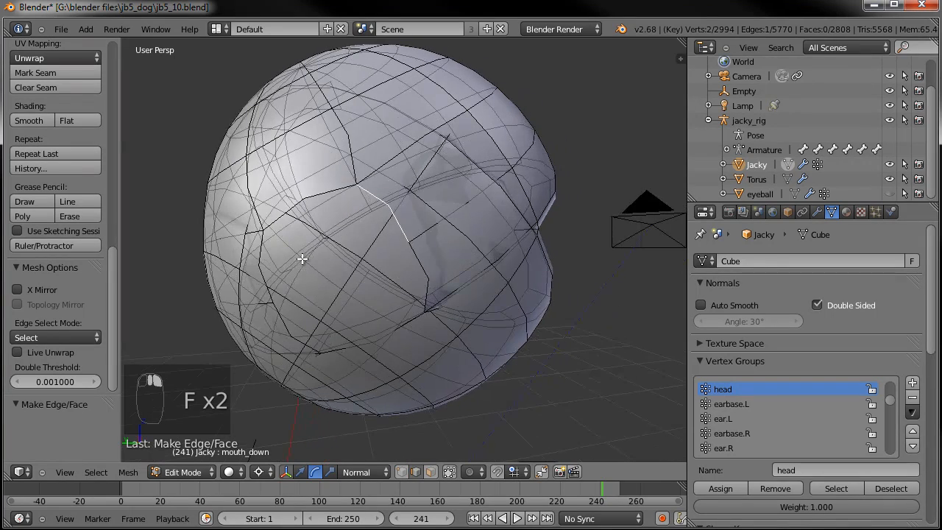
pyautogui.press('f')
pyautogui.rightClick(298, 328)
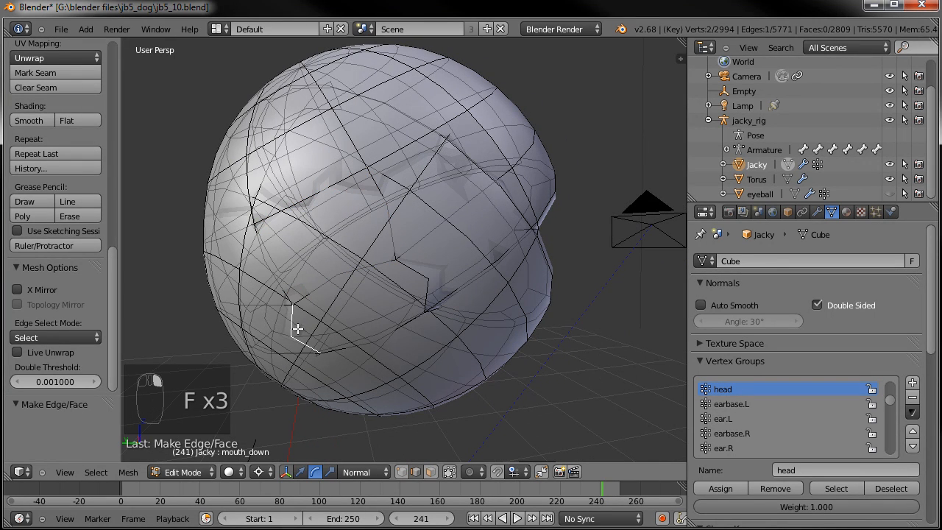
pyautogui.press('f')
pyautogui.press('a')
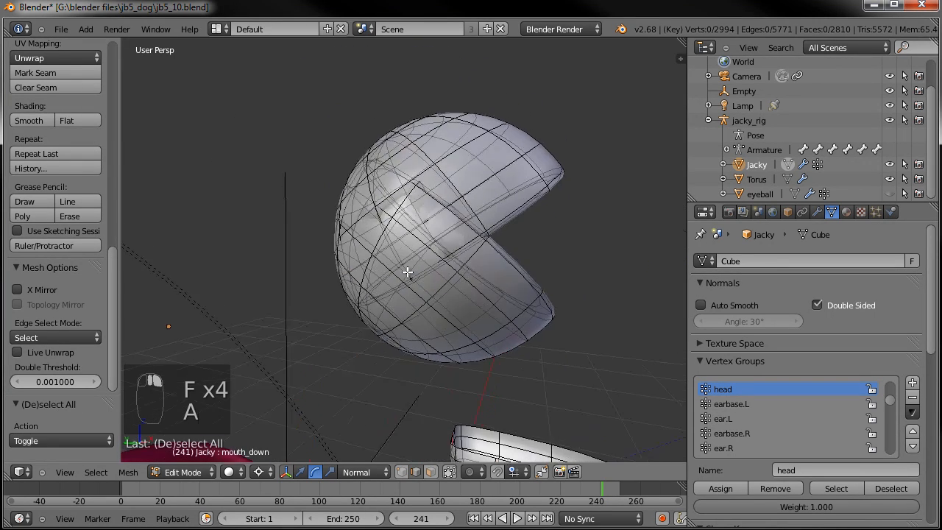
# Step: Return to Object Mode, show layer 11 as well, select jacky_rig and put it in Pose Mode
pyautogui.press('Tab')
pyautogui.scroll(-8, 455, 272)
pyautogui.moveTo(506, 281); pyautogui.dragTo(397, 279, button='middle')
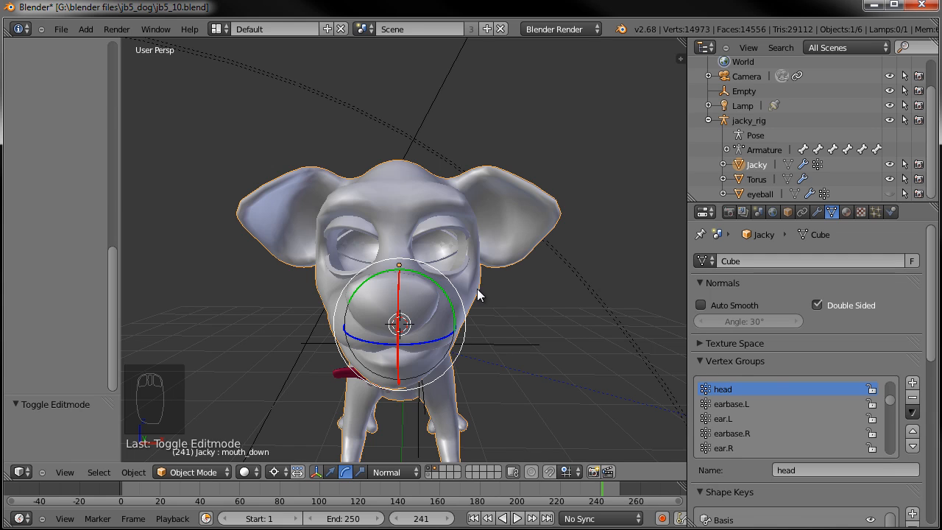
pyautogui.keyDown('shift'); pyautogui.click(427, 473); pyautogui.keyUp('shift')
pyautogui.moveTo(513, 296); pyautogui.dragTo(464, 288, button='middle')
pyautogui.rightClick(465, 276)
pyautogui.click(202, 471)
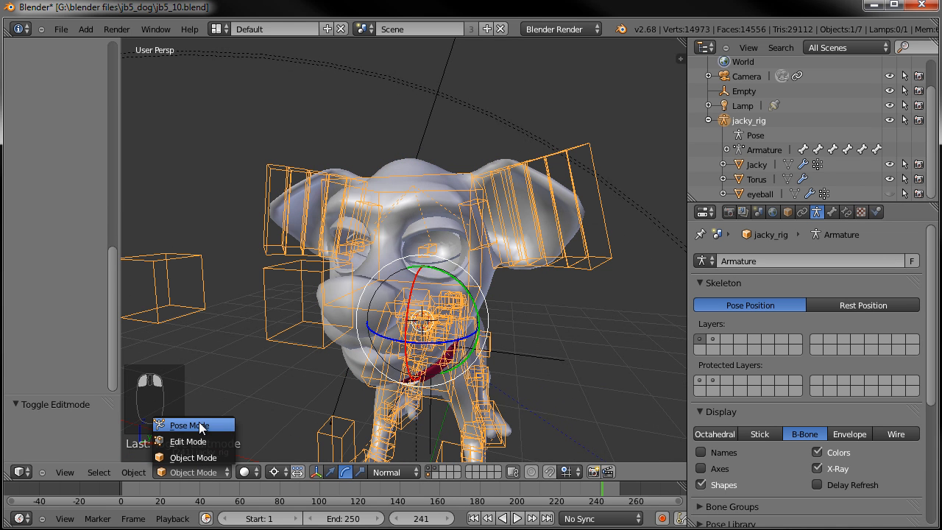
pyautogui.click(201, 425)
# Step: Display the armature's second bone layer alongside the first to bring up the bones around the eyes
pyautogui.moveTo(417, 327); pyautogui.dragTo(480, 291, button='middle')
pyautogui.scroll(2, 480, 291)
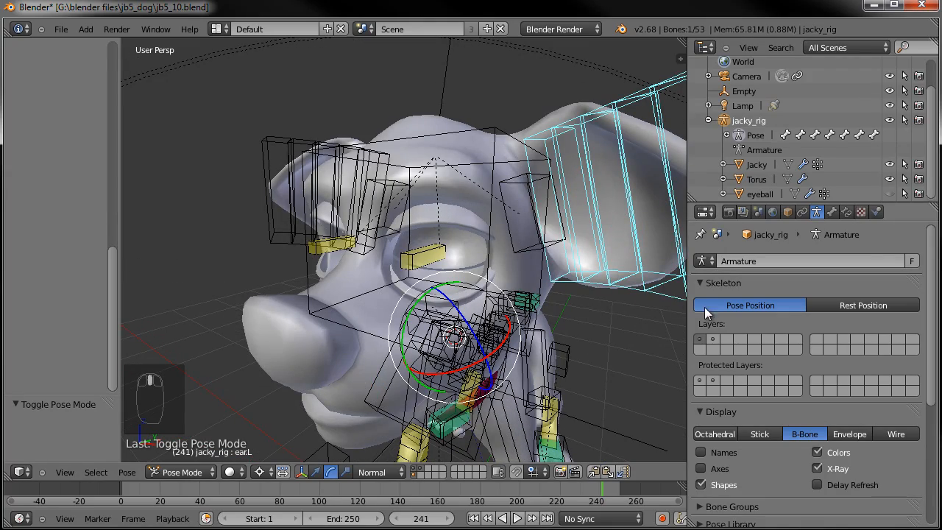
pyautogui.keyDown('shift'); pyautogui.click(712, 340); pyautogui.keyUp('shift')
pyautogui.moveTo(470, 247); pyautogui.dragTo(480, 247, button='middle')
pyautogui.scroll(3, 480, 247)
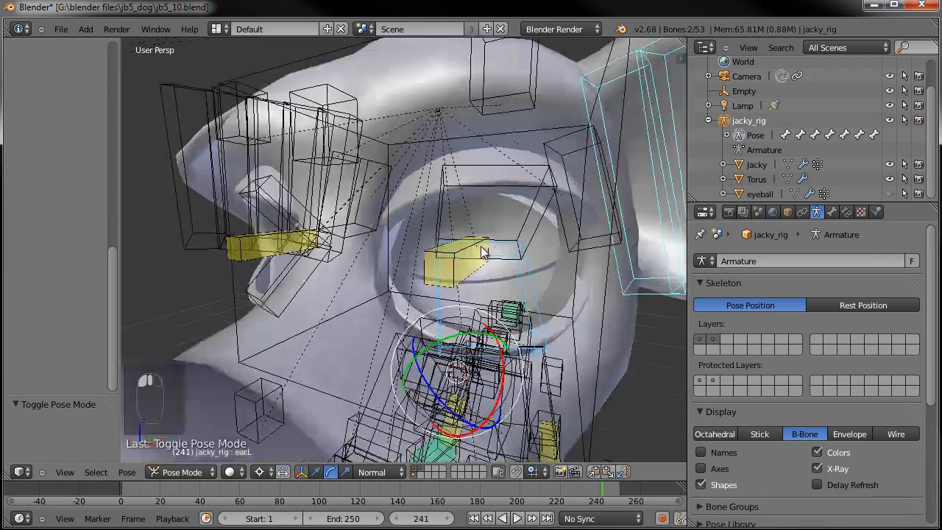
# Step: Select the Jacky mesh, make eyelid.T.L the active vertex group and enter Edit Mode
pyautogui.rightClick(562, 112)
pyautogui.scroll(-2, 574, 162)
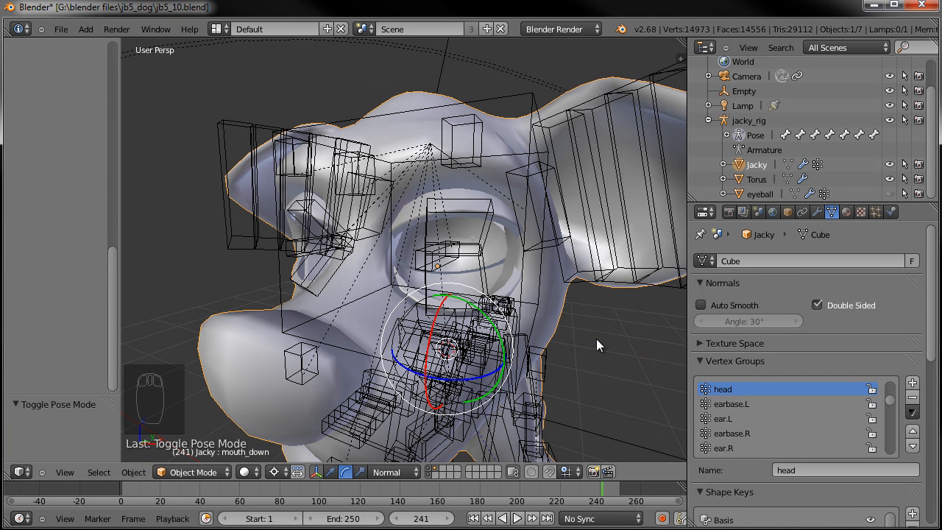
pyautogui.scroll(-4, 765, 421)
pyautogui.scroll(-1, 765, 422)
pyautogui.scroll(-1, 765, 422)
pyautogui.scroll(1, 765, 422)
pyautogui.click(744, 389)
pyautogui.press('Tab')
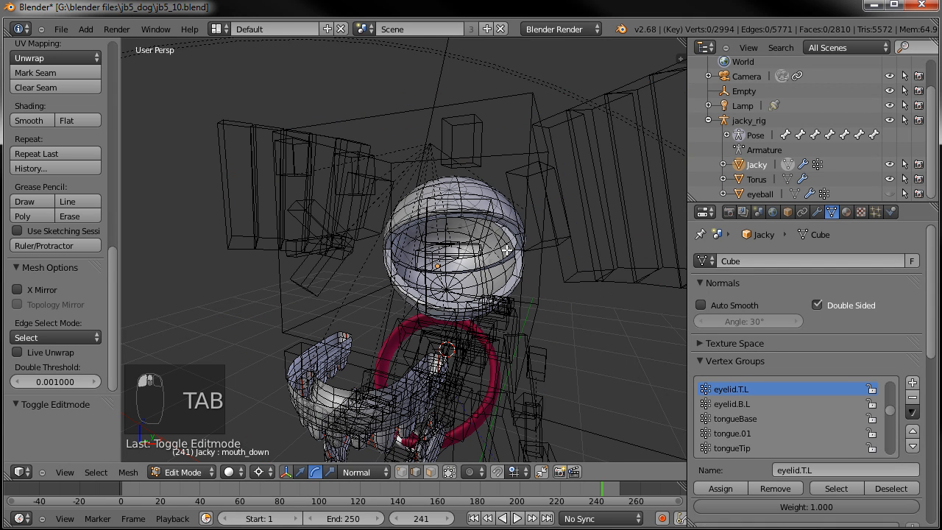
# Step: Reveal the hidden geometry, select the whole left upper eyelid and assign it to the eyelid.T.L vertex group
pyautogui.press('super')
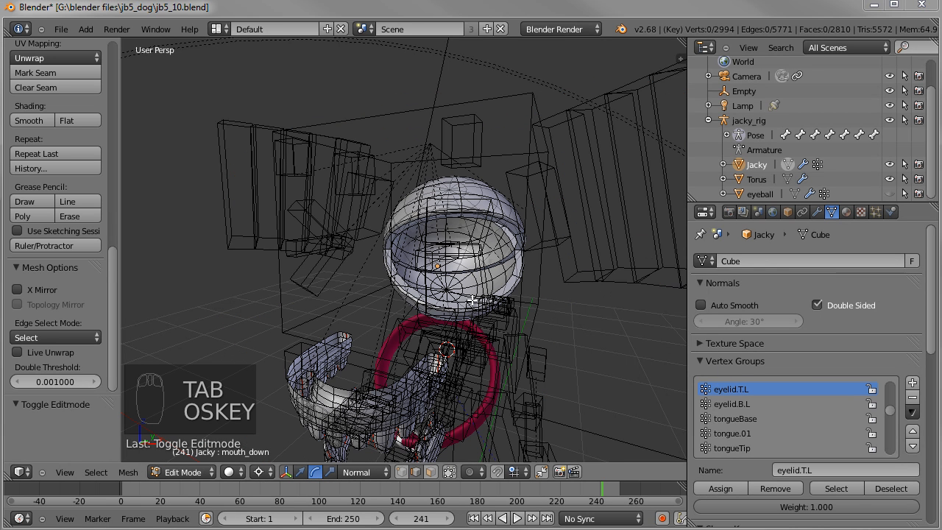
pyautogui.hotkey('alt', 'h')
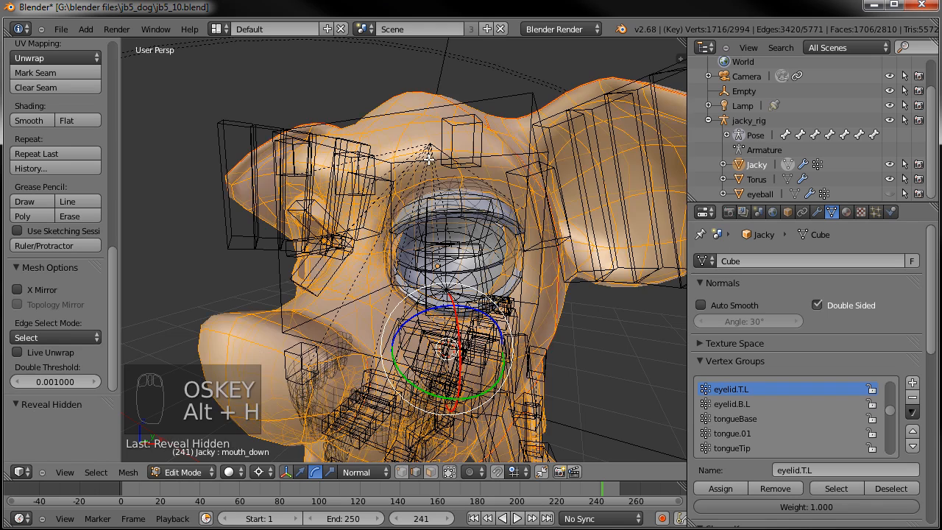
pyautogui.rightClick(503, 212)
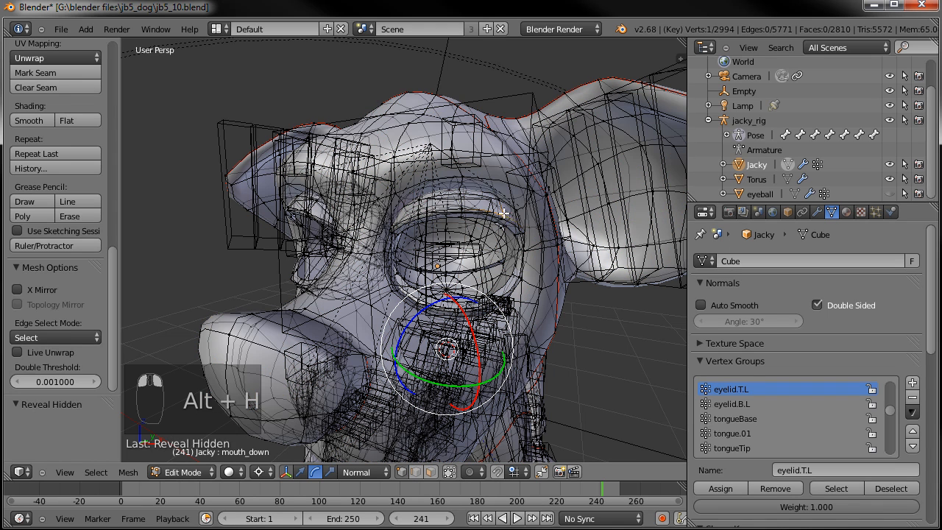
pyautogui.hotkey('ctrl', 'l')
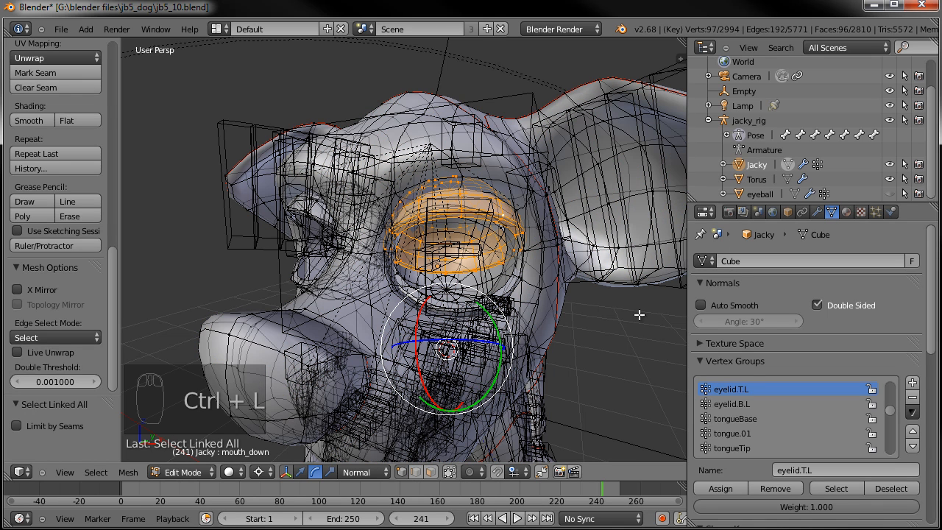
pyautogui.click(728, 487)
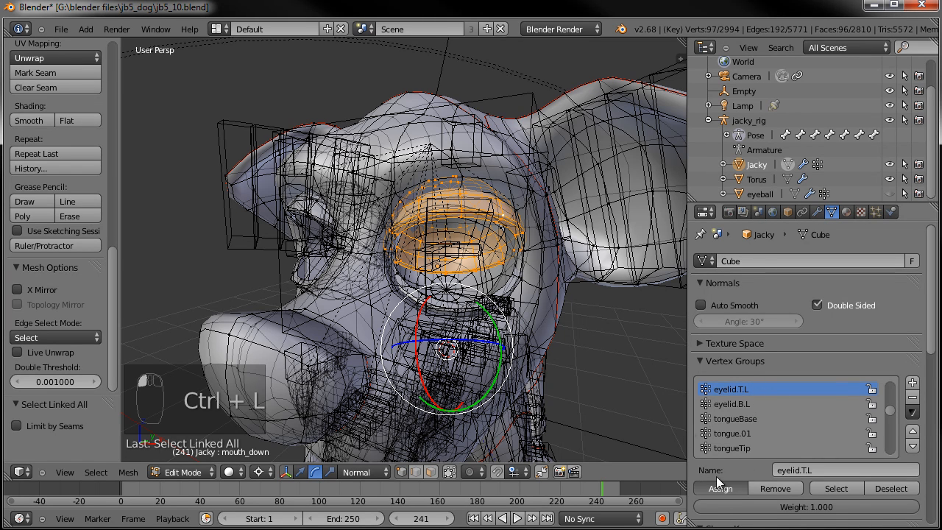
# Step: Select the whole left lower eyelid and assign it to the eyelid.B.L vertex group
pyautogui.rightClick(428, 292)
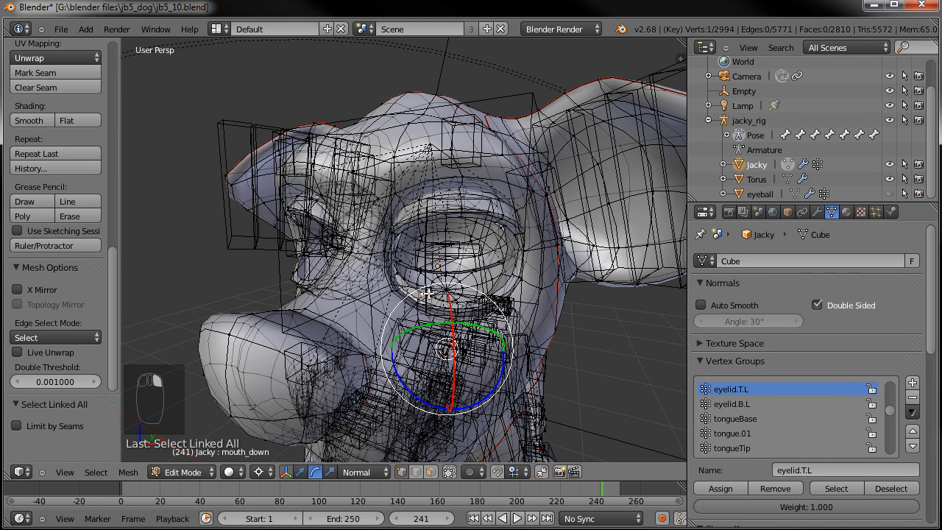
pyautogui.hotkey('ctrl', 'l')
pyautogui.click(736, 404)
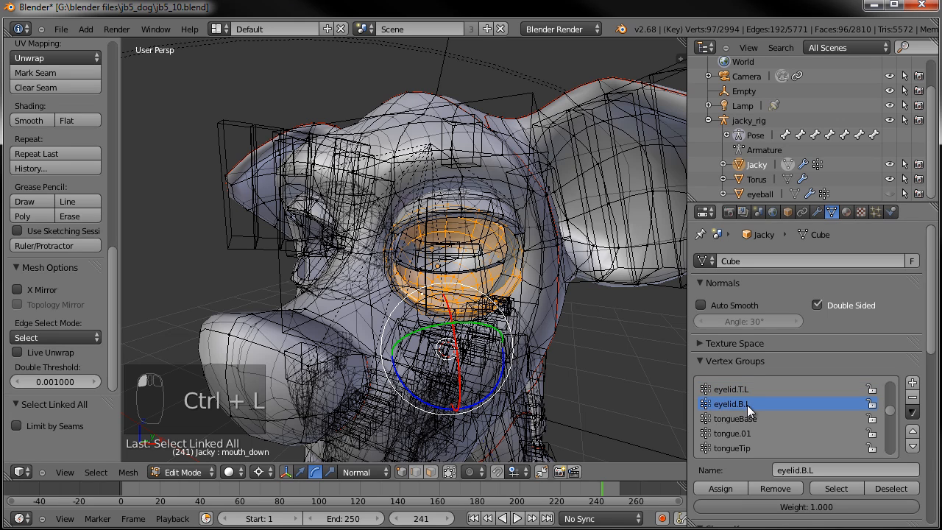
pyautogui.click(730, 486)
# Step: Assign the complete right upper eyelid to the eyelid.T.R vertex group
pyautogui.scroll(-2, 781, 419)
pyautogui.click(739, 432)
pyautogui.scroll(-2, 786, 423)
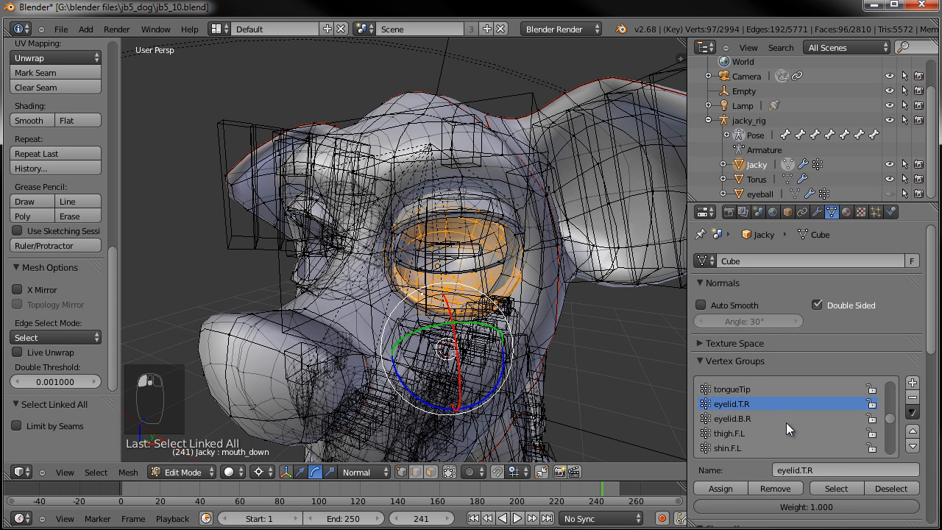
pyautogui.rightClick(310, 212)
pyautogui.hotkey('ctrl', 'l')
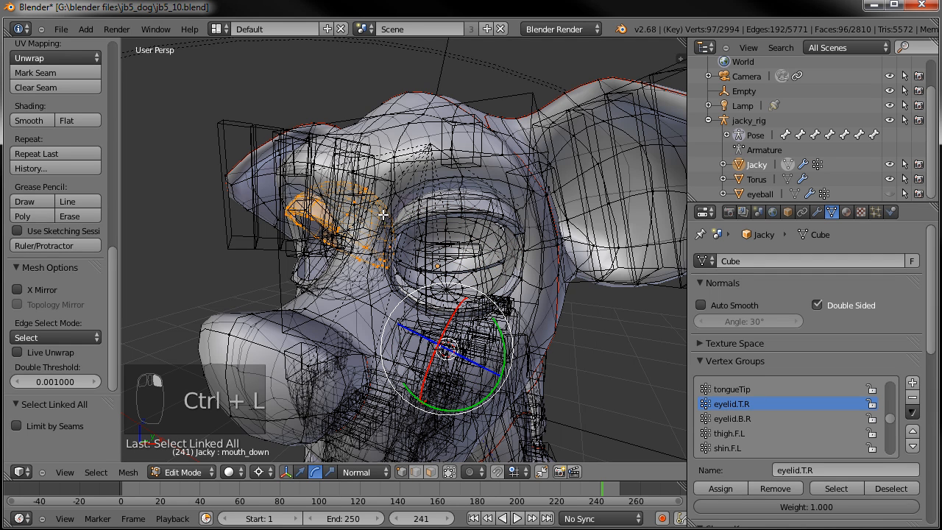
pyautogui.click(717, 488)
# Step: Assign the complete right lower eyelid to the eyelid.B.R vertex group and leave Edit Mode
pyautogui.rightClick(365, 274)
pyautogui.hotkey('ctrl', 'l')
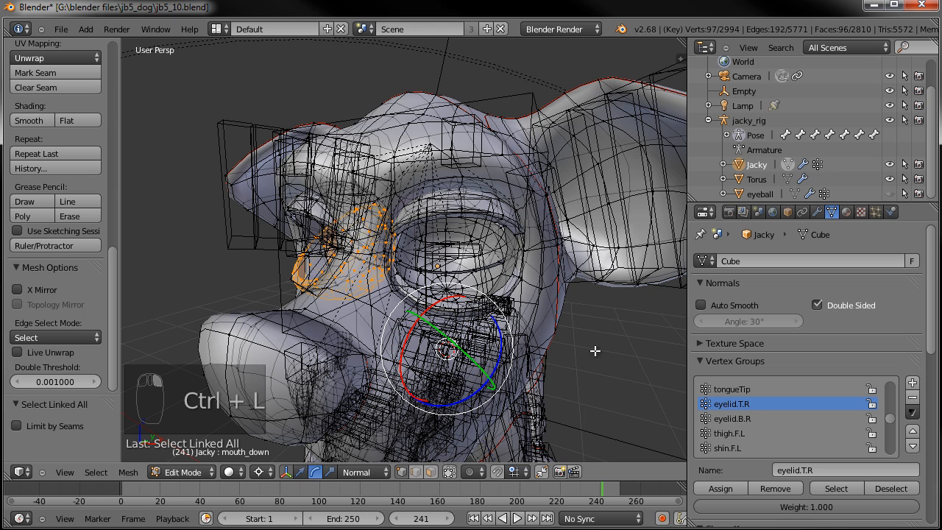
pyautogui.click(719, 488)
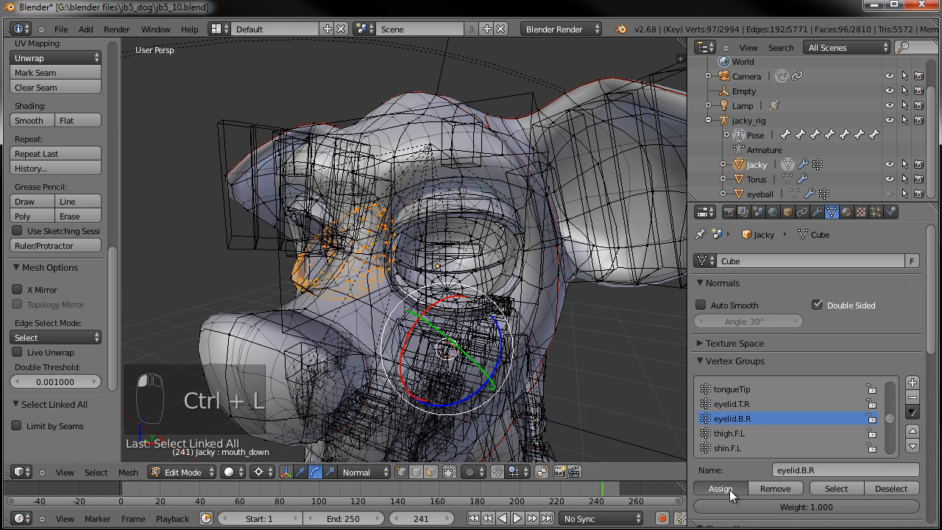
pyautogui.scroll(-4, 446, 221)
pyautogui.press('Tab')
# Step: Set the pivot to the median point and rotate the eyelid.T.L and eyelid.B.L bones to test the left eyelids
pyautogui.rightClick(446, 220)
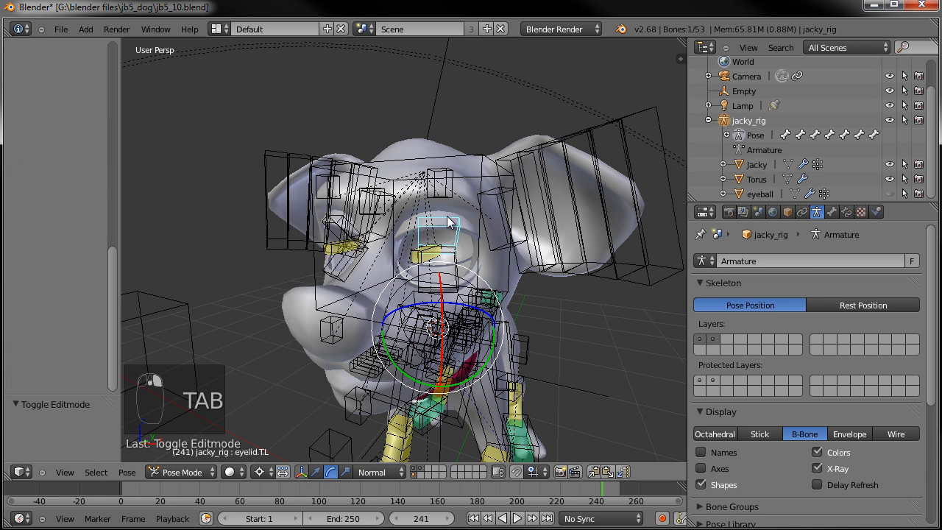
pyautogui.scroll(2, 453, 232)
pyautogui.hotkey('ctrl', ',')
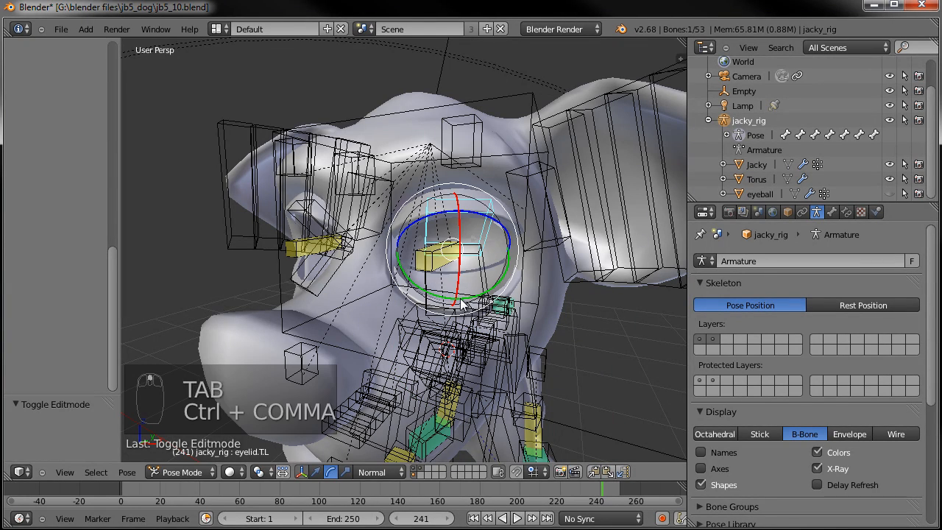
pyautogui.moveTo(440, 228); pyautogui.dragTo(516, 211)
pyautogui.moveTo(516, 212); pyautogui.dragTo(439, 213, button='middle')
pyautogui.moveTo(390, 199); pyautogui.dragTo(358, 219)
pyautogui.click(358, 219)
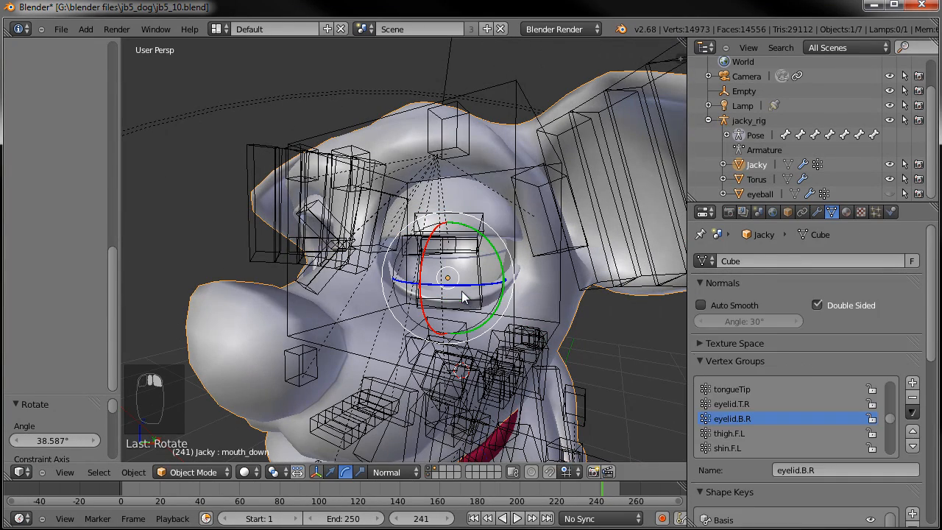
pyautogui.moveTo(451, 267)
pyautogui.mouseDown()
pyautogui.moveTo(443, 263)
pyautogui.moveTo(491, 240)
pyautogui.moveTo(468, 270)
pyautogui.moveTo(437, 248)
pyautogui.moveTo(446, 267)
pyautogui.mouseUp()
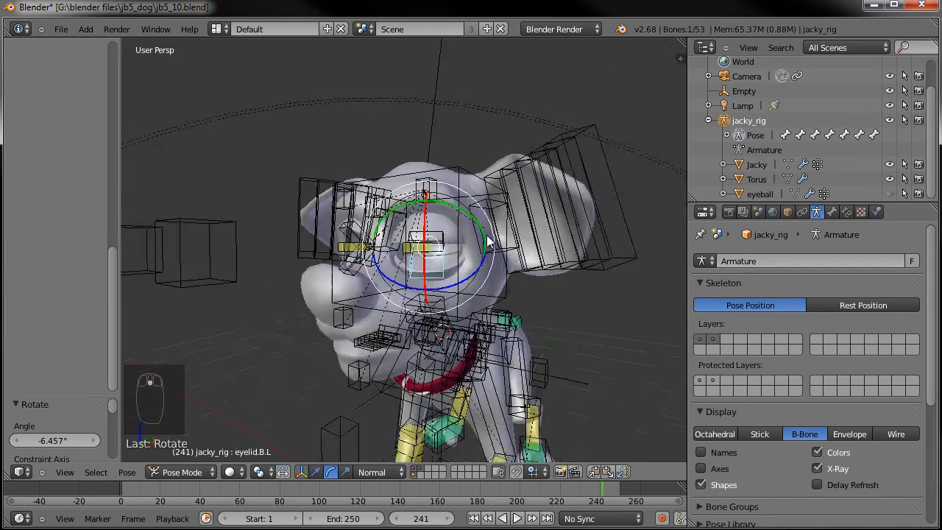
pyautogui.moveTo(487, 240); pyautogui.dragTo(485, 242, button='middle')
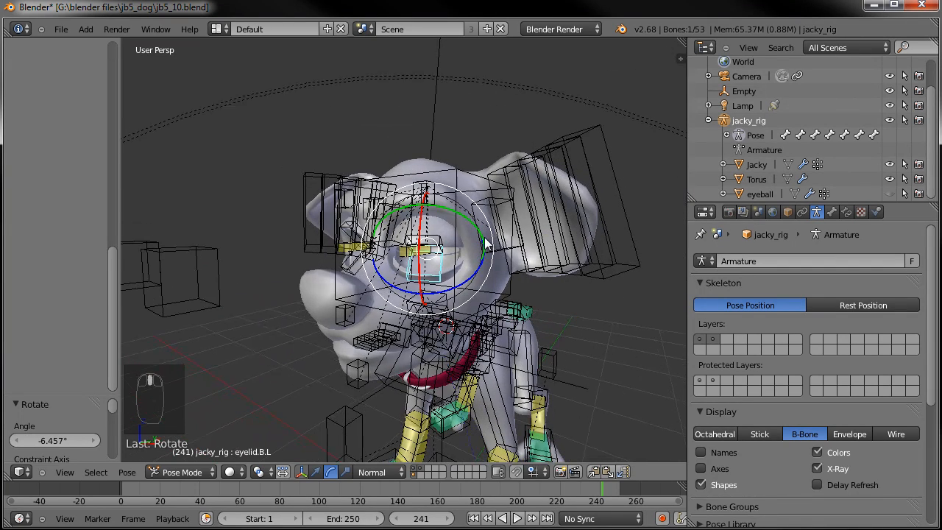
# Step: Edit the Jacky mesh, clear the selection and select the vertices belonging to the head vertex group
pyautogui.rightClick(419, 166)
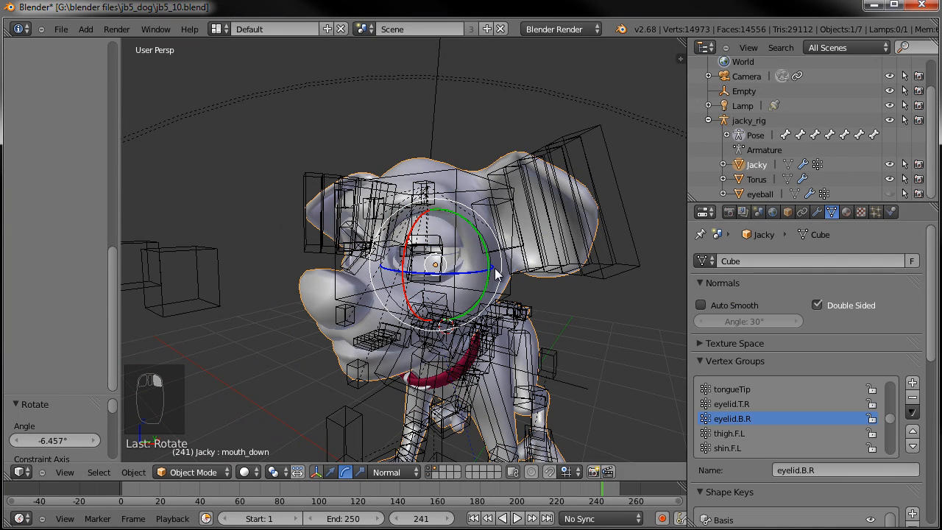
pyautogui.press('Tab')
pyautogui.press('a')
pyautogui.press('a')
pyautogui.press('a')
pyautogui.press('a')
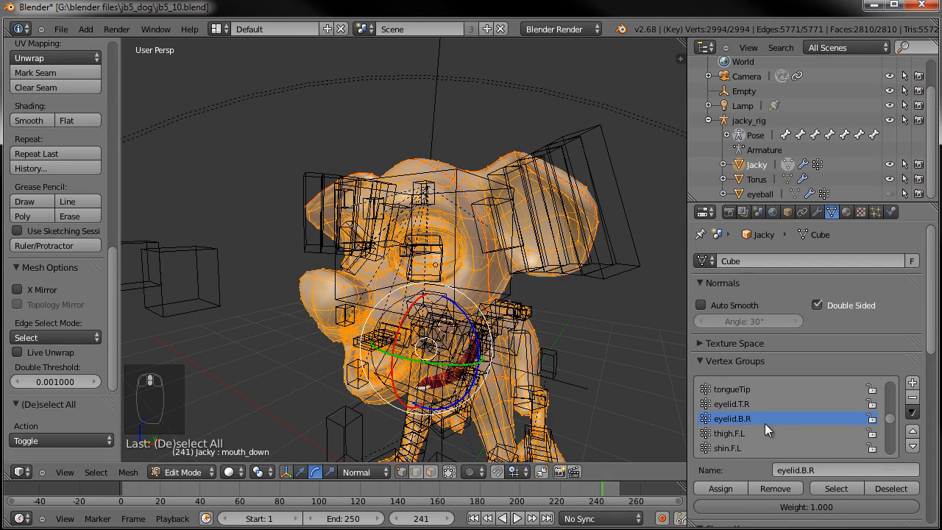
pyautogui.press('a')
pyautogui.press('a')
pyautogui.scroll(-3, 783, 435)
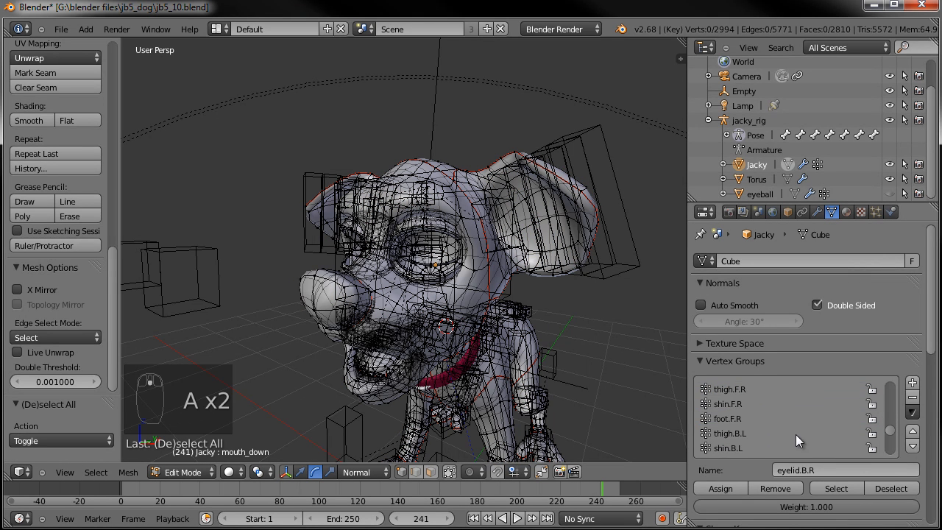
pyautogui.moveTo(891, 425); pyautogui.dragTo(893, 398)
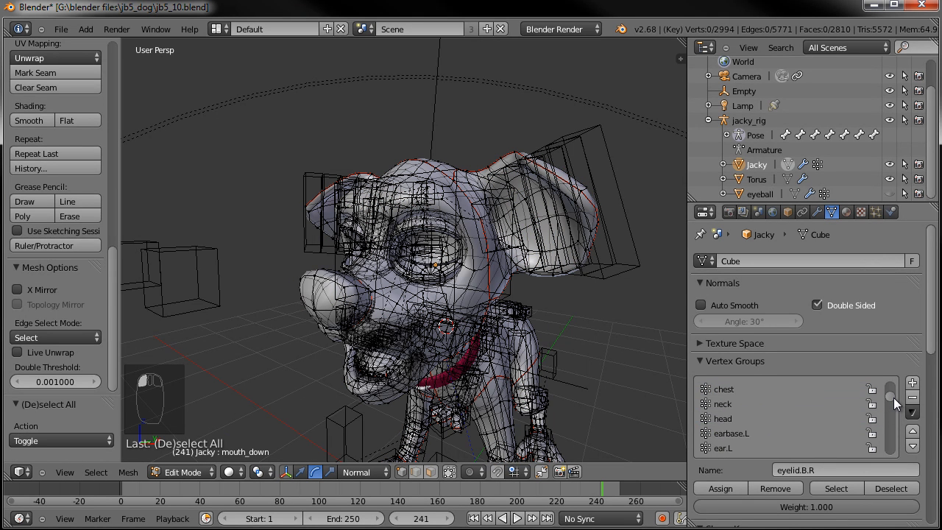
pyautogui.click(736, 418)
pyautogui.click(836, 488)
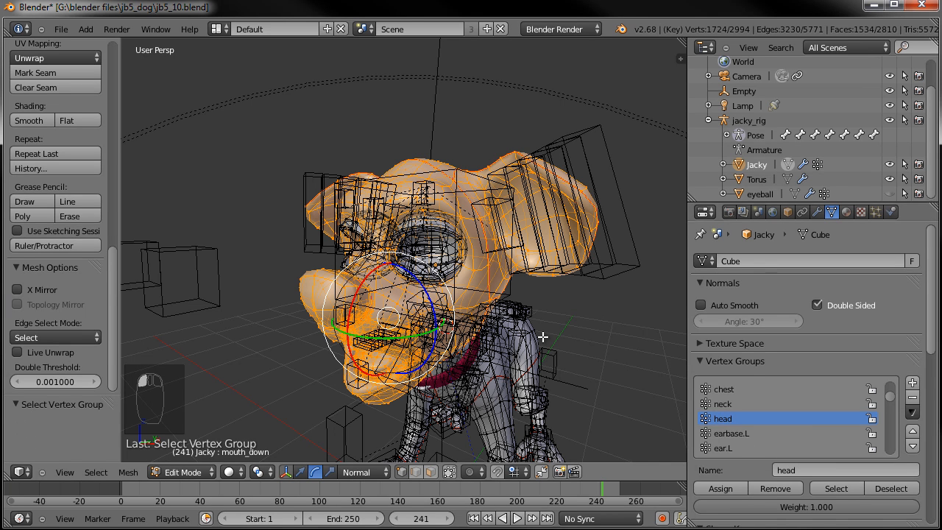
# Step: Remove the selected head vertices from the eyelid.T.L, eyelid.B.L, eyelid.T.R and eyelid.B.R vertex groups
pyautogui.scroll(-4, 773, 431)
pyautogui.click(748, 433)
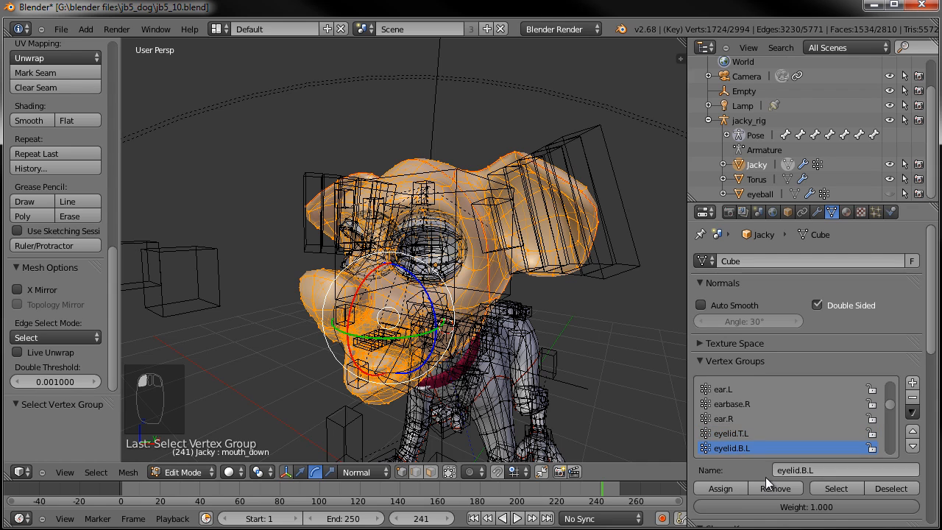
pyautogui.scroll(-6, 767, 430)
pyautogui.click(768, 431)
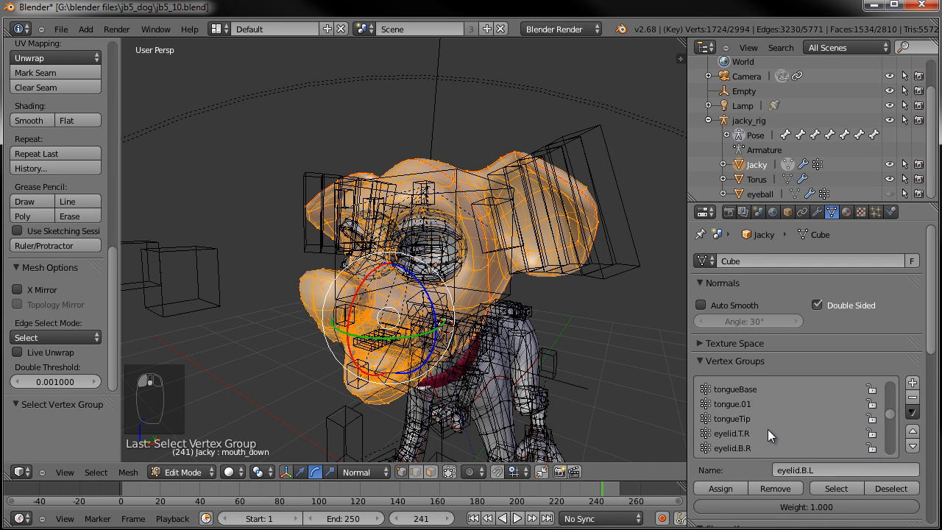
pyautogui.click(752, 448)
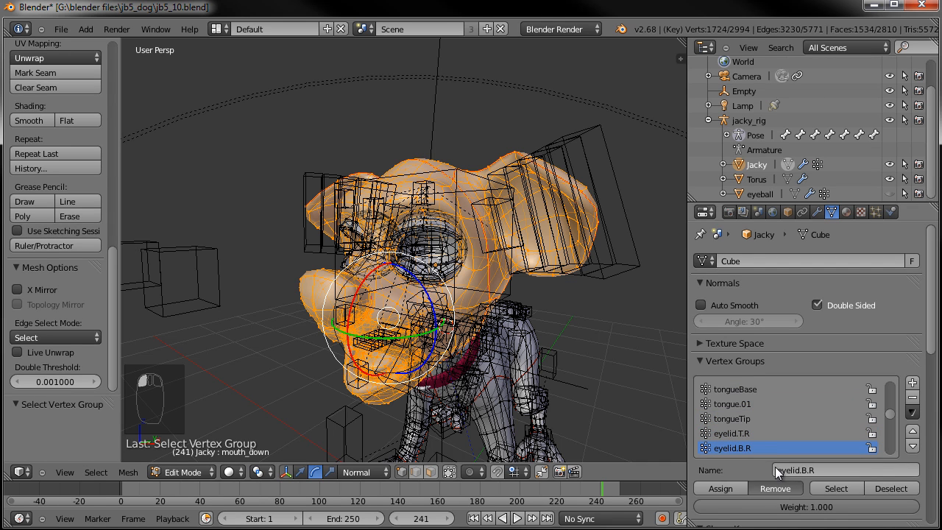
# Step: Leave Edit Mode and test the left eyelid by rotating eyelid.B.L, clearing its rotation and rotating by about -25°
pyautogui.press('a')
pyautogui.press('Tab')
pyautogui.scroll(4, 439, 291)
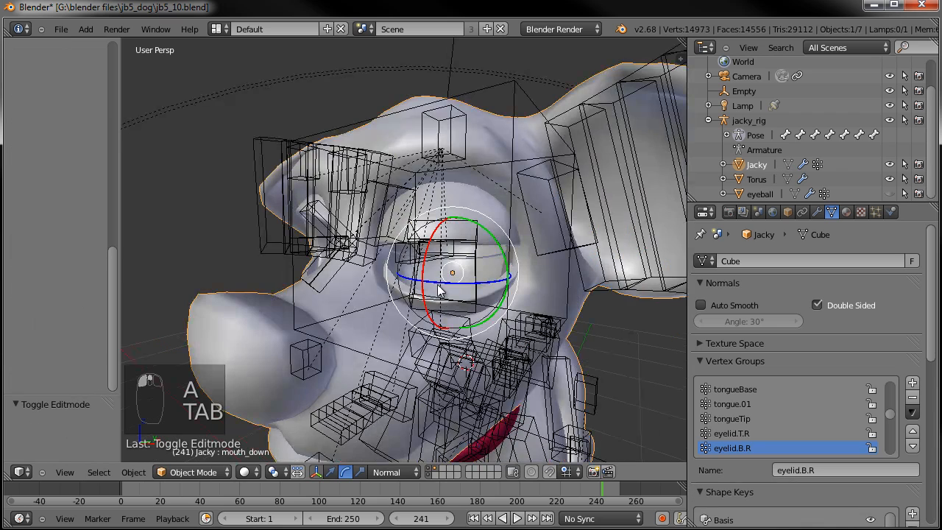
pyautogui.rightClick(478, 296)
pyautogui.moveTo(444, 265)
pyautogui.mouseDown()
pyautogui.moveTo(444, 257)
pyautogui.moveTo(492, 245)
pyautogui.moveTo(456, 259)
pyautogui.mouseUp()
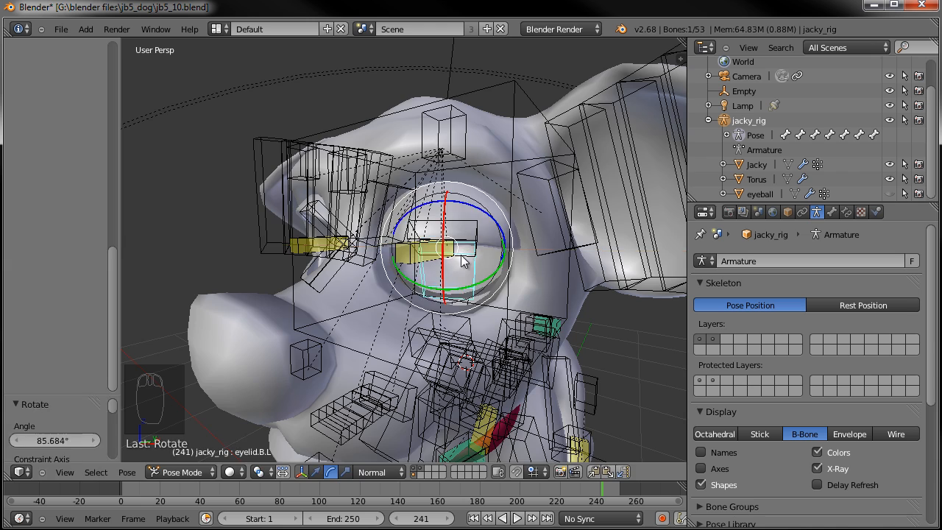
pyautogui.hotkey('alt', 'r')
pyautogui.moveTo(456, 259); pyautogui.dragTo(486, 247, button='middle')
pyautogui.moveTo(486, 246); pyautogui.dragTo(487, 217)
# Step: Lower the CTRLbrow.Mid and CTRLbrow.L bones to test a frowning brow over the left eye
pyautogui.rightClick(483, 212)
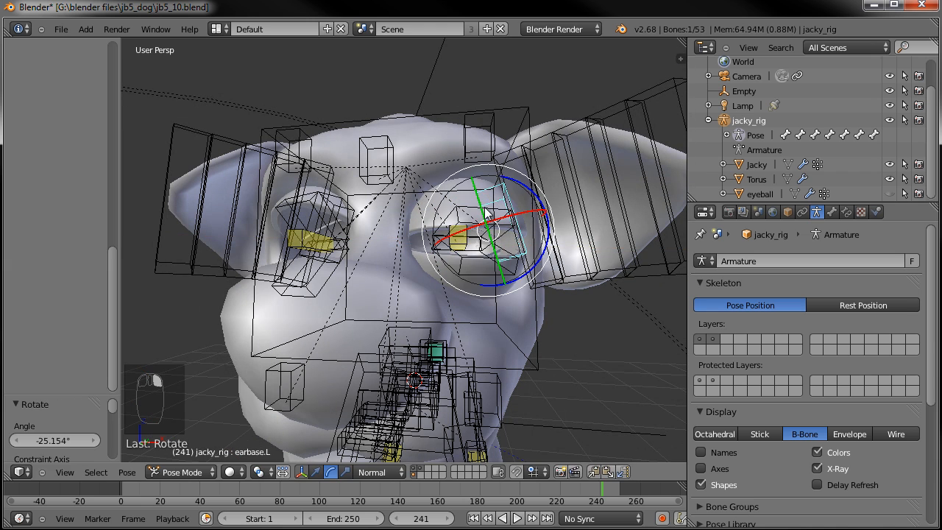
pyautogui.rightClick(394, 149)
pyautogui.press('g')
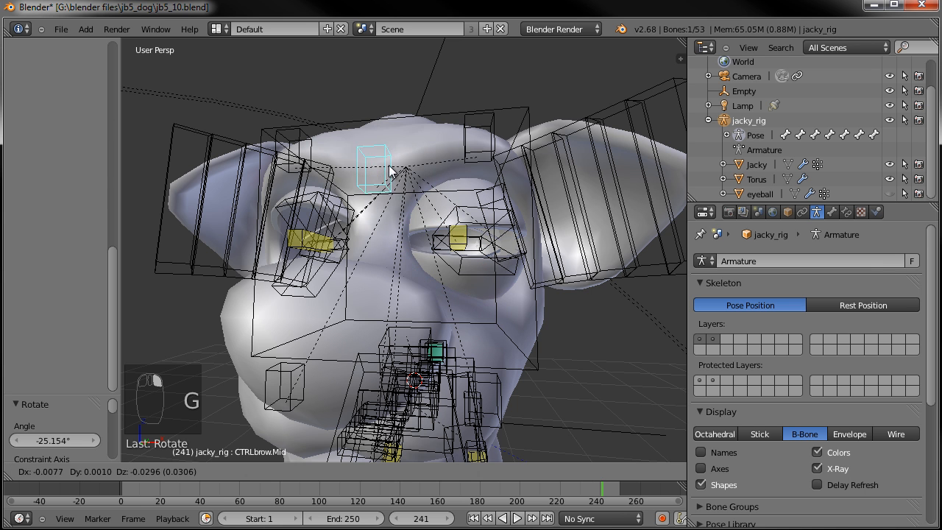
pyautogui.click(394, 178)
pyautogui.rightClick(472, 139)
pyautogui.rightClick(472, 140)
pyautogui.press('g')
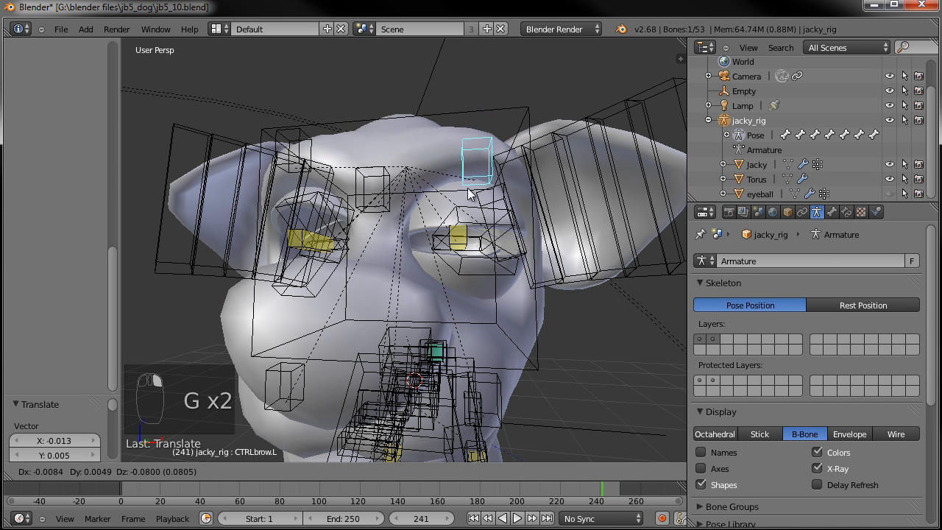
pyautogui.click(468, 218)
pyautogui.scroll(-3, 467, 219)
pyautogui.moveTo(467, 218); pyautogui.dragTo(478, 209, button='middle')
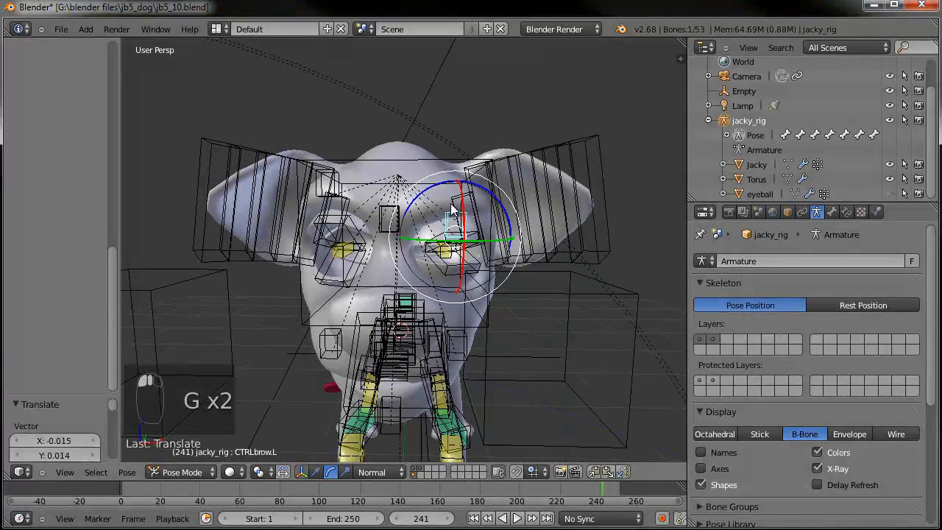
# Step: Select the Jacky mesh, reveal any hidden objects and deselect everything
pyautogui.press('a')
pyautogui.rightClick(415, 142)
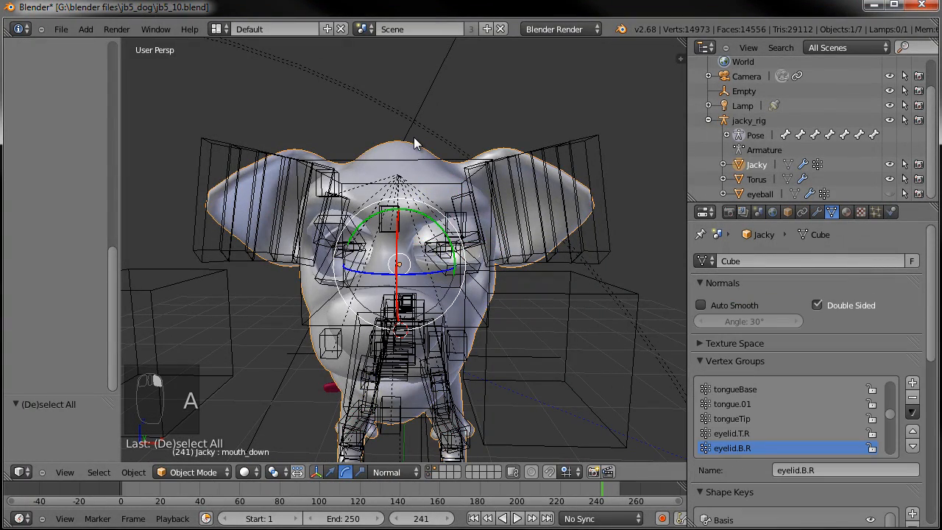
pyautogui.hotkey('alt', 'h')
pyautogui.press('a')
pyautogui.moveTo(414, 142); pyautogui.dragTo(410, 212, button='middle')
pyautogui.scroll(-5, 410, 211)
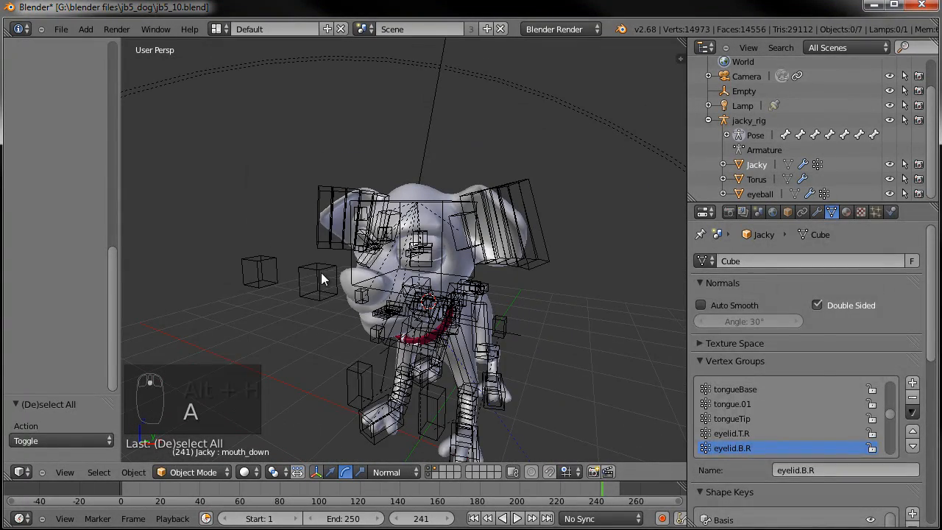
# Step: Select both eyeLook target bones in front of the face and put the armature in Edit Mode
pyautogui.rightClick(326, 275)
pyautogui.rightClick(256, 267)
pyautogui.keyDown('shift'); pyautogui.rightClick(312, 273); pyautogui.keyUp('shift')
pyautogui.moveTo(288, 269); pyautogui.dragTo(307, 327, button='middle')
pyautogui.press('KP_7')
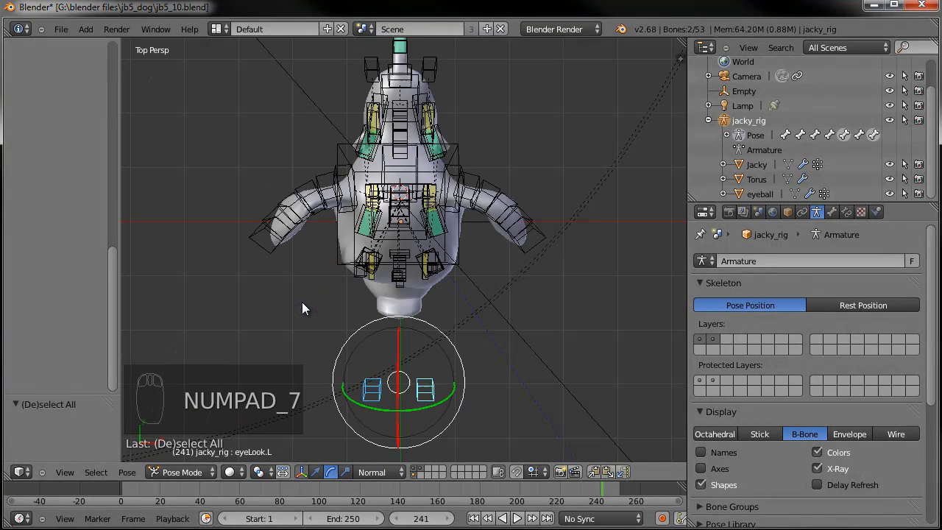
pyautogui.press('Tab')
pyautogui.press('KP_5')
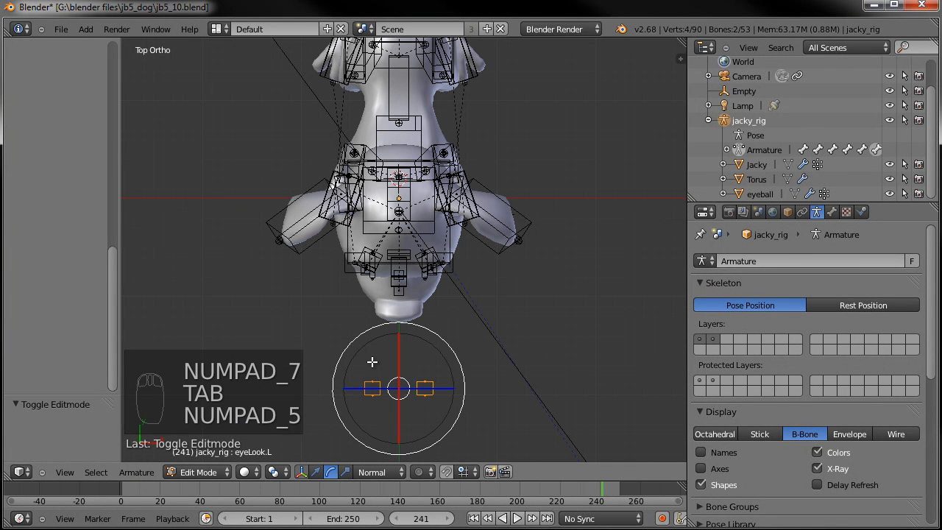
# Step: Try to snap the 3D cursor to the two eyeLook bones and add a new bone to the armature
pyautogui.keyDown('shift'); pyautogui.moveTo(378, 360); pyautogui.dragTo(392, 304, button='middle'); pyautogui.keyUp('shift')
pyautogui.hotkey('shift', 's')
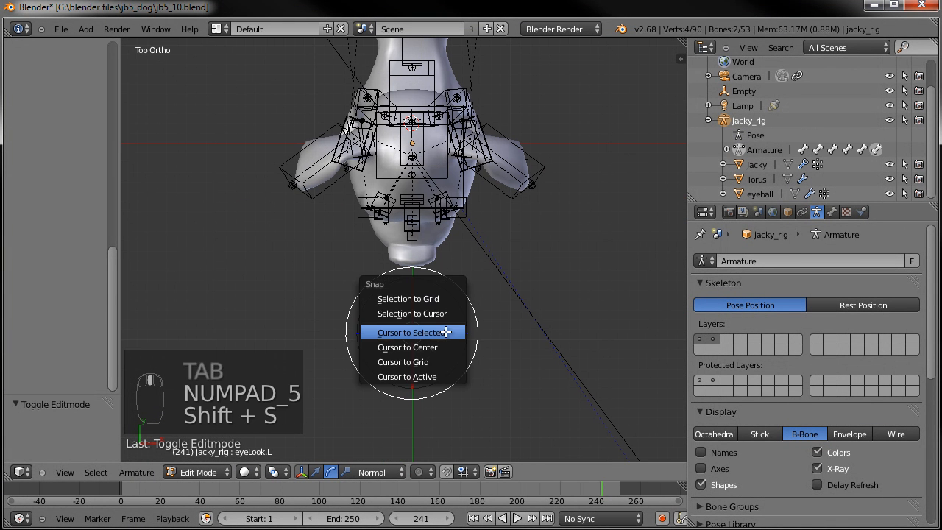
pyautogui.click(448, 332)
pyautogui.hotkey('shift', 'a')
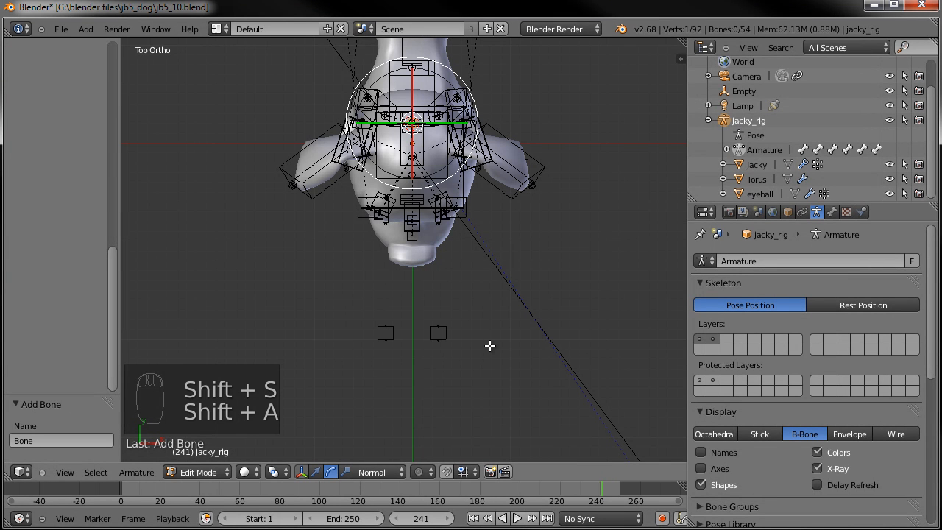
pyautogui.press('KP_3')
pyautogui.press('KP_Decimal')
pyautogui.press('KP_3')
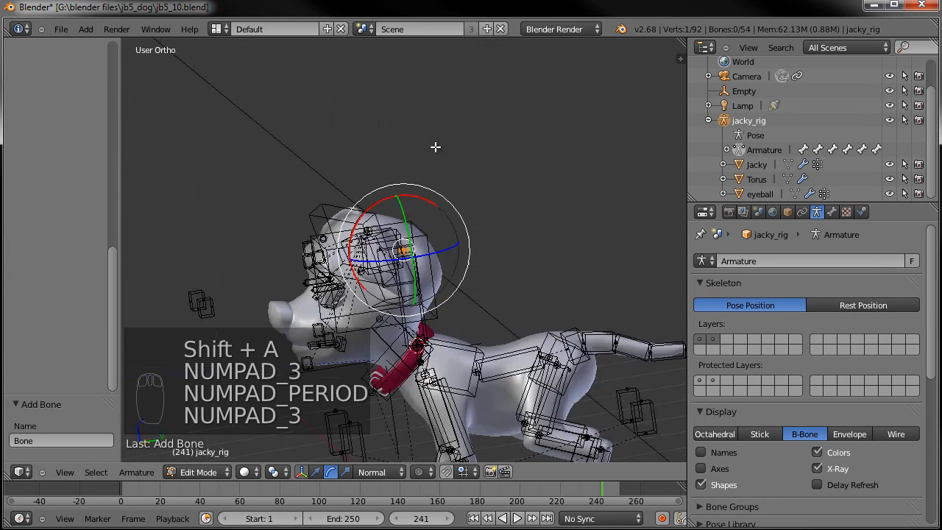
# Step: Move the new bone in front of the face around the eyeLook bones and scale it down to about 0.41
pyautogui.rightClick(417, 285)
pyautogui.rightClick(414, 290)
pyautogui.press('g')
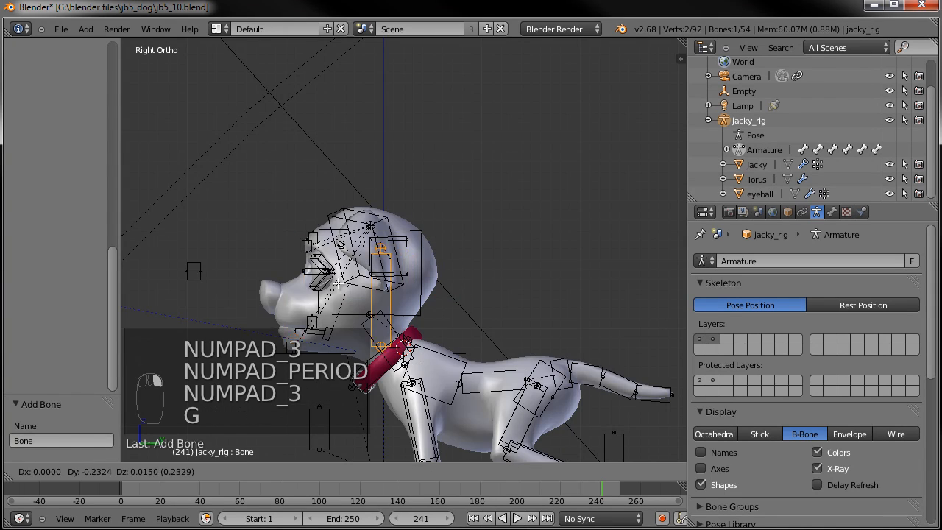
pyautogui.click(252, 281)
pyautogui.keyDown('shift'); pyautogui.moveTo(290, 266); pyautogui.dragTo(543, 195, button='middle'); pyautogui.keyUp('shift')
pyautogui.press('g')
pyautogui.click(505, 175)
pyautogui.press('s')
pyautogui.click(475, 205)
pyautogui.press('g')
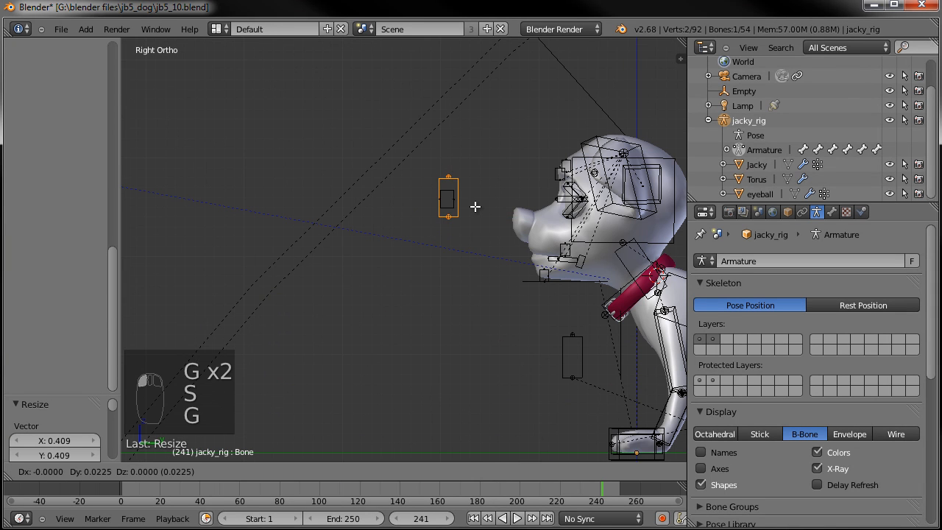
# Step: Scale the new bone by about 0.647 and centre it around the eye-target bones in side view
pyautogui.click(465, 209)
pyautogui.press('s')
pyautogui.click(461, 210)
pyautogui.press('g')
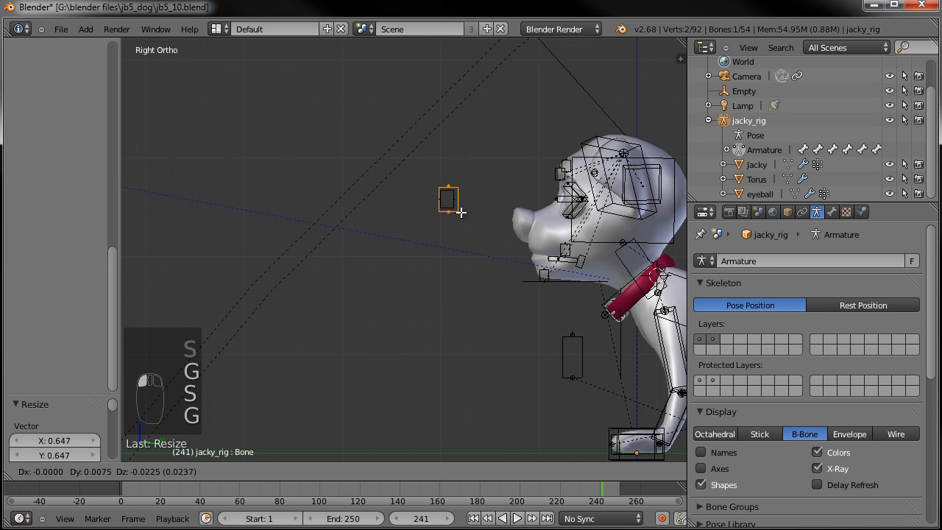
pyautogui.click(459, 211)
# Step: In top view, widen the bone's B-Bone display size along X by about 3.98 so it encloses both eye-target bones
pyautogui.scroll(4, 452, 217)
pyautogui.scroll(-1, 439, 243)
pyautogui.press('KP_7')
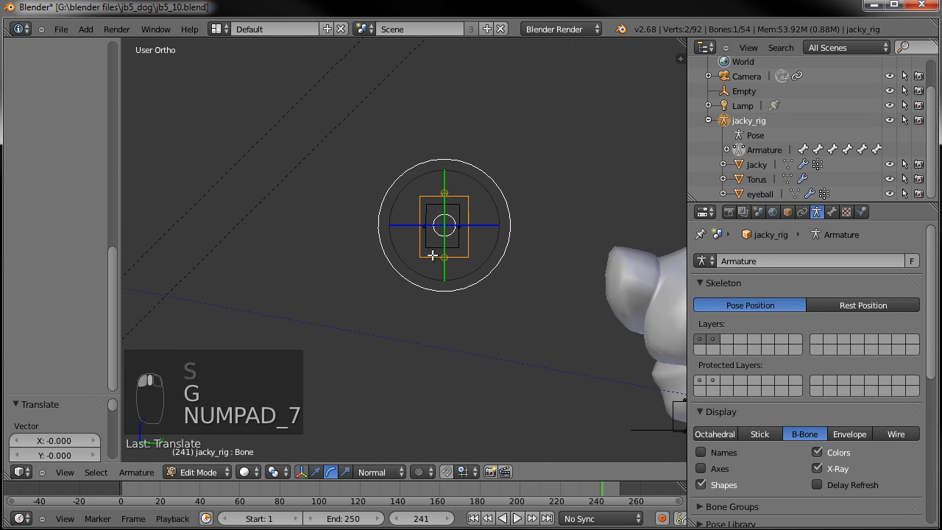
pyautogui.hotkey('ctrl', 'alt', 's')
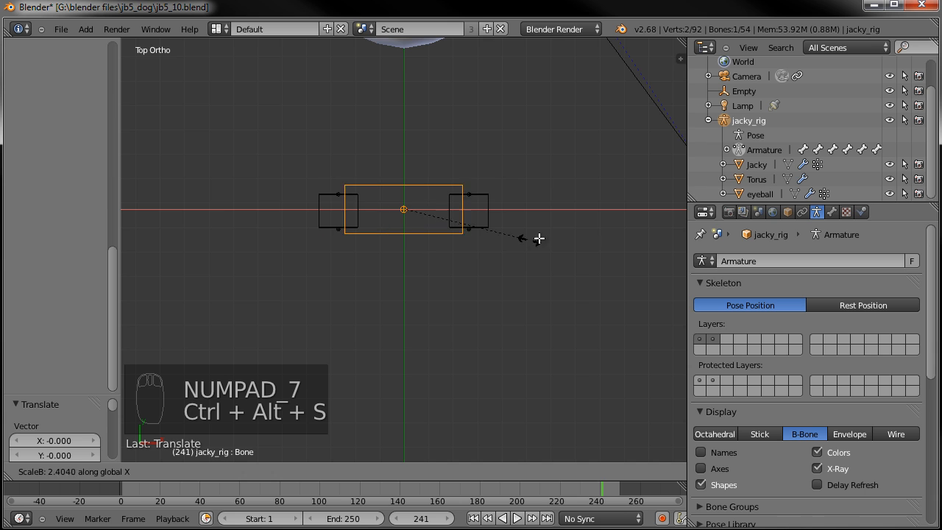
pyautogui.click(613, 223)
pyautogui.moveTo(614, 223); pyautogui.dragTo(510, 226, button='middle')
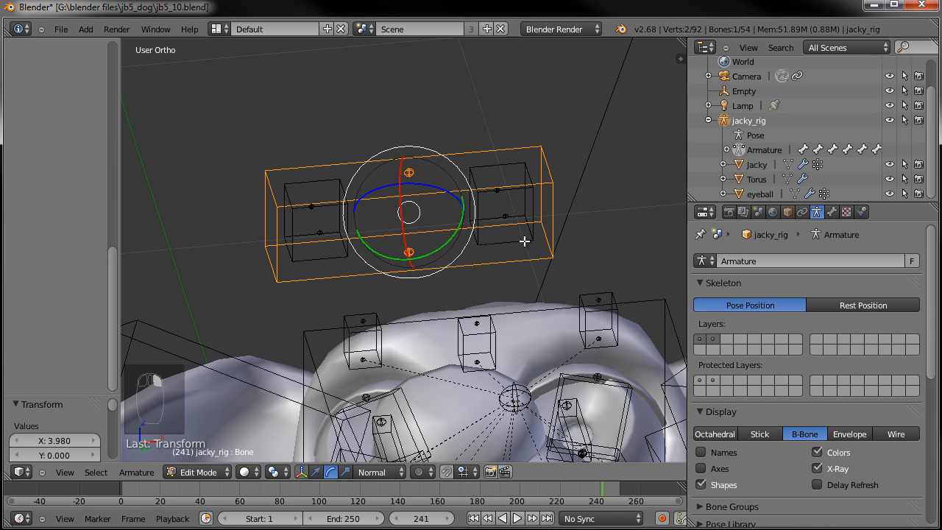
# Step: Parent both eyeLook bones to the wide surrounding bone with Keep Offset
pyautogui.rightClick(471, 201)
pyautogui.keyDown('shift'); pyautogui.rightClick(359, 231); pyautogui.keyUp('shift')
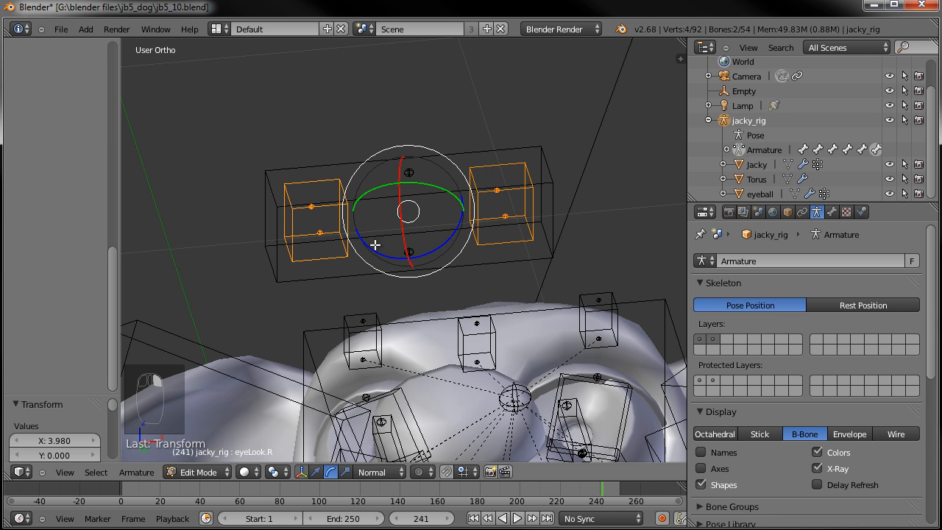
pyautogui.keyDown('shift'); pyautogui.rightClick(517, 148); pyautogui.keyUp('shift')
pyautogui.hotkey('ctrl', 'p')
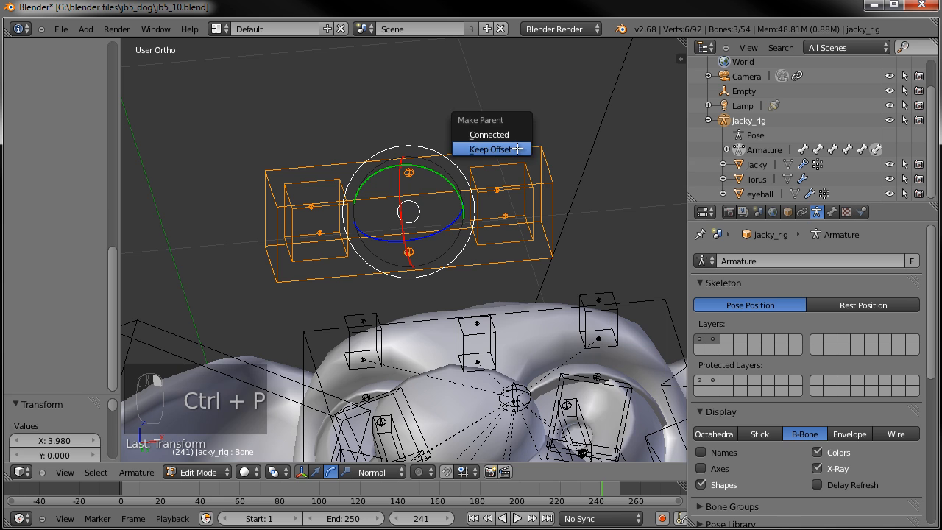
pyautogui.click(517, 148)
pyautogui.press('a')
# Step: Switch to Pose Mode and test the eye tracking by moving the wide parent bone around in front of the face
pyautogui.press('Tab')
pyautogui.rightClick(465, 151)
pyautogui.scroll(-4, 466, 150)
pyautogui.moveTo(466, 150); pyautogui.dragTo(485, 164, button='middle')
pyautogui.press('g')
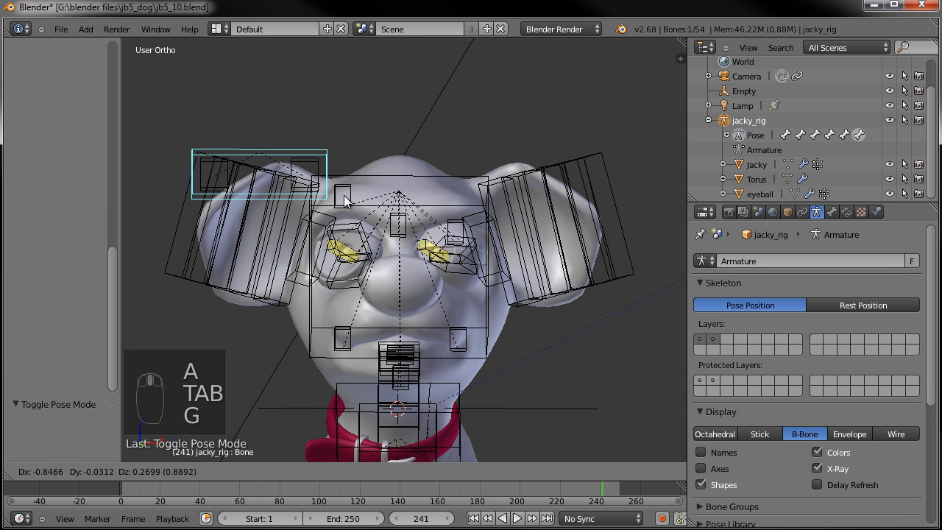
pyautogui.rightClick(550, 215)
pyautogui.scroll(-2, 550, 215)
pyautogui.moveTo(549, 215); pyautogui.dragTo(374, 206, button='middle')
pyautogui.press('g')
pyautogui.rightClick(508, 265)
pyautogui.moveTo(513, 249); pyautogui.dragTo(383, 248, button='middle')
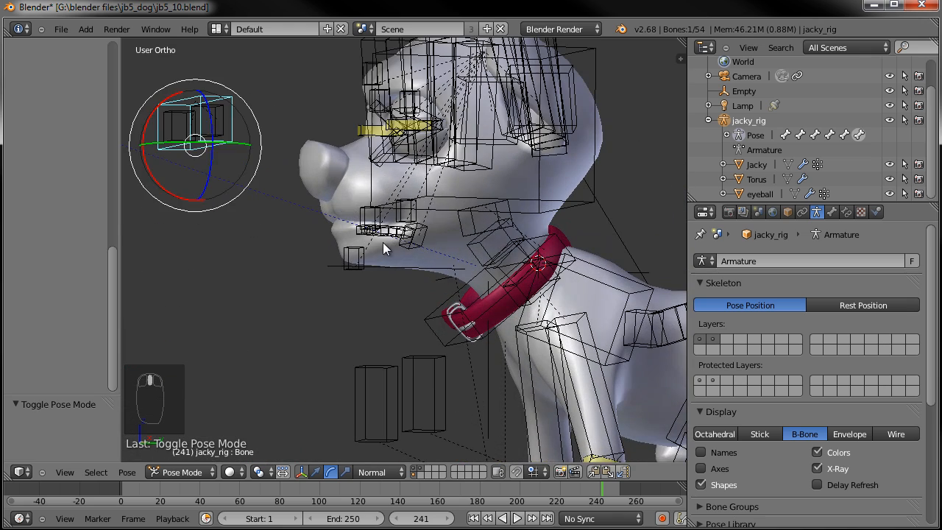
# Step: Move the CTRLchin bone downward to open the dog's mouth
pyautogui.rightClick(358, 259)
pyautogui.press('g')
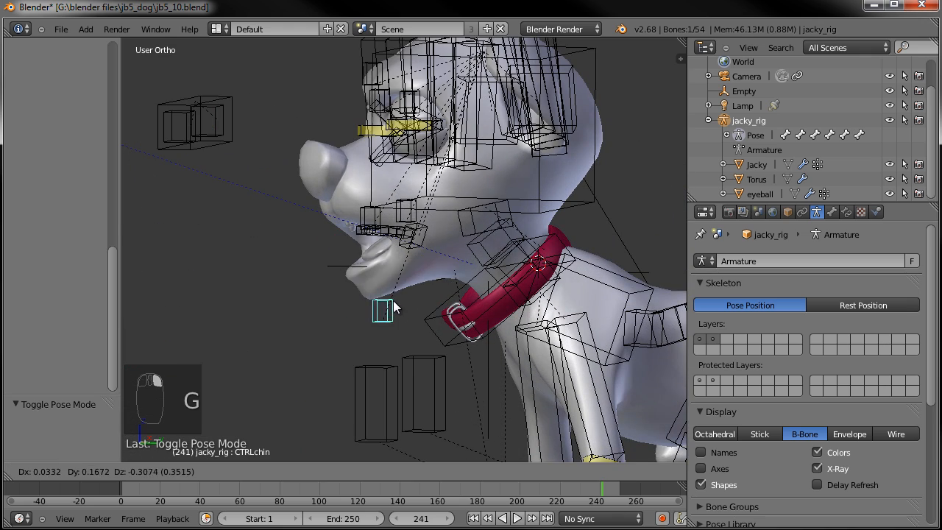
pyautogui.click(394, 290)
# Step: Try moving the tongueTip bone inside the open mouth
pyautogui.scroll(4, 385, 245)
pyautogui.rightClick(323, 212)
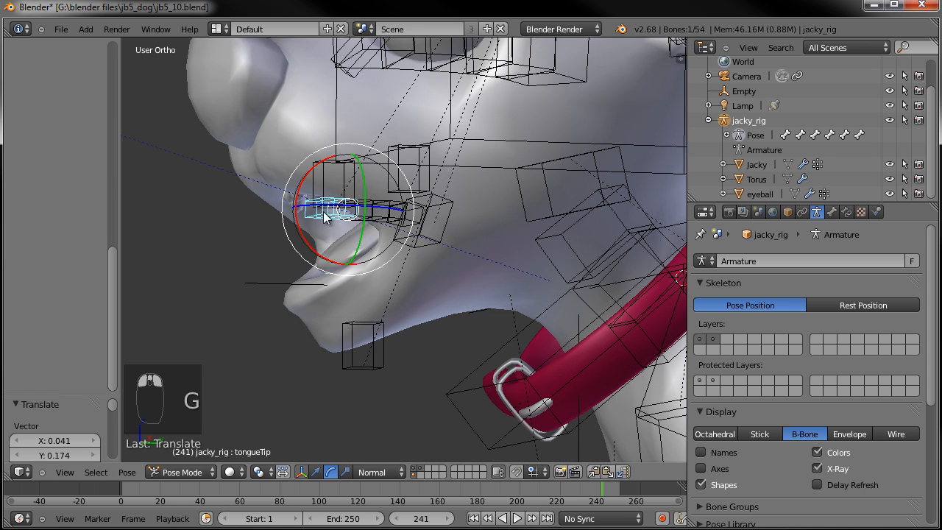
pyautogui.press('g')
pyautogui.rightClick(365, 179)
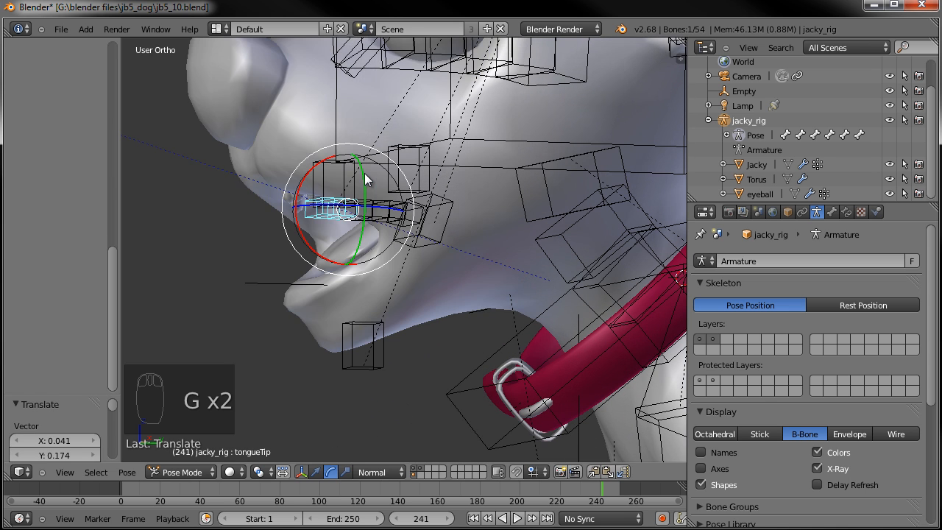
# Step: In Edit Mode on the Jacky mesh, select all vertices of the head vertex group
pyautogui.rightClick(307, 154)
pyautogui.scroll(-3, 309, 166)
pyautogui.moveTo(394, 221)
pyautogui.mouseDown(button='middle')
pyautogui.moveTo(372, 230)
pyautogui.moveTo(386, 228)
pyautogui.mouseUp(button='middle')
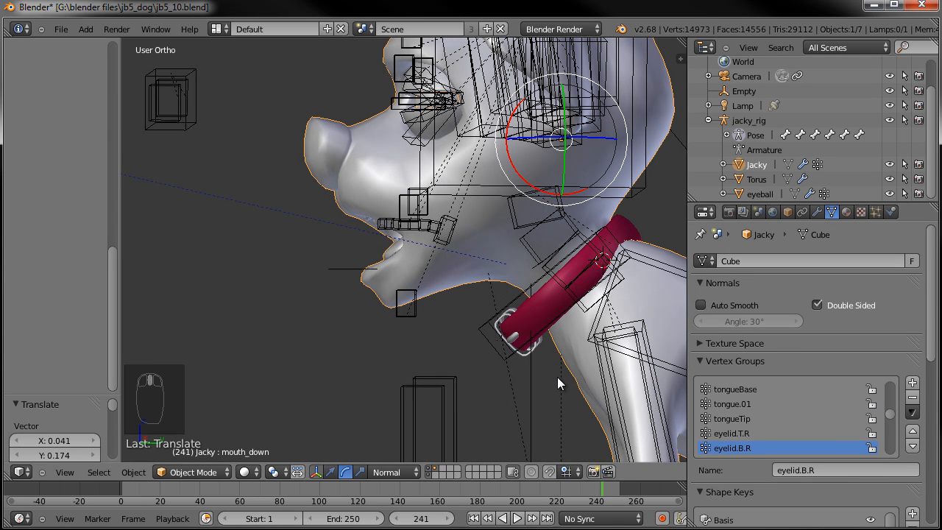
pyautogui.scroll(10, 757, 427)
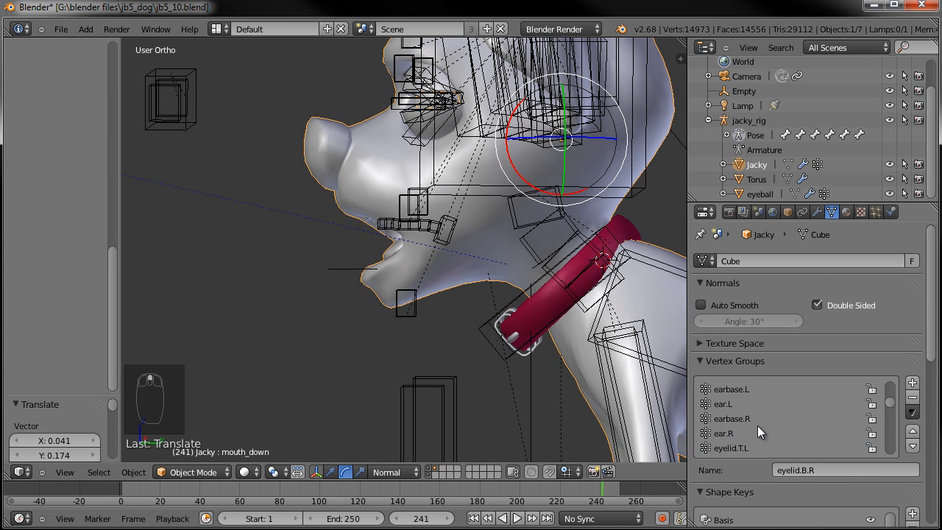
pyautogui.click(744, 431)
pyautogui.press('Tab')
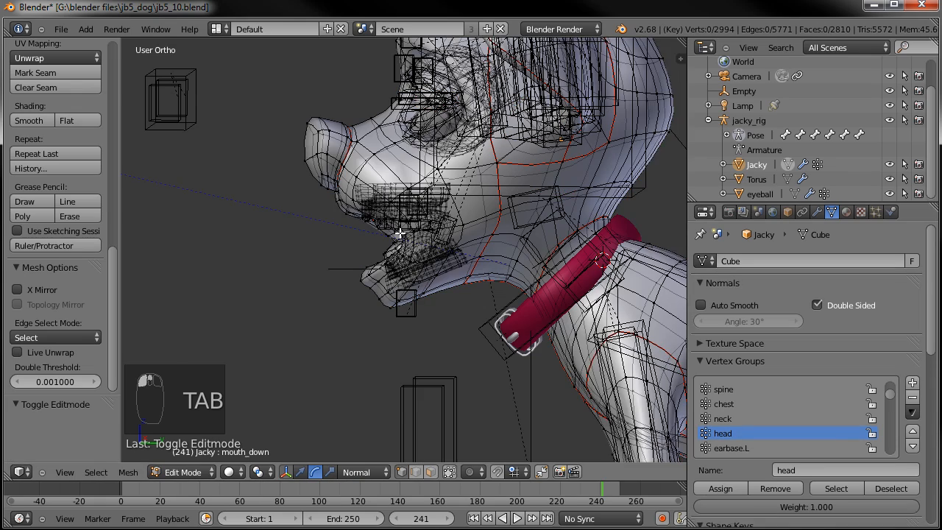
pyautogui.click(826, 484)
pyautogui.moveTo(541, 276); pyautogui.dragTo(540, 313, button='middle')
# Step: Remove the selected head vertices from the tongueBase, tongue.01 and tongueTip vertex groups and leave Edit Mode
pyautogui.scroll(-3, 729, 411)
pyautogui.scroll(-5, 756, 412)
pyautogui.click(752, 418)
pyautogui.click(776, 489)
pyautogui.click(760, 433)
pyautogui.click(753, 449)
pyautogui.click(774, 488)
pyautogui.press('Tab')
# Step: Try moving the CTRLchin bone to check how the tongue follows the jaw
pyautogui.moveTo(357, 274); pyautogui.dragTo(467, 328, button='middle')
pyautogui.scroll(3, 466, 328)
pyautogui.keyDown('shift'); pyautogui.moveTo(398, 338); pyautogui.dragTo(427, 298, button='middle'); pyautogui.keyUp('shift')
pyautogui.rightClick(497, 264)
pyautogui.scroll(-2, 490, 296)
pyautogui.moveTo(488, 297); pyautogui.dragTo(509, 249, button='middle')
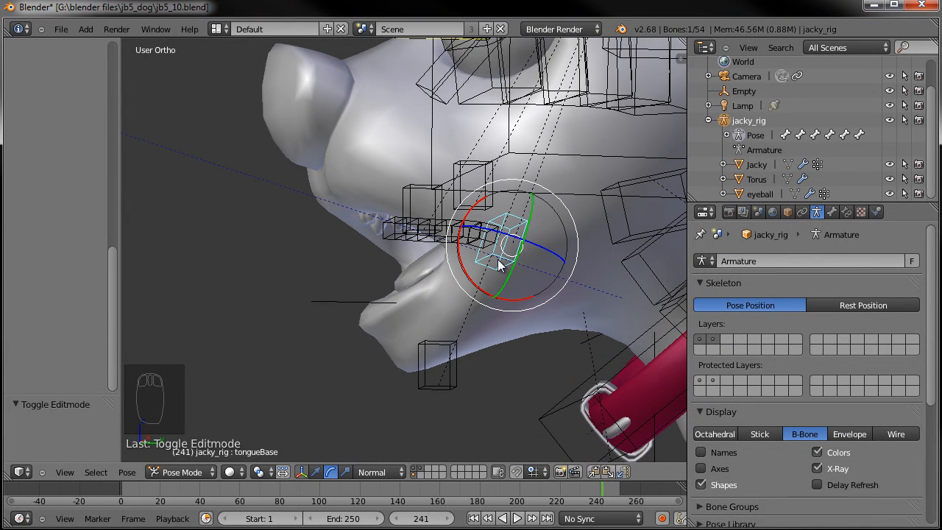
pyautogui.rightClick(457, 370)
pyautogui.press('g')
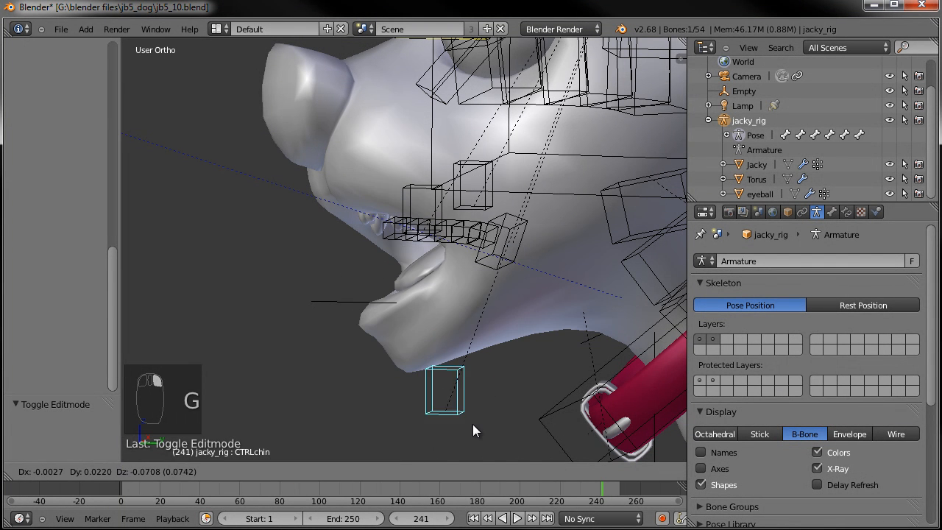
pyautogui.rightClick(504, 251)
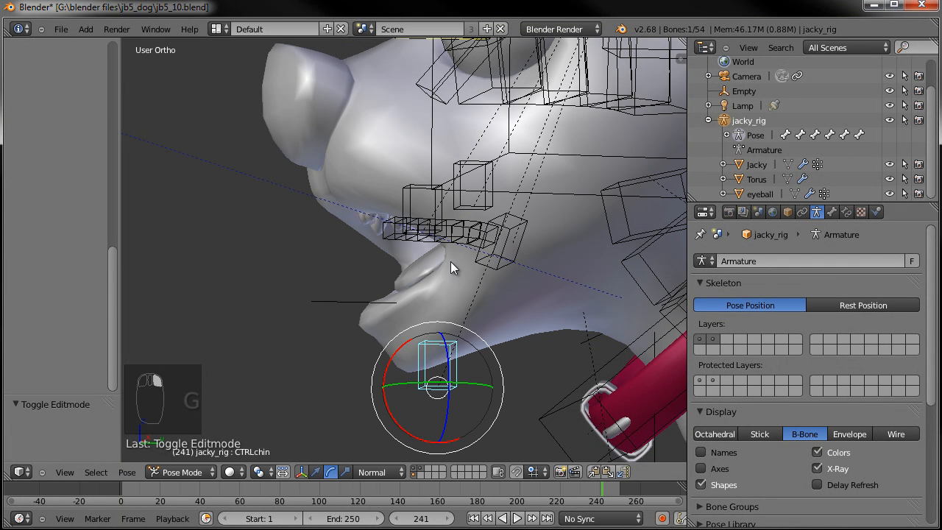
# Step: Try rotating the tongueBase bone about its local X axis, and undo the rotation
pyautogui.rightClick(515, 237)
pyautogui.press('r')
pyautogui.press('x')
pyautogui.press('x')
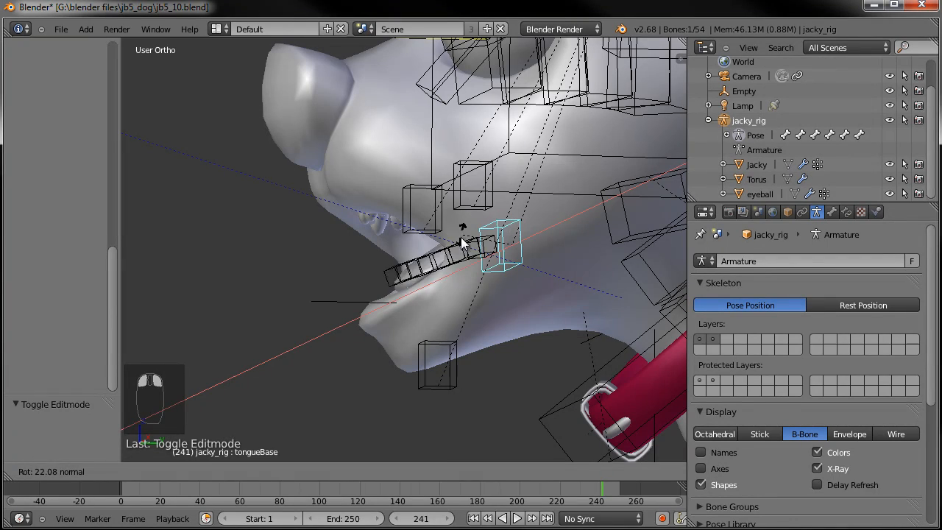
pyautogui.click(462, 234)
pyautogui.hotkey('ctrl', 'z')
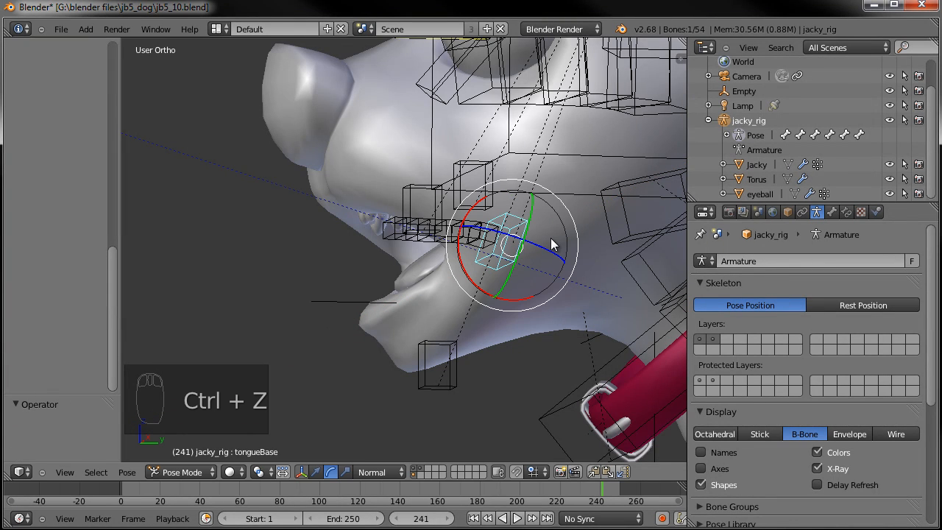
pyautogui.moveTo(541, 283); pyautogui.dragTo(347, 331, button='middle')
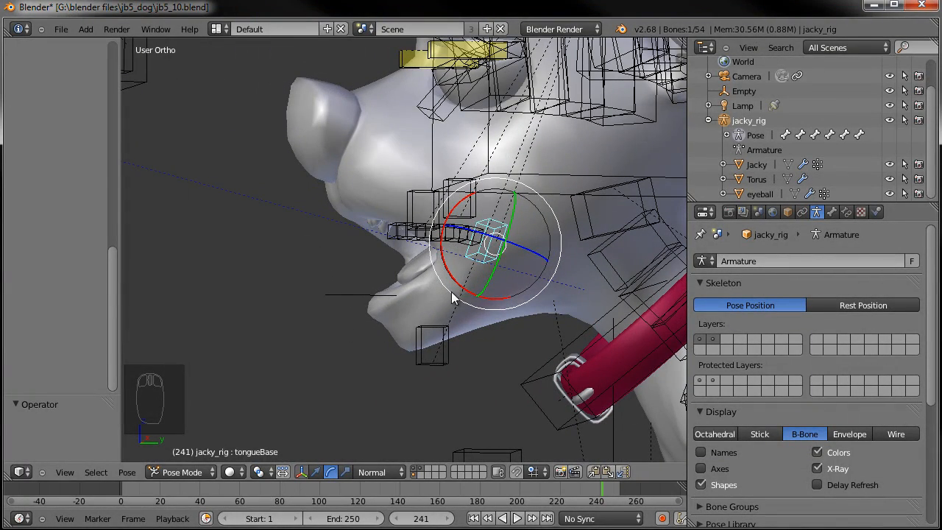
# Step: Adjust the position of the CTRLchin bone below the open jaw
pyautogui.rightClick(437, 332)
pyautogui.press('g')
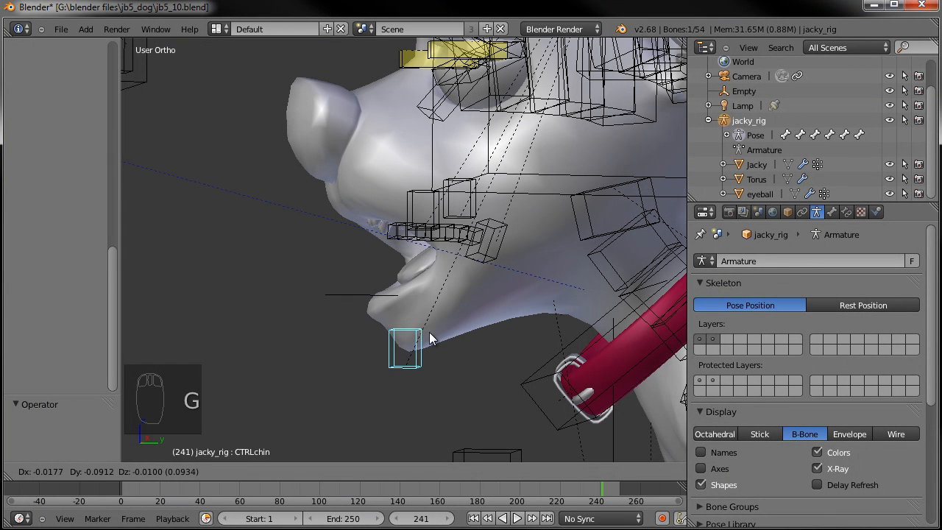
pyautogui.click(440, 285)
pyautogui.moveTo(440, 285)
pyautogui.mouseDown(button='middle')
pyautogui.moveTo(443, 297)
pyautogui.moveTo(417, 265)
pyautogui.moveTo(448, 290)
pyautogui.mouseUp(button='middle')
# Step: Enter Edit Mode on the Jacky mesh and select an edge loop around the tongue
pyautogui.rightClick(417, 265)
pyautogui.press('Tab')
pyautogui.scroll(3, 412, 271)
pyautogui.rightClick(483, 251)
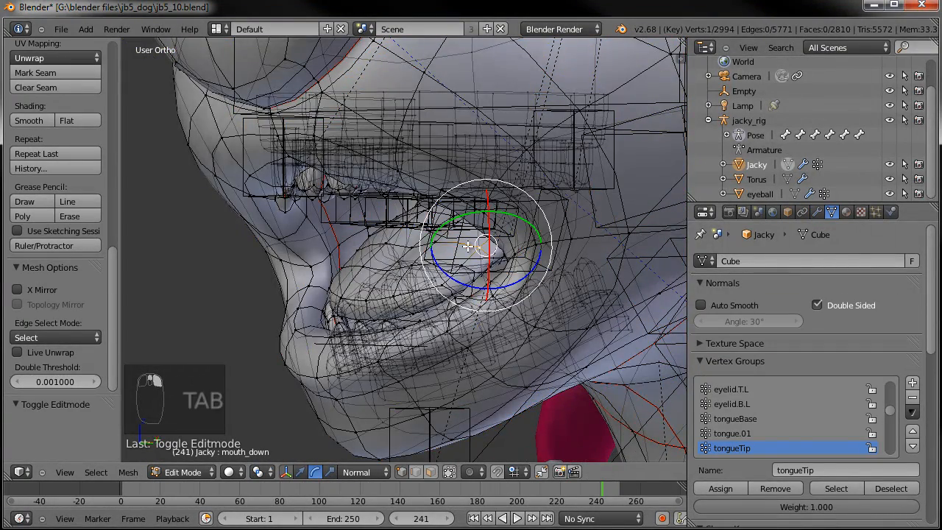
pyautogui.keyDown('alt'); pyautogui.rightClick(468, 247); pyautogui.keyUp('alt')
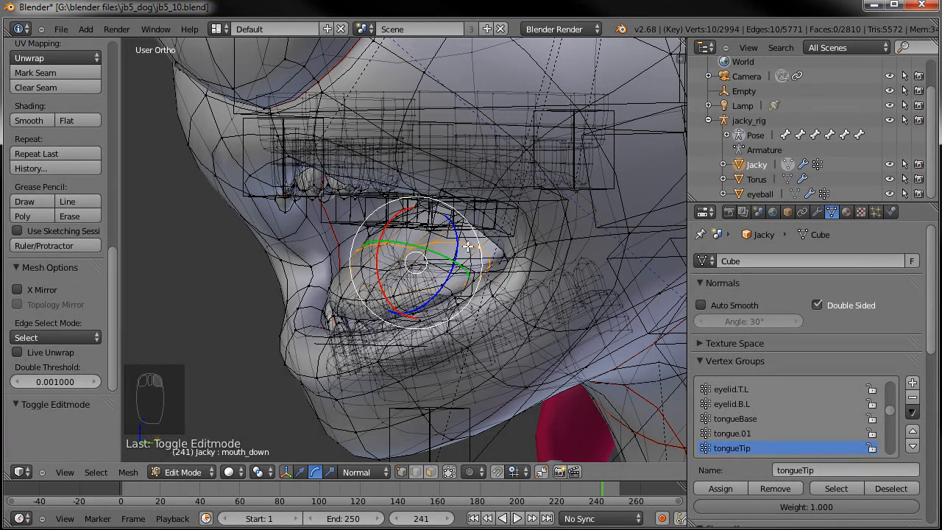
# Step: Grow the selection eight times to cover the whole tongue
pyautogui.press('ctrl+KP_Add')
pyautogui.press('ctrl+KP_Add')
pyautogui.press('ctrl+KP_Add')
pyautogui.press('ctrl+KP_Add')
pyautogui.press('ctrl+KP_Add')
pyautogui.press('ctrl+KP_Add')
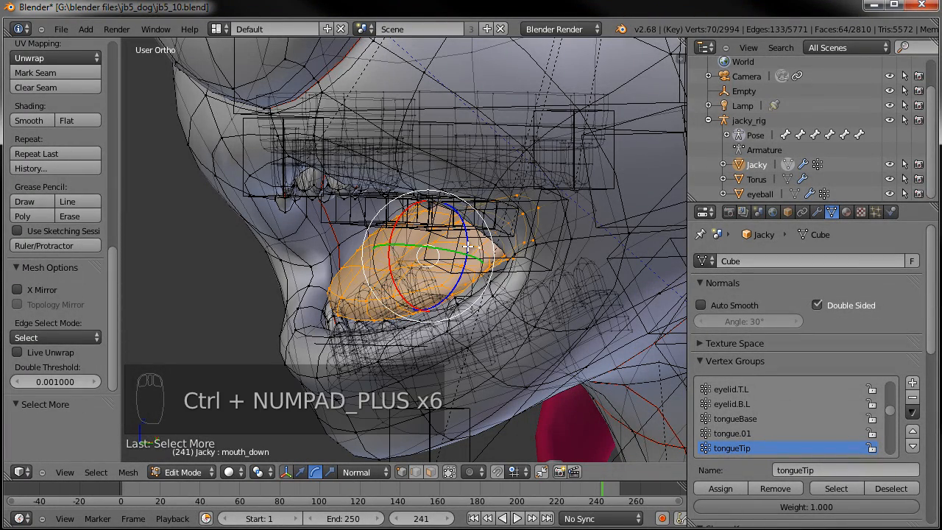
pyautogui.moveTo(429, 222); pyautogui.dragTo(496, 208, button='middle')
pyautogui.press('ctrl+KP_Add')
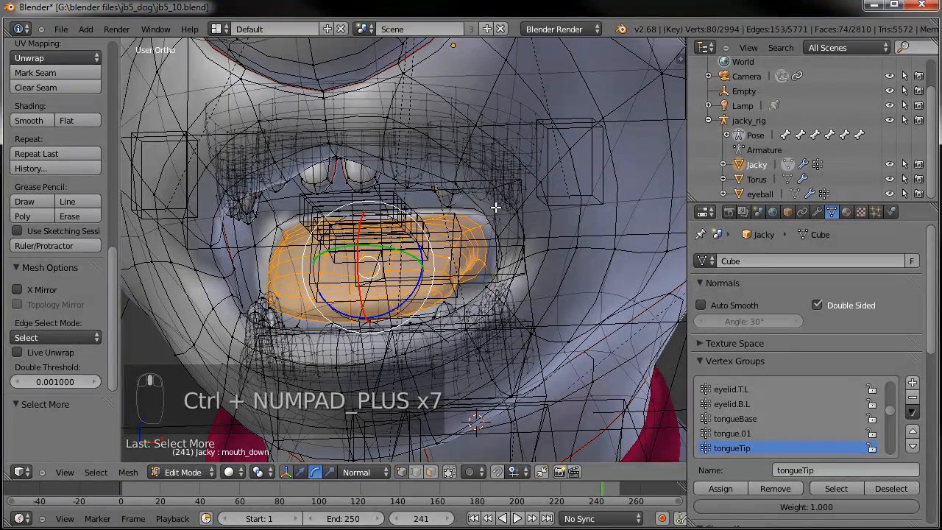
pyautogui.press('ctrl+KP_Add')
pyautogui.moveTo(480, 265); pyautogui.dragTo(462, 260, button='middle')
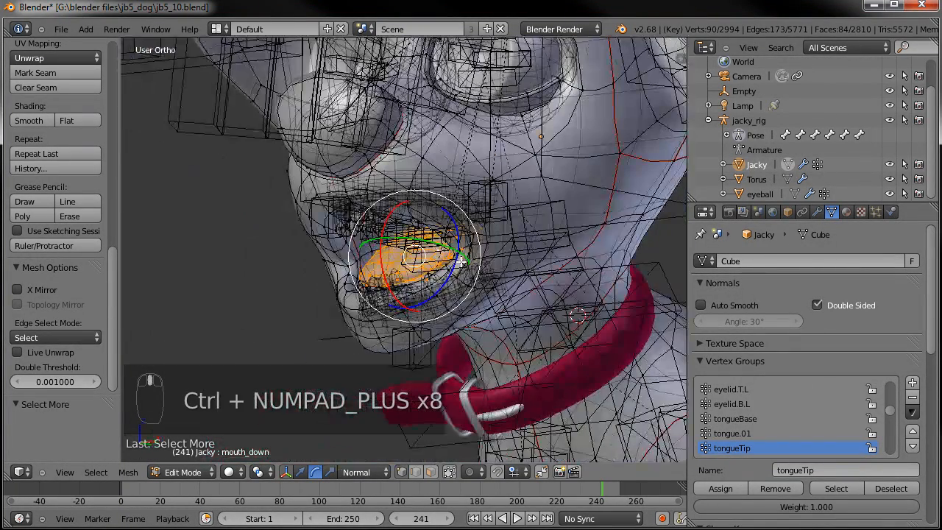
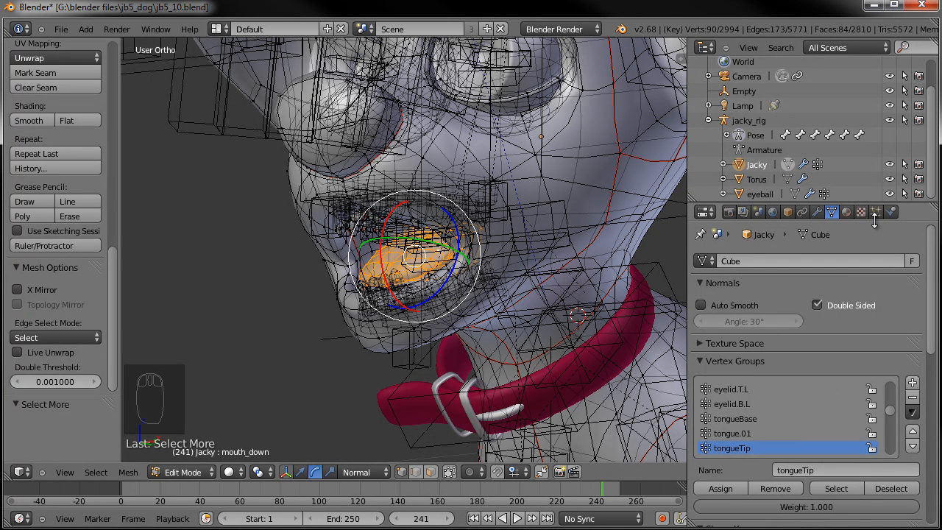
# Step: Show the mesh's shape key list from its first entry
pyautogui.scroll(-4, 740, 437)
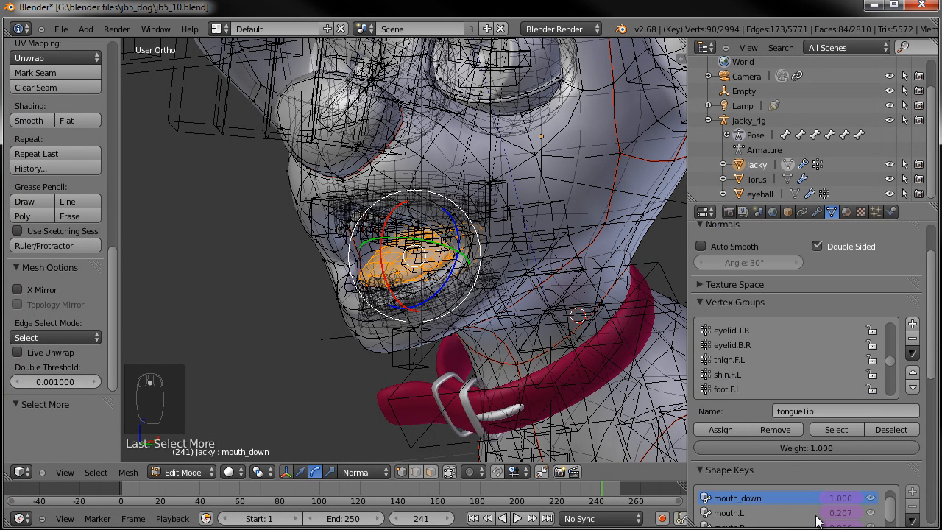
pyautogui.scroll(-6, 889, 468)
pyautogui.moveTo(892, 450); pyautogui.dragTo(893, 396)
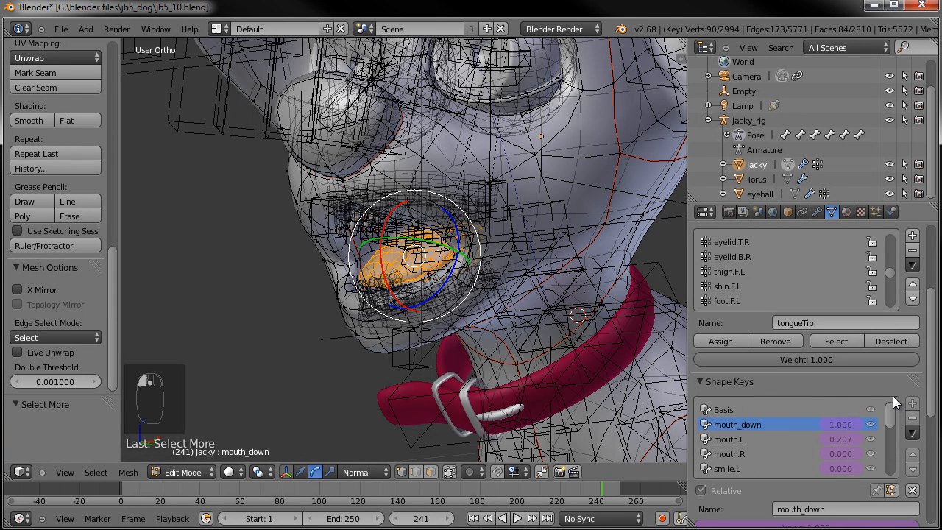
pyautogui.press('space')
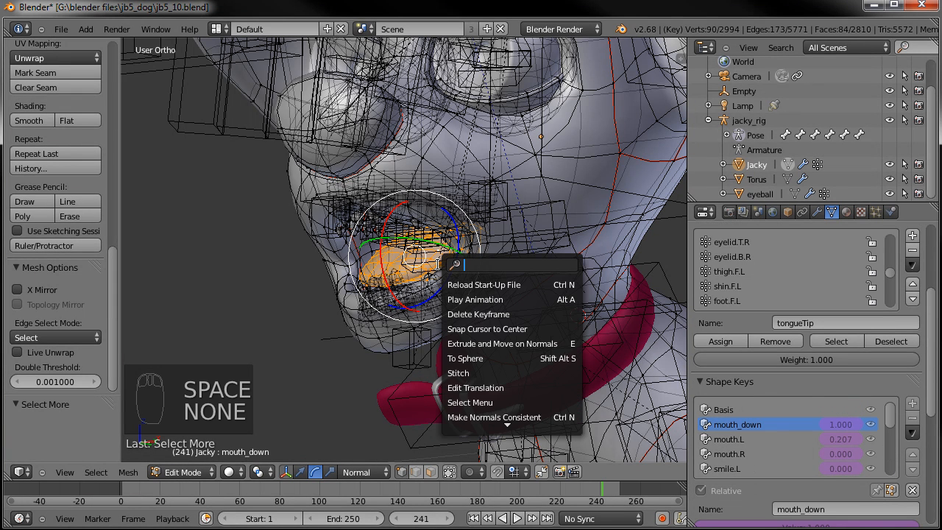
pyautogui.write('propat')
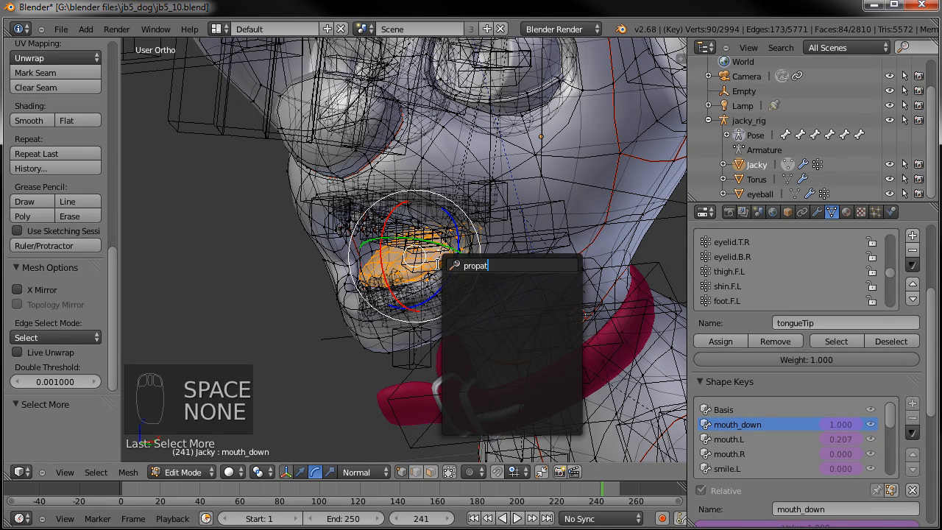
pyautogui.press('BackSpace')
pyautogui.write('g')
pyautogui.press('BackSpace')
pyautogui.write('ag')
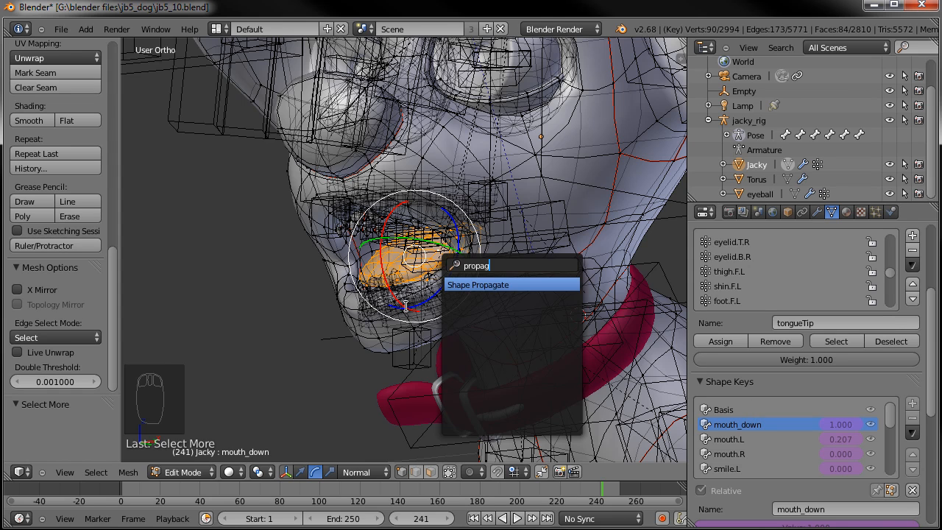
pyautogui.press('Escape')
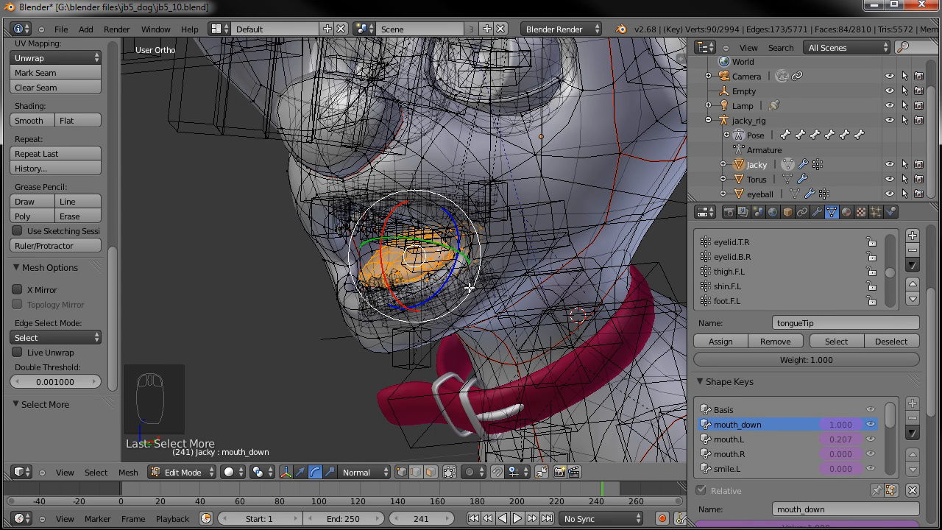
# Step: Propagate the tongue's Basis shape to the other shape keys with Shape Propagate and return the mesh to Object Mode
pyautogui.click(747, 408)
pyautogui.press('space')
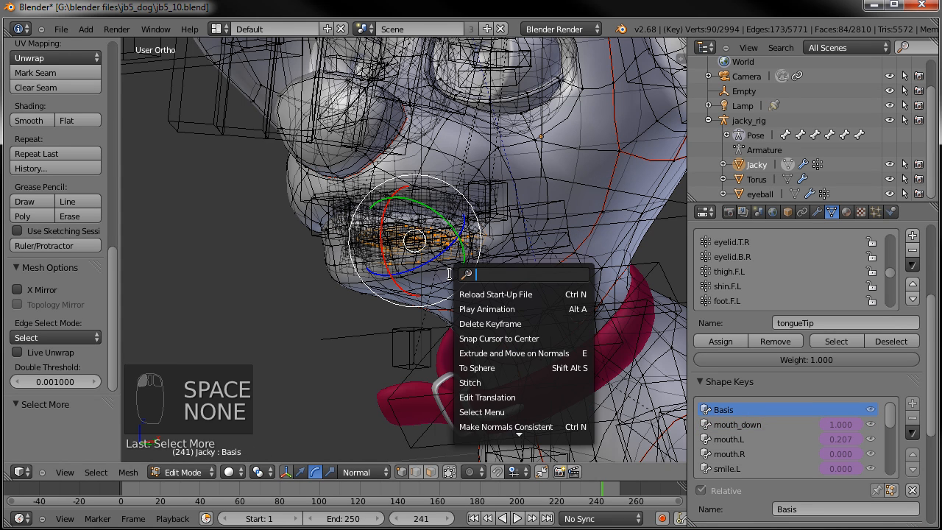
pyautogui.write('shape')
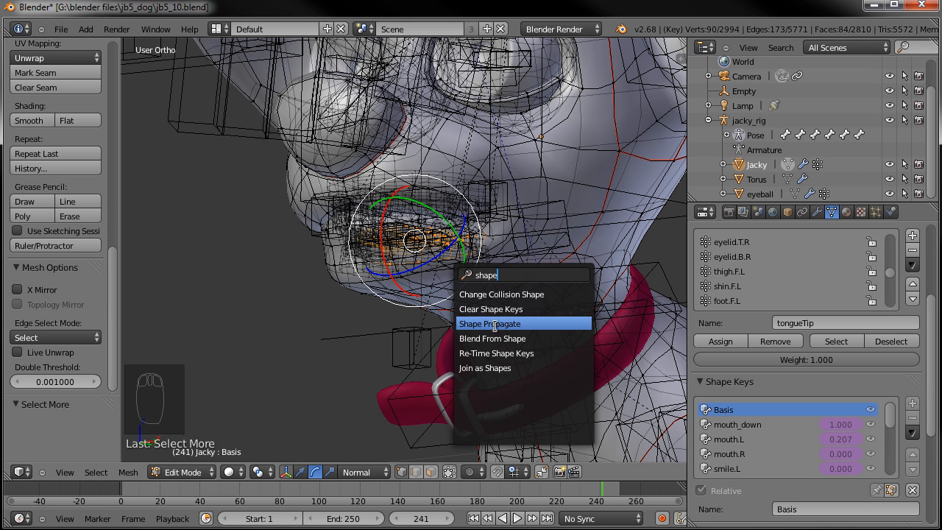
pyautogui.click(496, 325)
pyautogui.press('Tab')
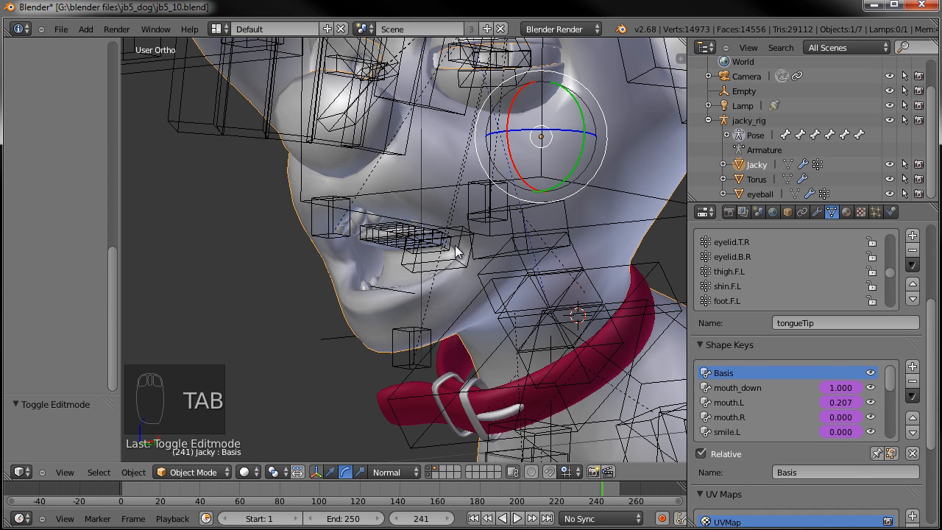
# Step: Move the CTRLchin bone in two passes to test the jaw opening against the tongue
pyautogui.rightClick(422, 333)
pyautogui.press('g')
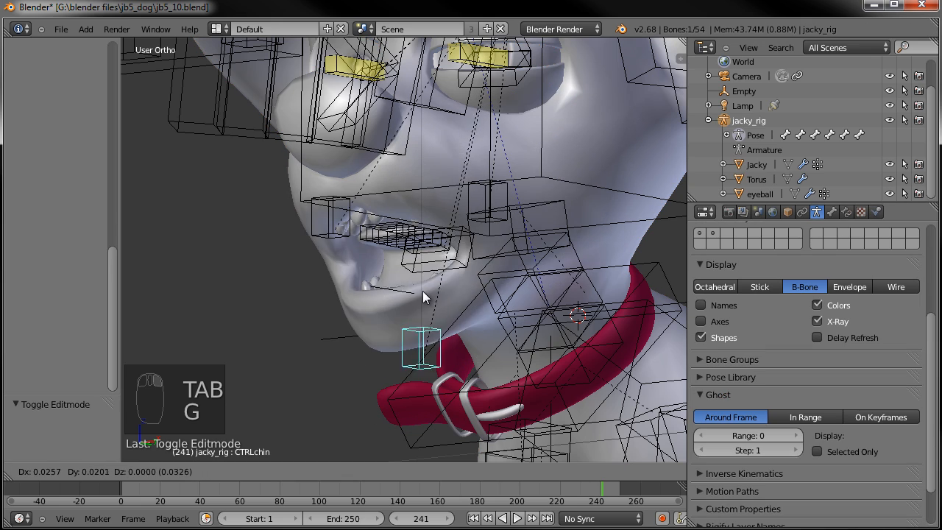
pyautogui.click(425, 309)
pyautogui.moveTo(406, 281); pyautogui.dragTo(459, 284, button='middle')
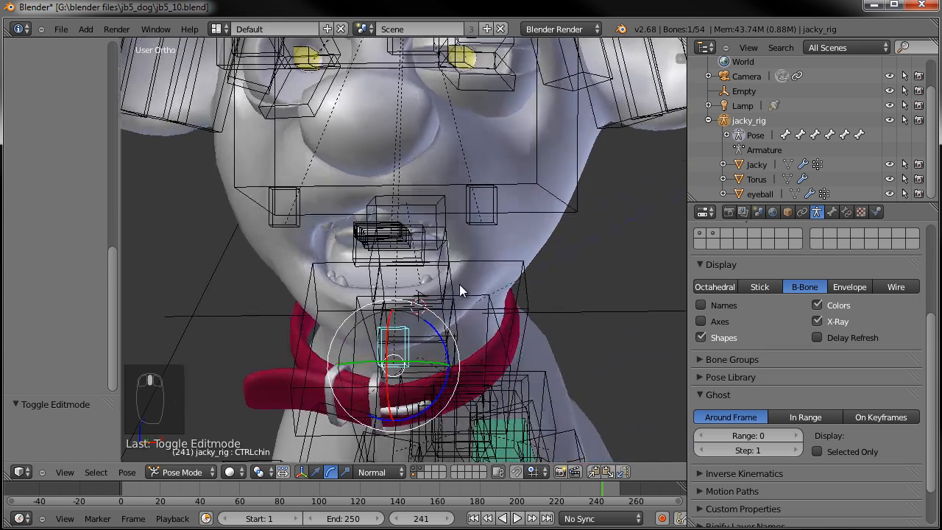
pyautogui.press('g')
pyautogui.click(434, 251)
pyautogui.moveTo(434, 250)
pyautogui.mouseDown(button='middle')
pyautogui.moveTo(476, 250)
pyautogui.moveTo(439, 306)
pyautogui.moveTo(395, 268)
pyautogui.moveTo(420, 251)
pyautogui.mouseUp(button='middle')
# Step: Re-enter Edit Mode on the Jacky mesh and assign the whole tongue to the tongue.01 vertex group at weight 1.000
pyautogui.rightClick(476, 252)
pyautogui.rightClick(476, 257)
pyautogui.scroll(2, 476, 261)
pyautogui.scroll(1, 404, 296)
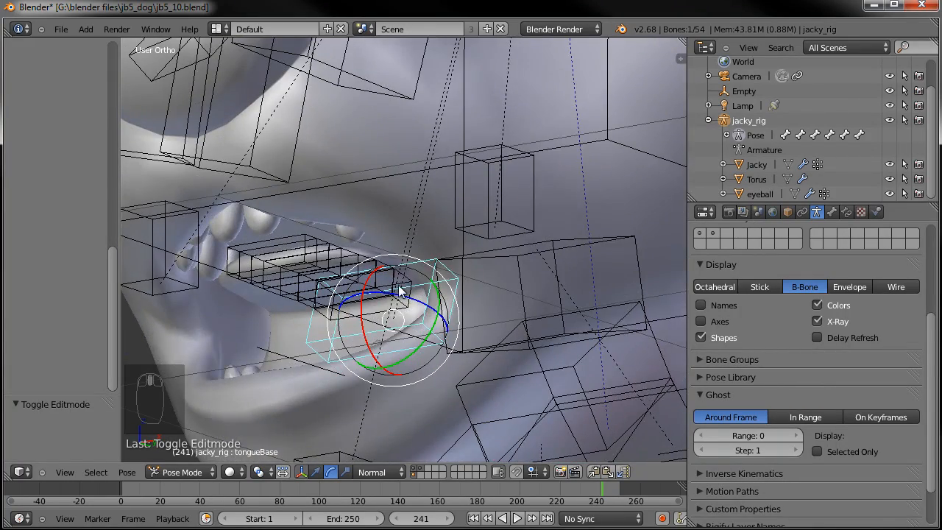
pyautogui.press('Tab')
pyautogui.press('Tab')
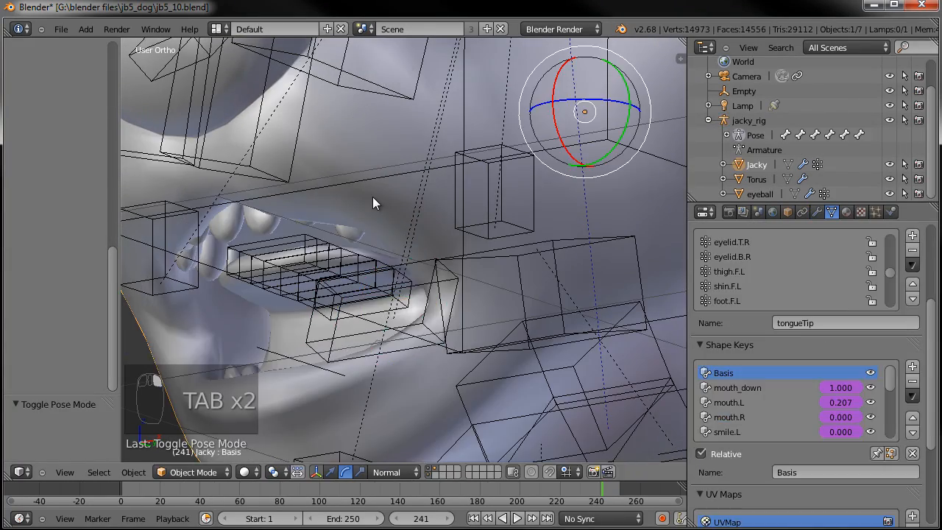
pyautogui.press('Tab')
pyautogui.moveTo(426, 316); pyautogui.dragTo(394, 308, button='middle')
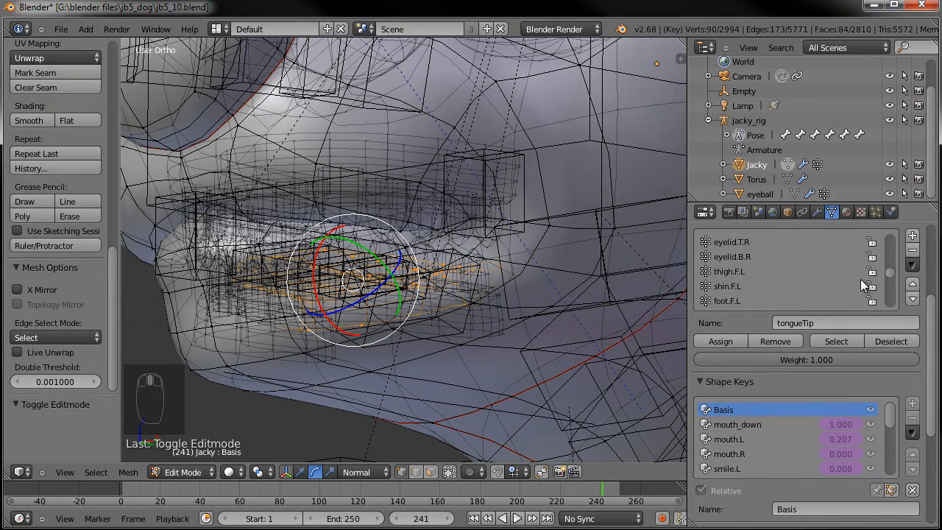
pyautogui.moveTo(890, 272); pyautogui.dragTo(896, 266)
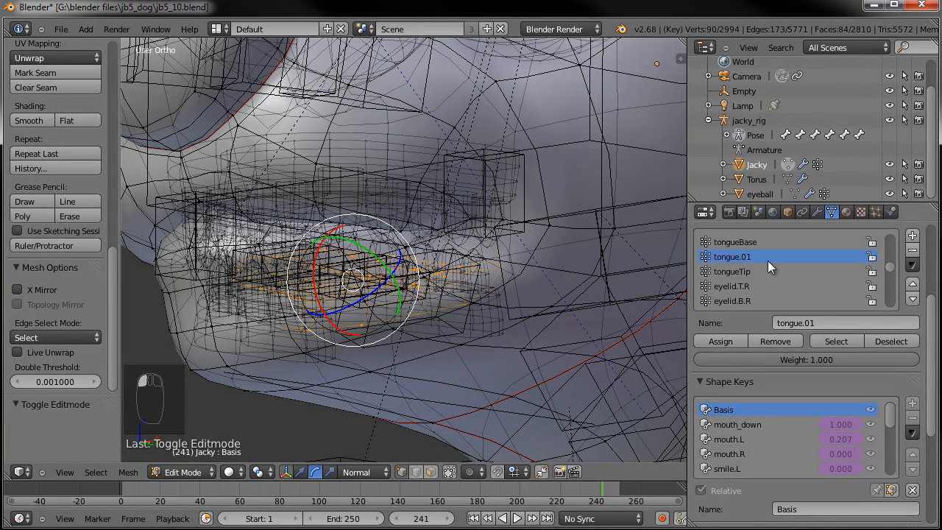
pyautogui.click(725, 342)
# Step: In right side view, deselect the front part of the tongue with circle select, keeping its rear vertices
pyautogui.moveTo(382, 264); pyautogui.dragTo(503, 339, button='middle')
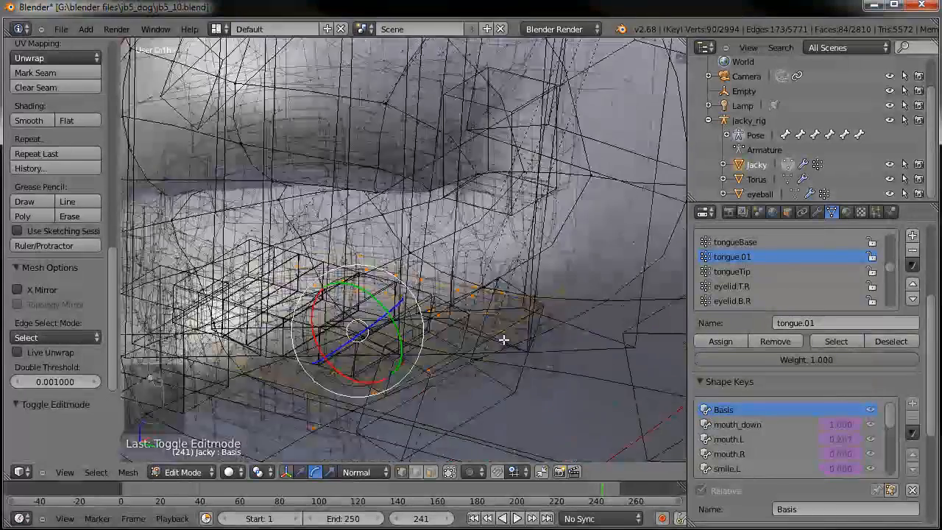
pyautogui.press('KP_3')
pyautogui.press('c')
pyautogui.moveTo(397, 280)
pyautogui.mouseDown(button='middle')
pyautogui.moveTo(354, 243)
pyautogui.moveTo(378, 242)
pyautogui.mouseUp(button='middle')
pyautogui.rightClick(383, 236)
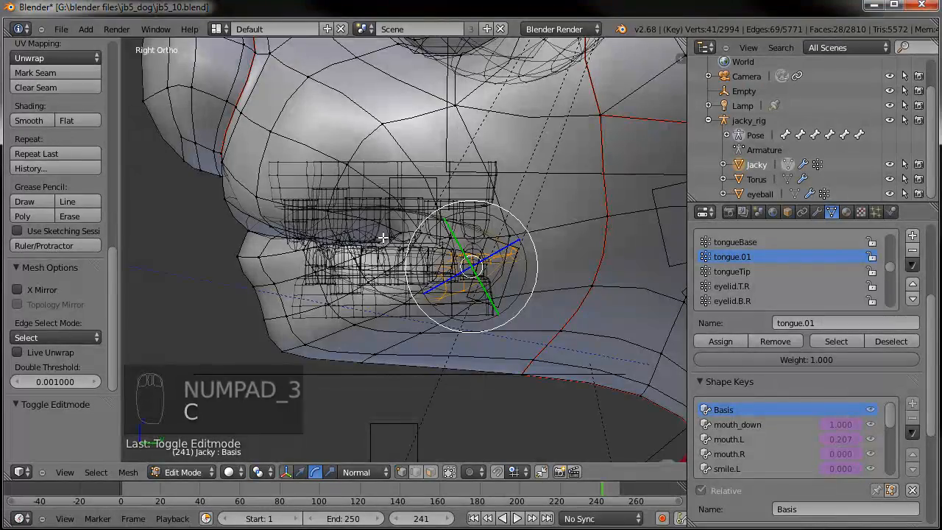
# Step: Extend the rear tongue selection slightly forward and assign it to the tongueBase vertex group at weight 1.000
pyautogui.scroll(5, 368, 239)
pyautogui.scroll(2, 356, 247)
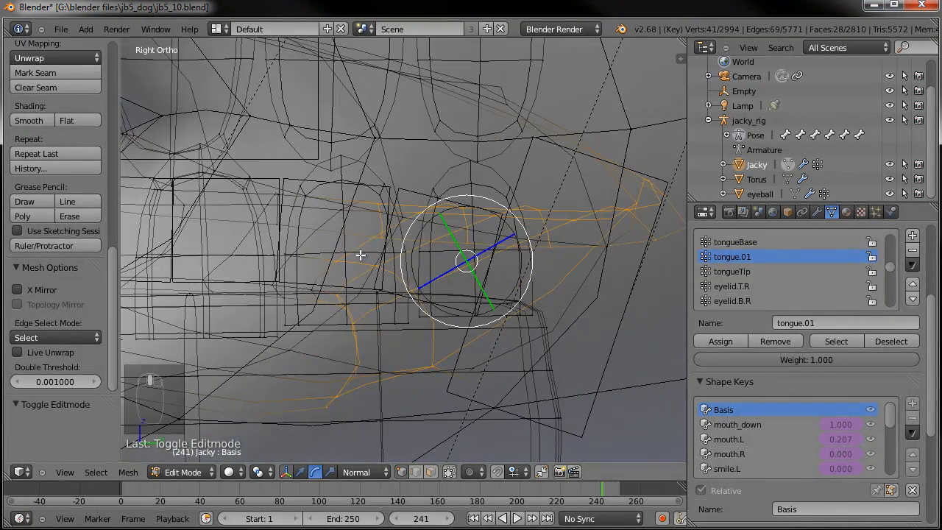
pyautogui.press('ctrl+KP_Add')
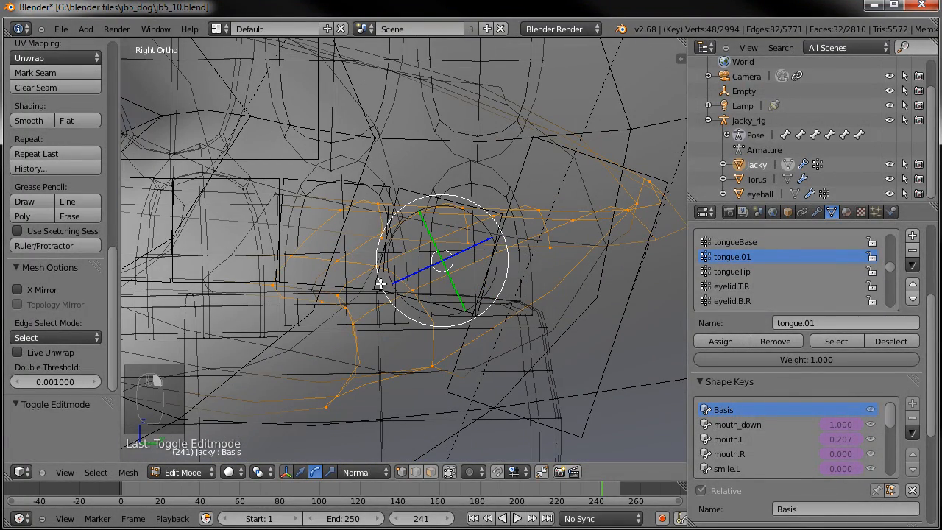
pyautogui.press('ctrl+KP_Add')
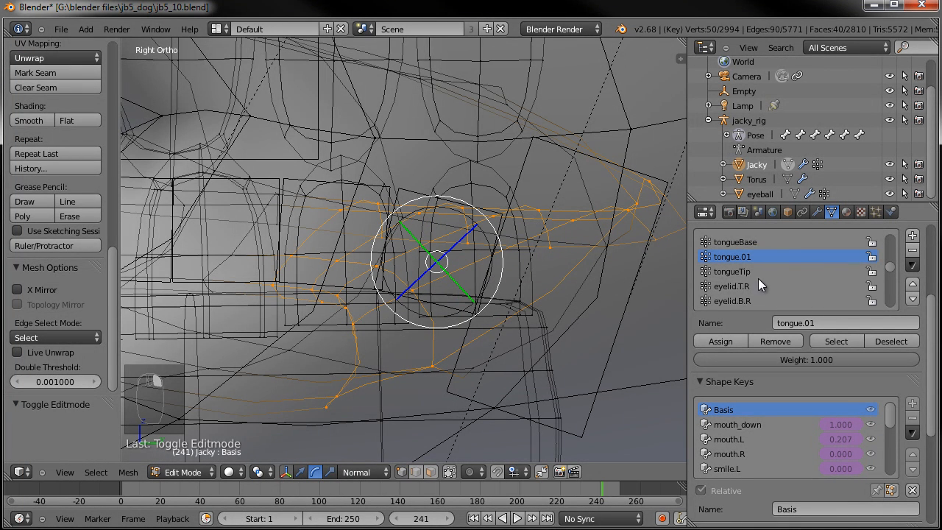
pyautogui.click(723, 343)
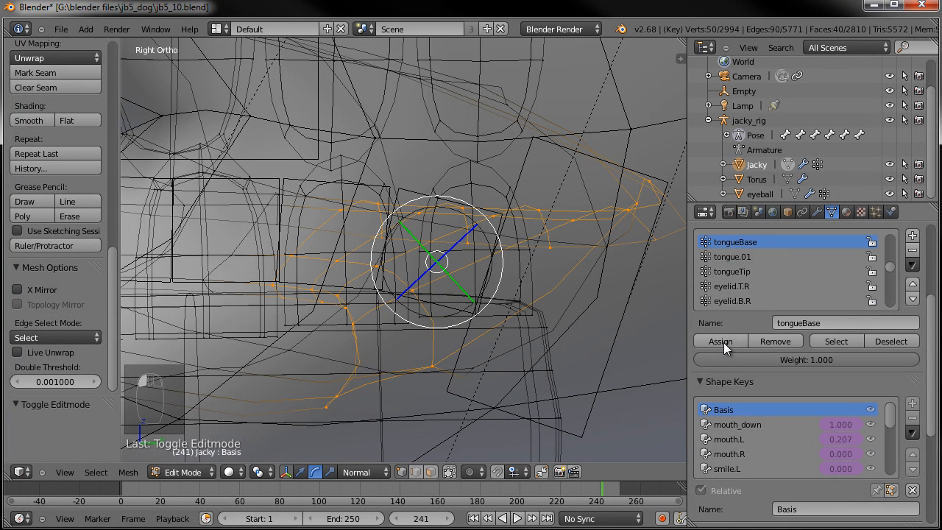
# Step: Reselect the tongue.01 group, circle-deselect its rear part and assign the remaining front vertices to tongueTip at weight 1.000
pyautogui.scroll(-3, 428, 262)
pyautogui.keyDown('shift'); pyautogui.moveTo(426, 261); pyautogui.dragTo(549, 273, button='middle'); pyautogui.keyUp('shift')
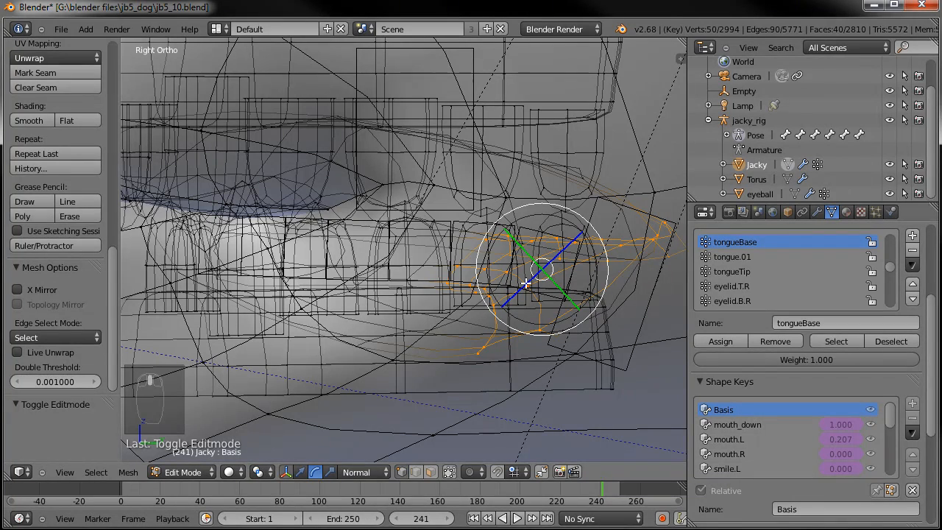
pyautogui.click(835, 341)
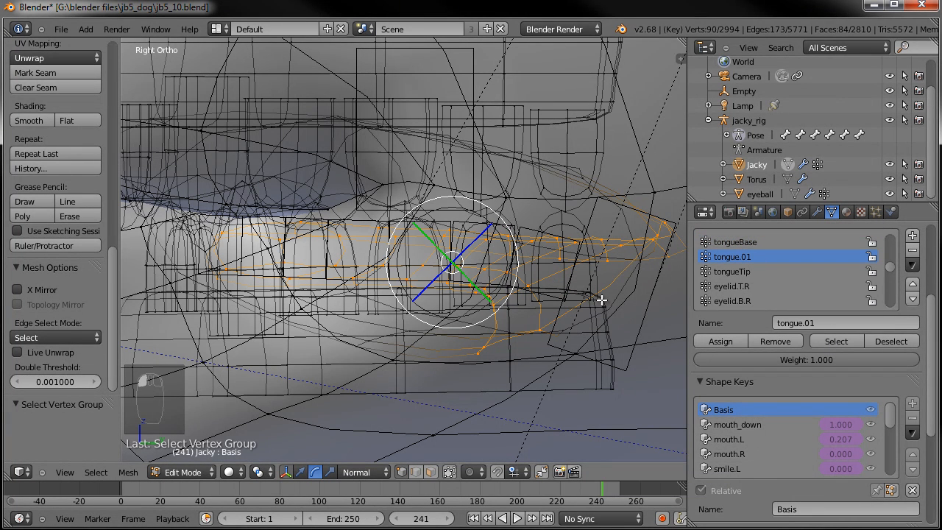
pyautogui.press('c')
pyautogui.moveTo(600, 269); pyautogui.dragTo(409, 279, button='middle')
pyautogui.rightClick(409, 280)
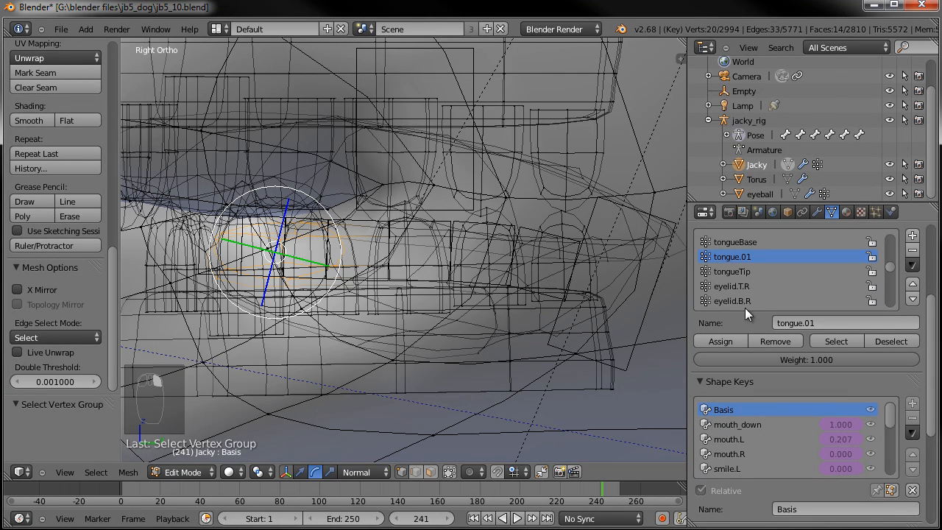
pyautogui.click(723, 342)
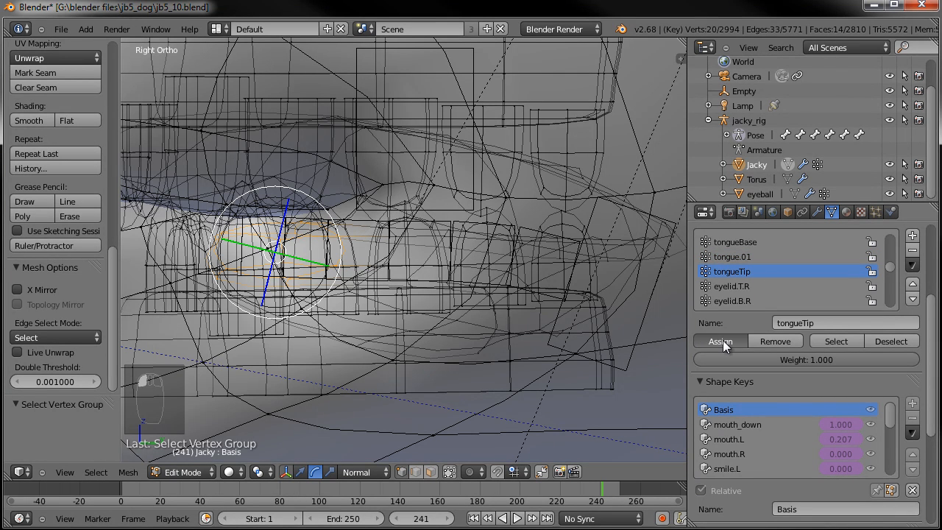
# Step: Leave Edit Mode and rotate the tongue downward about 31° with its bone to test the weights
pyautogui.scroll(-3, 368, 289)
pyautogui.press('Tab')
pyautogui.scroll(-3, 387, 283)
pyautogui.moveTo(387, 280); pyautogui.dragTo(479, 277, button='middle')
pyautogui.rightClick(425, 266)
pyautogui.moveTo(392, 243); pyautogui.dragTo(404, 286)
pyautogui.moveTo(404, 287); pyautogui.dragTo(425, 302, button='middle')
# Step: Scale up the tongue.01 bone to about 2.1 times its size, followed by a small further scaling
pyautogui.rightClick(415, 299)
pyautogui.press('s')
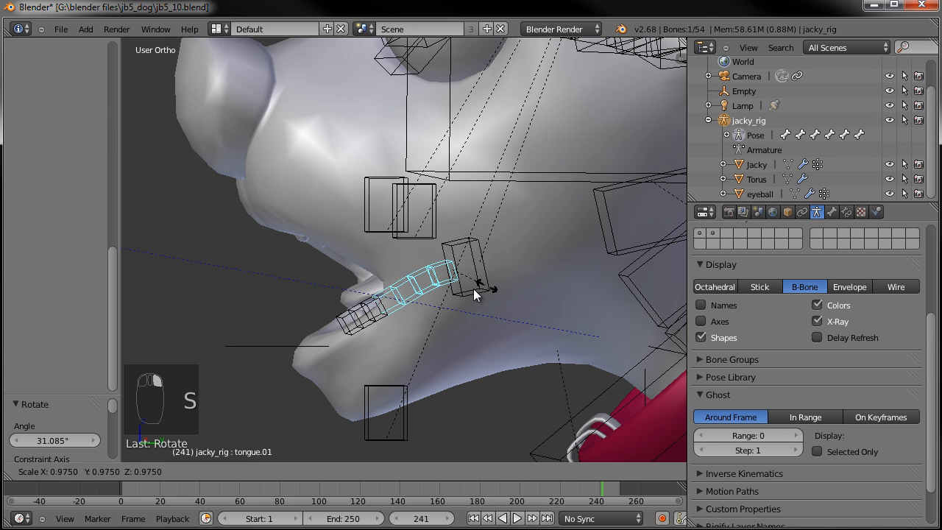
pyautogui.rightClick(489, 289)
pyautogui.press('s')
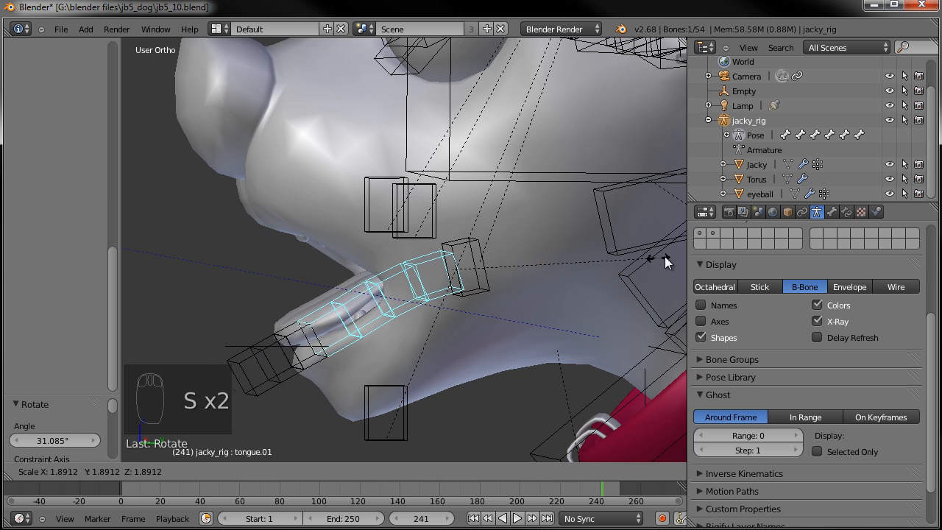
pyautogui.click(703, 249)
pyautogui.keyDown('shift'); pyautogui.moveTo(483, 322); pyautogui.dragTo(576, 262, button='middle'); pyautogui.keyUp('shift')
pyautogui.press('s')
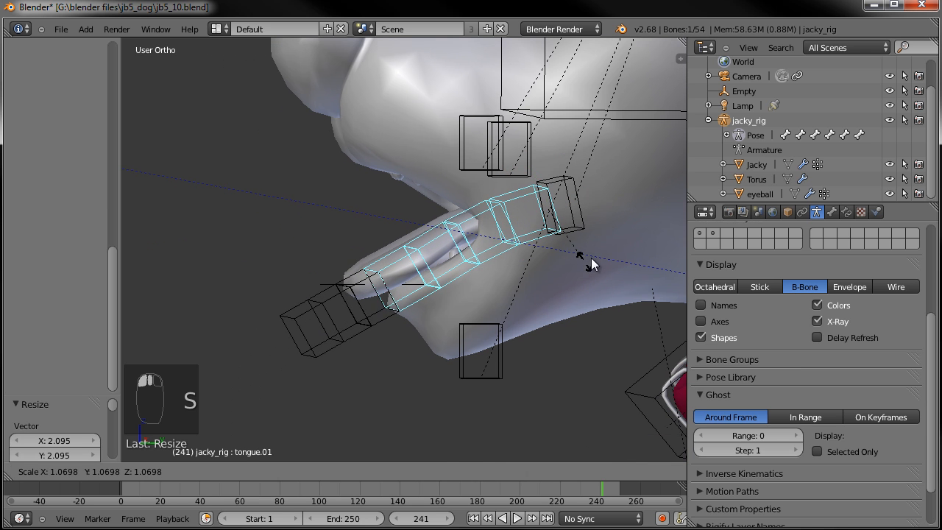
pyautogui.click(595, 259)
# Step: Rotate the tongueTip bone downward by about 69° and reselect the tongue.01 bone
pyautogui.rightClick(320, 294)
pyautogui.moveTo(330, 268); pyautogui.dragTo(328, 330)
pyautogui.moveTo(328, 330); pyautogui.dragTo(389, 338, button='middle')
pyautogui.rightClick(415, 247)
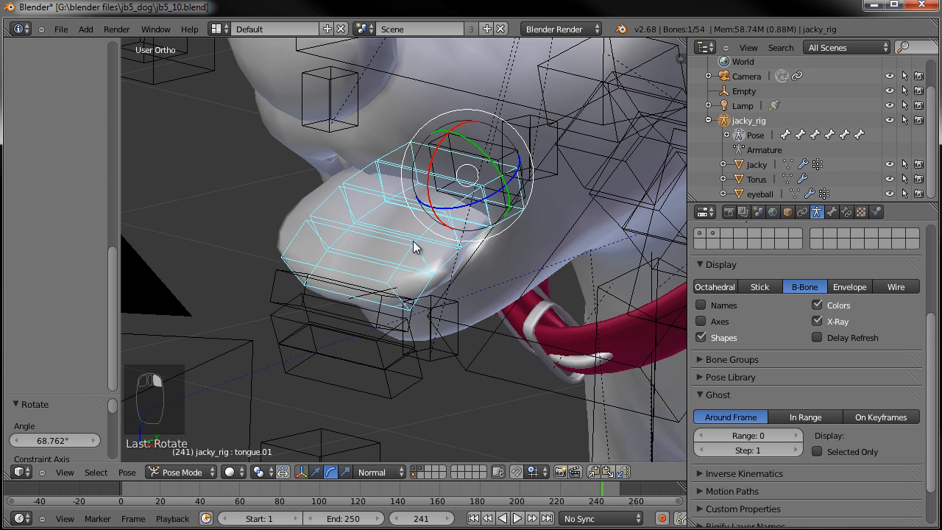
# Step: Enter Edit Mode on the Jacky mesh and select the vertices of the tongue.01 vertex group
pyautogui.rightClick(281, 214)
pyautogui.moveTo(281, 214); pyautogui.dragTo(380, 303, button='middle')
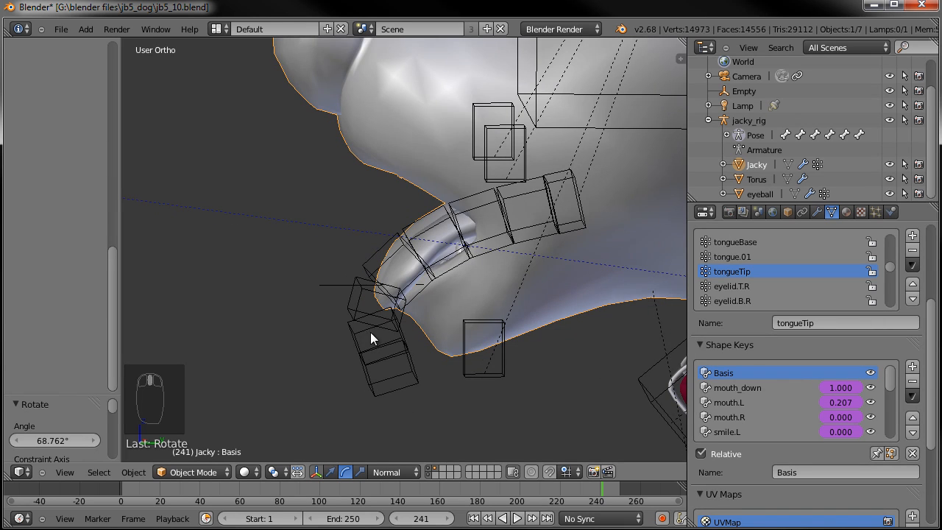
pyautogui.moveTo(370, 351); pyautogui.dragTo(462, 347, button='middle')
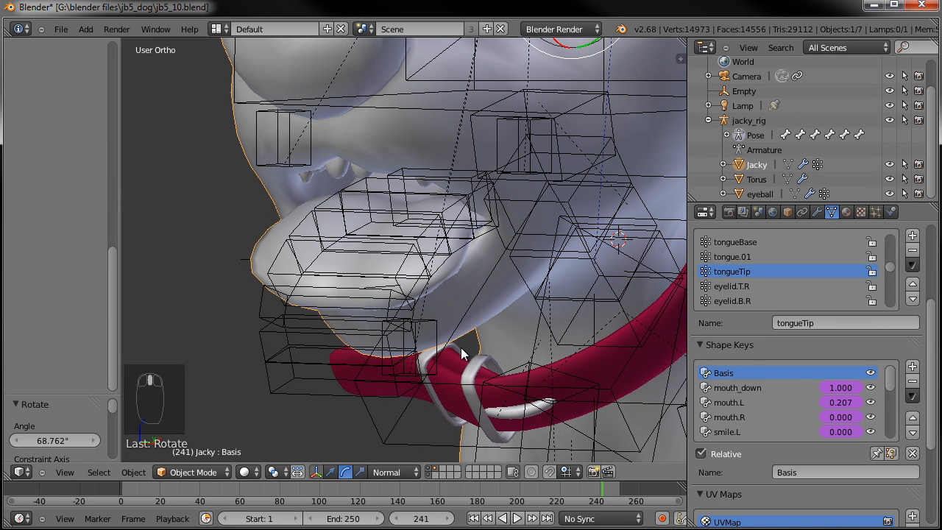
pyautogui.press('Tab')
pyautogui.moveTo(414, 267); pyautogui.dragTo(623, 329, button='middle')
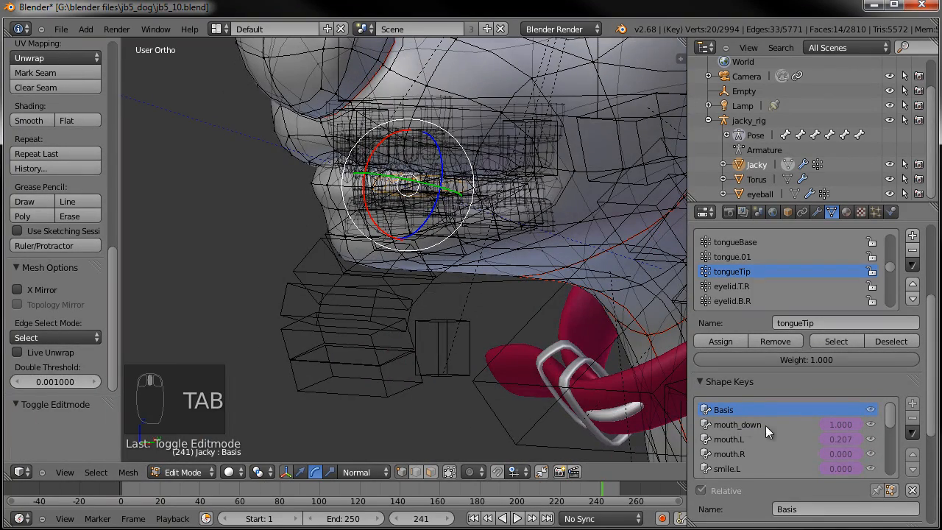
pyautogui.scroll(-3, 558, 307)
pyautogui.keyDown('shift'); pyautogui.moveTo(593, 300); pyautogui.dragTo(579, 332, button='middle'); pyautogui.keyUp('shift')
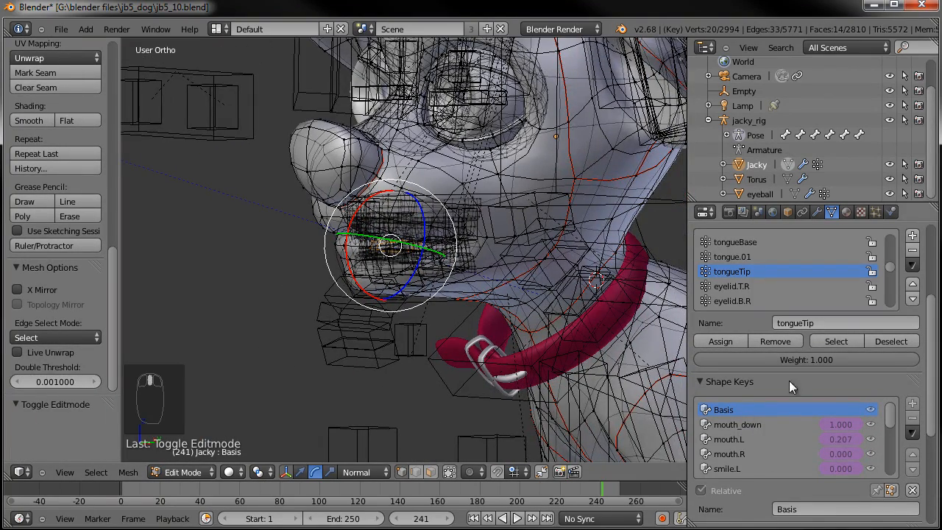
pyautogui.click(849, 342)
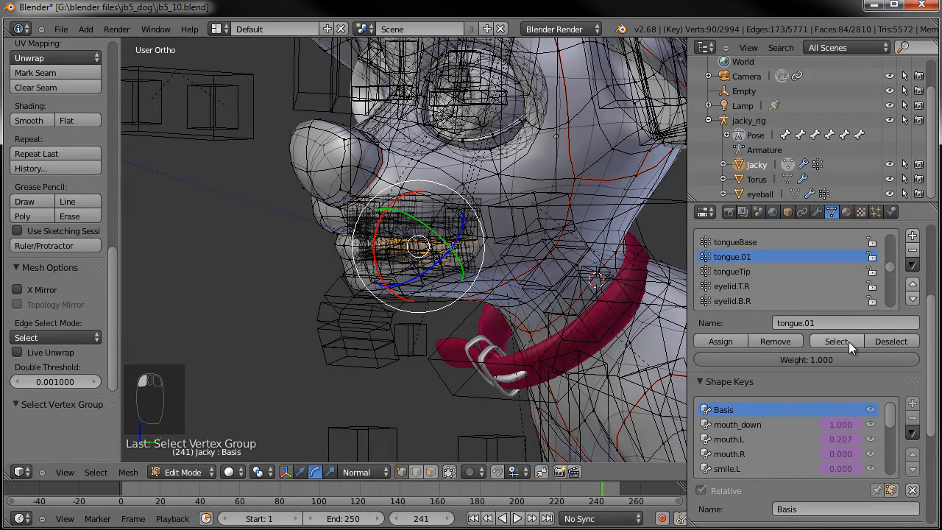
# Step: Invert the selection and hide the rest of the mesh to isolate the tongue
pyautogui.moveTo(534, 251); pyautogui.dragTo(412, 254, button='middle')
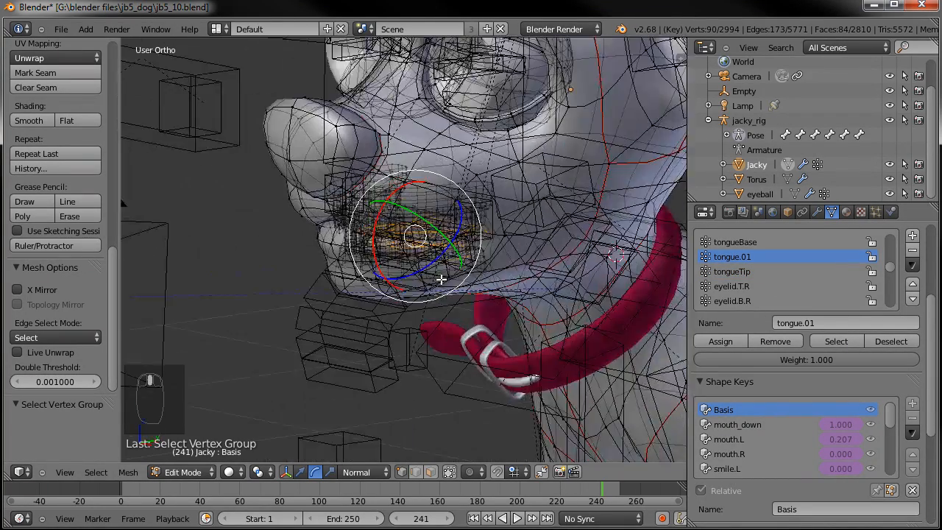
pyautogui.scroll(3, 508, 267)
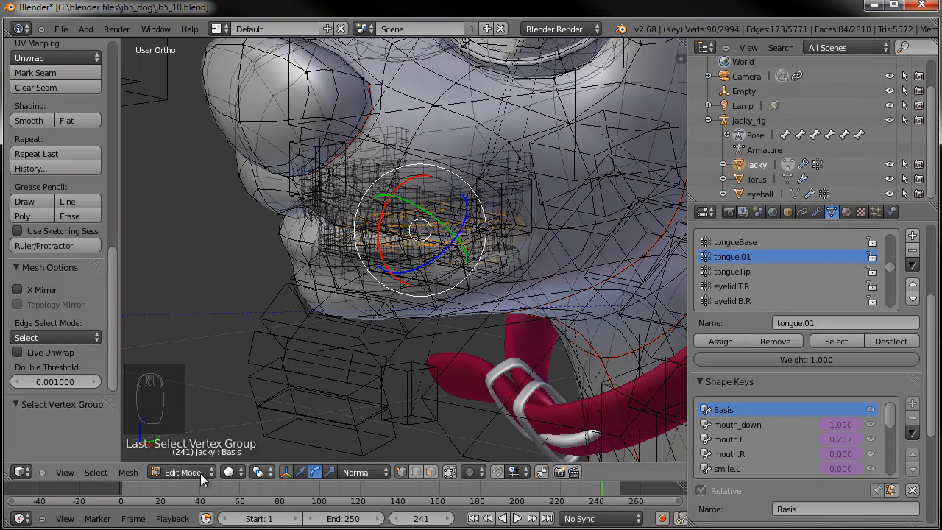
pyautogui.click(95, 472)
pyautogui.click(161, 401)
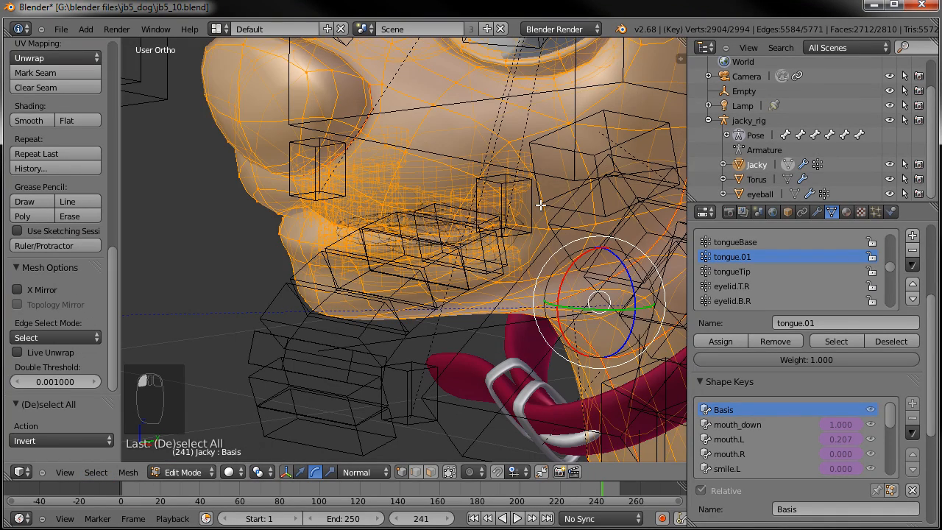
pyautogui.press('h')
pyautogui.moveTo(555, 208); pyautogui.dragTo(407, 290, button='middle')
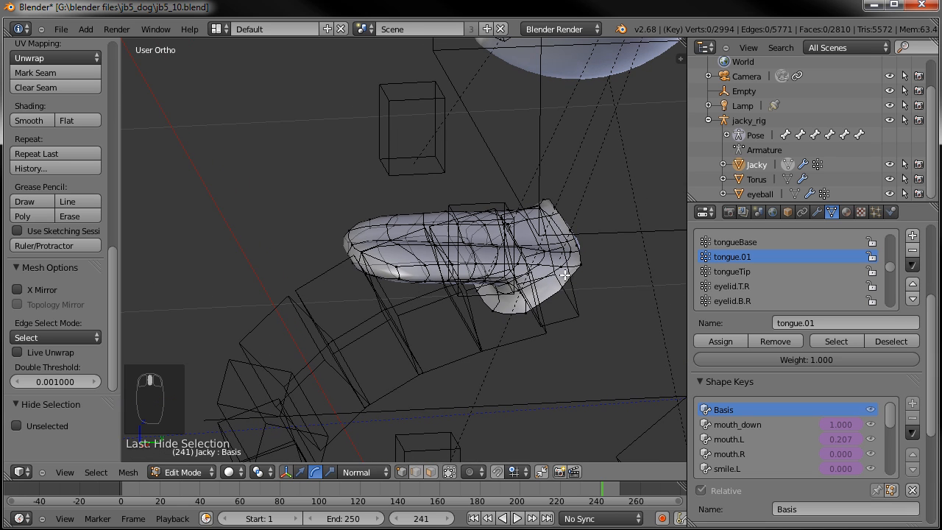
# Step: Switch the Jacky mesh to Weight Paint mode and display the weights of the tongueTip vertex group
pyautogui.click(184, 471)
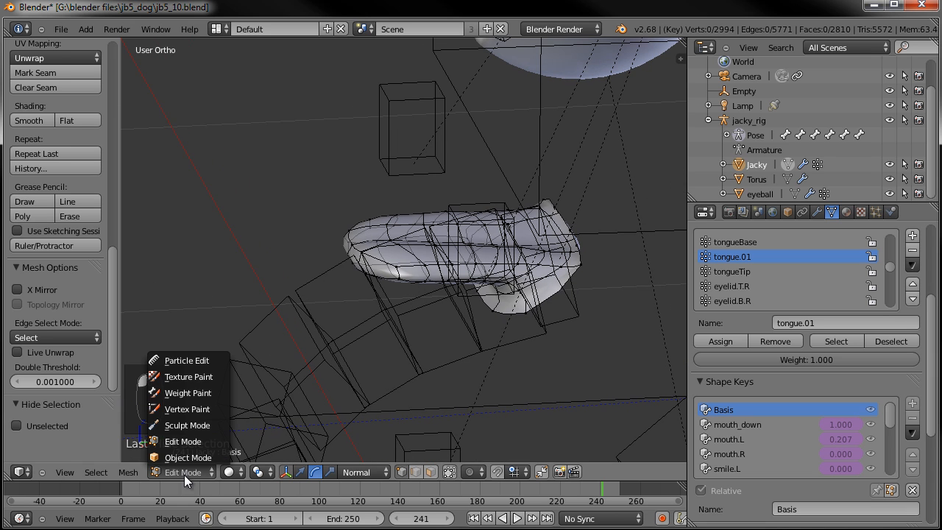
pyautogui.click(199, 393)
pyautogui.moveTo(471, 257)
pyautogui.mouseDown(button='middle')
pyautogui.moveTo(541, 224)
pyautogui.moveTo(527, 217)
pyautogui.moveTo(551, 188)
pyautogui.mouseUp(button='middle')
pyautogui.moveTo(526, 225)
pyautogui.mouseDown(button='middle')
pyautogui.moveTo(463, 234)
pyautogui.moveTo(608, 298)
pyautogui.mouseUp(button='middle')
pyautogui.moveTo(447, 210)
pyautogui.mouseDown(button='middle')
pyautogui.moveTo(458, 221)
pyautogui.moveTo(434, 210)
pyautogui.mouseUp(button='middle')
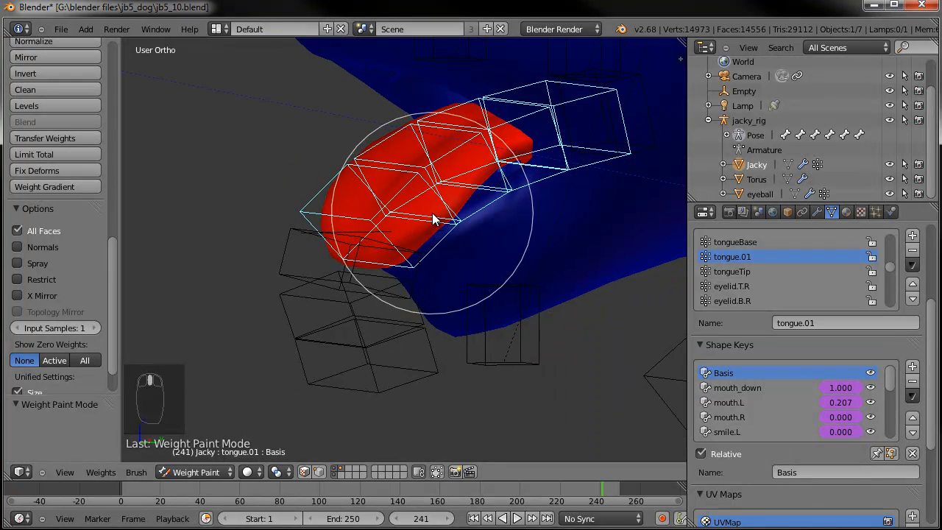
pyautogui.click(757, 271)
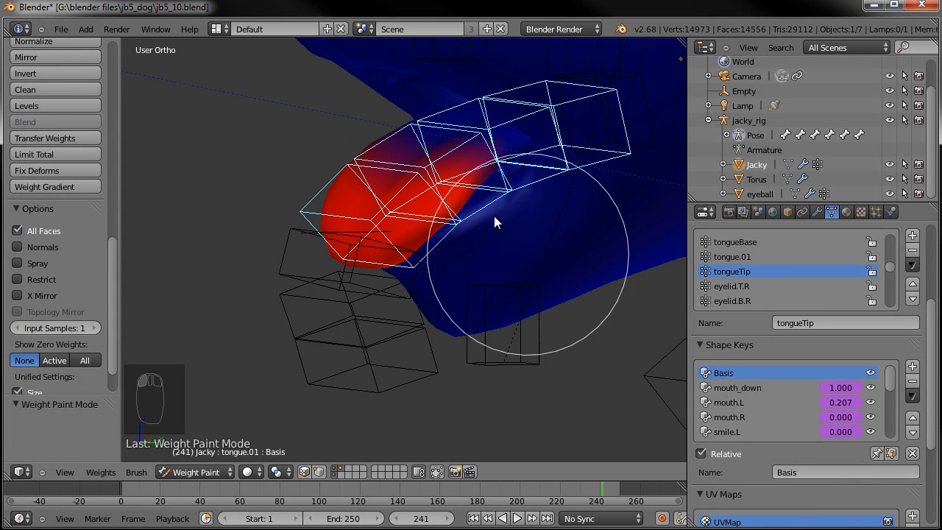
# Step: Compare the tongueTip and tongue.01 weights and subtract tongue.01 weight from the front of the tongue with the Subtract brush
pyautogui.click(770, 257)
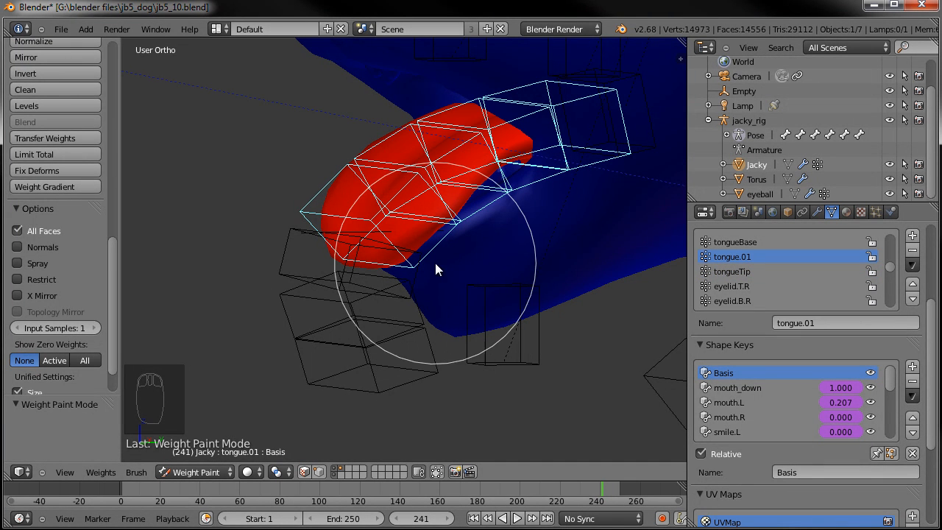
pyautogui.click(748, 272)
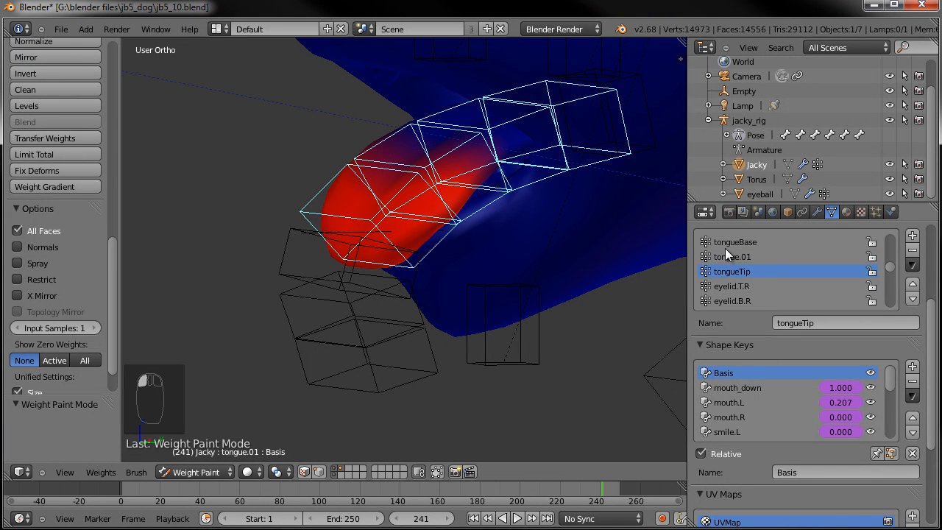
pyautogui.click(767, 256)
pyautogui.moveTo(119, 206)
pyautogui.mouseDown()
pyautogui.moveTo(115, 255)
pyautogui.moveTo(113, 52)
pyautogui.mouseUp()
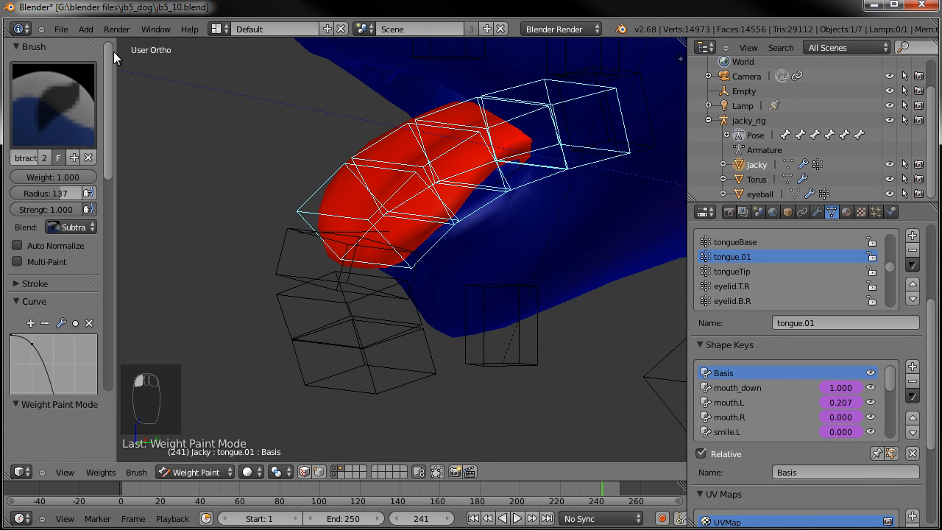
pyautogui.click(49, 112)
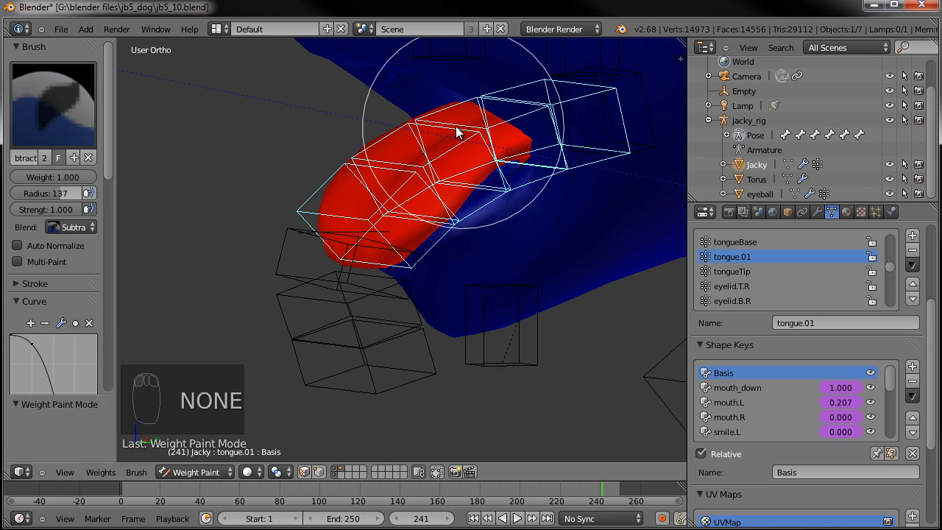
pyautogui.press('KP_3')
pyautogui.moveTo(370, 290); pyautogui.dragTo(388, 237)
pyautogui.moveTo(389, 237); pyautogui.dragTo(446, 251, button='middle')
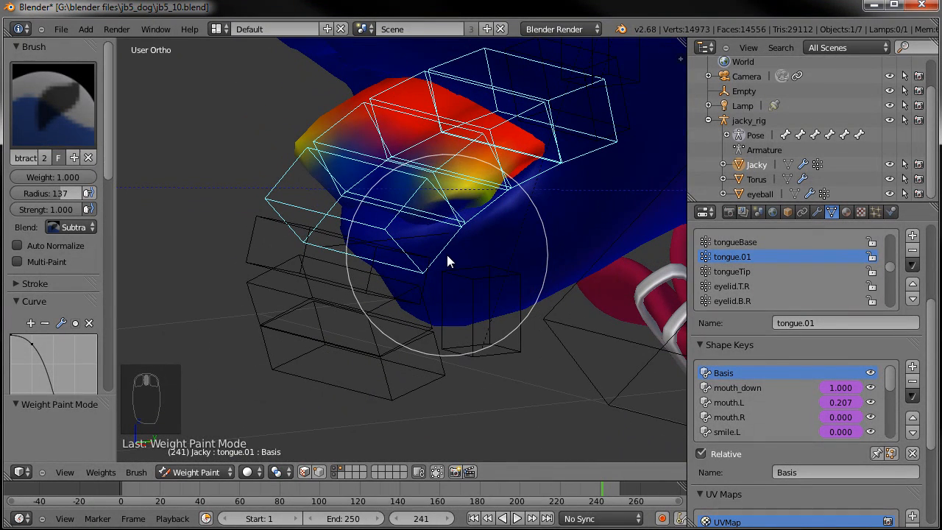
pyautogui.click(450, 238)
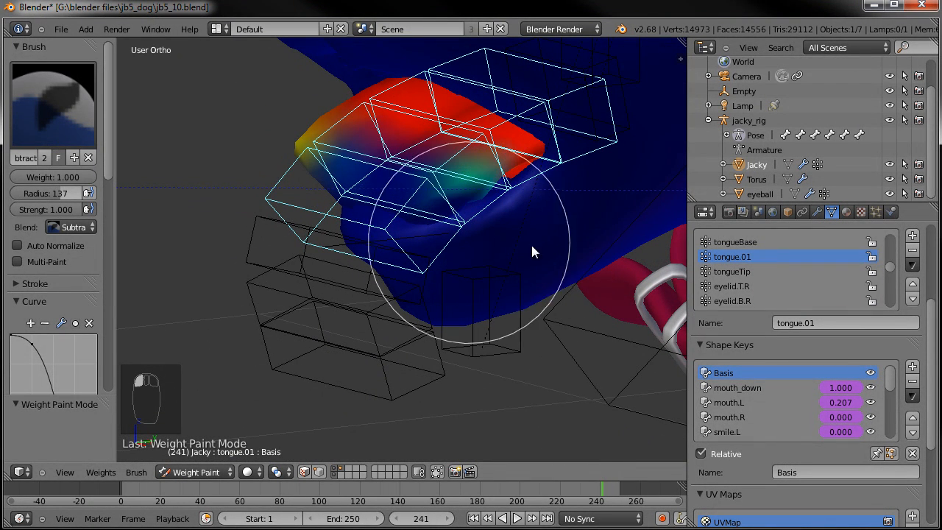
# Step: Inspect the tongue weights of the tongueTip, tongue.01 and tongueBase vertex groups in turn
pyautogui.click(758, 273)
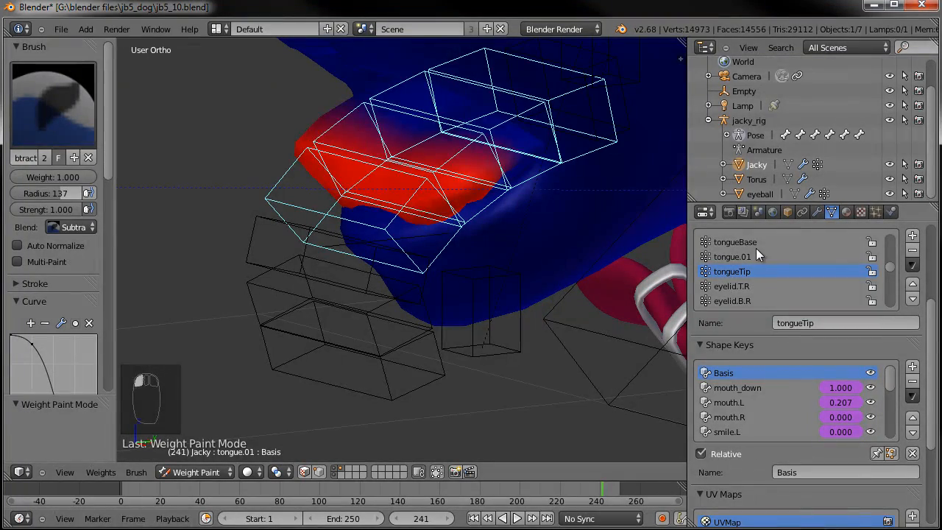
pyautogui.click(759, 256)
pyautogui.click(770, 241)
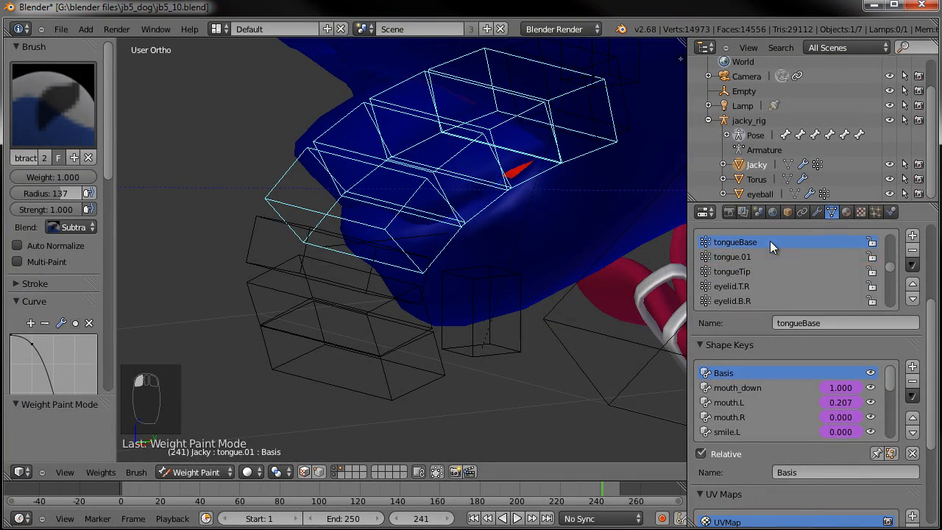
pyautogui.scroll(4, 505, 255)
pyautogui.moveTo(468, 230); pyautogui.dragTo(518, 261, button='middle')
pyautogui.scroll(-2, 499, 312)
# Step: Leave Weight Paint mode, try a rotation of the tongueTip bone and display its deform settings
pyautogui.click(207, 473)
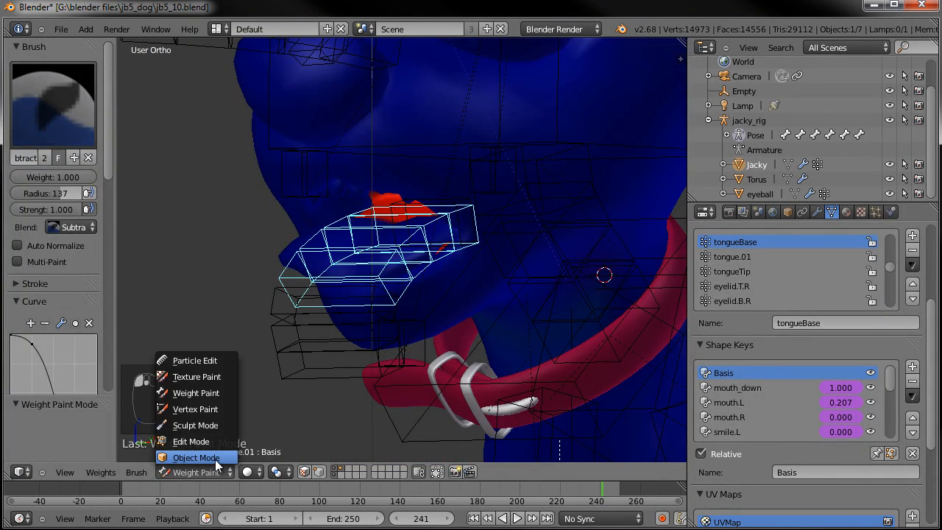
pyautogui.click(216, 461)
pyautogui.moveTo(385, 313); pyautogui.dragTo(328, 333, button='middle')
pyautogui.rightClick(322, 358)
pyautogui.press('r')
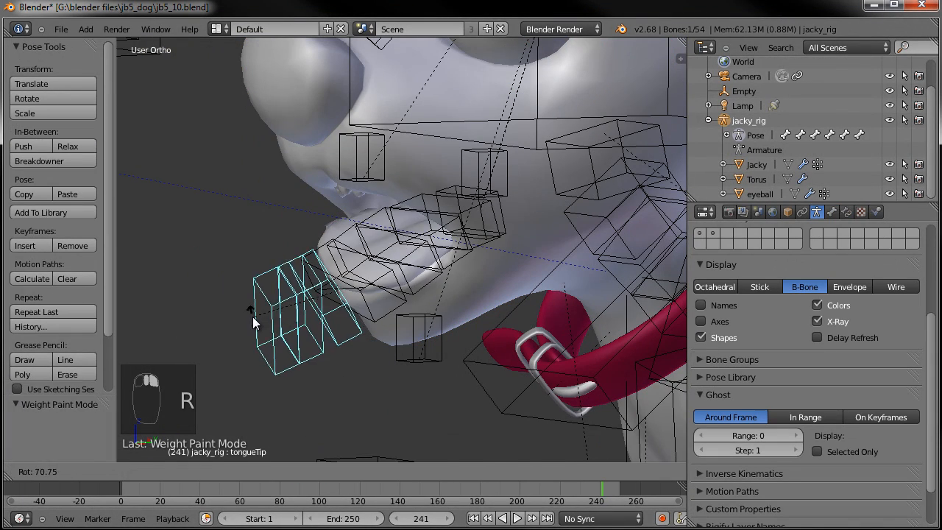
pyautogui.rightClick(252, 317)
pyautogui.scroll(-3, 743, 441)
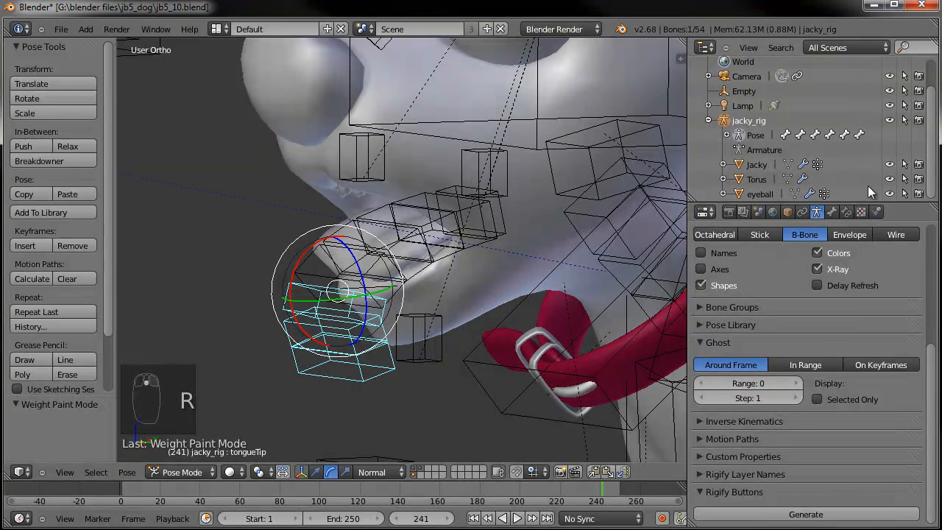
pyautogui.click(831, 212)
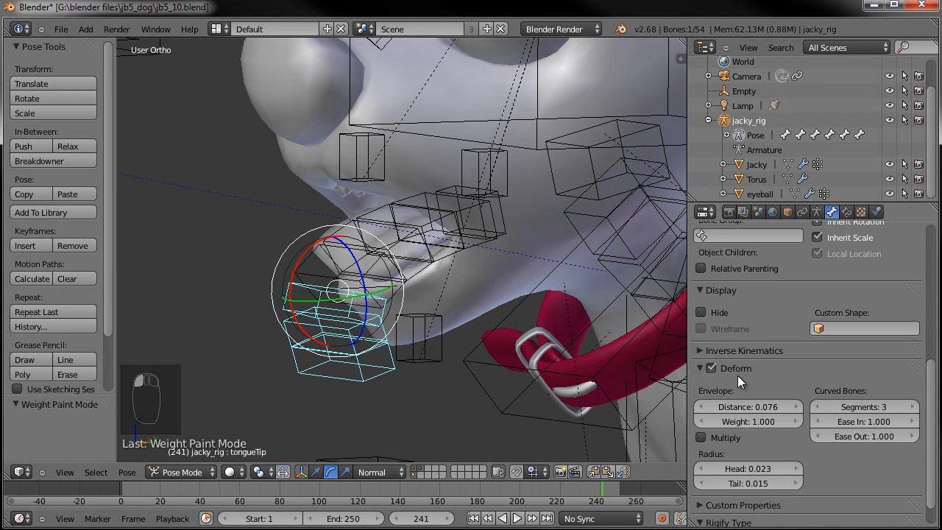
# Step: Reset the scale of the tongue.01 and tongueTip bones, and clear the rotation of all the rig's bones
pyautogui.rightClick(386, 253)
pyautogui.keyDown('shift'); pyautogui.rightClick(338, 342); pyautogui.keyUp('shift')
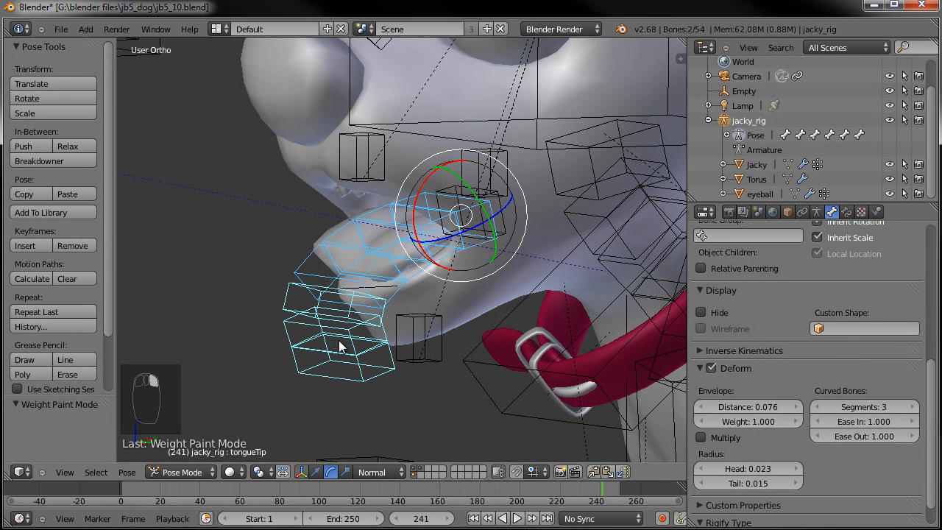
pyautogui.hotkey('alt', 's')
pyautogui.press('a')
pyautogui.press('a')
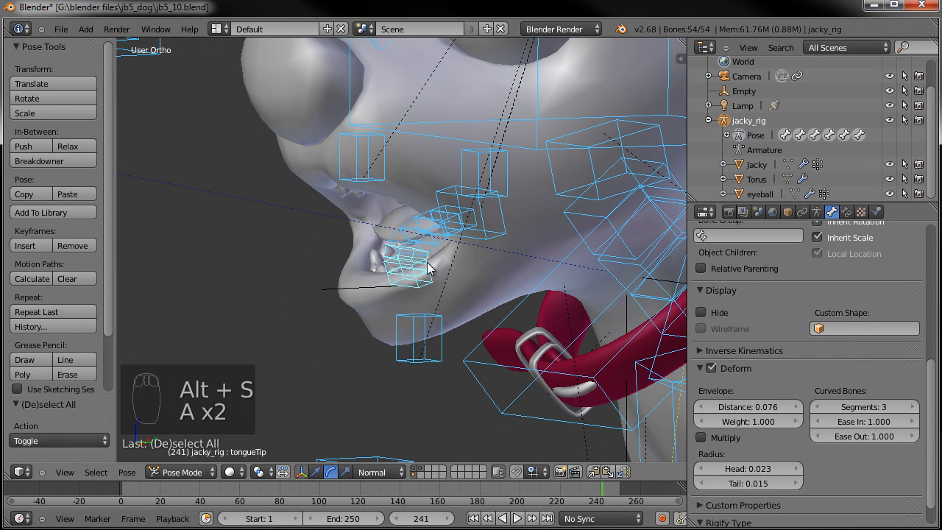
pyautogui.hotkey('alt', 'r')
pyautogui.press('a')
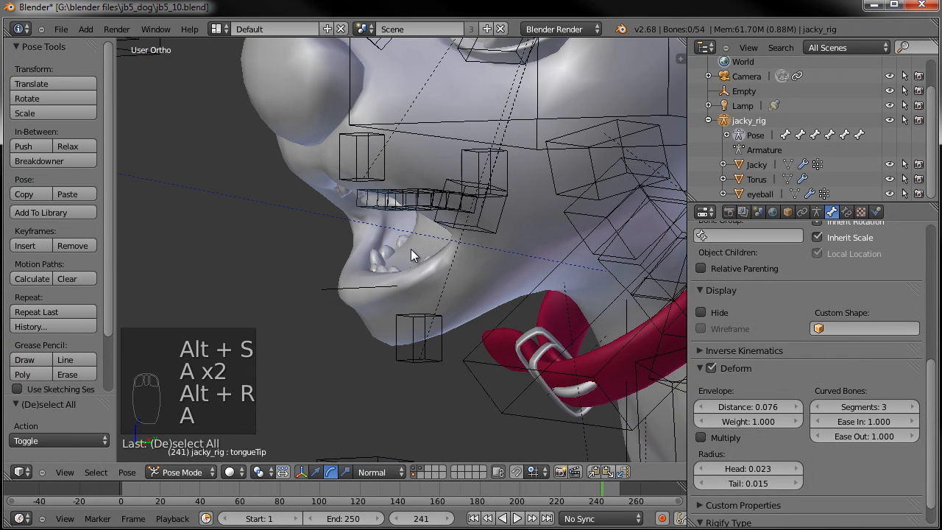
# Step: Rotate the tongueBase bone by about 19.4° to tilt the tongue downward
pyautogui.rightClick(459, 203)
pyautogui.moveTo(454, 170); pyautogui.dragTo(444, 216)
pyautogui.scroll(3, 443, 219)
pyautogui.keyDown('shift'); pyautogui.moveTo(436, 227); pyautogui.dragTo(464, 291, button='middle'); pyautogui.keyUp('shift')
# Step: Check the isolated tongue vertices of the Jacky mesh in Edit Mode and return to Object Mode
pyautogui.rightClick(361, 252)
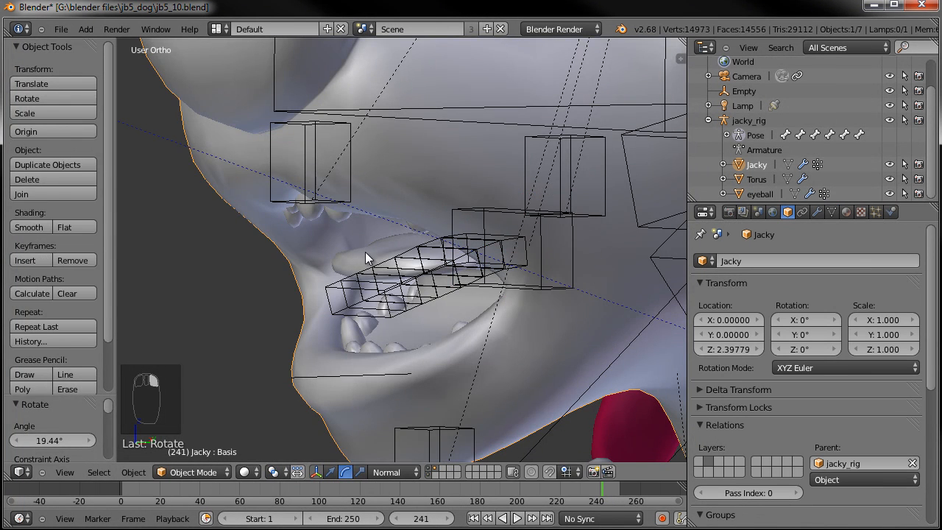
pyautogui.press('Tab')
pyautogui.press('Tab')
pyautogui.press('Tab')
pyautogui.press('a')
pyautogui.press('a')
pyautogui.press('a')
pyautogui.press('a')
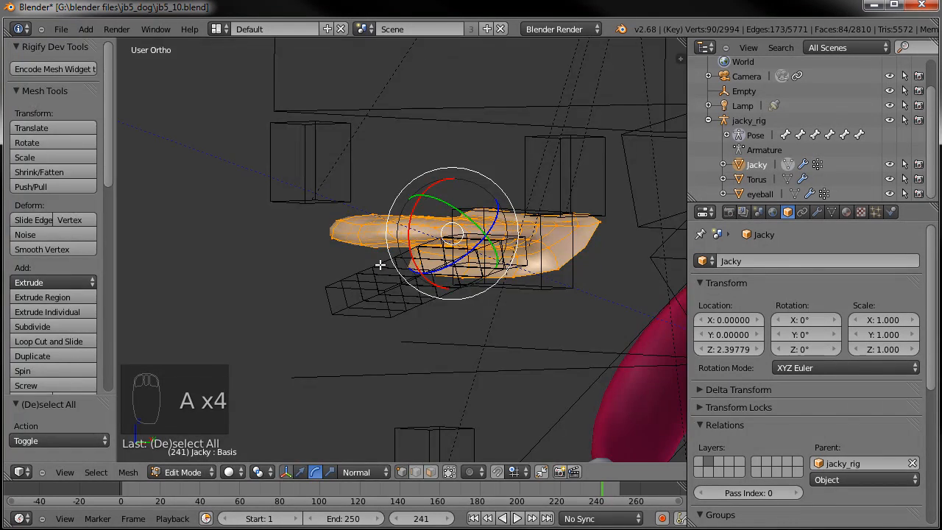
pyautogui.press('Tab')
pyautogui.scroll(-2, 525, 297)
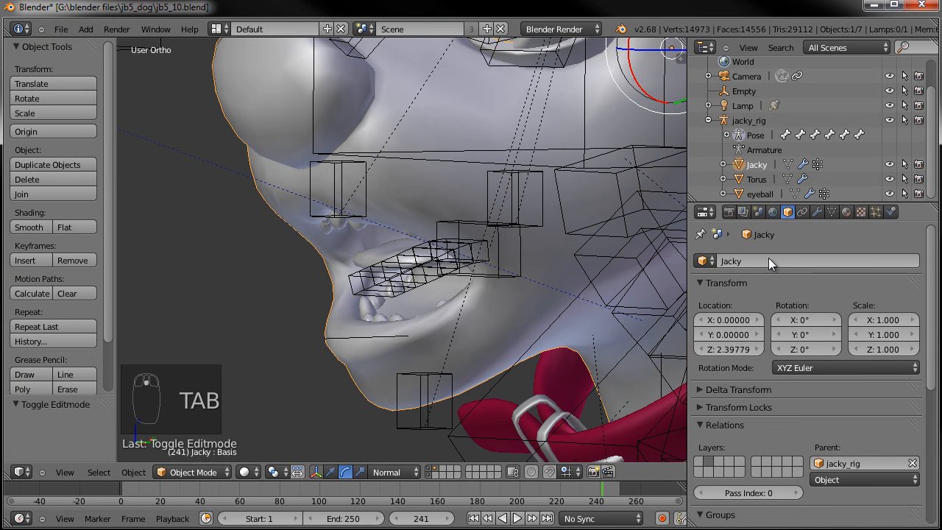
# Step: Switch the Jacky mesh to Weight Paint mode and make the head bone the active bone
pyautogui.click(203, 472)
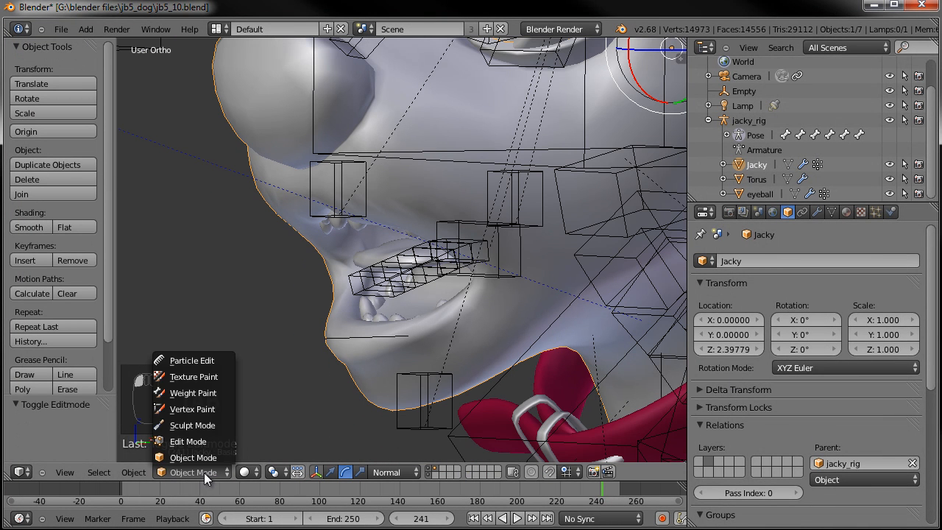
pyautogui.click(208, 392)
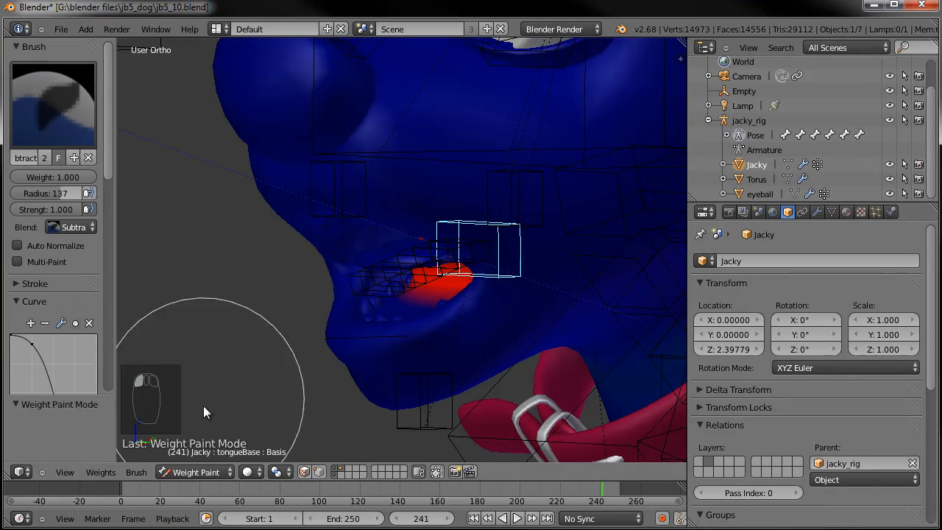
pyautogui.keyDown('ctrl'); pyautogui.rightClick(463, 151); pyautogui.keyUp('ctrl')
# Step: Collapse the Shape Keys section, locate the head vertex group and check its weights around the tongue
pyautogui.moveTo(421, 233); pyautogui.dragTo(410, 259, button='middle')
pyautogui.press('Tab')
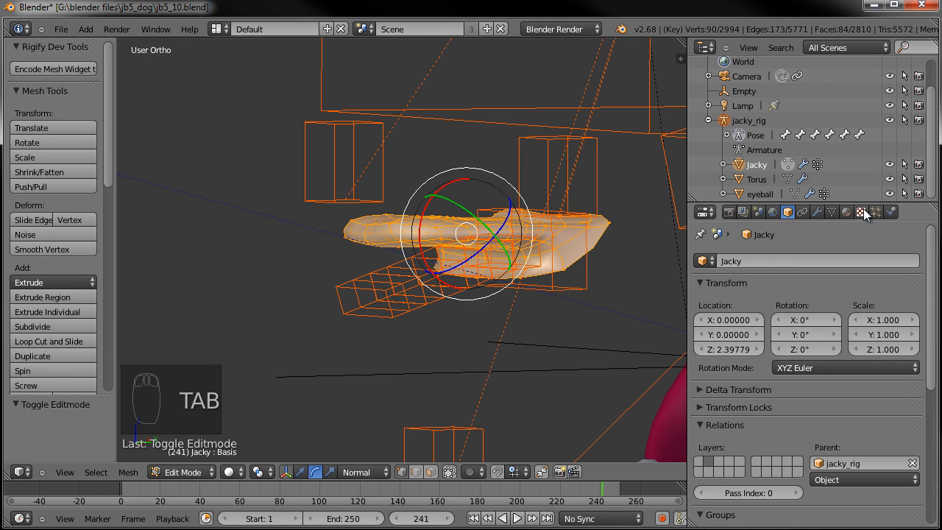
pyautogui.click(831, 211)
pyautogui.scroll(-13, 770, 384)
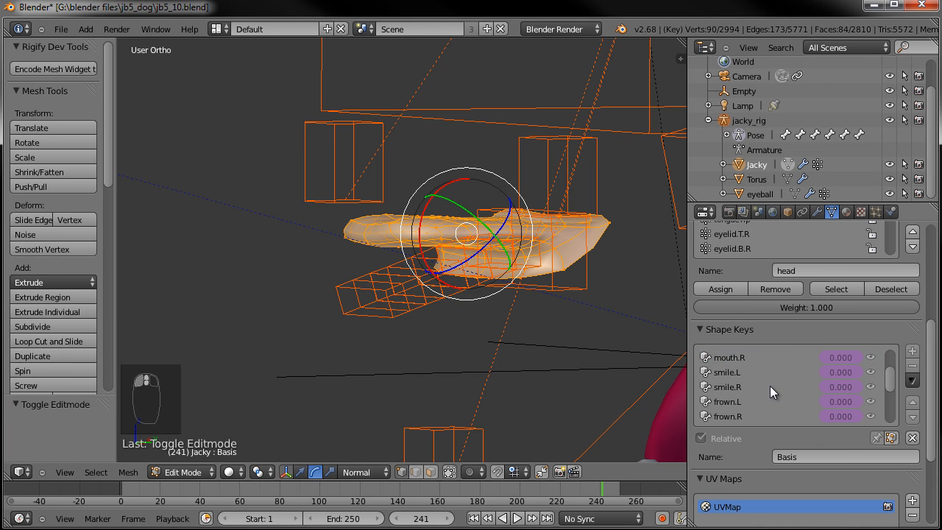
pyautogui.scroll(3, 769, 391)
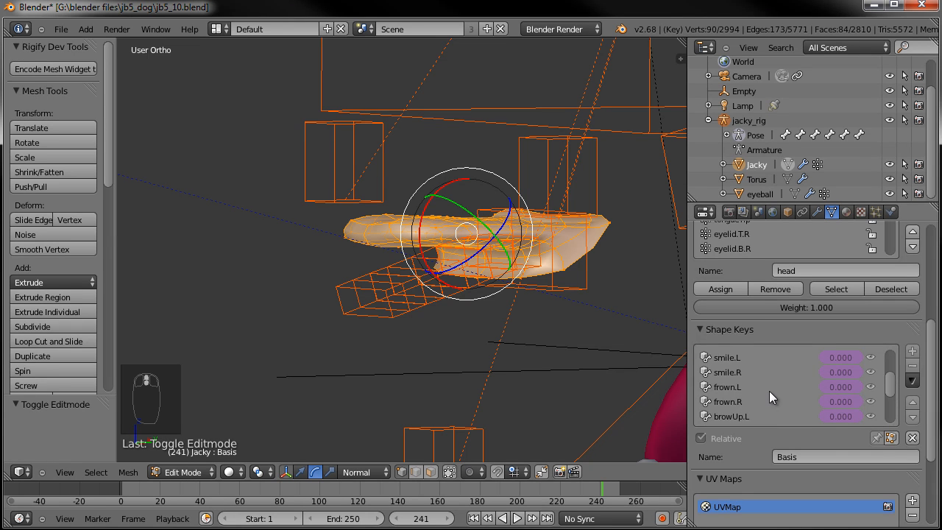
pyautogui.click(722, 329)
pyautogui.scroll(5, 725, 329)
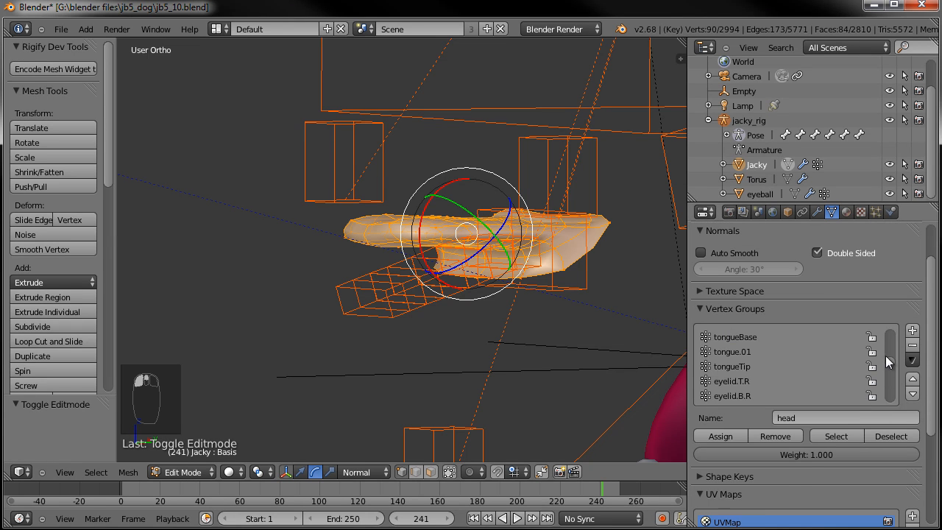
pyautogui.scroll(6, 766, 370)
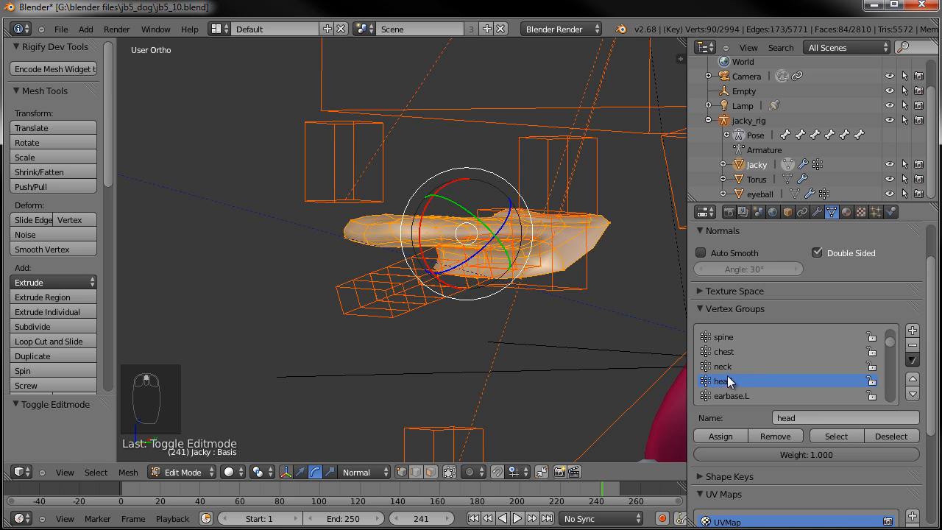
pyautogui.press('Tab')
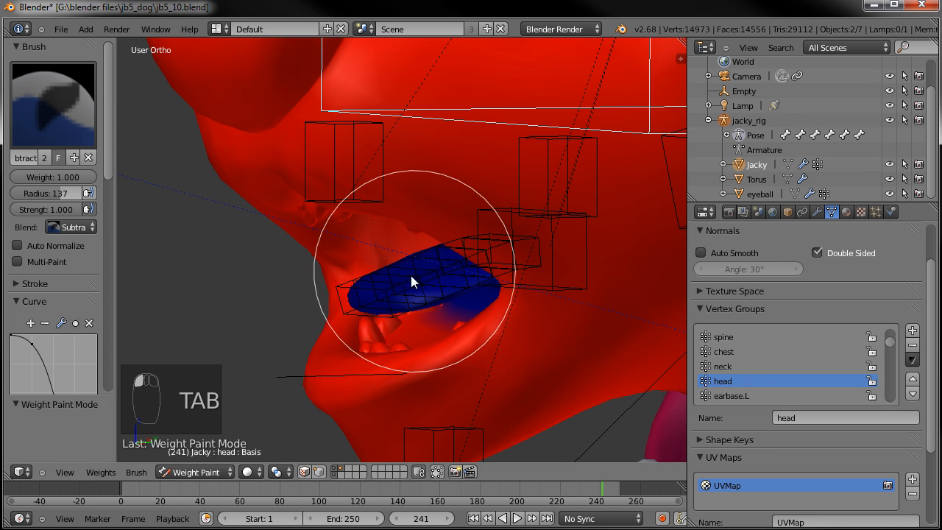
# Step: Try a trackball rotation of the tongueTip bone to check how the tongue tip deforms
pyautogui.rightClick(388, 291)
pyautogui.press('r')
pyautogui.press('r')
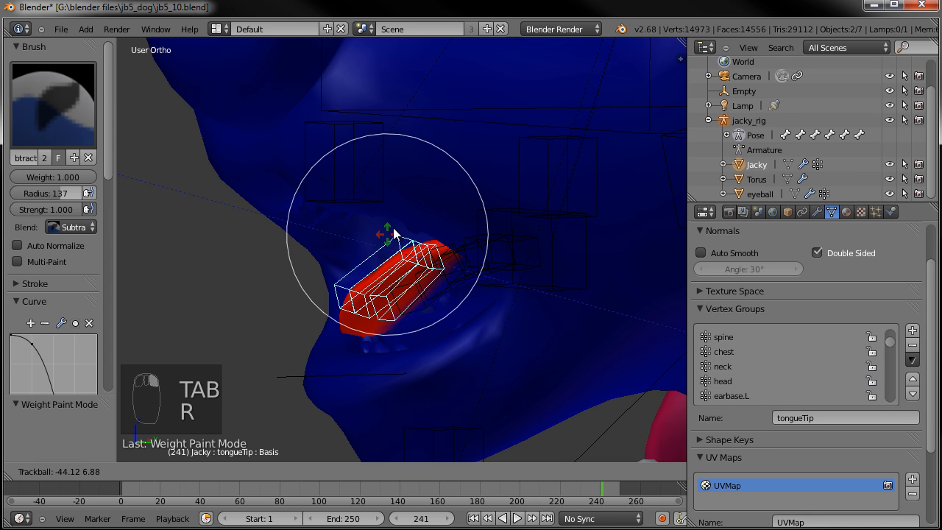
pyautogui.click(370, 295)
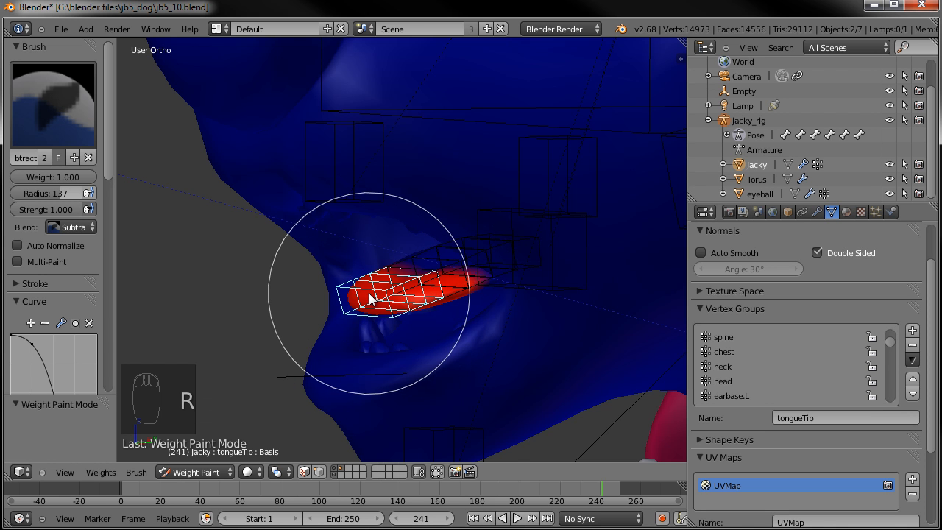
# Step: Leave Weight Paint mode and scale the tongue.01 bone by about 2.04 in the right side view
pyautogui.press('KP_3')
pyautogui.click(186, 474)
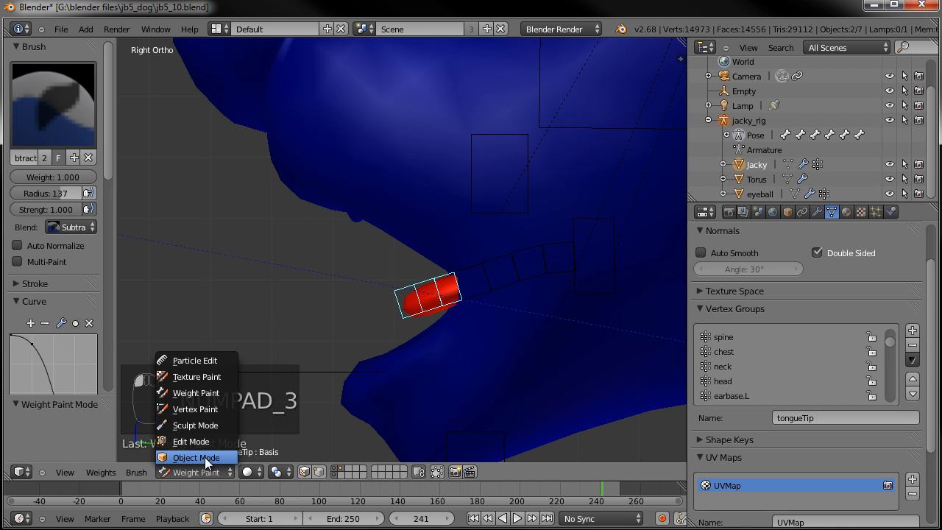
pyautogui.click(204, 457)
pyautogui.rightClick(511, 259)
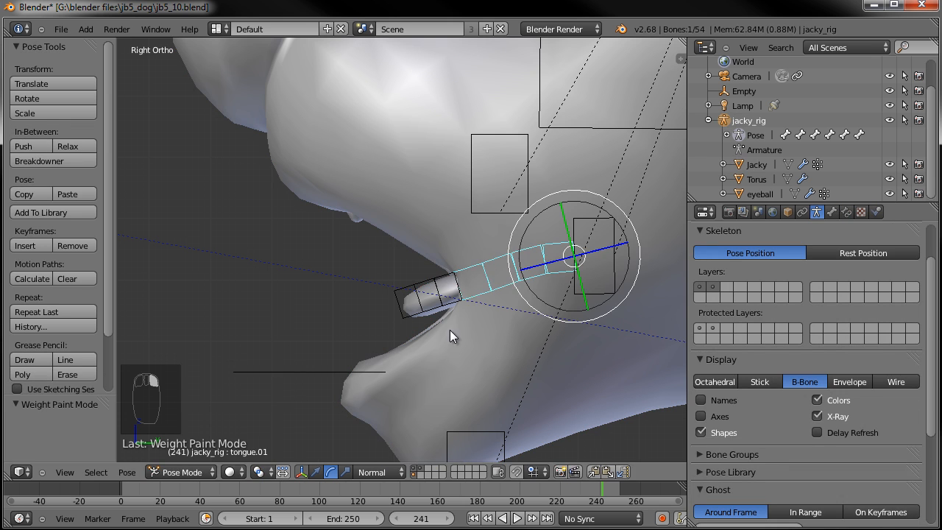
pyautogui.press('s')
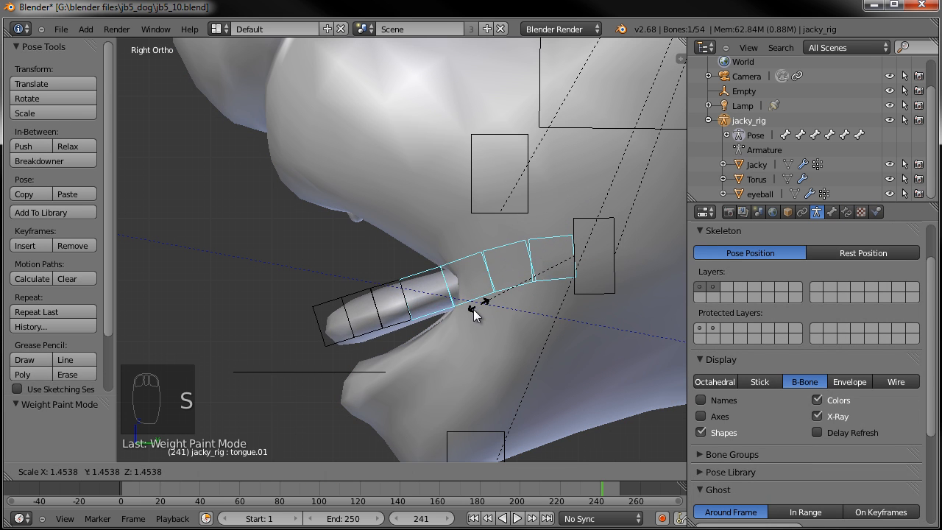
pyautogui.click(425, 321)
# Step: Rotate the tongueTip bone downward by about 51.5°
pyautogui.rightClick(278, 304)
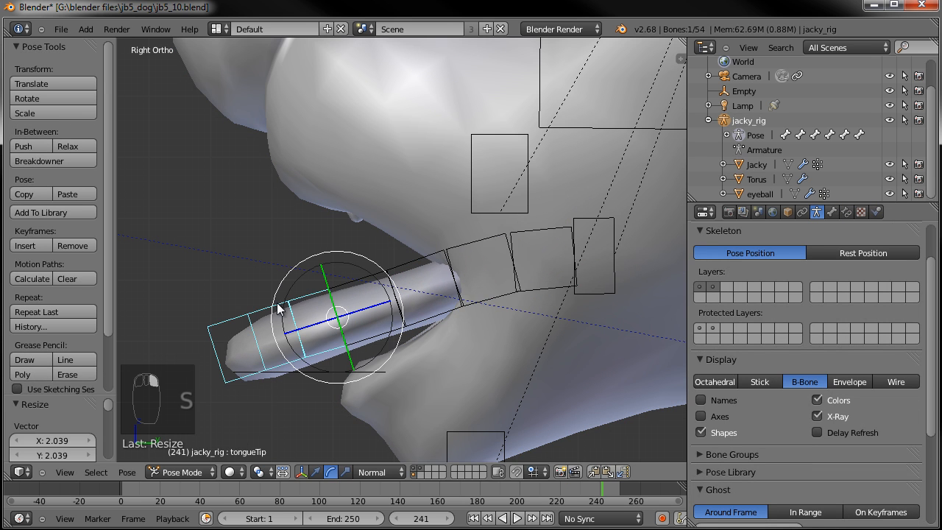
pyautogui.press('r')
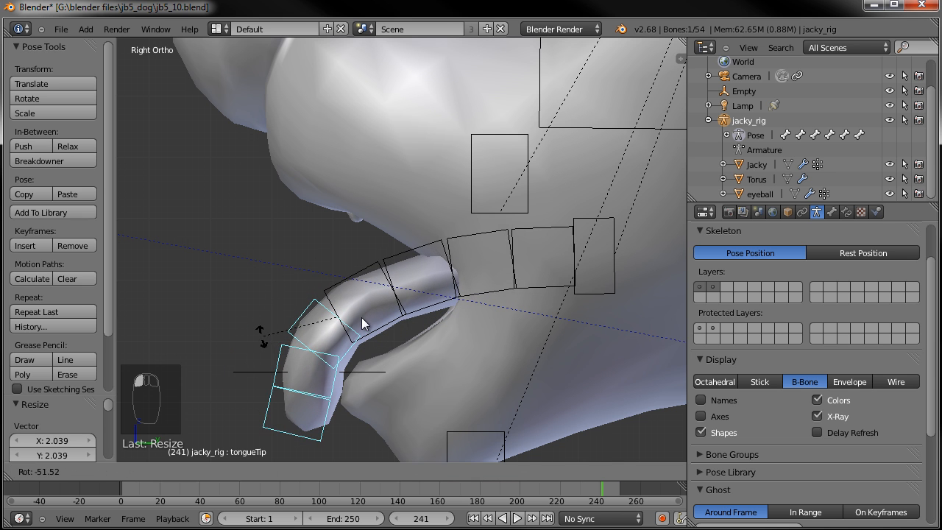
pyautogui.click(362, 323)
# Step: Scale the tongue.01 bone by about 1.08 and rotate the tongueTip bone by about -11.7°
pyautogui.rightClick(528, 258)
pyautogui.press('s')
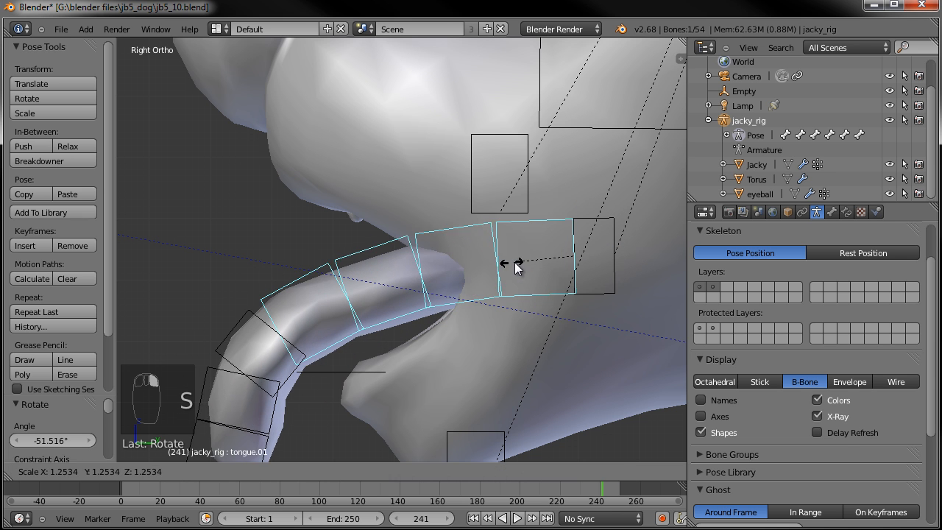
pyautogui.click(519, 262)
pyautogui.rightClick(294, 306)
pyautogui.press('r')
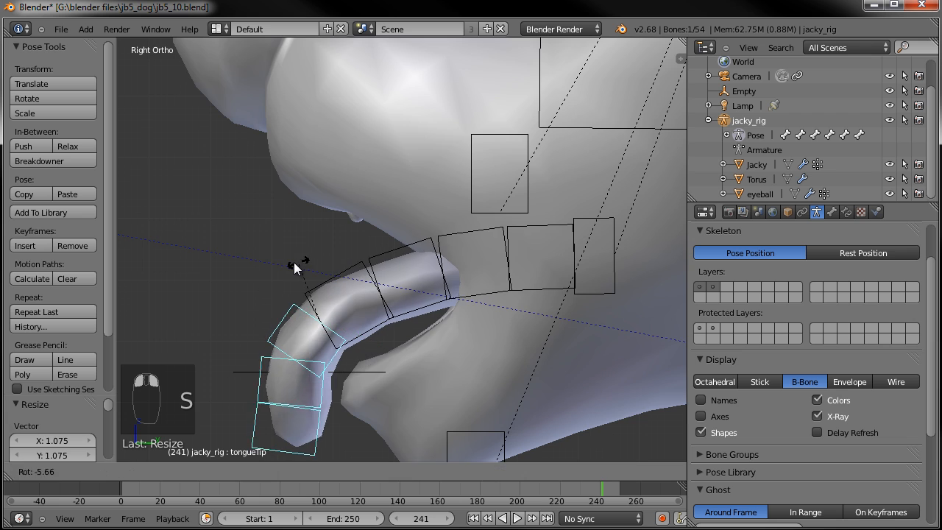
pyautogui.click(290, 262)
# Step: Raise the CTRLchin bone slightly to adjust the lower jaw around the tongue
pyautogui.moveTo(291, 262); pyautogui.dragTo(410, 375, button='middle')
pyautogui.rightClick(410, 376)
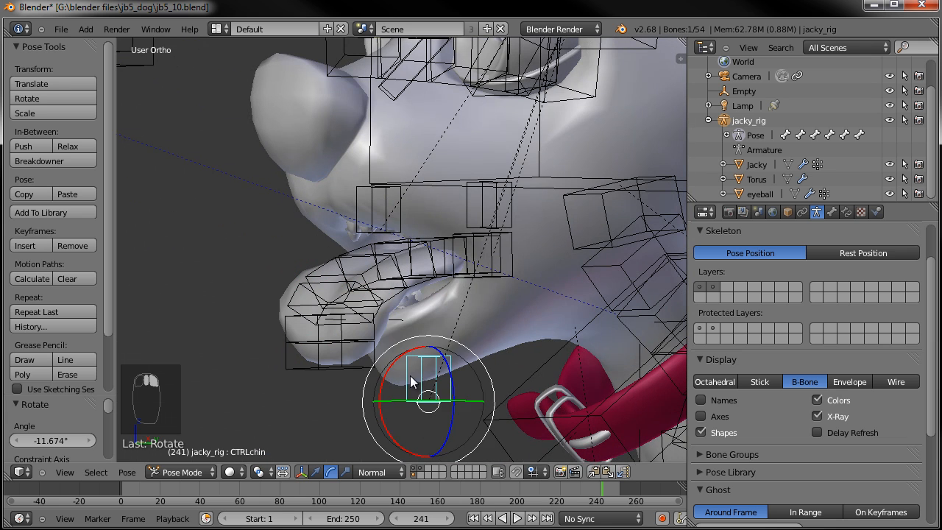
pyautogui.press('g')
pyautogui.click(414, 349)
# Step: Rotate the tongueBase bone by about 12.1° in the right side view to lift the tongue
pyautogui.rightClick(483, 278)
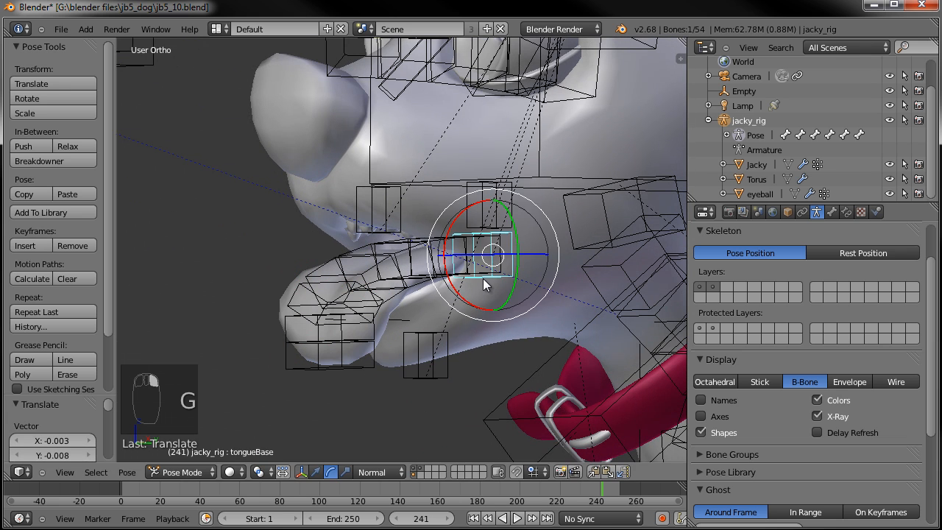
pyautogui.press('r')
pyautogui.rightClick(477, 281)
pyautogui.press('KP_3')
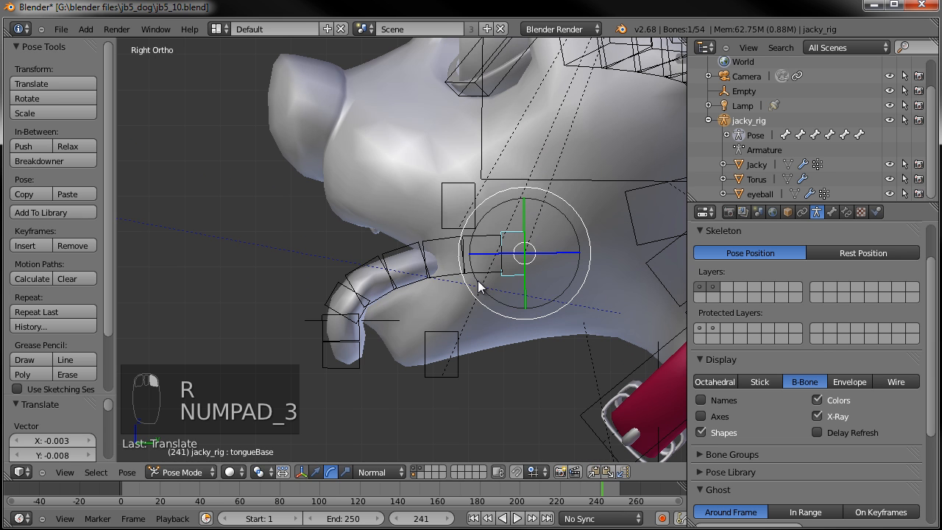
pyautogui.press('r')
pyautogui.click(573, 208)
# Step: Shift the CTRLchin bone slightly back and down in the side view
pyautogui.rightClick(430, 344)
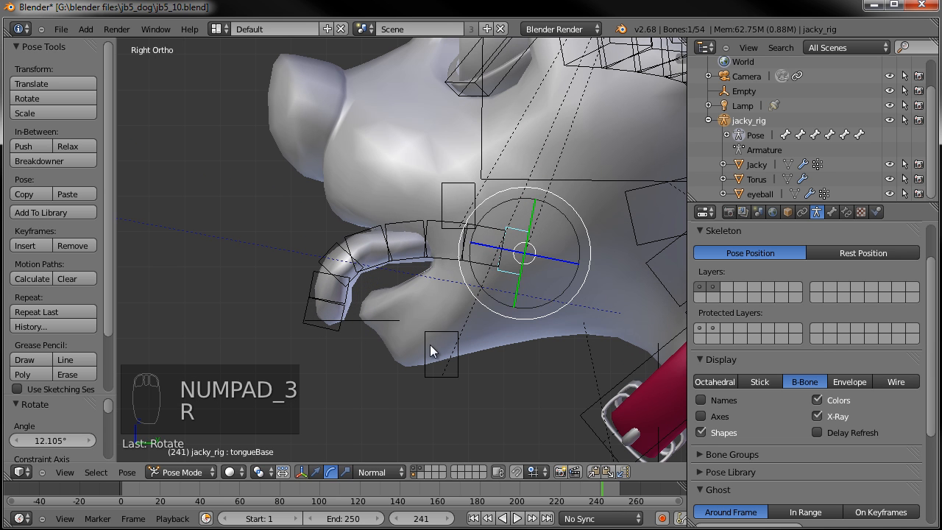
pyautogui.press('g')
pyautogui.click(454, 355)
# Step: Try scaling the tongue.01 bone by about 1.56 and clear its pose scale
pyautogui.moveTo(454, 355); pyautogui.dragTo(312, 418, button='middle')
pyautogui.rightClick(390, 249)
pyautogui.moveTo(414, 266); pyautogui.dragTo(431, 271, button='middle')
pyautogui.press('s')
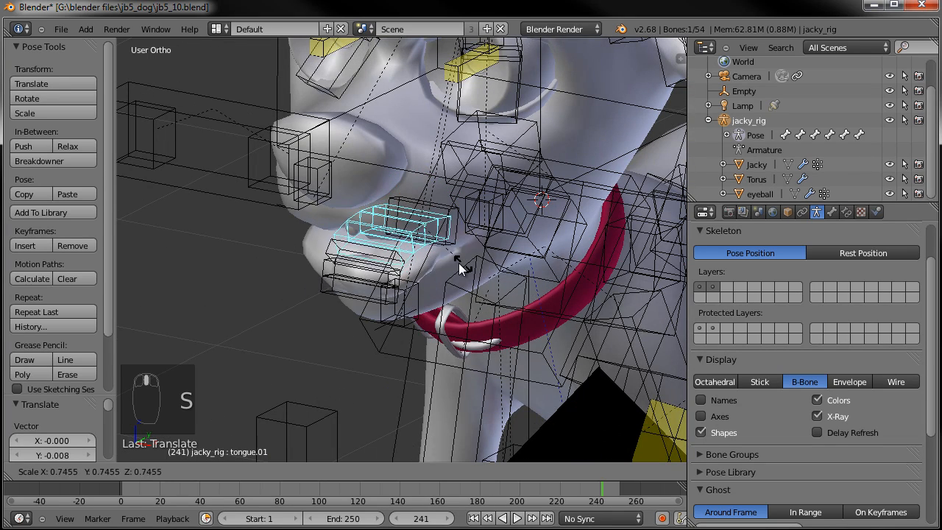
pyautogui.rightClick(543, 254)
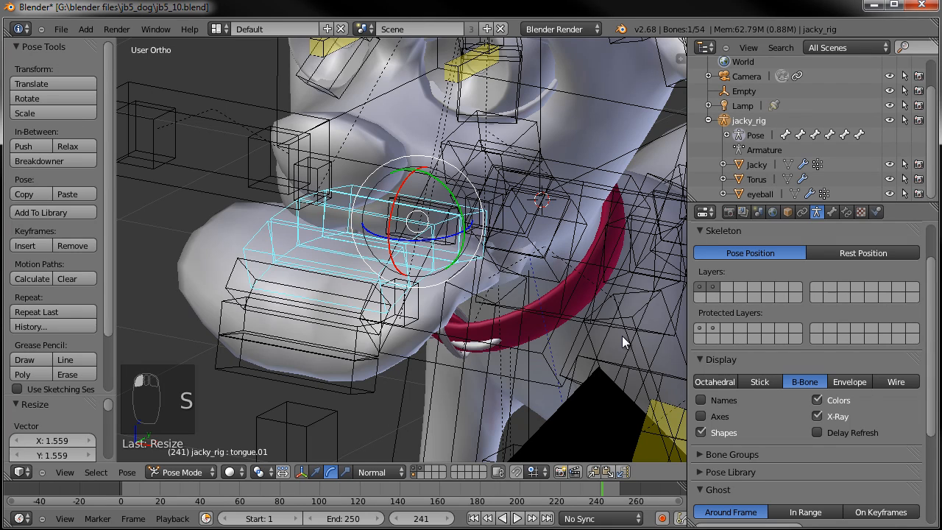
pyautogui.hotkey('alt', 's')
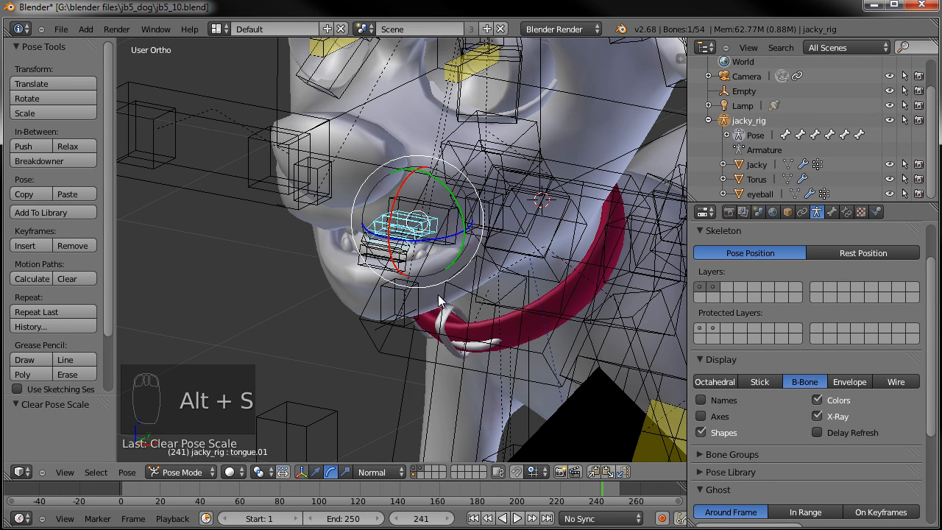
# Step: Turn on the display of bone axes and clear the tongueTip bone's rotation
pyautogui.scroll(4, 426, 298)
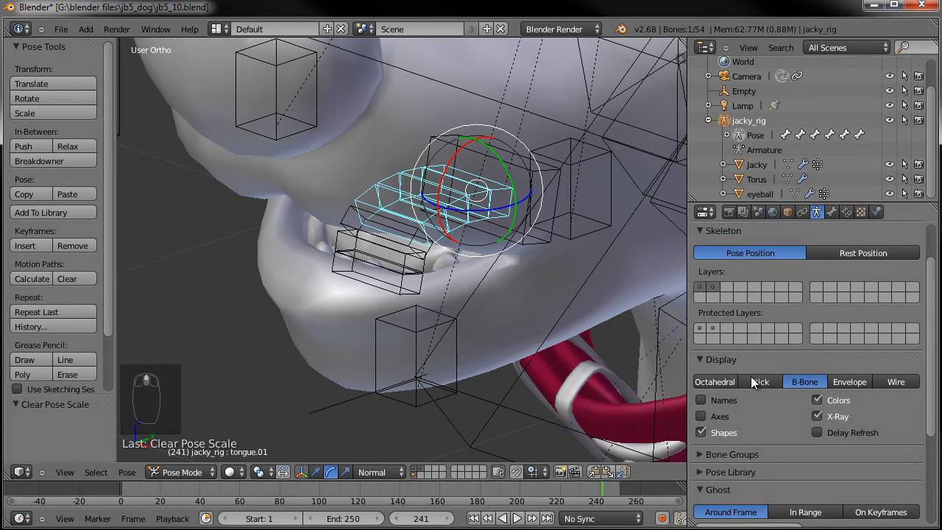
pyautogui.click(702, 417)
pyautogui.moveTo(579, 311); pyautogui.dragTo(423, 192, button='middle')
pyautogui.rightClick(431, 263)
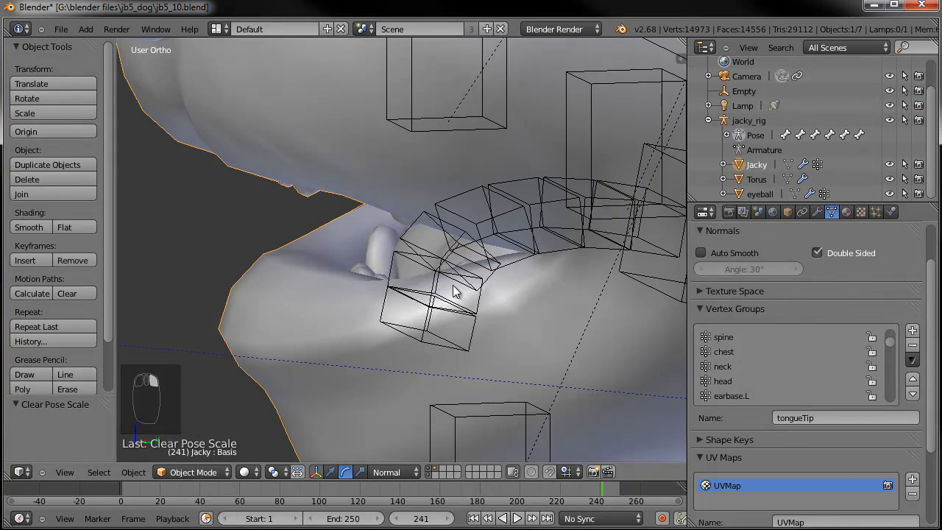
pyautogui.rightClick(445, 266)
pyautogui.hotkey('alt', 'r')
# Step: Lock the X and Z scale of the tongue.01 bone in its transform properties
pyautogui.rightClick(512, 224)
pyautogui.moveTo(511, 225); pyautogui.dragTo(454, 160, button='middle')
pyautogui.rightClick(494, 208)
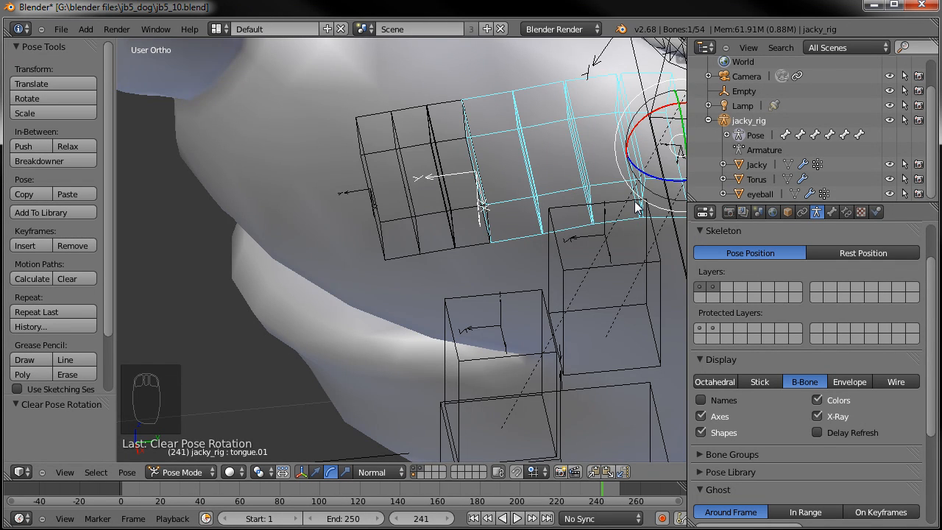
pyautogui.press('n')
pyautogui.scroll(10, 618, 255)
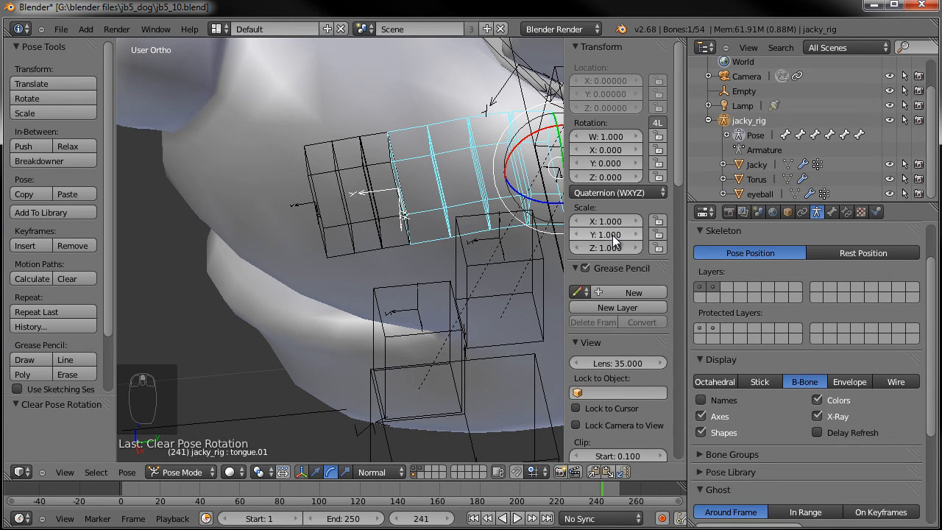
pyautogui.click(656, 247)
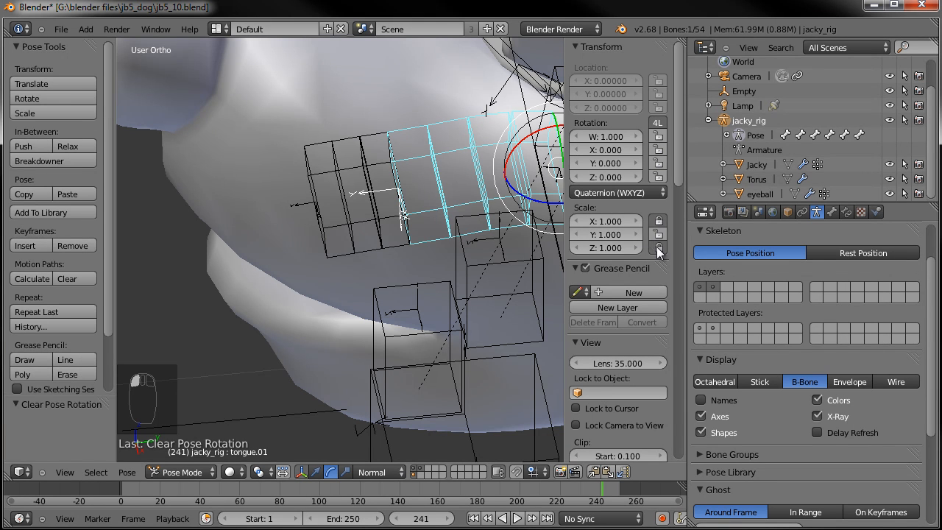
# Step: Stretch the tongue.01 bone along its length to a Y scale of about 2.17 in the right side view
pyautogui.moveTo(440, 220); pyautogui.dragTo(486, 182, button='middle')
pyautogui.press('s')
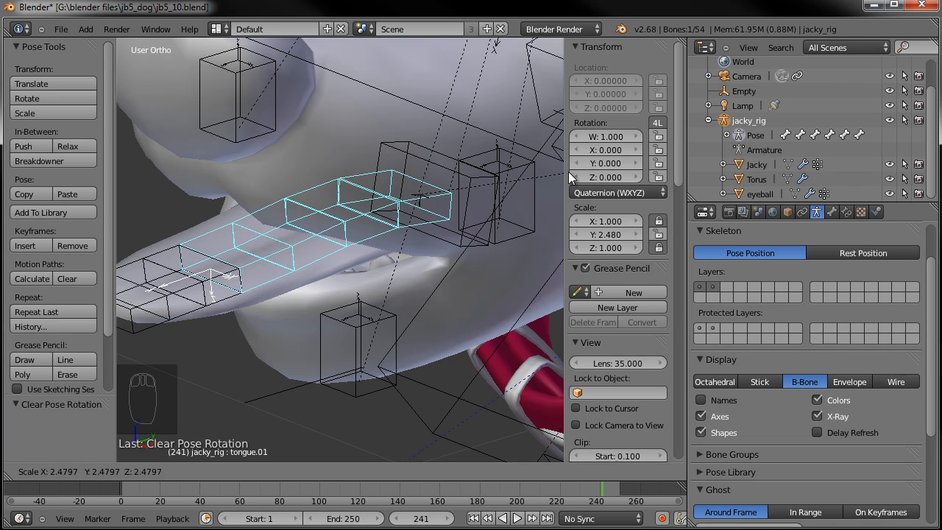
pyautogui.rightClick(219, 239)
pyautogui.press('KP_3')
pyautogui.press('s')
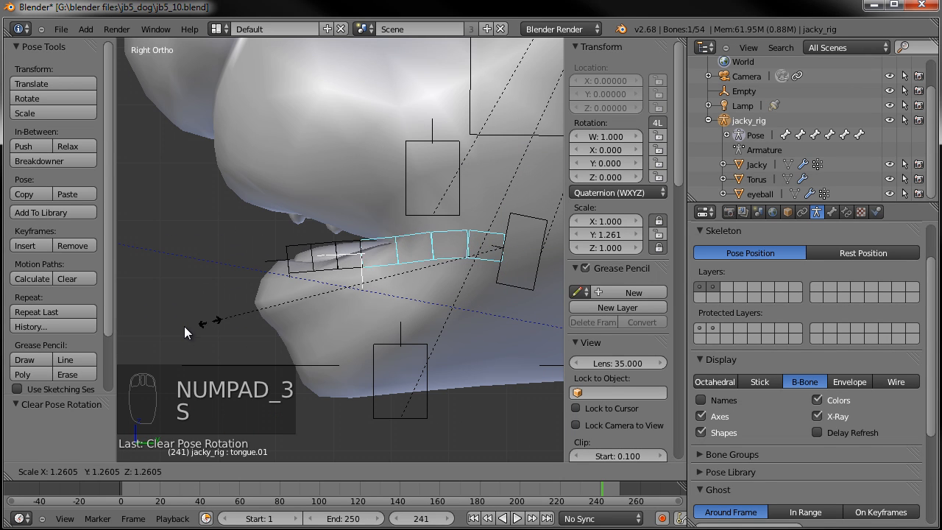
pyautogui.click(132, 342)
pyautogui.press('s')
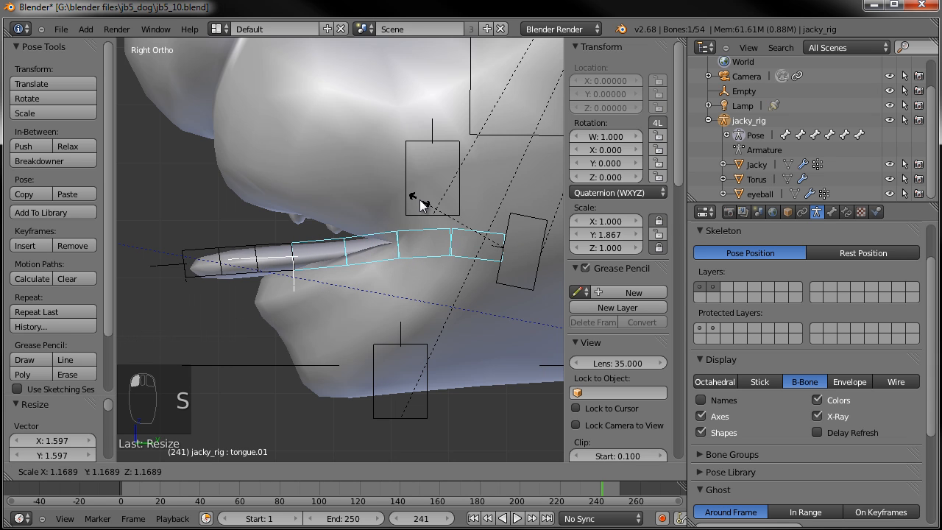
pyautogui.click(400, 205)
# Step: Rotate the tongueTip bone by about -65.5° so the tip hangs down
pyautogui.rightClick(194, 250)
pyautogui.rightClick(175, 249)
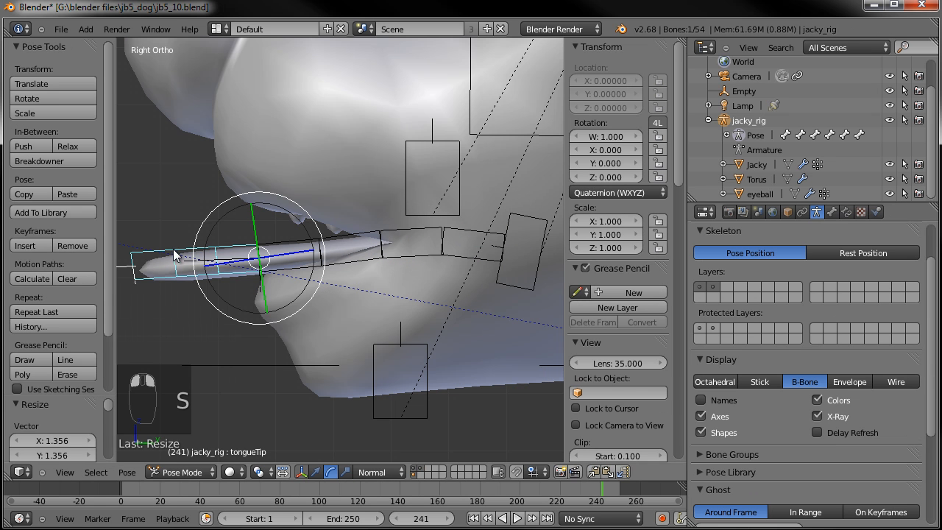
pyautogui.press('r')
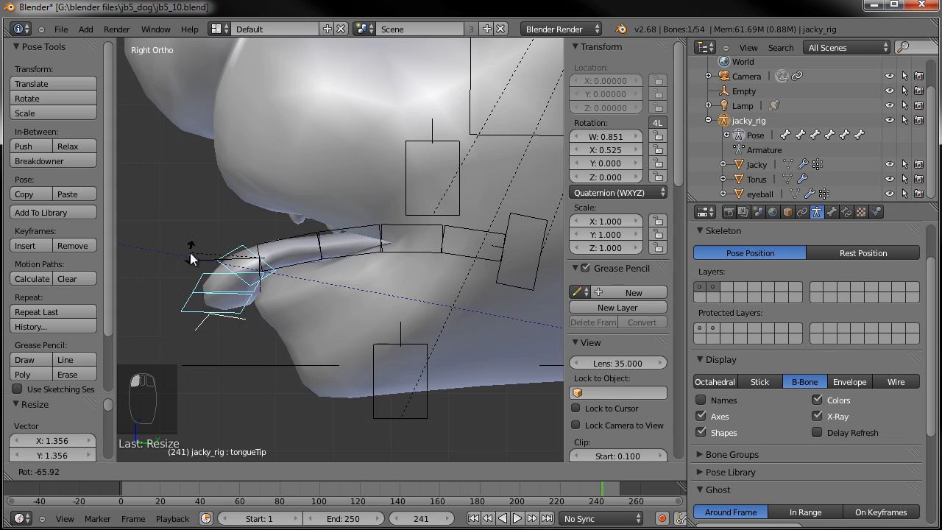
pyautogui.click(191, 254)
# Step: Stretch the tongue.01 bone further to a Y scale of about 2.91 in the right side view
pyautogui.scroll(2, 258, 211)
pyautogui.moveTo(257, 211); pyautogui.dragTo(415, 250, button='middle')
pyautogui.rightClick(419, 251)
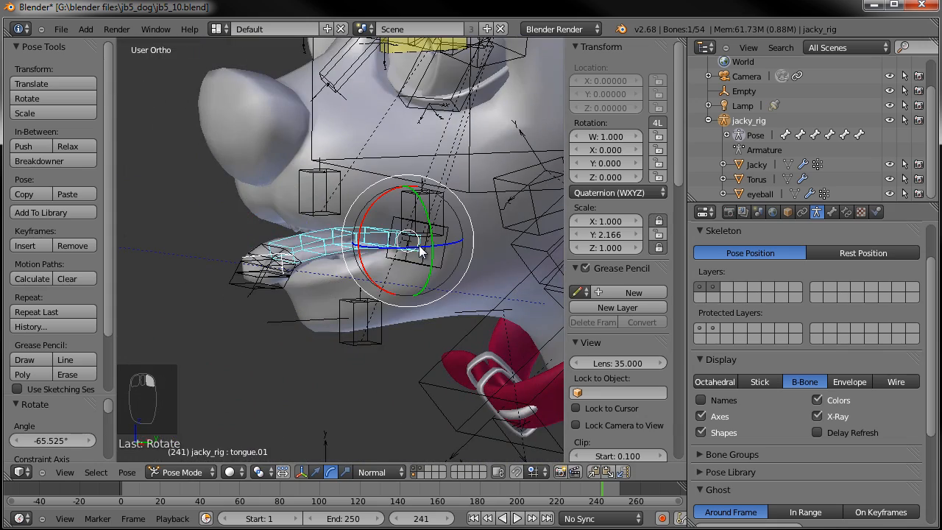
pyautogui.press('KP_3')
pyautogui.press('s')
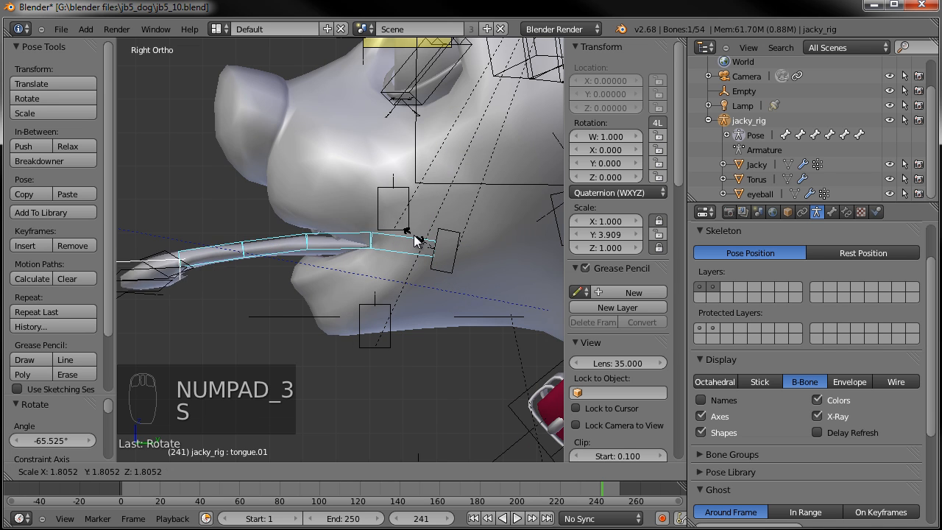
pyautogui.click(423, 239)
# Step: Rotate the tongueTip bone by about another -8° and check the tongue from the other side
pyautogui.rightClick(208, 283)
pyautogui.press('r')
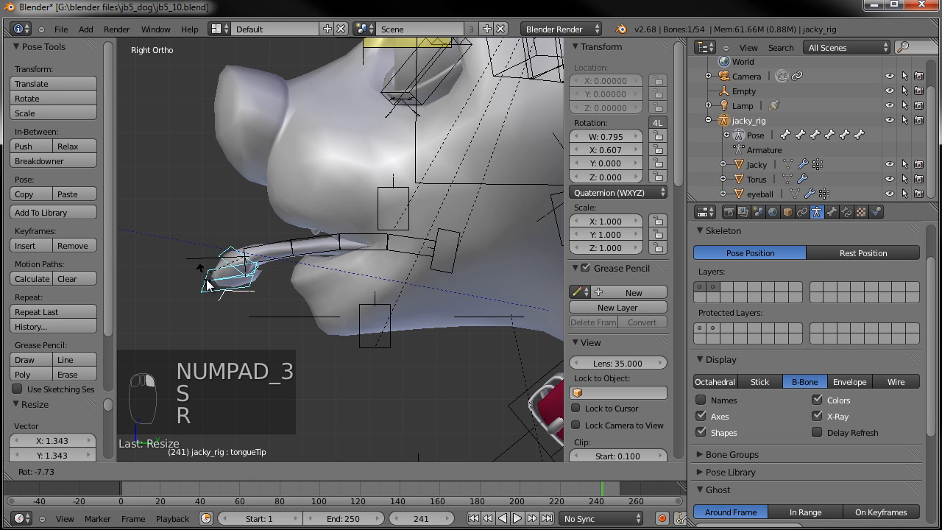
pyautogui.click(210, 272)
pyautogui.moveTo(210, 272); pyautogui.dragTo(461, 280, button='middle')
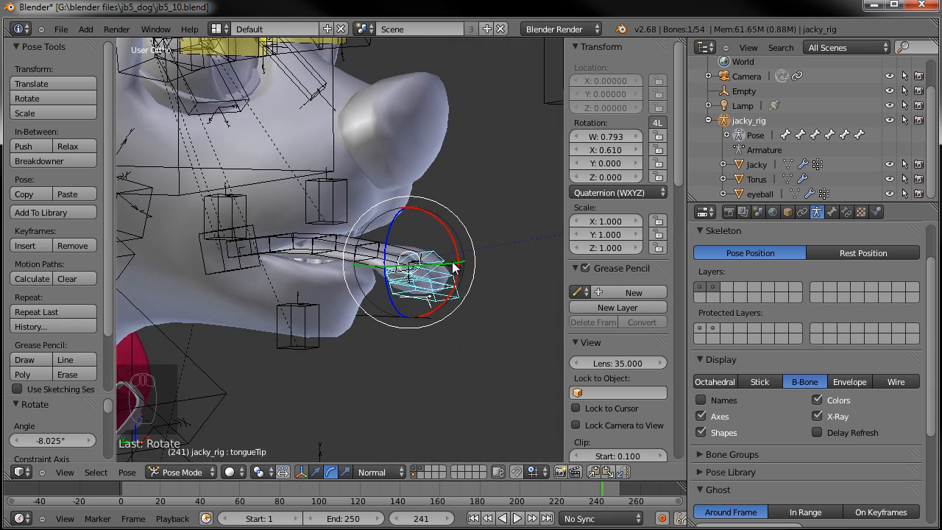
pyautogui.press('KP_3')
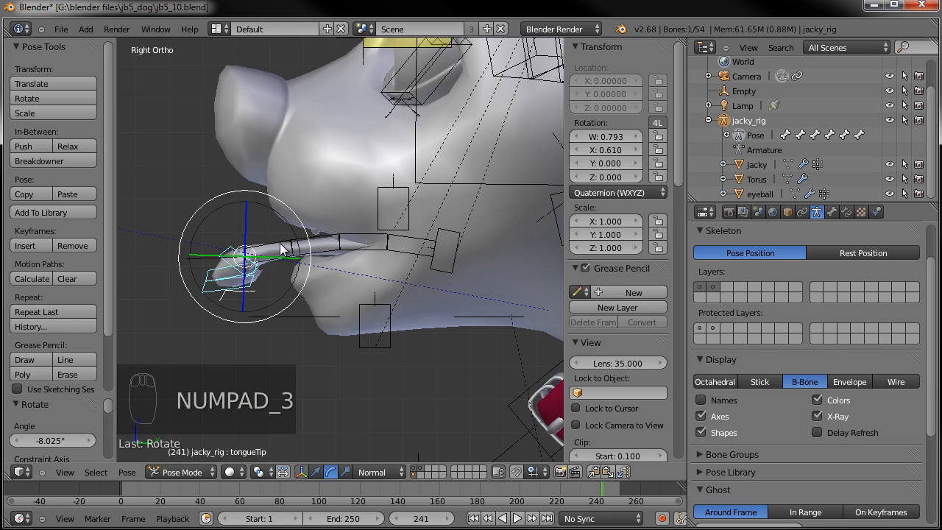
# Step: Shorten the tongue.01 bone to a Y scale of about 2.20 and deselect all bones
pyautogui.rightClick(431, 242)
pyautogui.press('s')
pyautogui.rightClick(446, 237)
pyautogui.press('s')
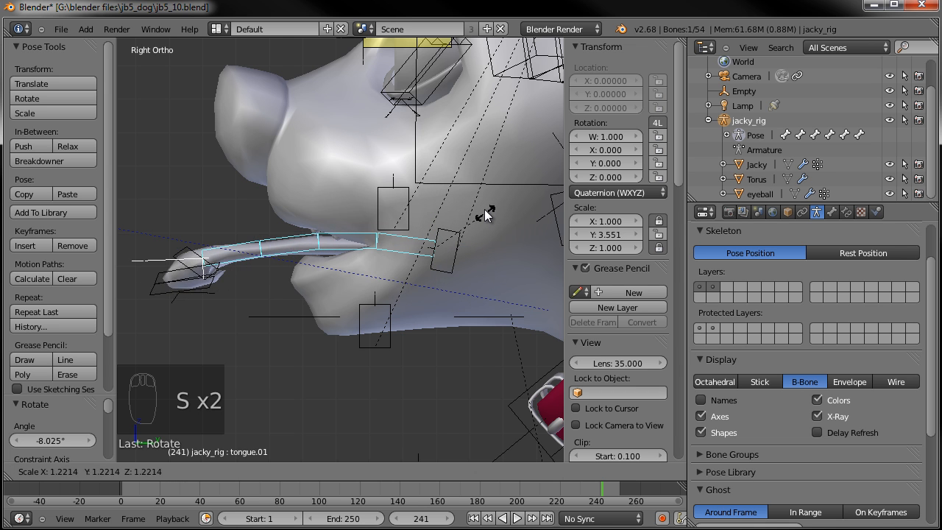
pyautogui.rightClick(356, 295)
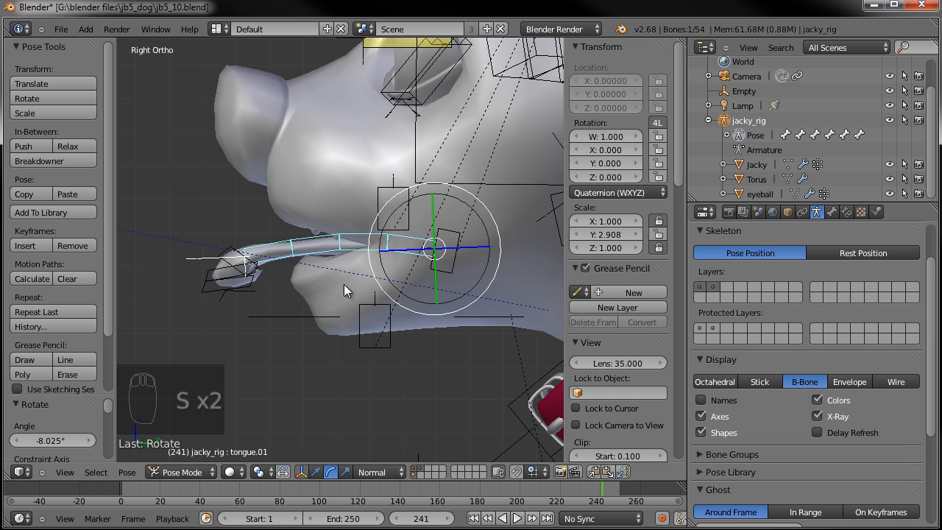
pyautogui.press('s')
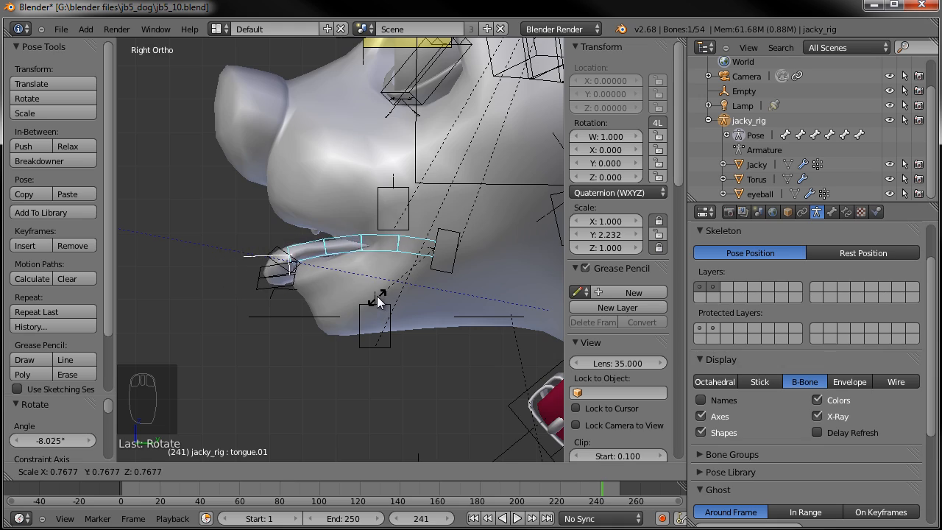
pyautogui.click(377, 298)
pyautogui.press('a')
# Step: Tilt the head bone by about -17.7° from the front and trackball-rotate it by about -2.9° and -2.3°
pyautogui.moveTo(262, 264); pyautogui.dragTo(467, 280, button='middle')
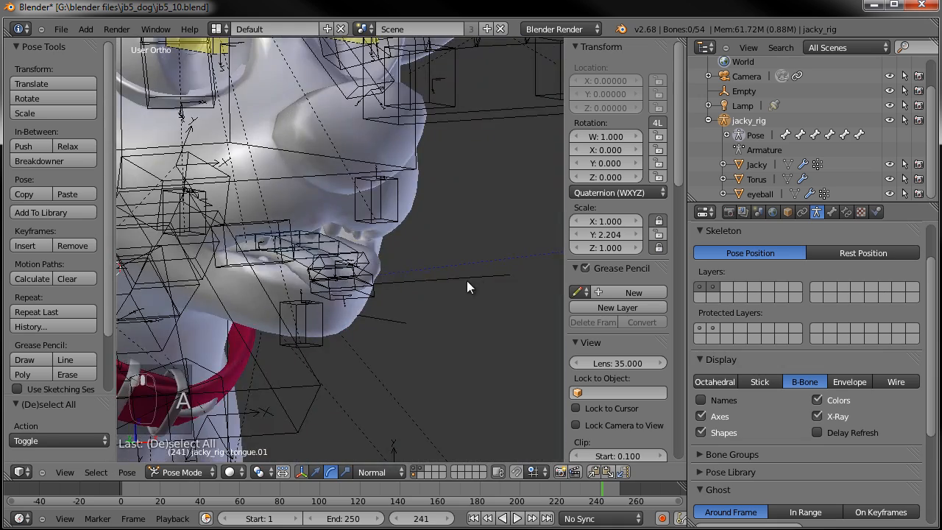
pyautogui.scroll(-7, 354, 304)
pyautogui.moveTo(382, 301); pyautogui.dragTo(326, 289, button='middle')
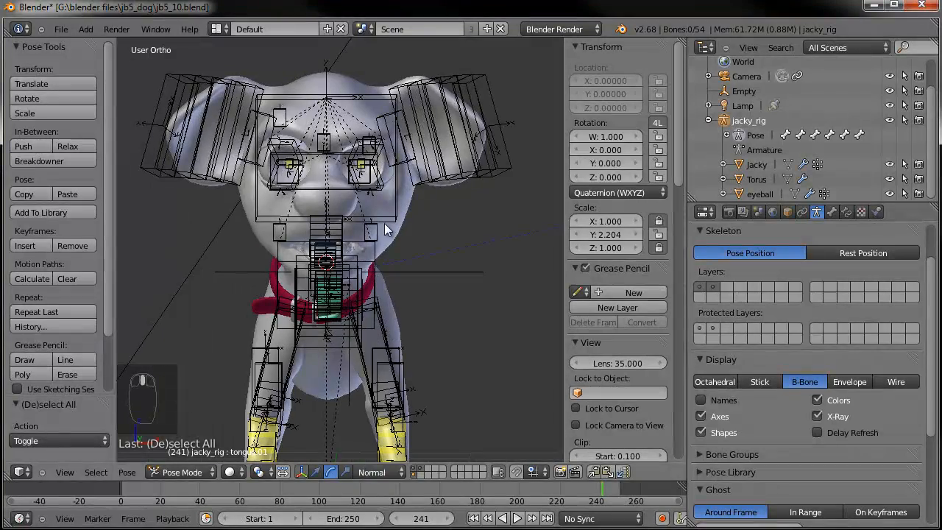
pyautogui.rightClick(396, 218)
pyautogui.press('r')
pyautogui.click(409, 181)
pyautogui.press('r')
pyautogui.press('r')
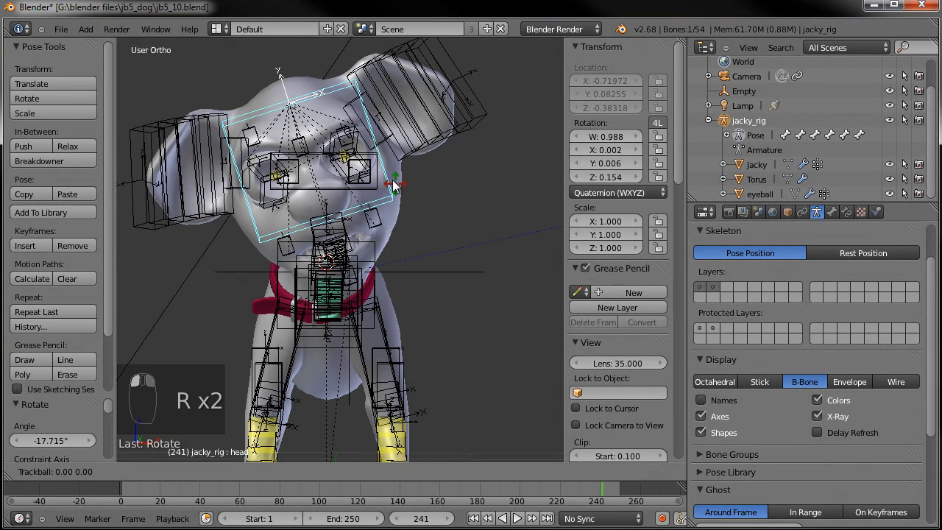
pyautogui.click(409, 142)
# Step: Pose both ear bones hanging down with trackball rotations, the left one by about 47° and -22.3°
pyautogui.rightClick(409, 147)
pyautogui.press('r')
pyautogui.press('r')
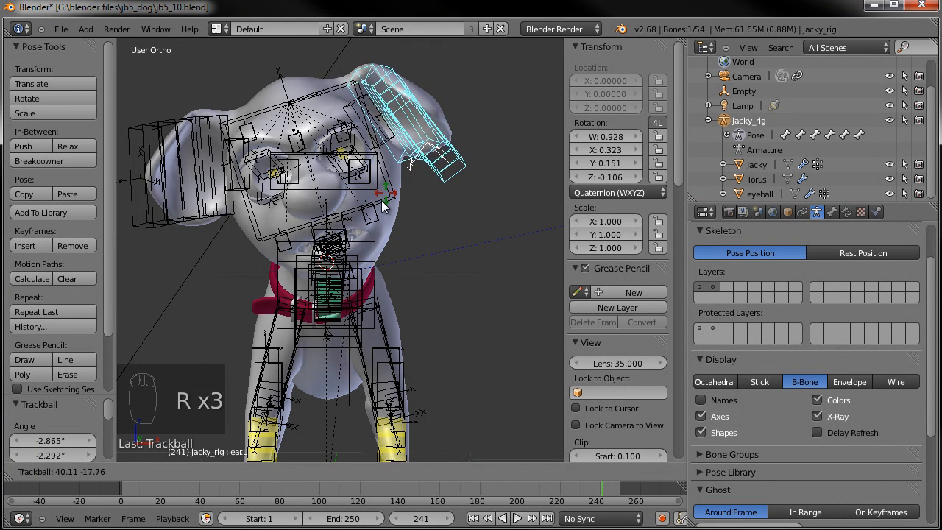
pyautogui.click(382, 208)
pyautogui.rightClick(197, 137)
pyautogui.press('r')
pyautogui.press('r')
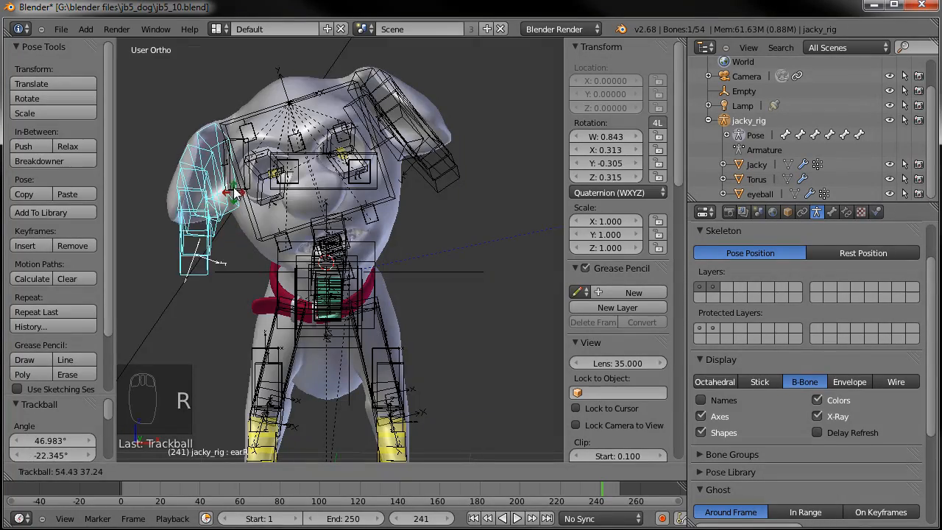
pyautogui.click(230, 186)
# Step: Move the eye target control bone to a location of about X 0.216, Y 0.478, Z 0.232
pyautogui.moveTo(229, 185); pyautogui.dragTo(300, 262, button='middle')
pyautogui.scroll(-3, 336, 243)
pyautogui.press('a')
pyautogui.scroll(3, 299, 259)
pyautogui.rightClick(258, 205)
pyautogui.rightClick(254, 201)
pyautogui.press('g')
pyautogui.click(206, 137)
pyautogui.moveTo(236, 256)
pyautogui.mouseDown(button='middle')
pyautogui.moveTo(318, 257)
pyautogui.moveTo(354, 273)
pyautogui.moveTo(247, 256)
pyautogui.mouseUp(button='middle')
pyautogui.press('g')
pyautogui.click(362, 258)
# Step: Trackball-rotate the head bone by about 7.4° and 17.8°
pyautogui.scroll(3, 362, 264)
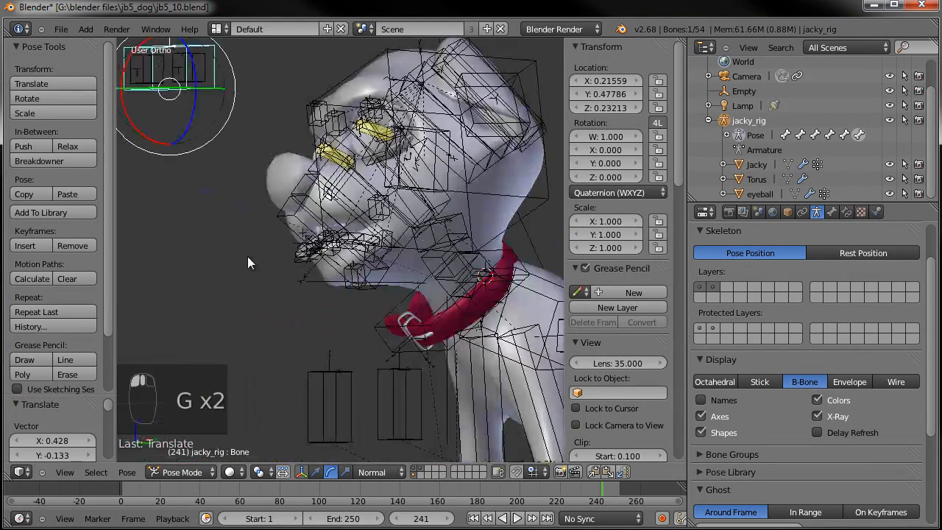
pyautogui.rightClick(473, 225)
pyautogui.press('r')
pyautogui.press('r')
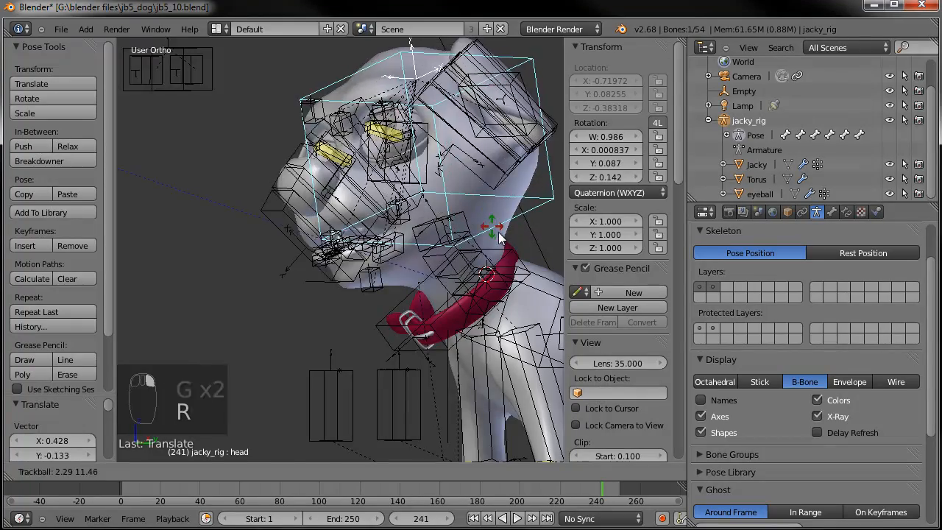
pyautogui.click(497, 276)
# Step: Move the eye target control bone to a location of about X 0.834, Y 0.243, Z -0.015
pyautogui.scroll(-3, 496, 278)
pyautogui.moveTo(269, 239); pyautogui.dragTo(364, 212, button='middle')
pyautogui.rightClick(306, 137)
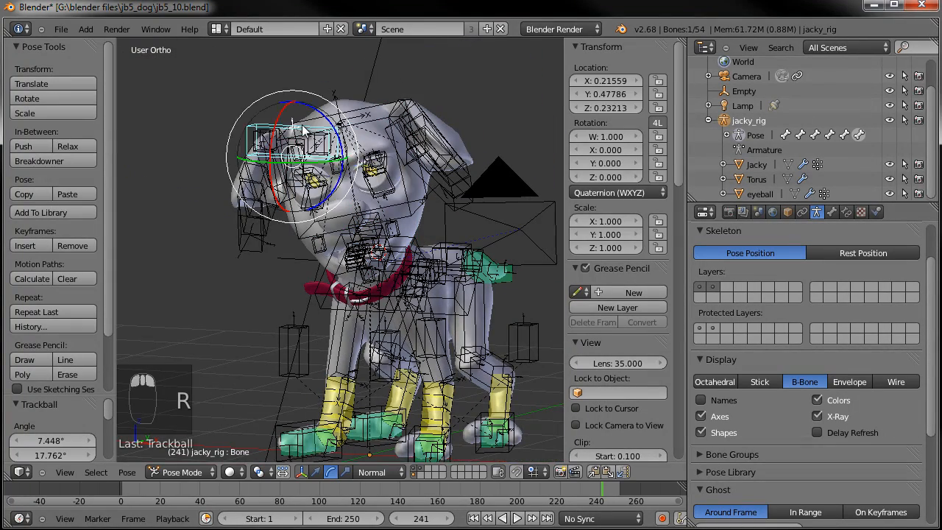
pyautogui.press('g')
pyautogui.click(376, 156)
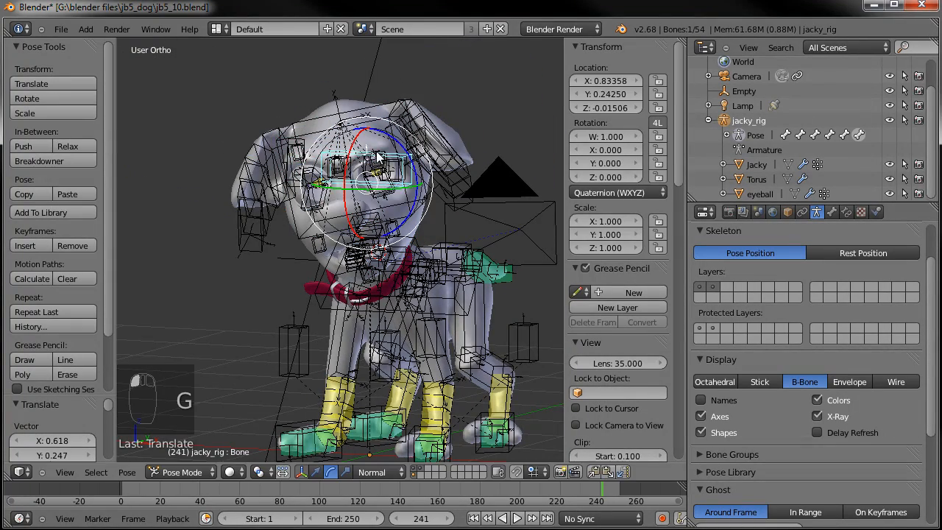
# Step: From the camera view, move the camera by about X 1.006 and Y 1.232 to reframe the dog
pyautogui.press('KP_0')
pyautogui.rightClick(408, 412)
pyautogui.press('g')
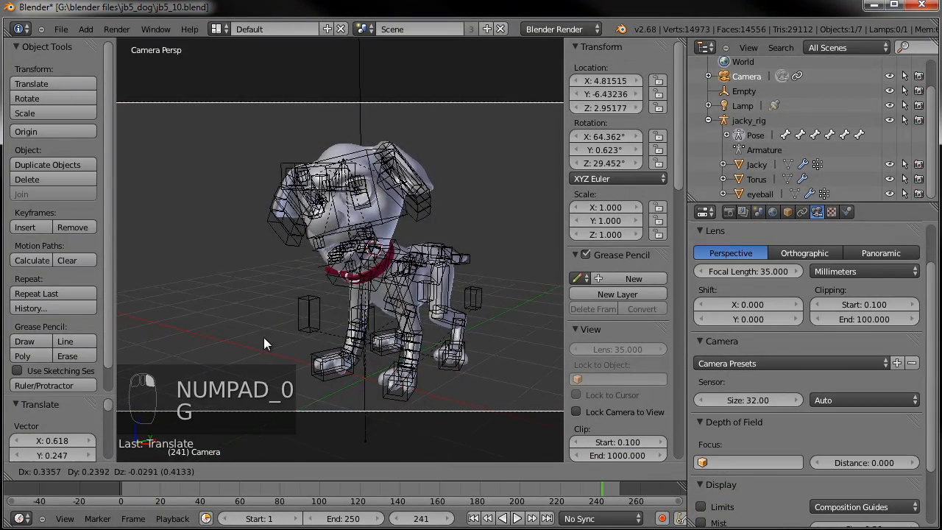
pyautogui.click(339, 246)
# Step: Move the eye target bone to about X 1.095, Y 0.222, Z -0.271 and trackball-rotate it by about -2.9° and 32.7°
pyautogui.rightClick(285, 176)
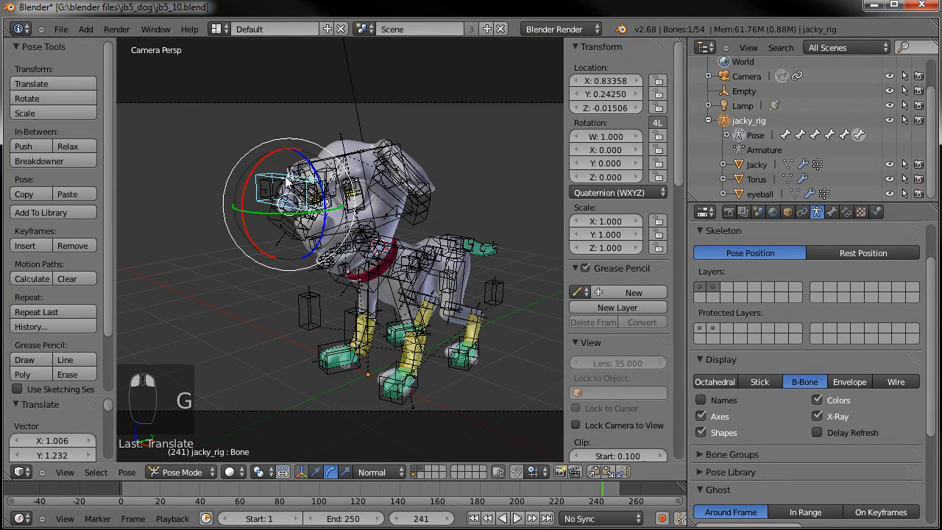
pyautogui.press('g')
pyautogui.press('r')
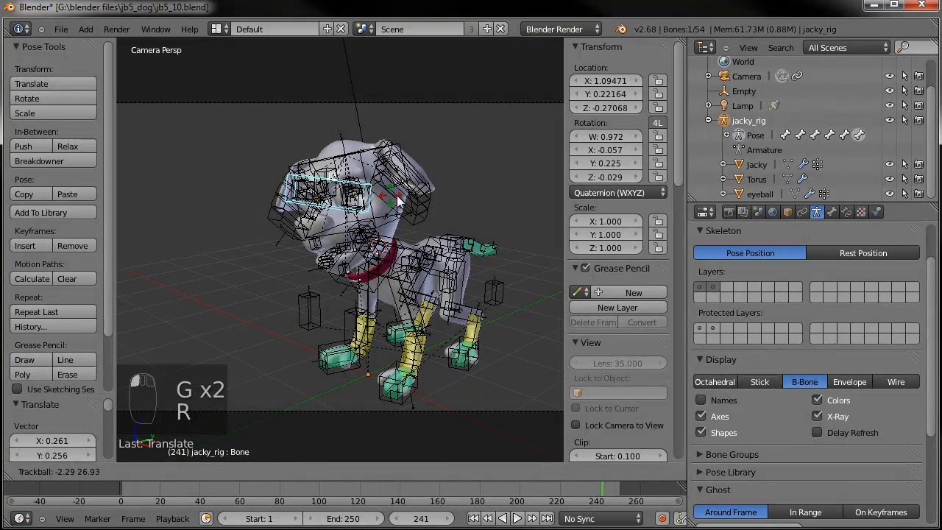
pyautogui.click(397, 199)
# Step: From the top, move the eye target bone near the camera at about X 3.864, Y 0.222, Z 1.974 and rotate it by about -20.7°
pyautogui.press('KP_7')
pyautogui.scroll(-5, 383, 322)
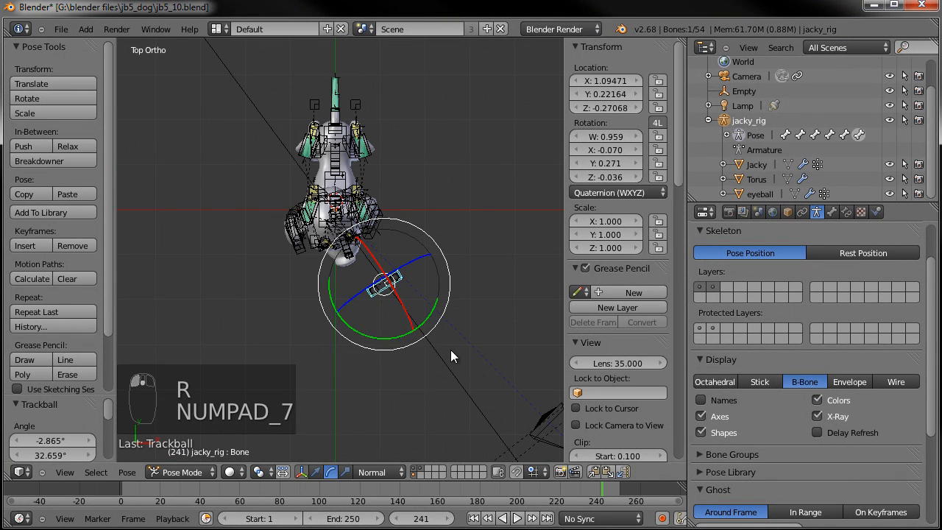
pyautogui.press('g')
pyautogui.click(557, 425)
pyautogui.press('r')
pyautogui.click(554, 395)
pyautogui.press('g')
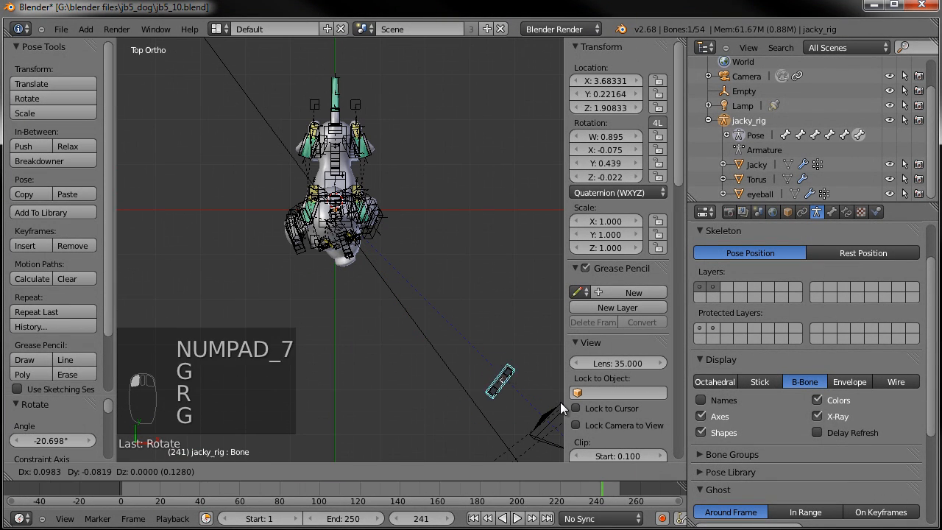
pyautogui.click(566, 404)
# Step: Adjust the eye target bone's position from the front and turn off the display of the rig's bone axes
pyautogui.press('KP_1')
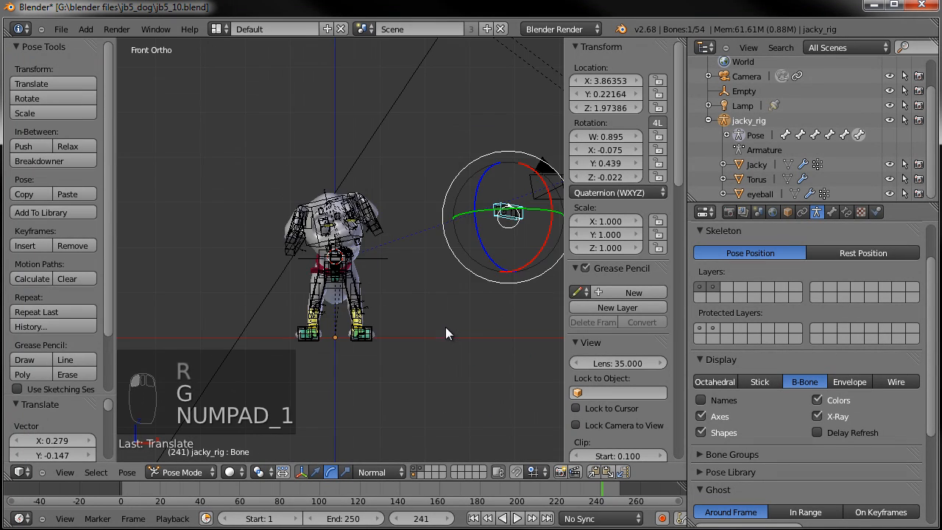
pyautogui.scroll(4, 445, 327)
pyautogui.scroll(-1, 431, 335)
pyautogui.keyDown('shift'); pyautogui.moveTo(431, 335); pyautogui.dragTo(256, 401, button='middle'); pyautogui.keyUp('shift')
pyautogui.press('g')
pyautogui.click(360, 351)
pyautogui.keyDown('shift'); pyautogui.moveTo(303, 337); pyautogui.dragTo(496, 221, button='middle'); pyautogui.keyUp('shift')
pyautogui.scroll(4, 368, 337)
pyautogui.scroll(3, 497, 217)
pyautogui.scroll(-1, 456, 247)
pyautogui.press('g')
pyautogui.click(409, 254)
pyautogui.click(720, 416)
# Step: Move the right smile control by about -0.175 in X and the middle brow control by about -0.034 in X
pyautogui.rightClick(270, 302)
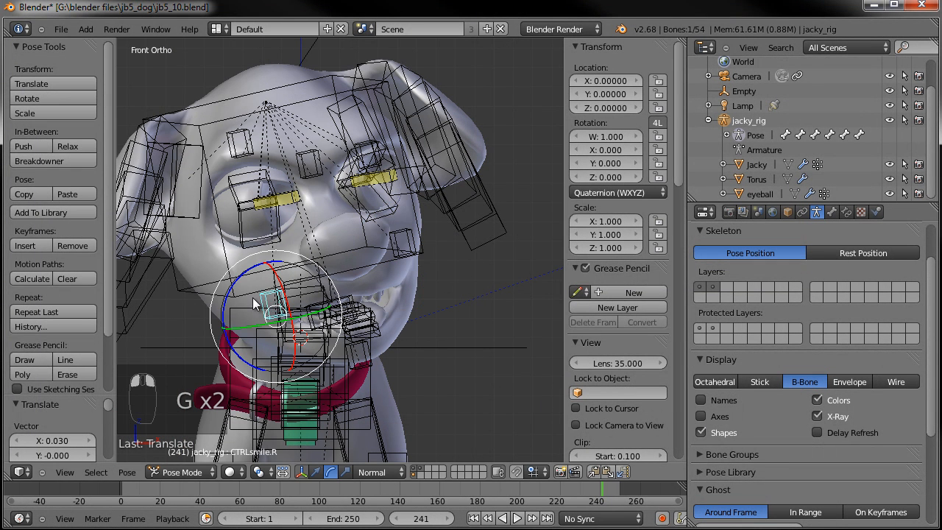
pyautogui.press('g')
pyautogui.click(245, 284)
pyautogui.rightClick(301, 124)
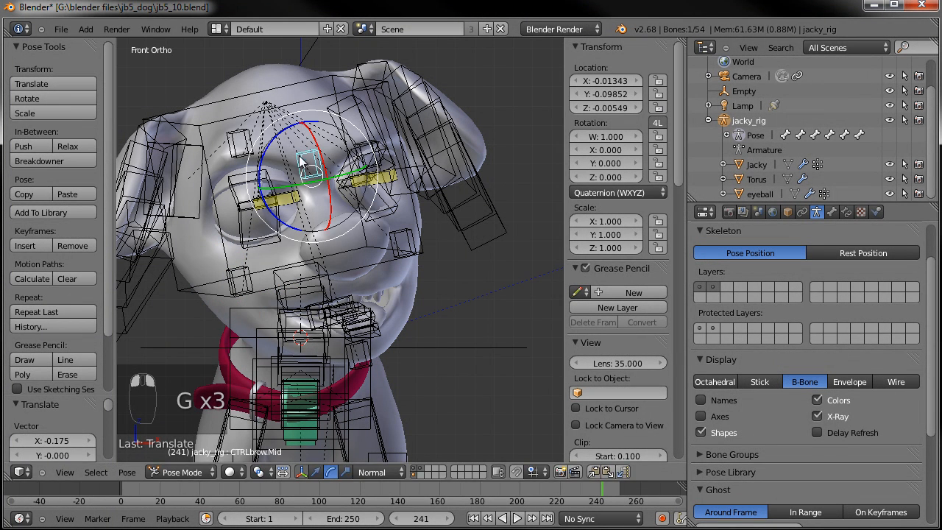
pyautogui.press('g')
pyautogui.click(342, 133)
# Step: Raise the brow control above the dog's left eye and reposition the one above its right eye
pyautogui.rightClick(366, 154)
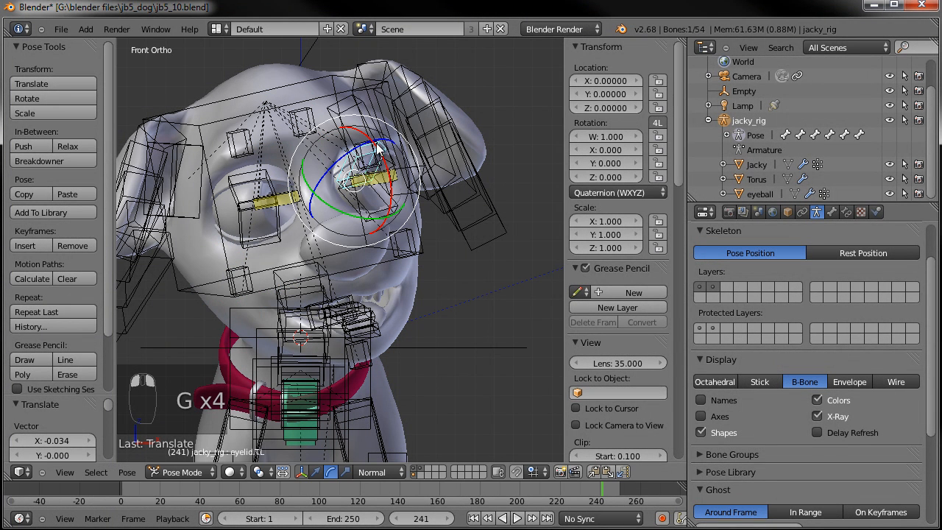
pyautogui.press('g')
pyautogui.click(361, 90)
pyautogui.rightClick(250, 143)
pyautogui.press('g')
pyautogui.click(313, 133)
pyautogui.press('g')
pyautogui.click(314, 131)
# Step: Fine-tune the position of the brow control above the dog's left eye
pyautogui.rightClick(360, 104)
pyautogui.rightClick(360, 102)
pyautogui.rightClick(360, 102)
pyautogui.press('g')
pyautogui.click(361, 107)
pyautogui.press('g')
pyautogui.click(356, 92)
# Step: Lift the left ear bone with a trackball rotation of about -41.3° and 39.5°, and rotate it by about -6.0°
pyautogui.rightClick(457, 160)
pyautogui.press('r')
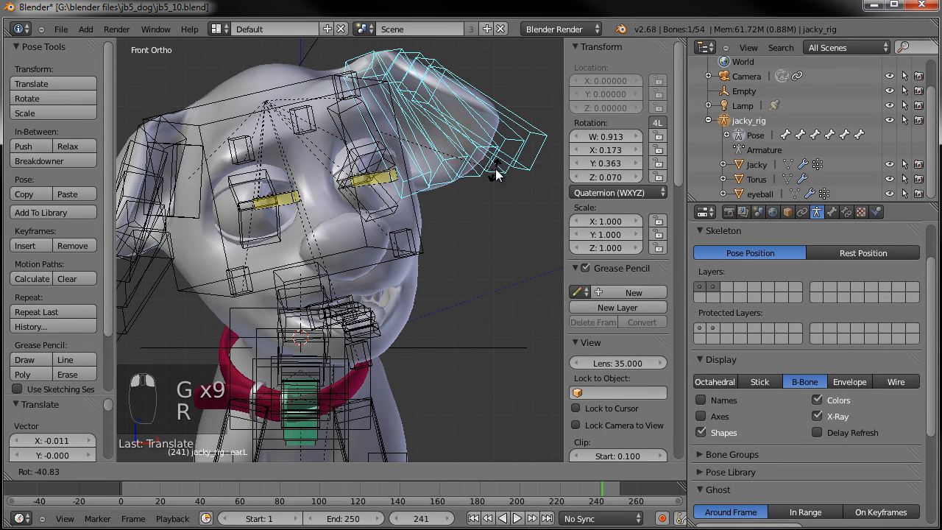
pyautogui.press('r')
pyautogui.click(477, 164)
pyautogui.press('r')
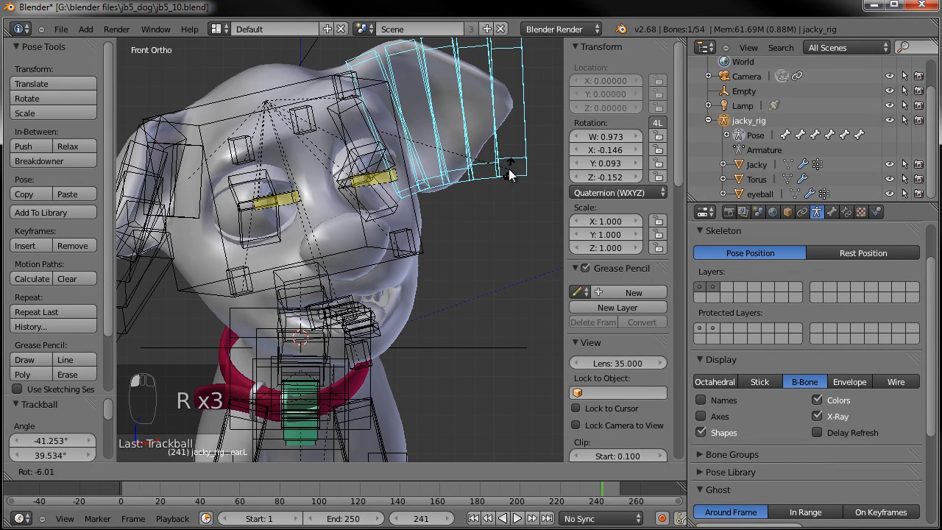
pyautogui.click(509, 165)
# Step: Trackball-rotate the right ear bone by about 12.6° and 2.9°
pyautogui.rightClick(139, 155)
pyautogui.press('r')
pyautogui.rightClick(139, 155)
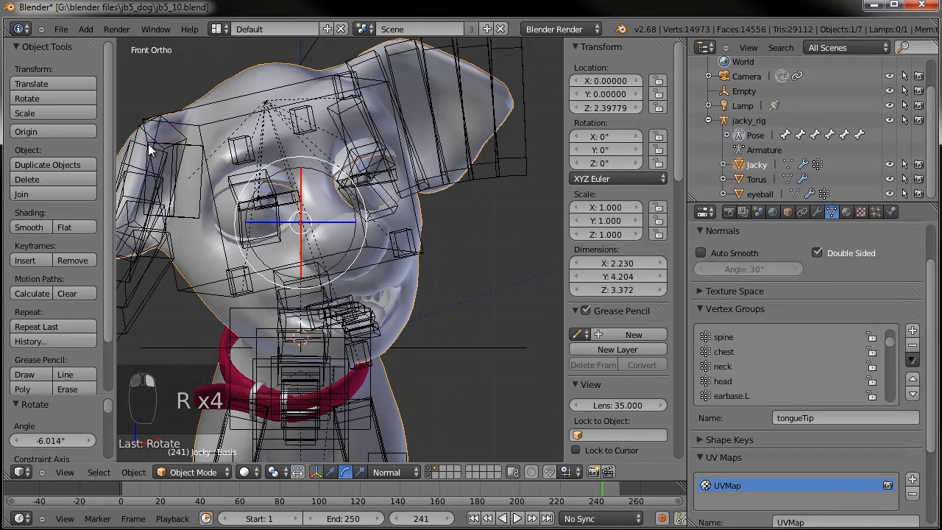
pyautogui.rightClick(149, 145)
pyautogui.rightClick(147, 145)
pyautogui.rightClick(150, 146)
pyautogui.press('r')
pyautogui.press('r')
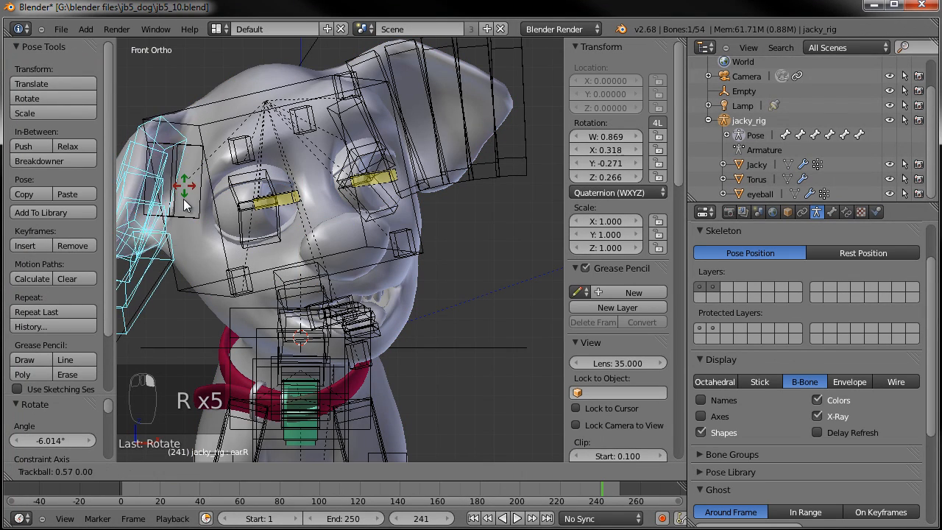
pyautogui.click(224, 289)
# Step: From the camera view, turn the head bone with a trackball rotation, tilt it about -6.2°, and trackball-rotate it by about -3.4° and -1.7°
pyautogui.scroll(-1, 225, 289)
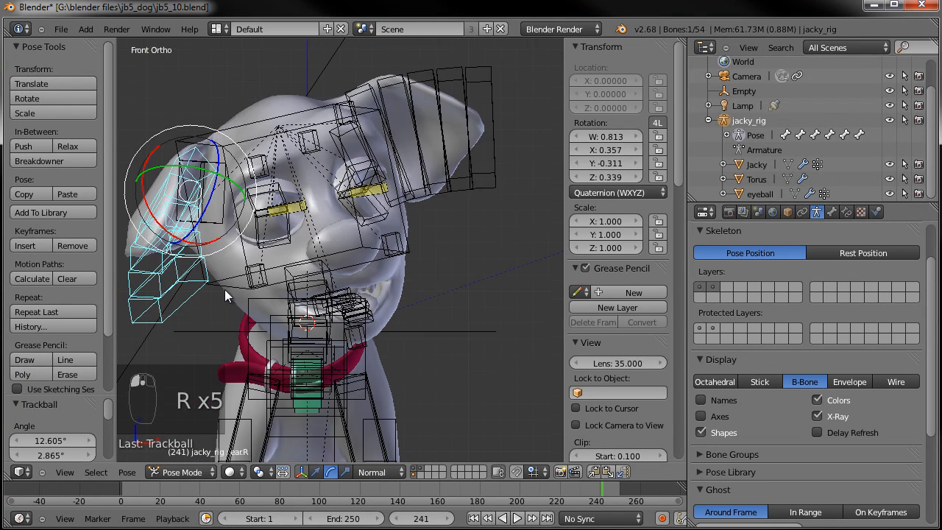
pyautogui.moveTo(224, 289); pyautogui.dragTo(296, 287, button='middle')
pyautogui.press('KP_0')
pyautogui.press('a')
pyautogui.press('a')
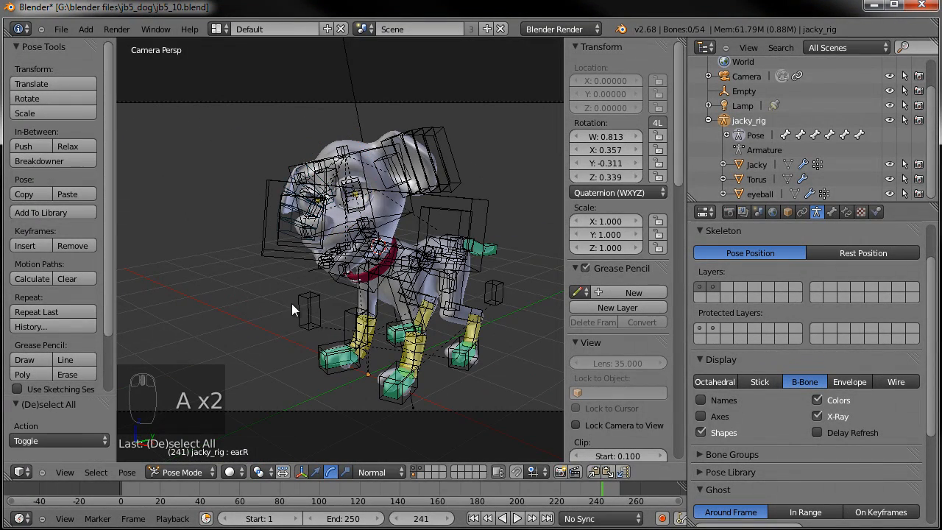
pyautogui.press('r')
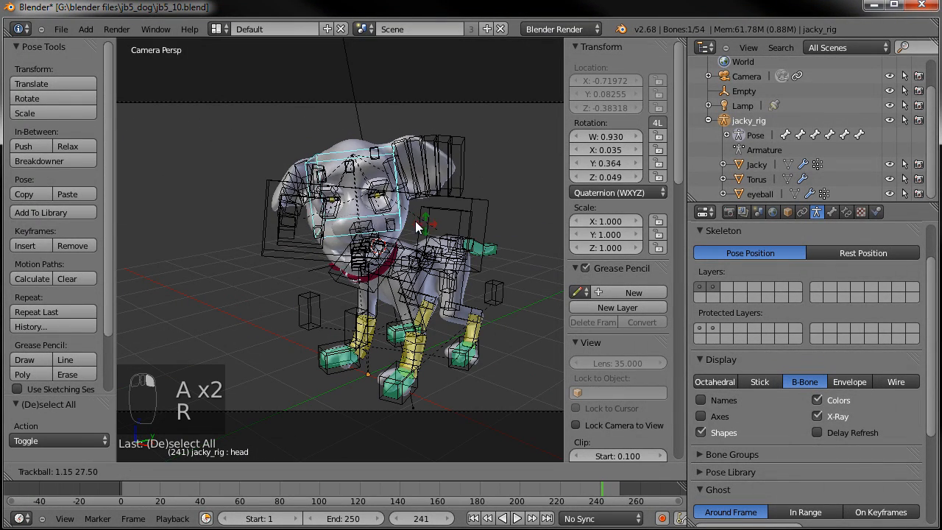
pyautogui.click(415, 222)
pyautogui.press('r')
pyautogui.click(481, 154)
pyautogui.press('r')
pyautogui.press('r')
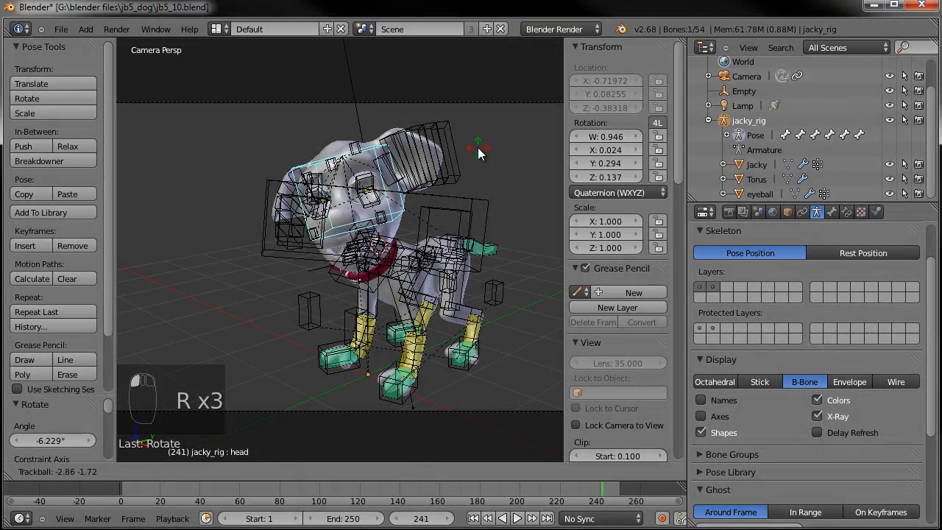
pyautogui.click(478, 148)
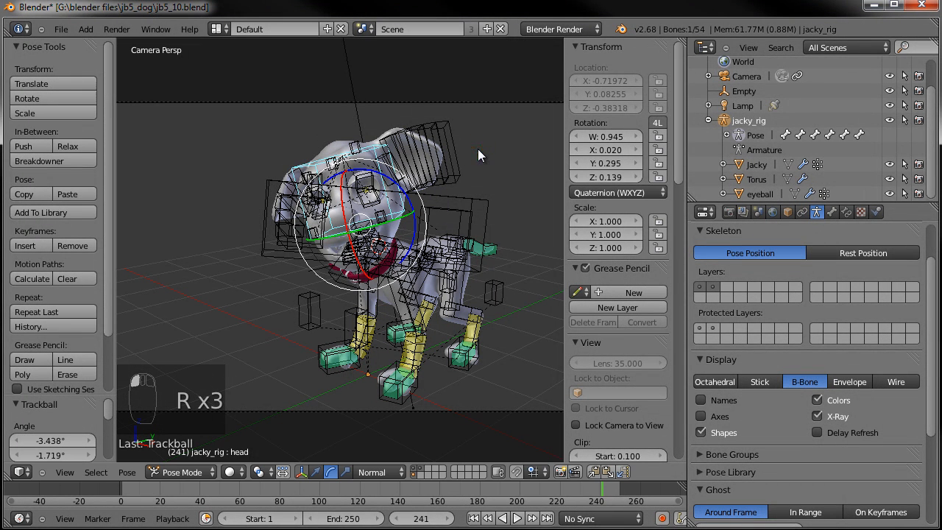
# Step: Select the hips bone and trackball-rotate it by about -4.0° and -2.9°
pyautogui.rightClick(465, 233)
pyautogui.rightClick(472, 225)
pyautogui.rightClick(463, 231)
pyautogui.rightClick(475, 272)
pyautogui.rightClick(474, 273)
pyautogui.rightClick(444, 283)
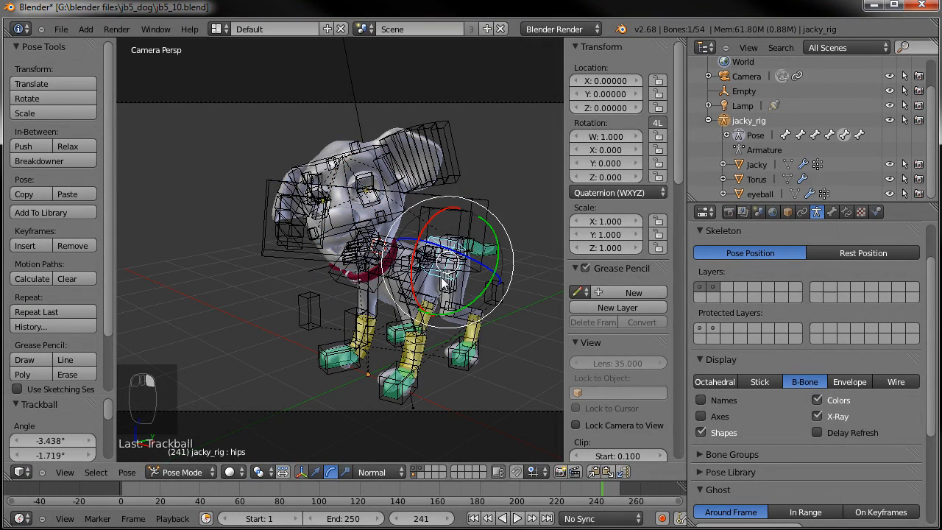
pyautogui.press('r')
pyautogui.press('r')
pyautogui.click(485, 275)
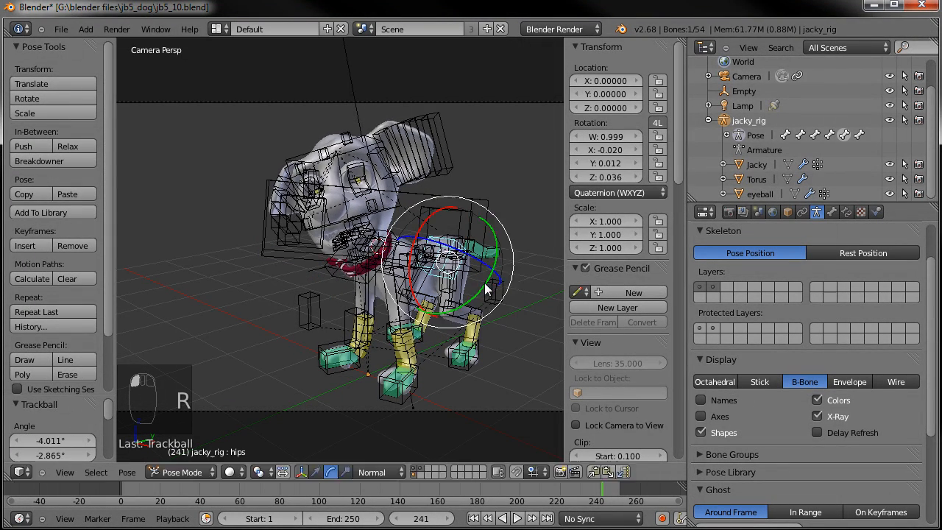
# Step: Move the hips bone to about X 0.061, Y -0.115, Z 0.227 and trackball-rotate it by about -0.6° and 6.3°
pyautogui.press('g')
pyautogui.click(487, 295)
pyautogui.press('r')
pyautogui.press('r')
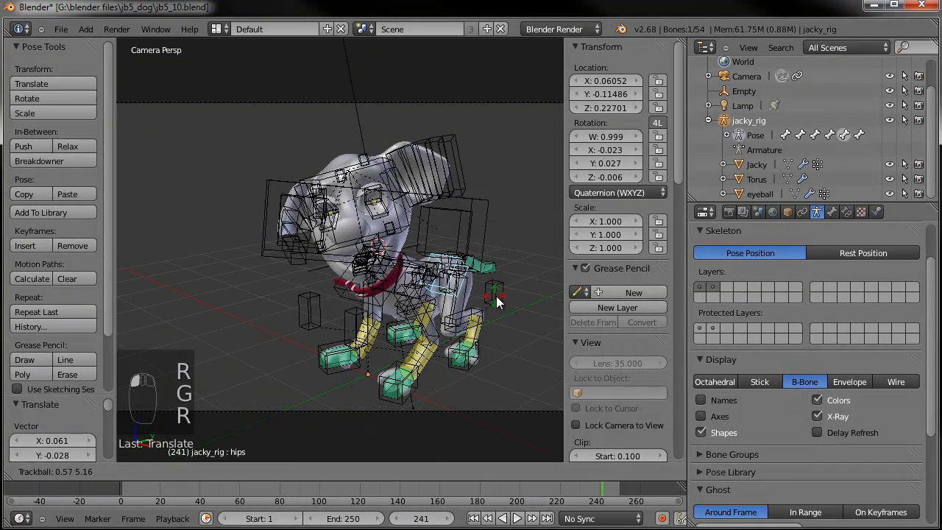
pyautogui.click(496, 296)
# Step: Rotate the left ear bone by about -28.9°, refine its rotation, and deselect all bones
pyautogui.rightClick(445, 154)
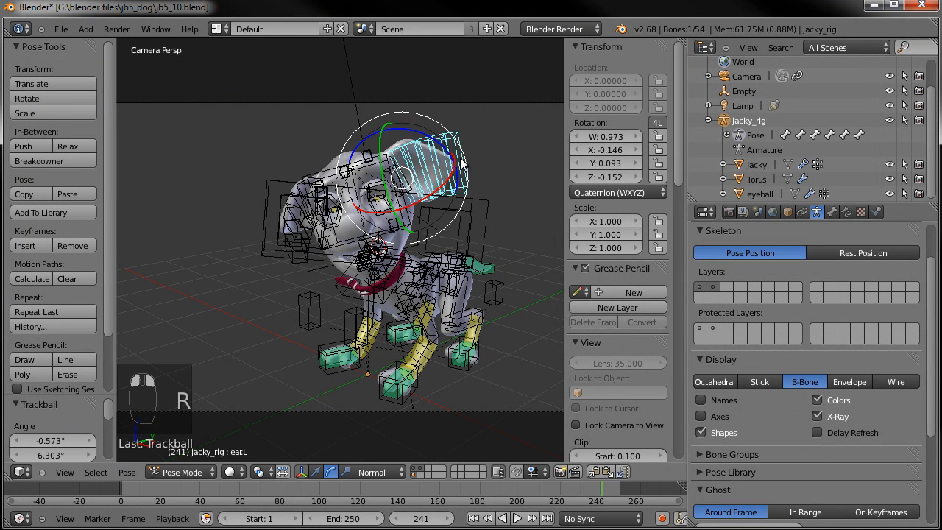
pyautogui.press('r')
pyautogui.click(437, 111)
pyautogui.press('r')
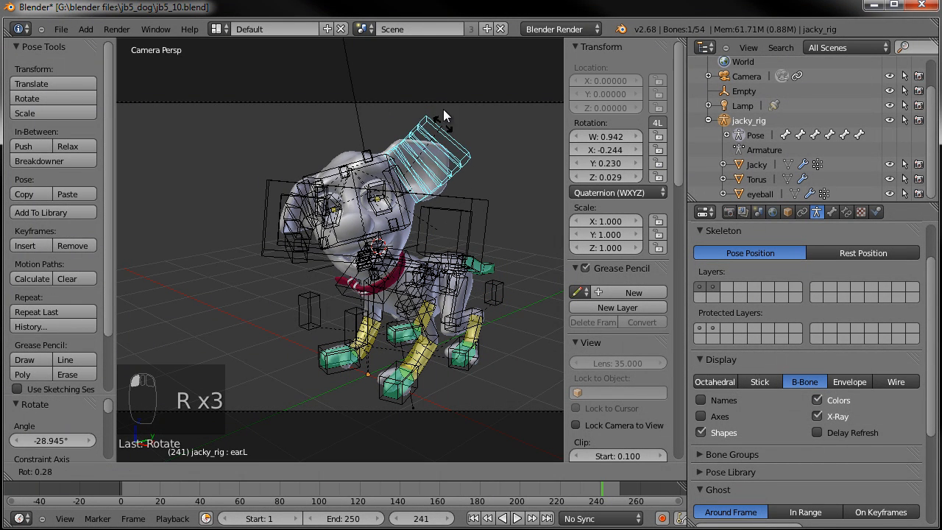
pyautogui.click(442, 101)
pyautogui.press('a')
# Step: Save over jb5_10.blend and render the posed dog
pyautogui.hotkey('ctrl', 's')
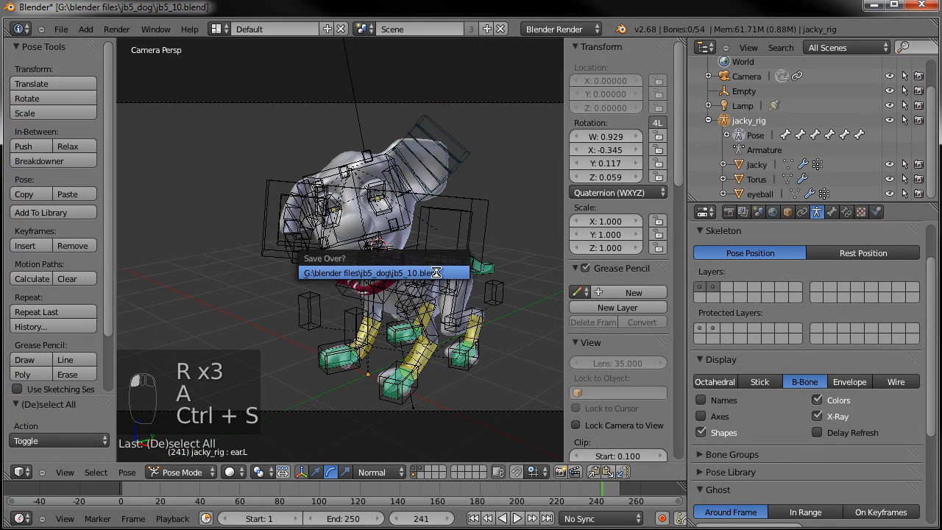
pyautogui.press('F12')
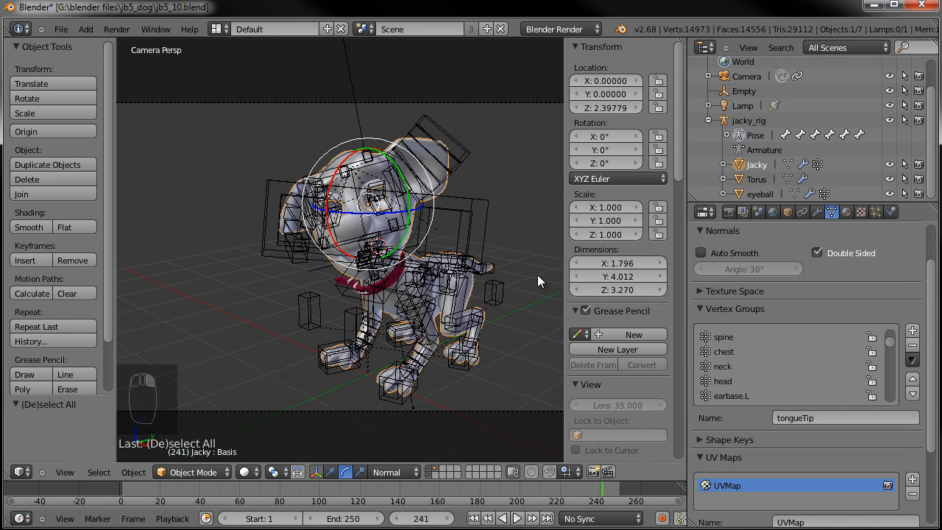
# Step: Move the Armature modifier of the Jacky mesh to the top of its stack, above Subsurf, fur_body and fur_face
pyautogui.click(818, 213)
pyautogui.scroll(-5, 685, 264)
pyautogui.moveTo(684, 261); pyautogui.dragTo(620, 262)
pyautogui.moveTo(840, 202); pyautogui.dragTo(780, 159)
pyautogui.click(636, 242)
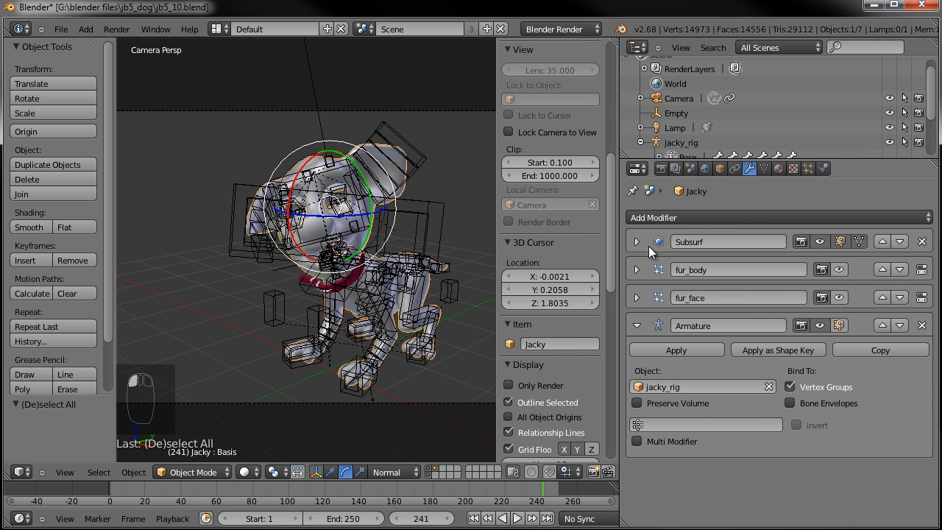
pyautogui.click(881, 325)
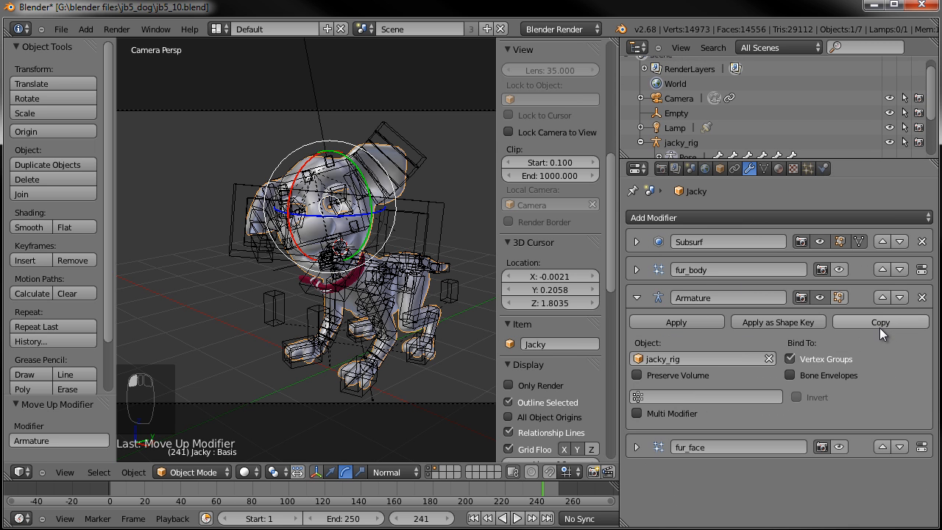
pyautogui.click(881, 298)
pyautogui.click(881, 267)
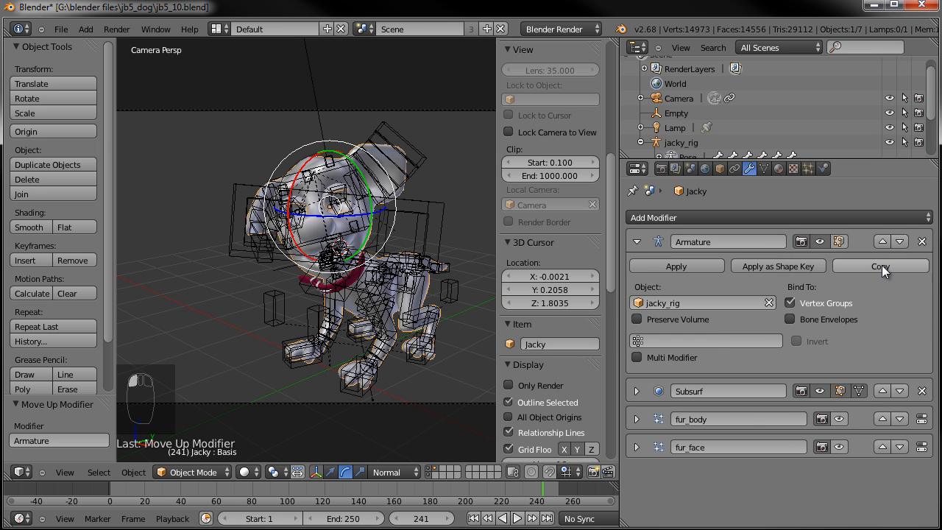
pyautogui.click(636, 242)
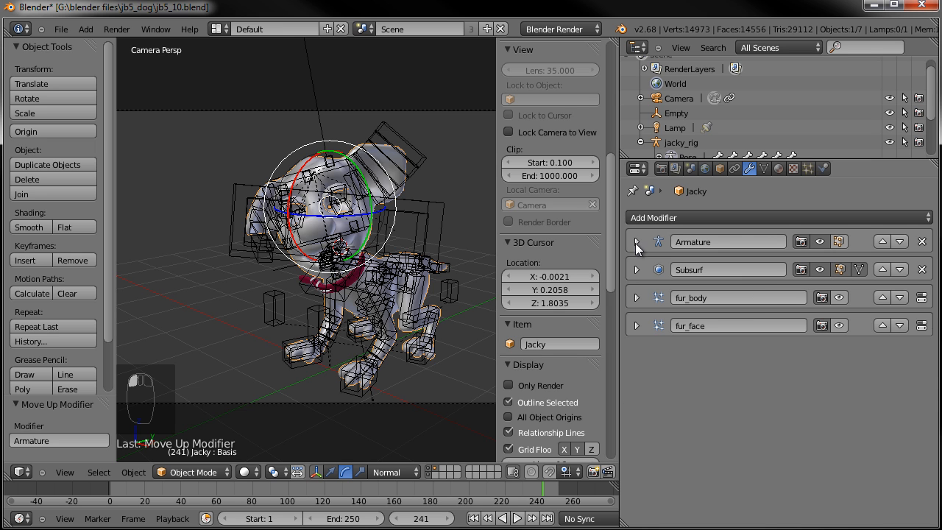
# Step: Preview the fur_body and fur_face particle systems in the viewport on the posed dog and hide both again
pyautogui.click(839, 297)
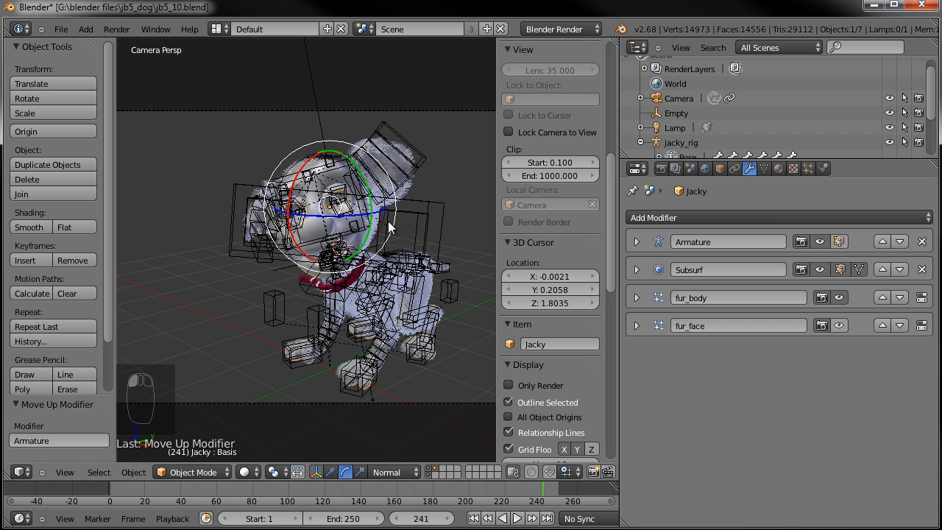
pyautogui.scroll(2, 384, 200)
pyautogui.click(838, 326)
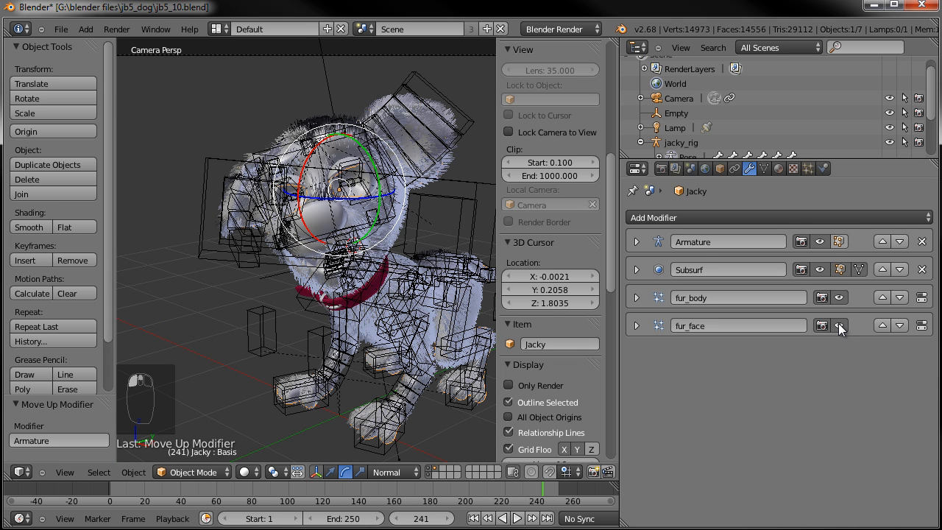
pyautogui.click(838, 326)
pyautogui.click(838, 298)
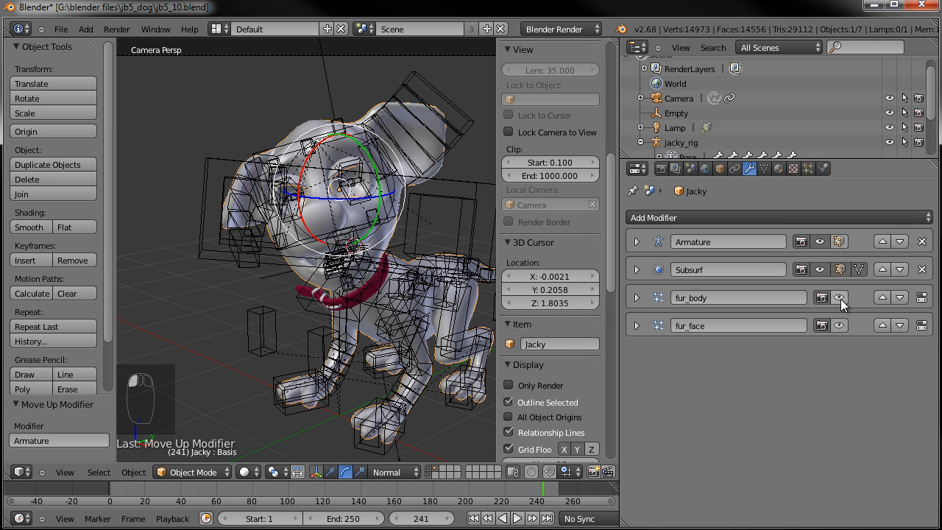
# Step: Save the reordered modifier setup over jb5_10.blend and start a new render
pyautogui.hotkey('ctrl', 's')
pyautogui.click(213, 184)
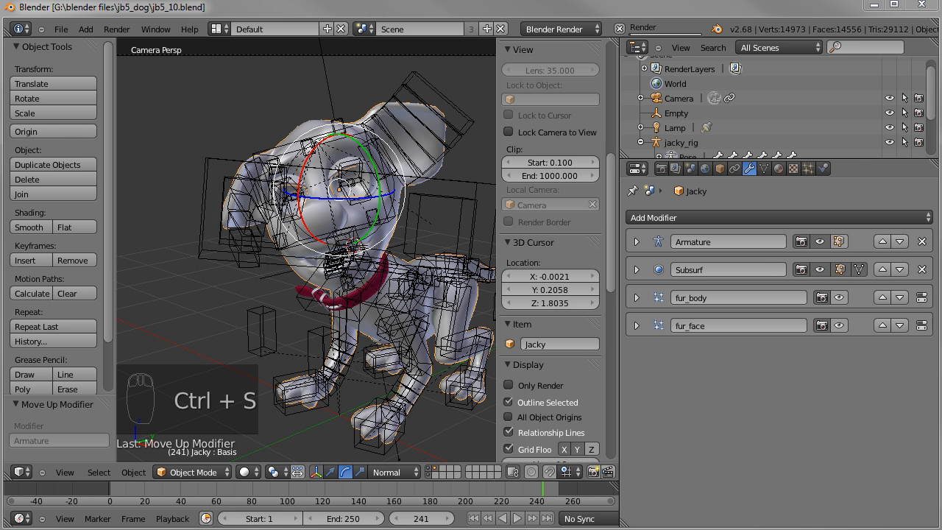
# Step: Render the posed dog from the camera at frame 241 and close the finished image
pyautogui.press('F12')
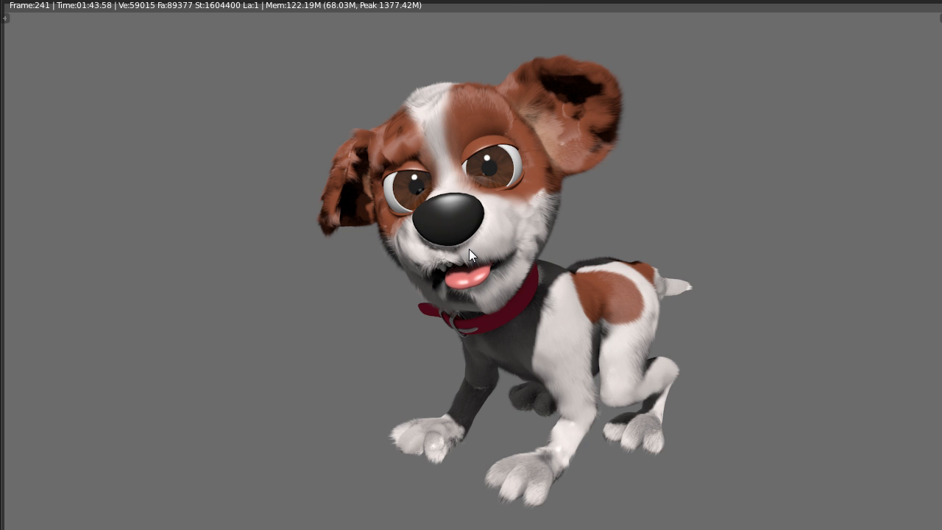
pyautogui.press('Escape')
# Step: Clear the rotation of the ear.R bone and rotate it freely by about 4.6° and -9.2°
pyautogui.rightClick(269, 166)
pyautogui.rightClick(261, 170)
pyautogui.rightClick(262, 175)
pyautogui.hotkey('alt', 'r')
pyautogui.press('r')
pyautogui.press('r')
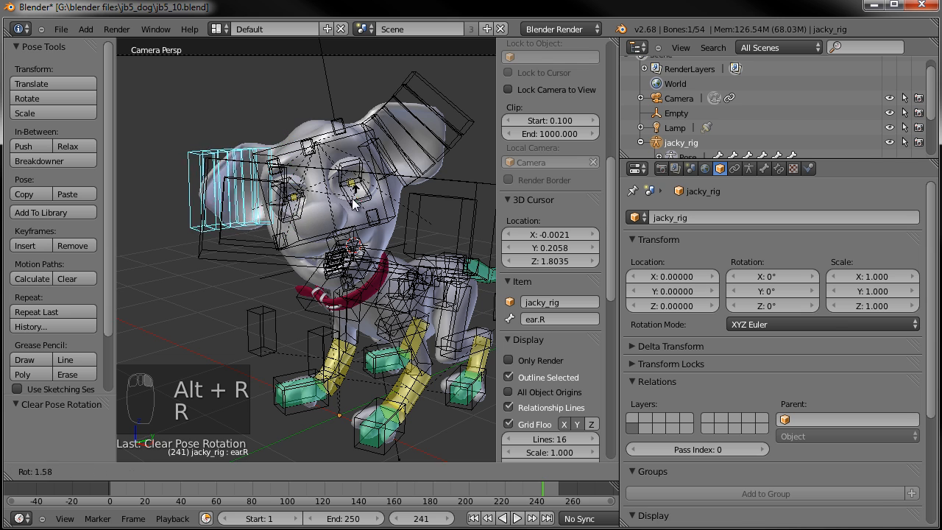
pyautogui.click(343, 202)
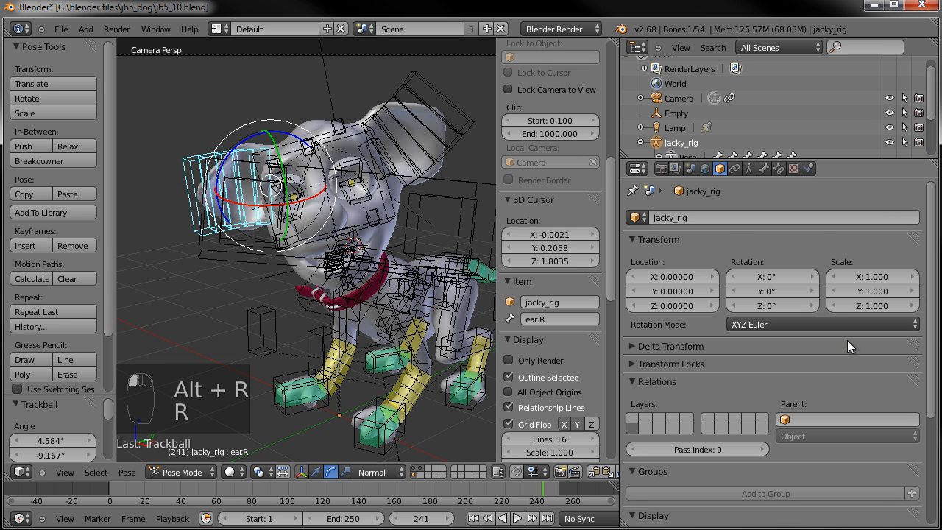
# Step: Select the Jacky mesh and display its fur_face particle system in the viewport
pyautogui.click(747, 168)
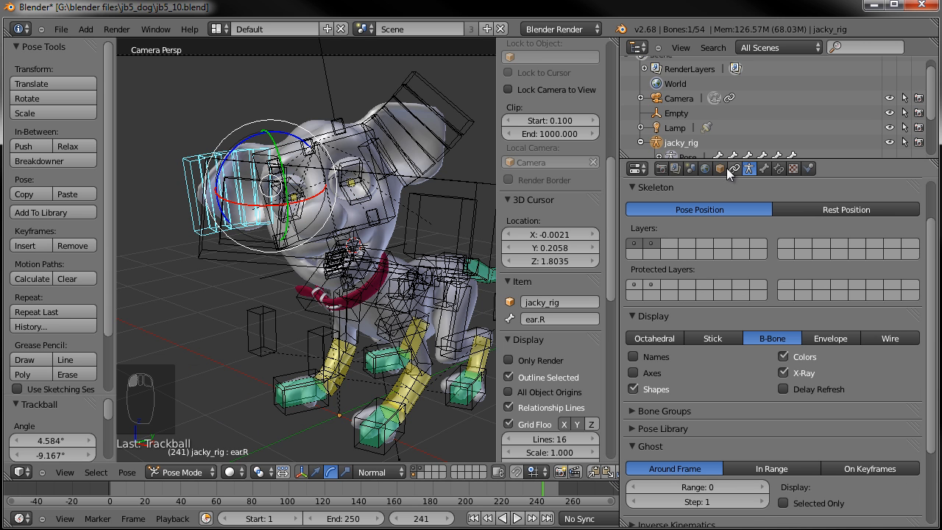
pyautogui.rightClick(391, 232)
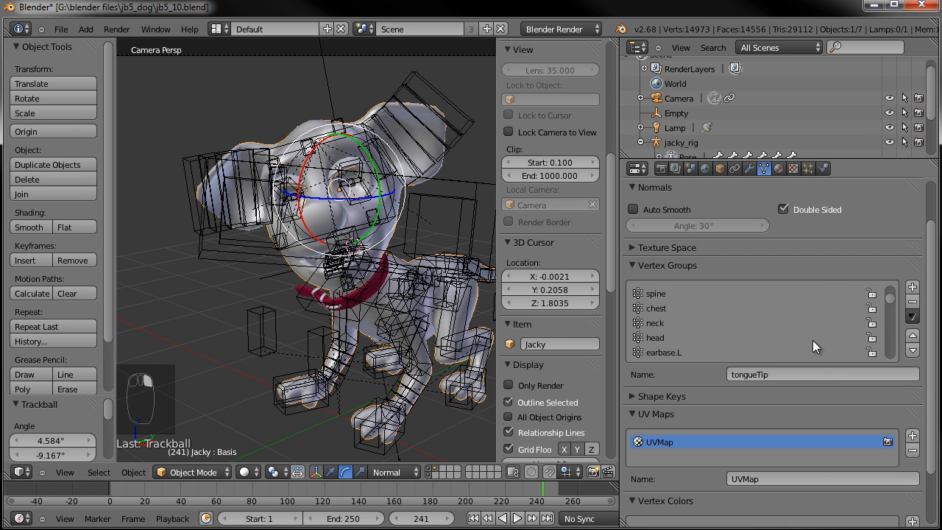
pyautogui.click(750, 169)
pyautogui.click(838, 297)
pyautogui.scroll(5, 309, 278)
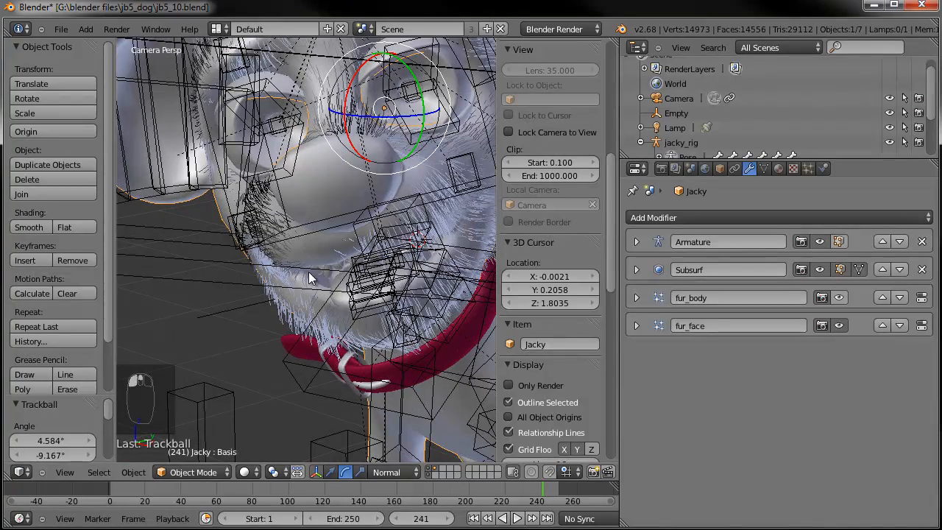
# Step: Try rotating the head bone freely to check how the face fur follows the rig
pyautogui.rightClick(433, 196)
pyautogui.scroll(-4, 325, 217)
pyautogui.moveTo(325, 217); pyautogui.dragTo(377, 226, button='middle')
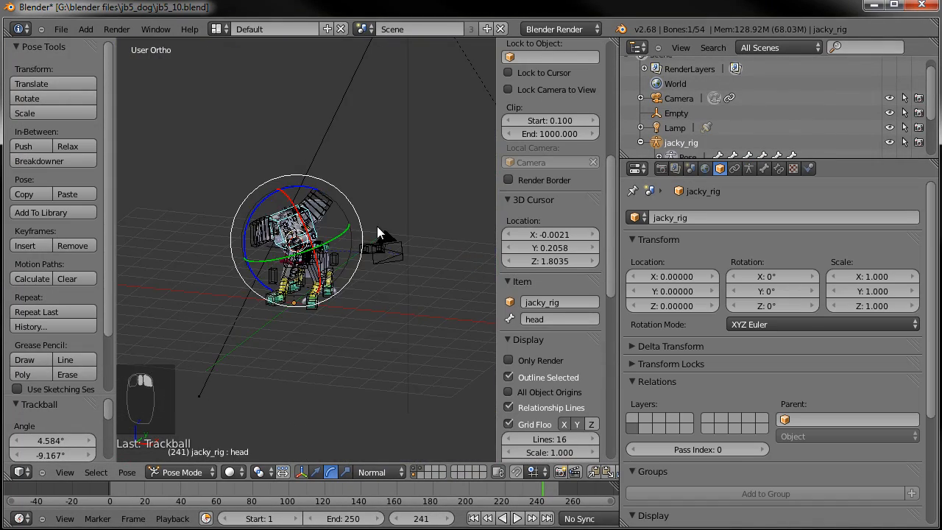
pyautogui.press('KP_Decimal')
pyautogui.scroll(-5, 376, 228)
pyautogui.moveTo(374, 269); pyautogui.dragTo(358, 237, button='middle')
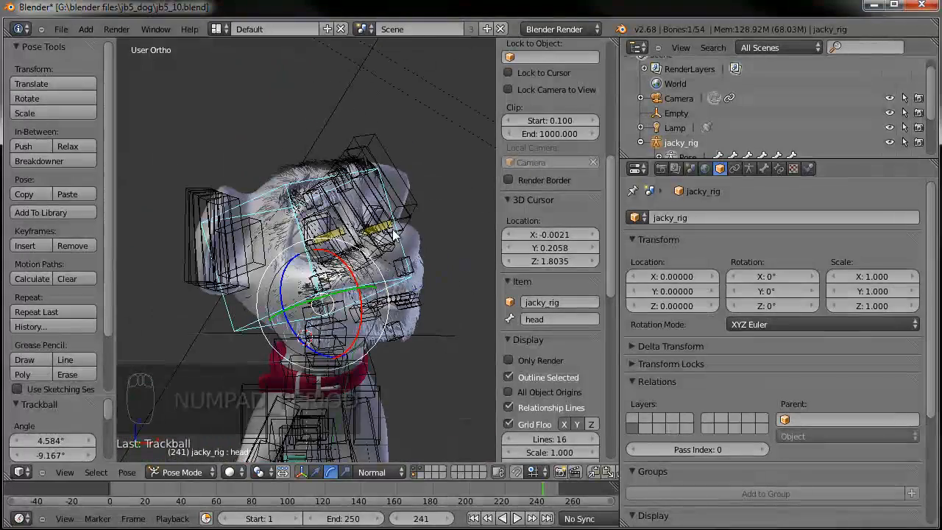
pyautogui.press('r')
pyautogui.press('r')
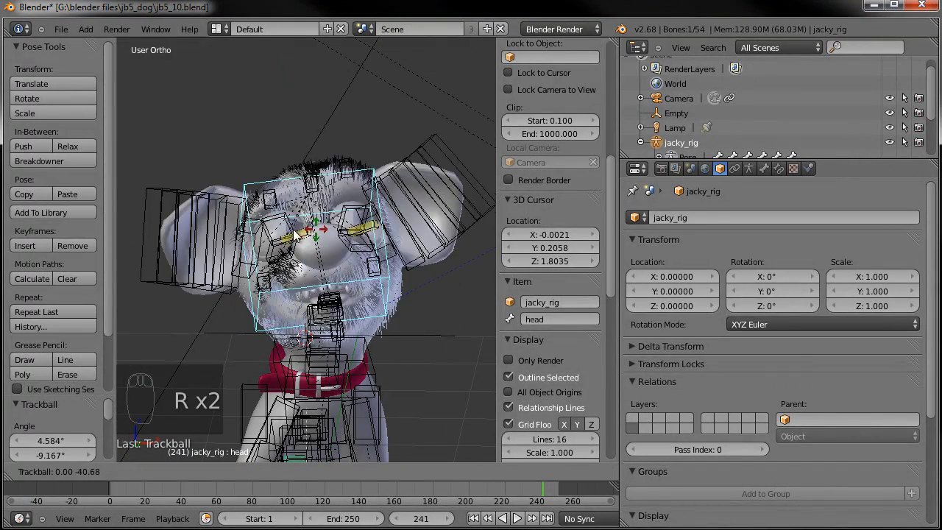
pyautogui.rightClick(287, 236)
# Step: Try moving the CTRLsmile.R bone from the front and the side to test the fur around the mouth
pyautogui.scroll(3, 295, 237)
pyautogui.moveTo(340, 246); pyautogui.dragTo(287, 269, button='middle')
pyautogui.rightClick(237, 312)
pyautogui.press('g')
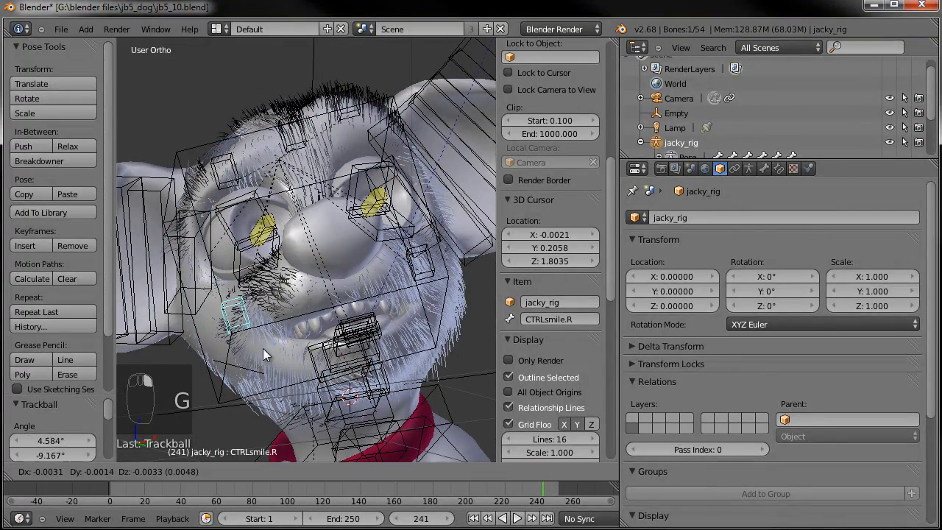
pyautogui.rightClick(282, 257)
pyautogui.scroll(-2, 278, 238)
pyautogui.moveTo(301, 251); pyautogui.dragTo(396, 262, button='middle')
pyautogui.press('g')
pyautogui.press('g')
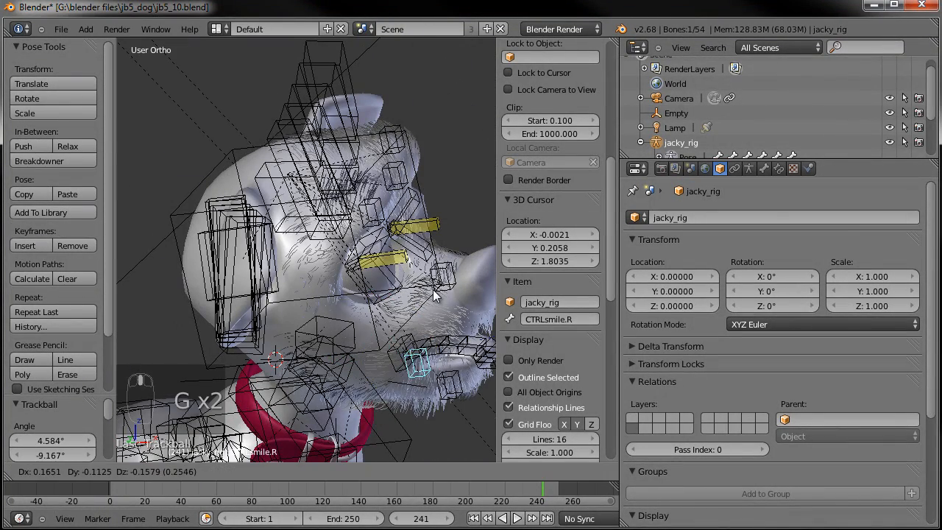
pyautogui.rightClick(457, 391)
# Step: Move the CTRLchin bone up and down from the side and the front to test the chin fur
pyautogui.rightClick(455, 387)
pyautogui.press('g')
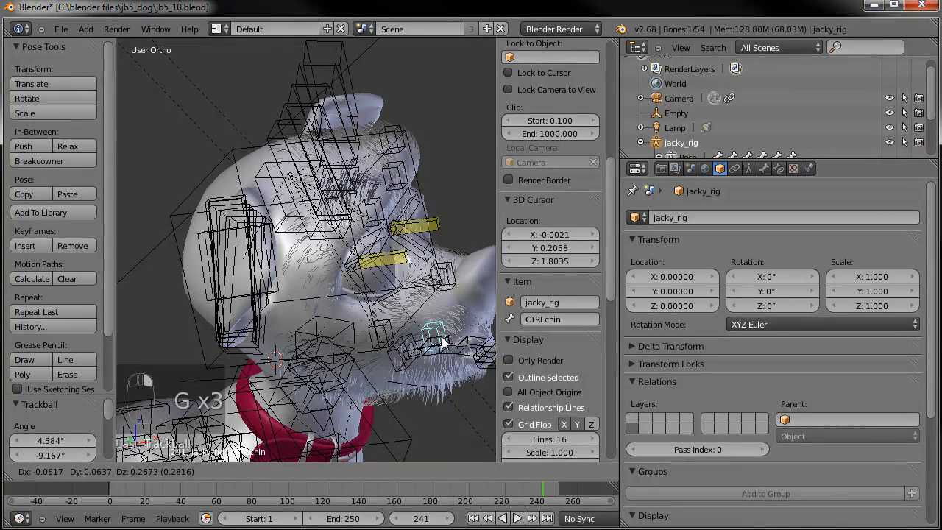
pyautogui.rightClick(465, 439)
pyautogui.moveTo(433, 282); pyautogui.dragTo(275, 260, button='middle')
pyautogui.press('g')
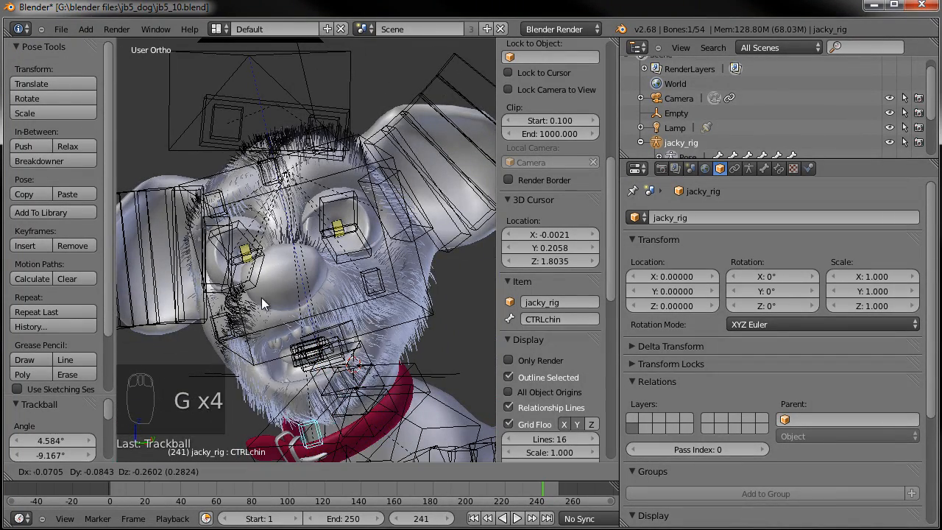
pyautogui.click(273, 232)
# Step: Try moving the CTRLbrow.R bone to test how the fur above the eye deforms
pyautogui.moveTo(246, 239); pyautogui.dragTo(264, 243, button='middle')
pyautogui.rightClick(234, 205)
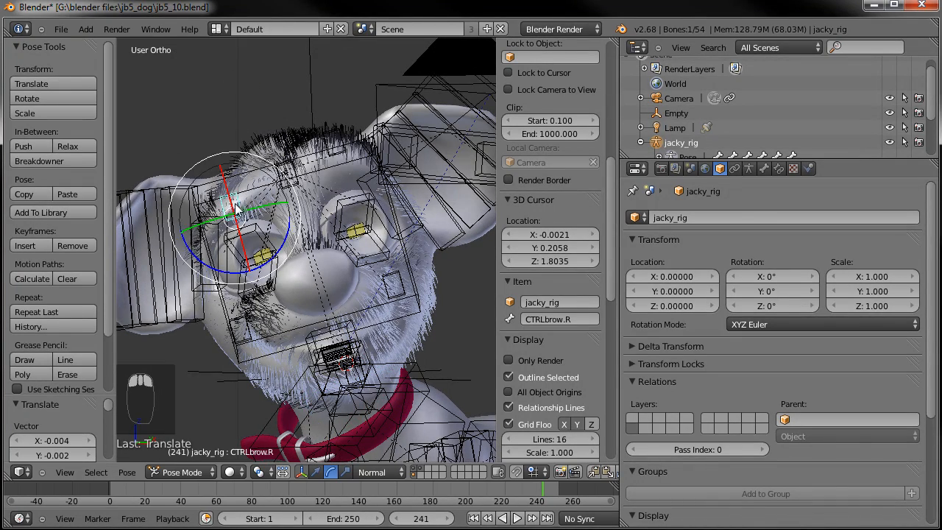
pyautogui.press('g')
pyautogui.rightClick(243, 176)
# Step: Reset the location, rotation and scale of all bones in jacky_rig, leaving nothing selected
pyautogui.press('a')
pyautogui.press('a')
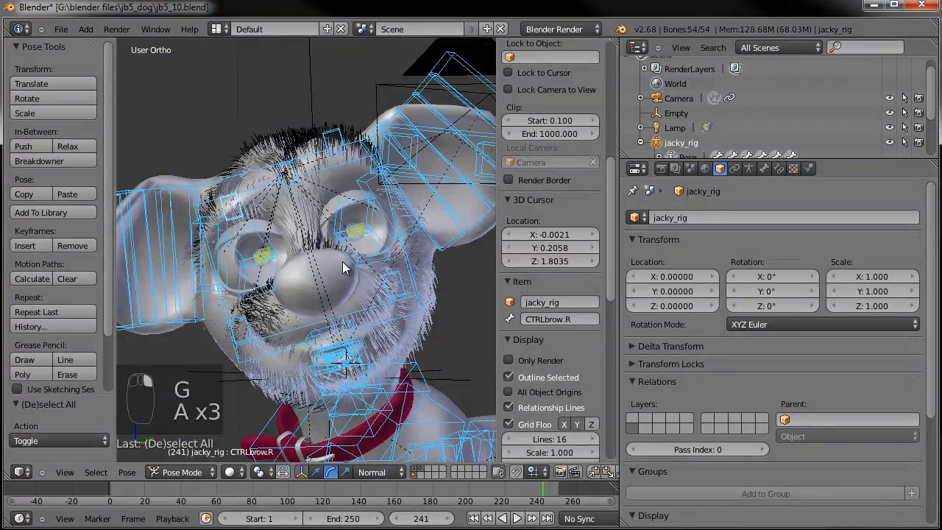
pyautogui.hotkey('alt', 'g')
pyautogui.hotkey('alt', 'r')
pyautogui.scroll(-3, 337, 263)
pyautogui.press('a')
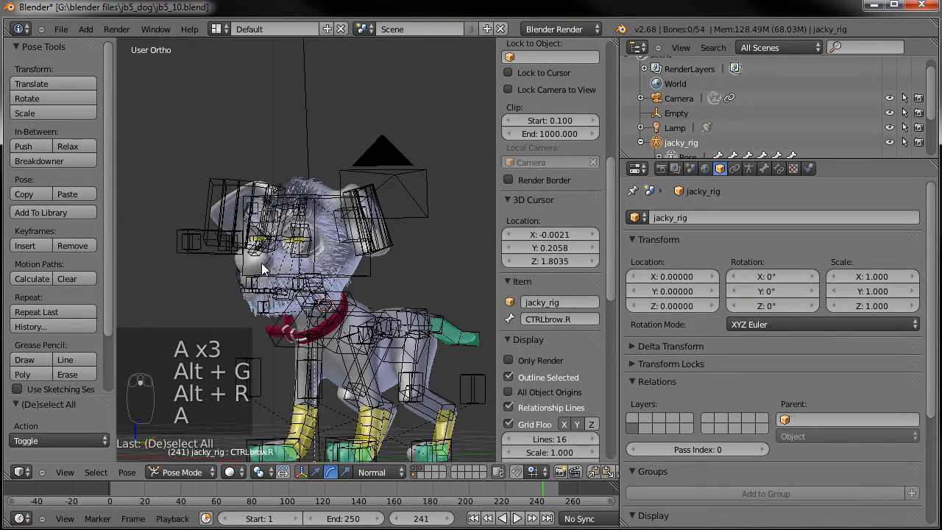
pyautogui.moveTo(330, 265); pyautogui.dragTo(306, 272, button='middle')
pyautogui.press('a')
pyautogui.hotkey('alt', 's')
pyautogui.press('a')
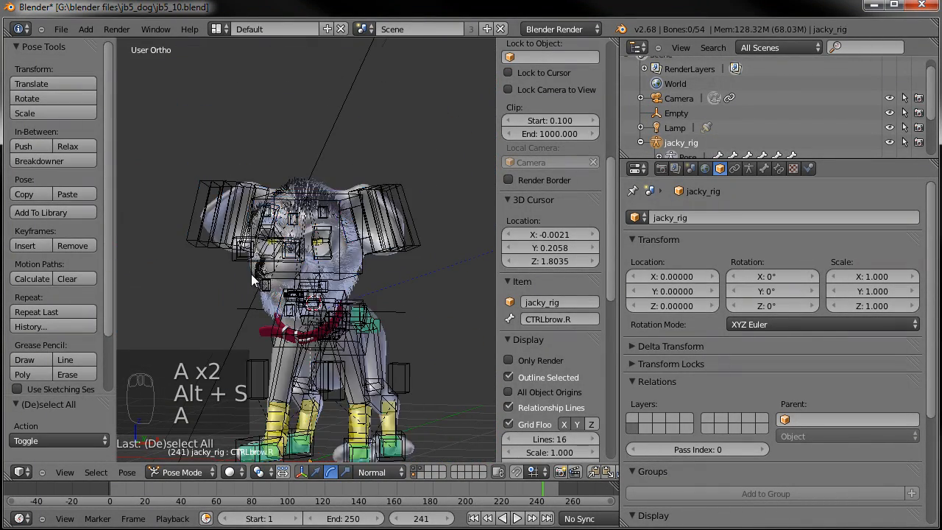
# Step: Hide the rig by showing only the dog's layer and view the face straight from the front
pyautogui.click(414, 475)
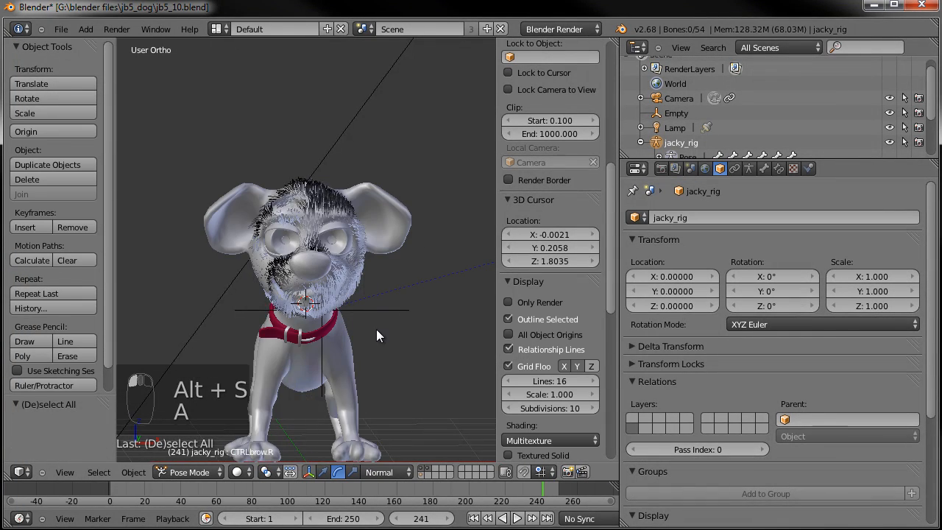
pyautogui.scroll(5, 374, 326)
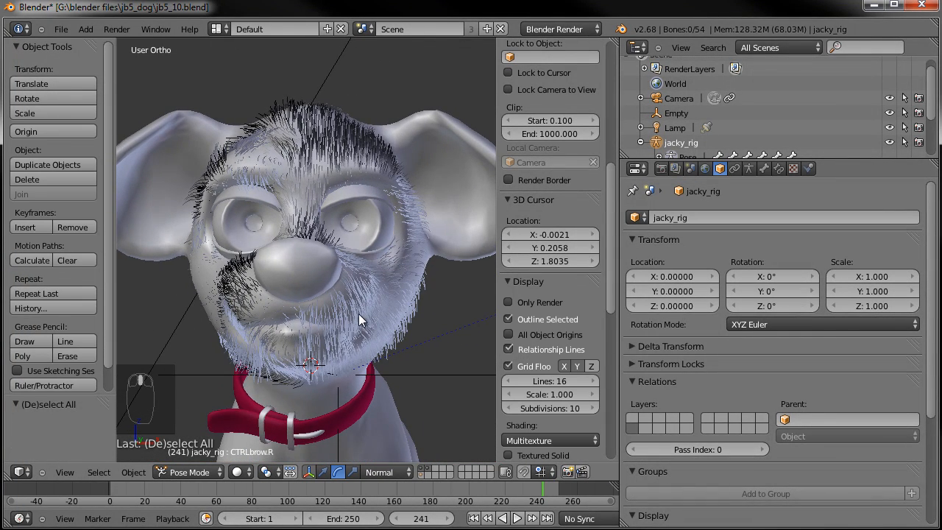
pyautogui.press('KP_1')
# Step: Reveal any hidden geometry of the Jacky mesh, deselect everything and return to Object Mode
pyautogui.rightClick(356, 176)
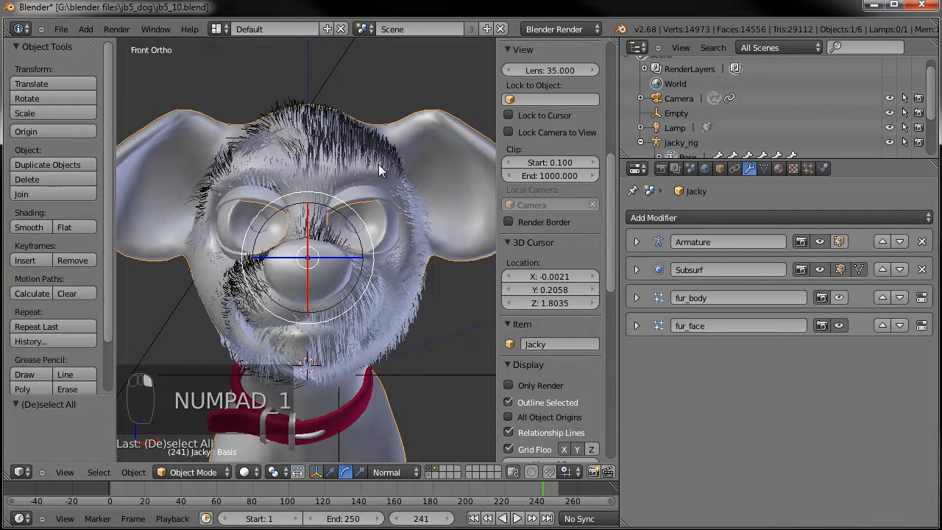
pyautogui.press('Tab')
pyautogui.press('Tab')
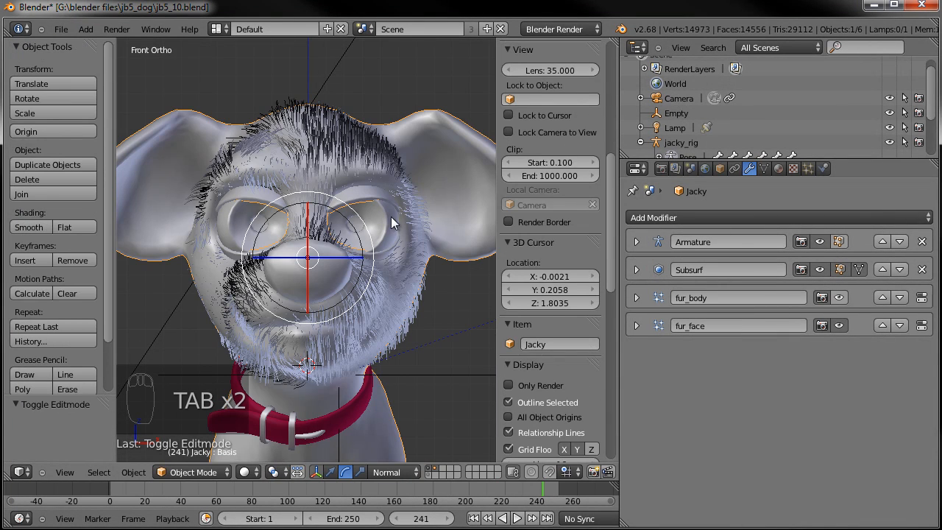
pyautogui.press('Tab')
pyautogui.hotkey('alt', 'h')
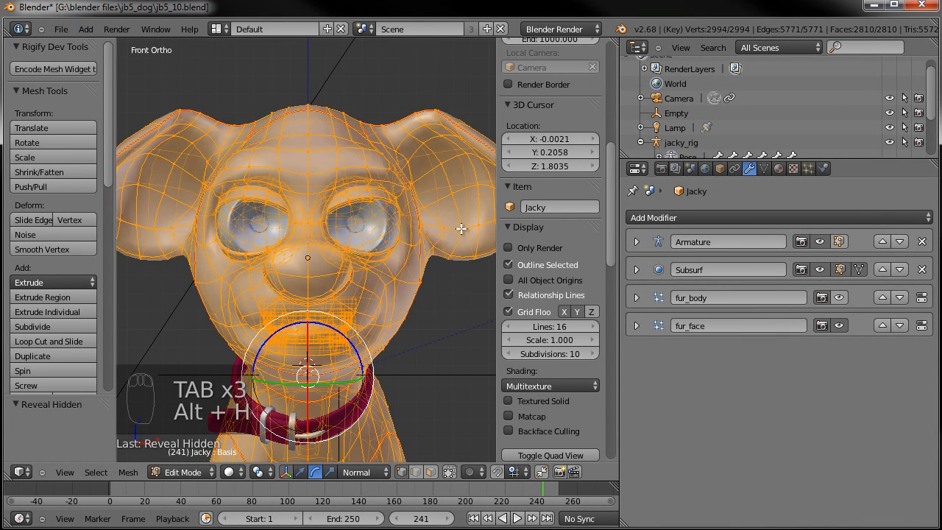
pyautogui.press('a')
pyautogui.press('Tab')
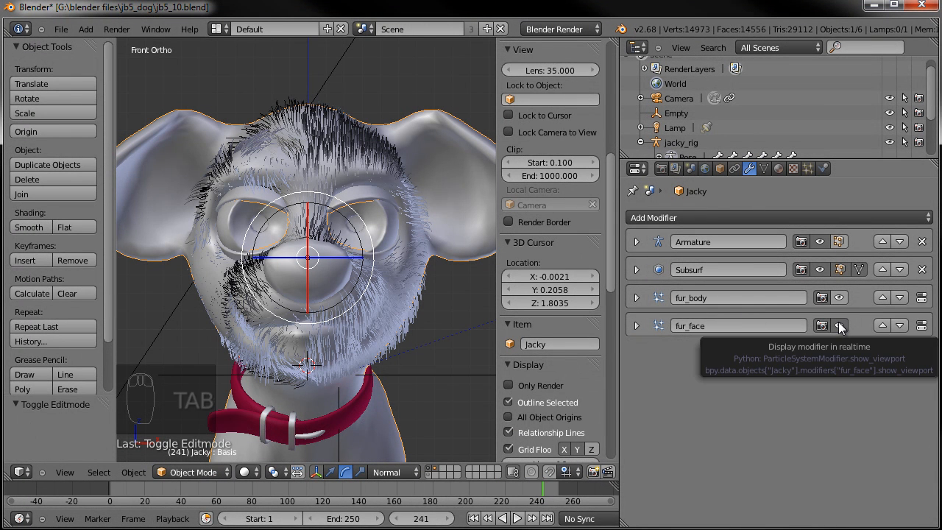
# Step: Put the Jacky mesh in Particle Edit mode and make fur_face the active particle system
pyautogui.keyDown('shift'); pyautogui.moveTo(301, 182); pyautogui.dragTo(322, 163, button='middle'); pyautogui.keyUp('shift')
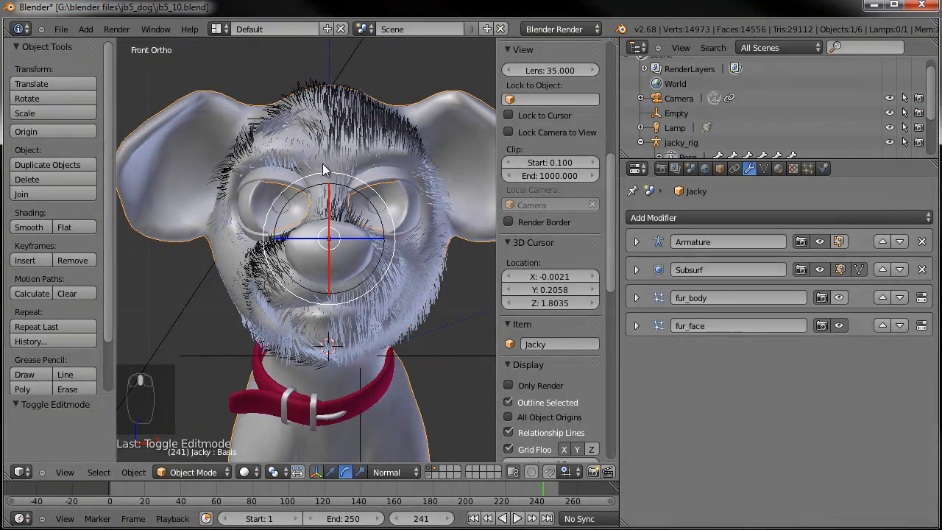
pyautogui.click(810, 168)
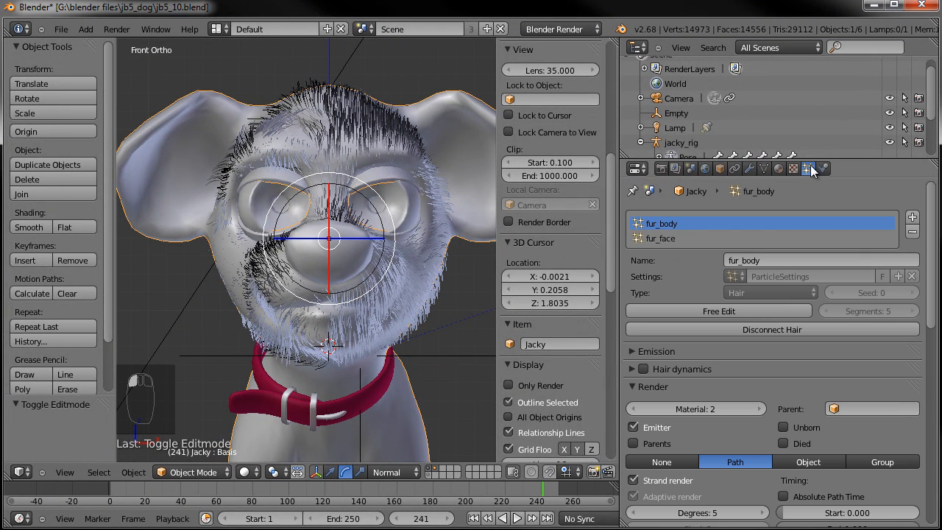
pyautogui.press('Tab')
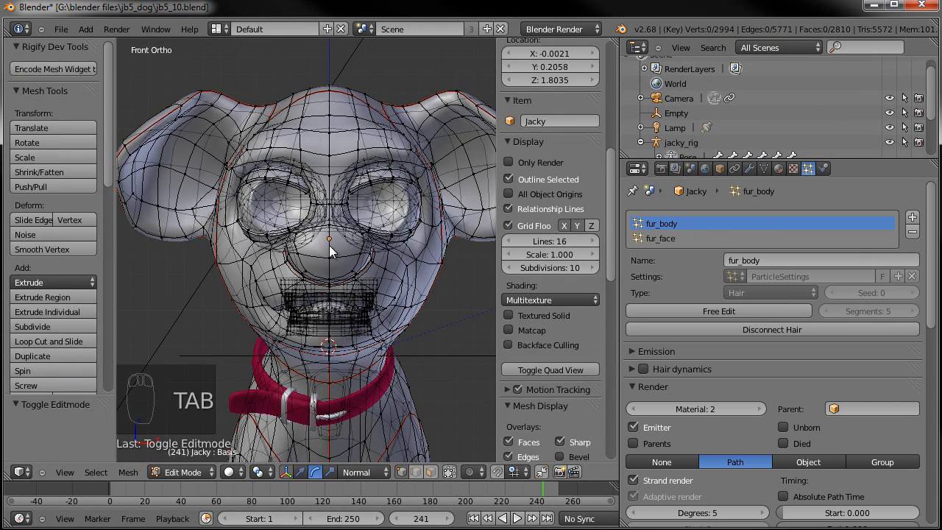
pyautogui.press('Tab')
pyautogui.click(199, 470)
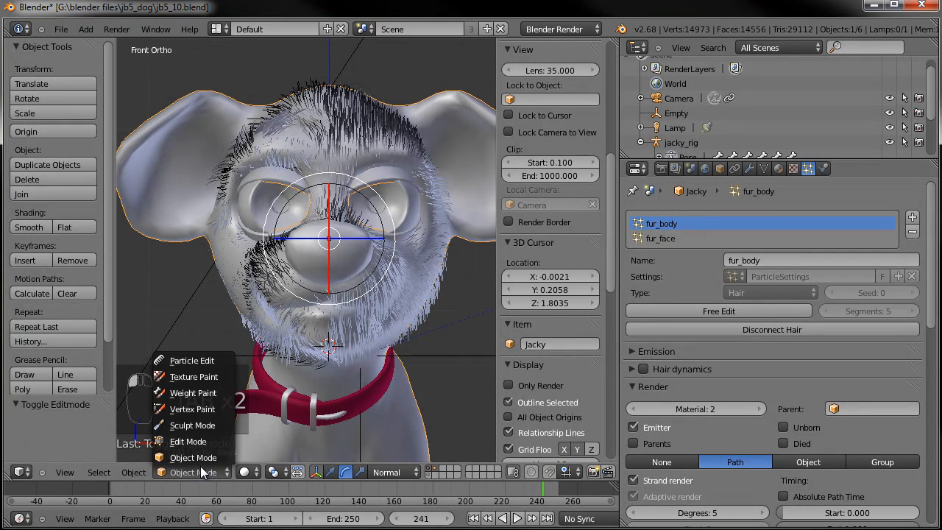
pyautogui.click(196, 359)
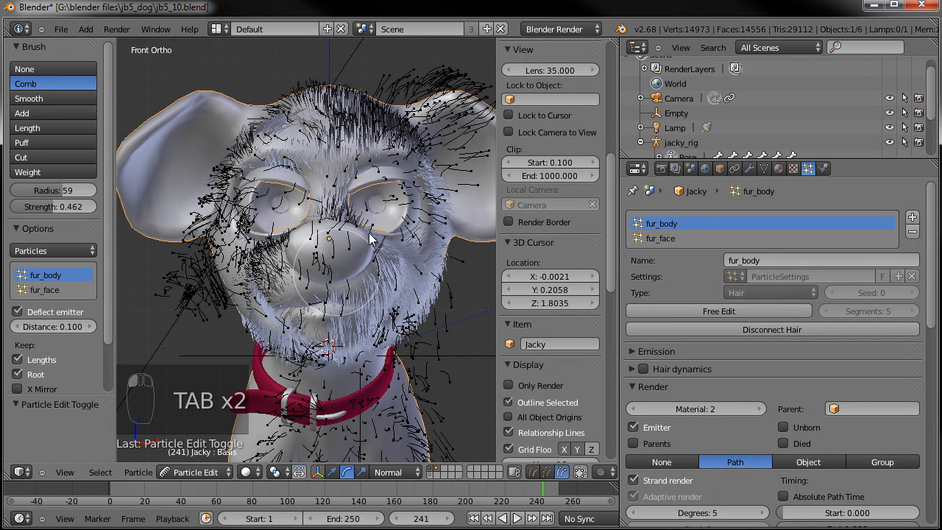
pyautogui.click(665, 237)
pyautogui.scroll(-1, 396, 238)
pyautogui.keyDown('shift'); pyautogui.moveTo(396, 238); pyautogui.dragTo(415, 234, button='middle'); pyautogui.keyUp('shift')
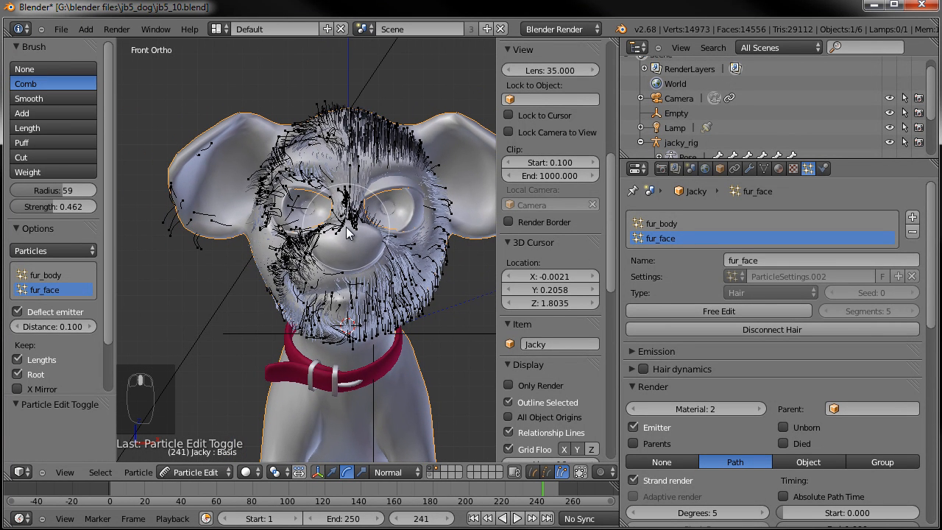
# Step: Box-select the fur_face hairs on the dog's right half of the face and delete them as particles
pyautogui.press('a')
pyautogui.press('a')
pyautogui.press('b')
pyautogui.moveTo(126, 78); pyautogui.dragTo(351, 377)
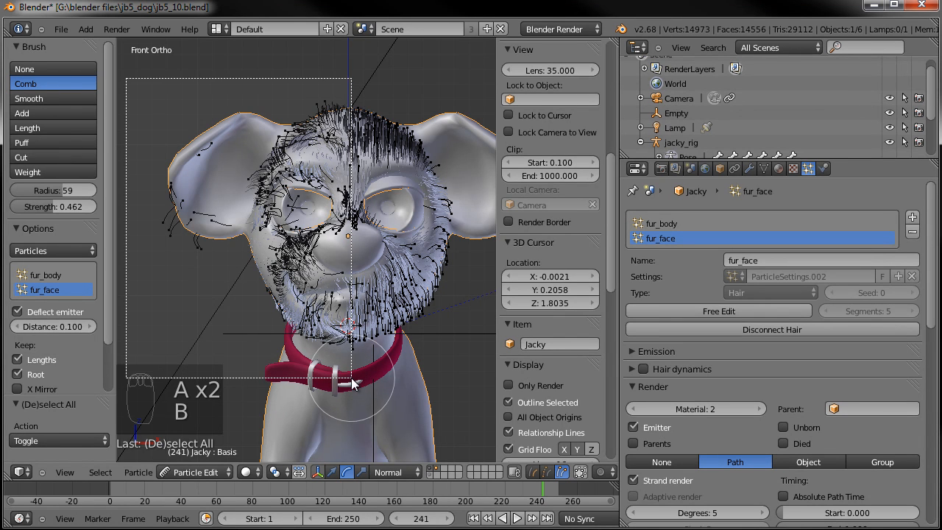
pyautogui.press('Delete')
pyautogui.click(379, 224)
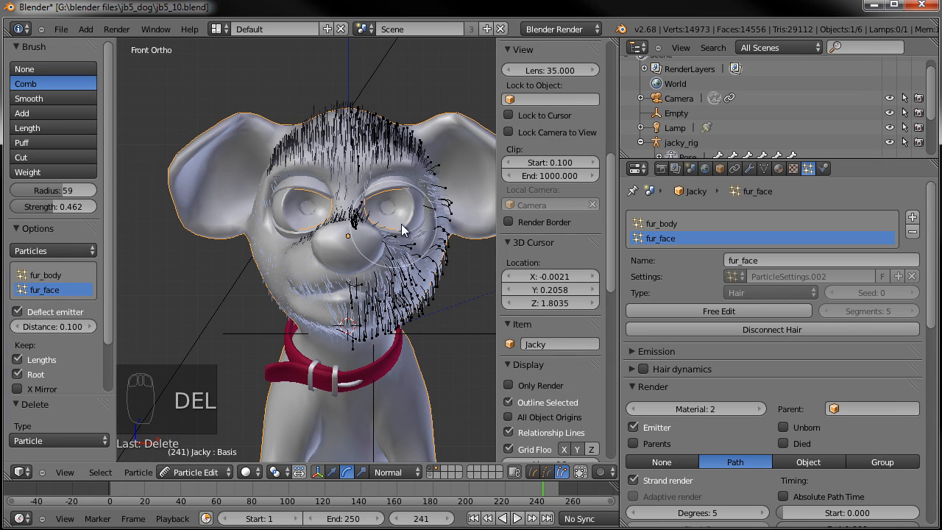
# Step: Select all remaining fur_face hairs and mirror them onto the bare half of the face
pyautogui.press('a')
pyautogui.click(139, 472)
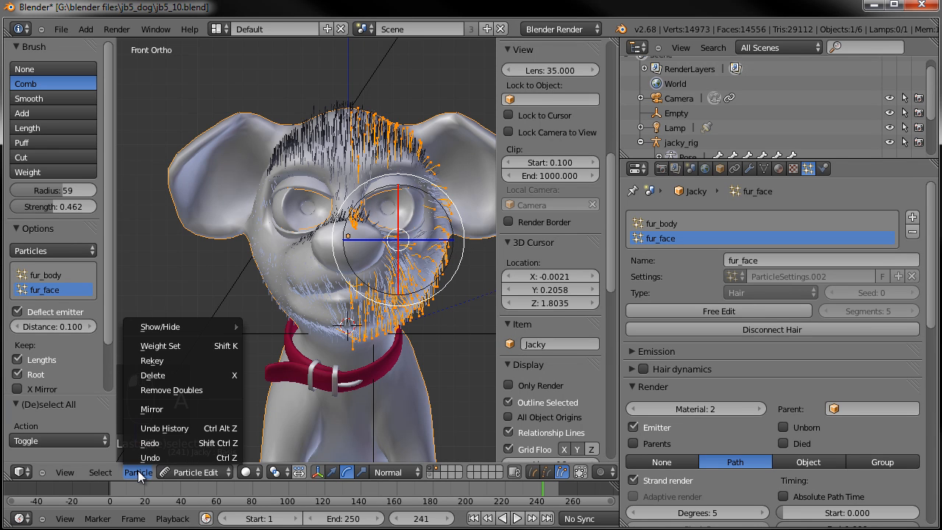
pyautogui.click(152, 409)
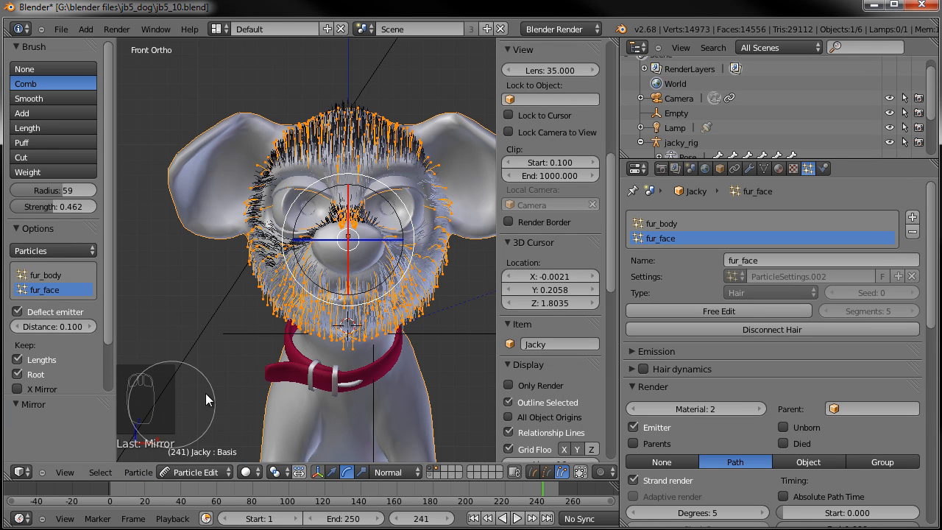
# Step: Return the Jacky mesh from Particle Edit to Object Mode with the mirrored face hair kept
pyautogui.press('Tab')
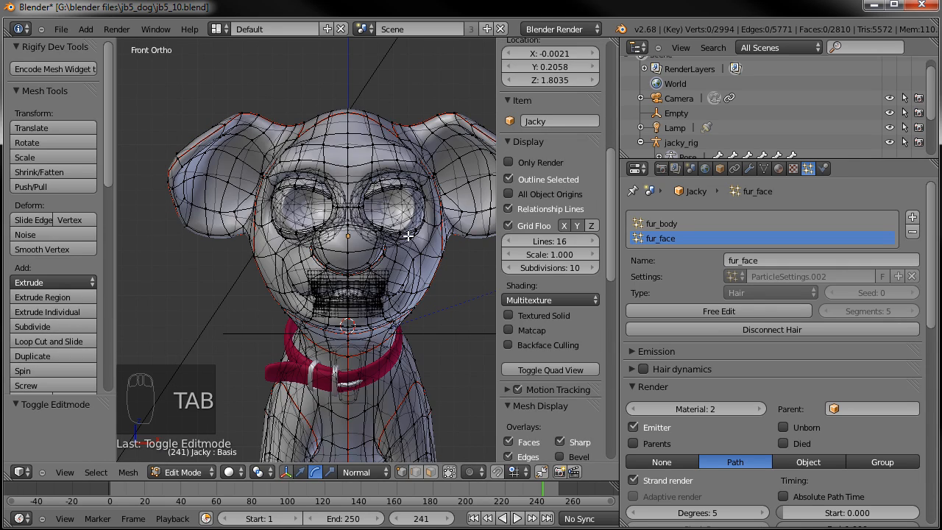
pyautogui.press('Tab')
pyautogui.click(199, 472)
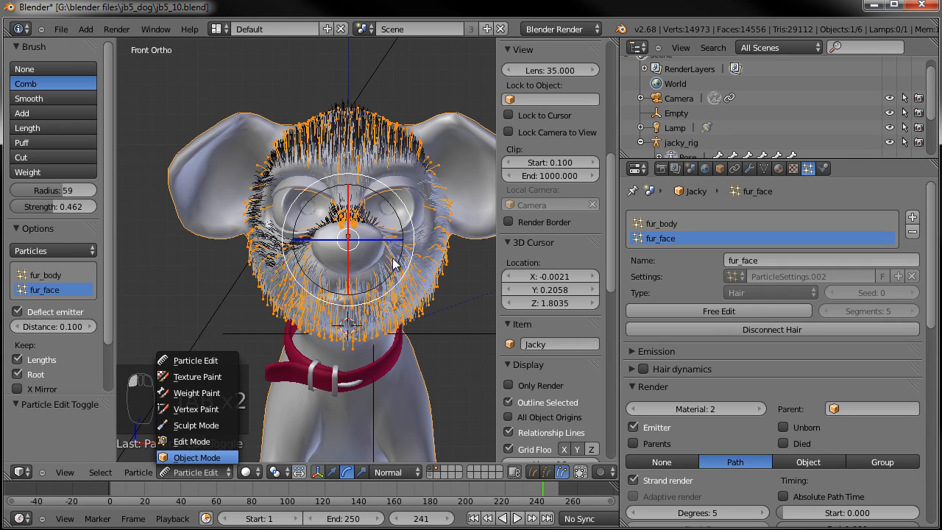
pyautogui.click(197, 458)
pyautogui.scroll(3, 394, 253)
pyautogui.scroll(-3, 394, 268)
pyautogui.moveTo(369, 268); pyautogui.dragTo(319, 289, button='middle')
# Step: Show the fur_body hair in the viewport and hide the fur_face hair through the Jacky mesh's modifiers
pyautogui.click(659, 223)
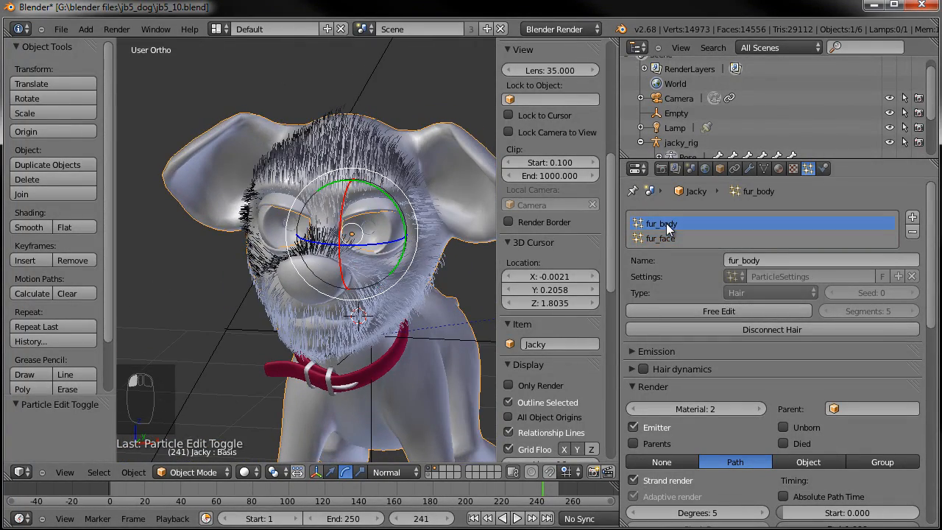
pyautogui.click(749, 168)
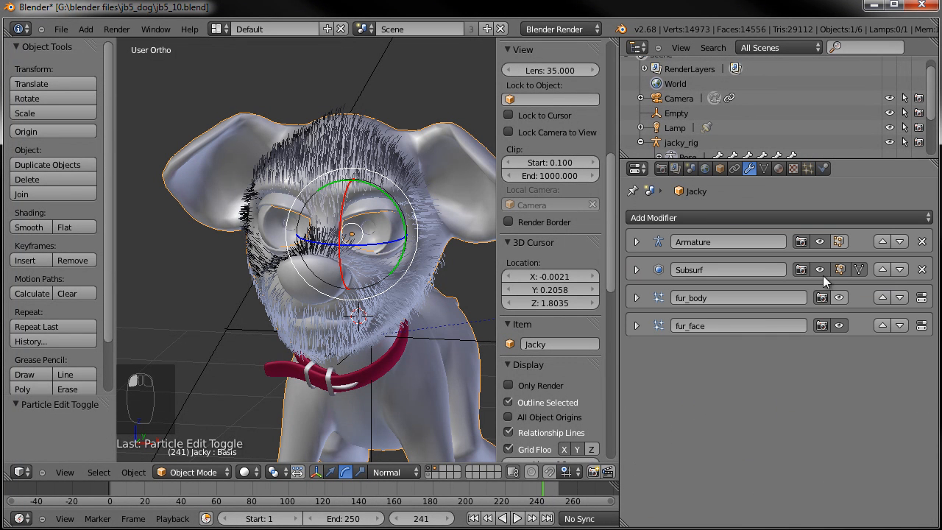
pyautogui.click(839, 297)
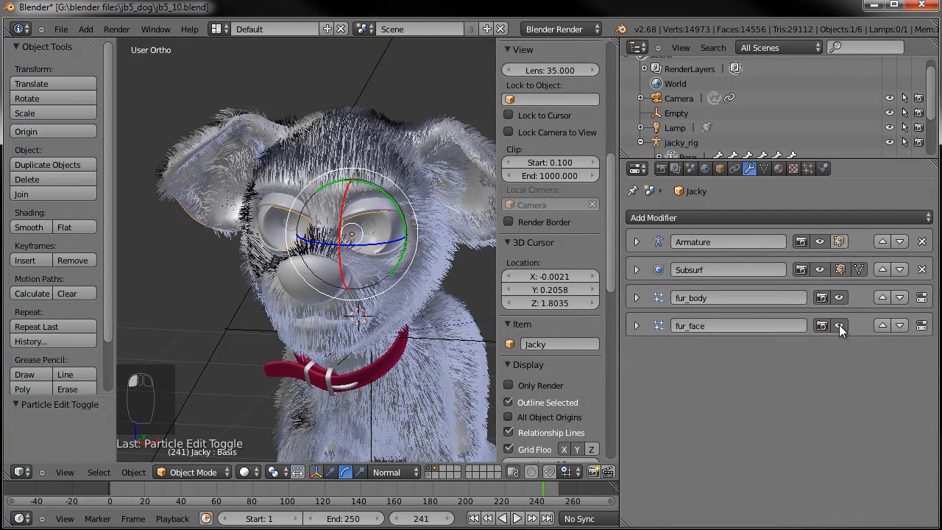
pyautogui.click(838, 328)
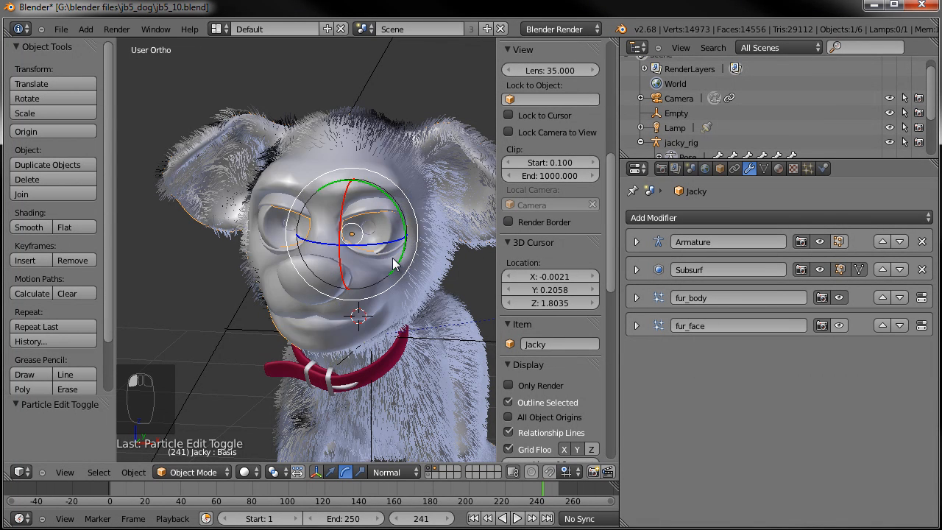
# Step: Put the Jacky mesh in Particle Edit mode for editing fur_body from the front
pyautogui.scroll(-2, 392, 257)
pyautogui.press('KP_1')
pyautogui.scroll(2, 401, 254)
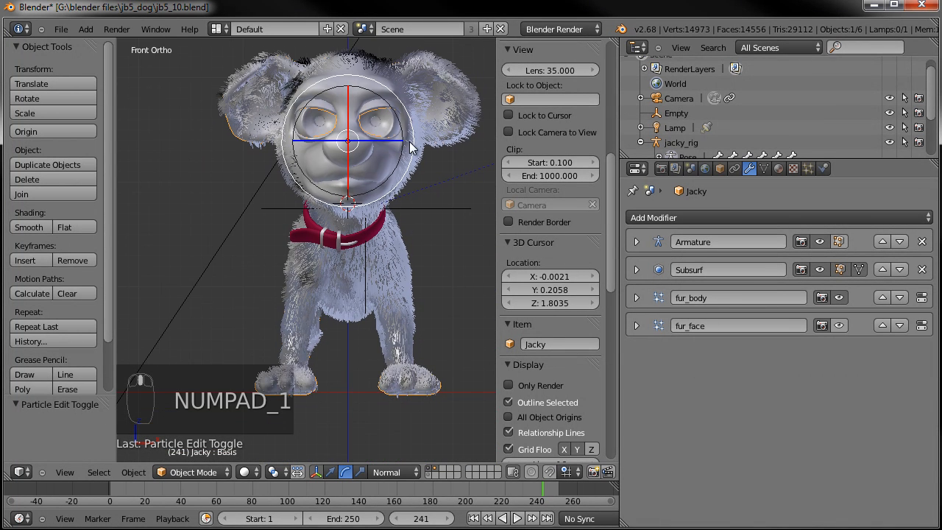
pyautogui.scroll(2, 405, 217)
pyautogui.moveTo(405, 226); pyautogui.dragTo(170, 240, button='middle')
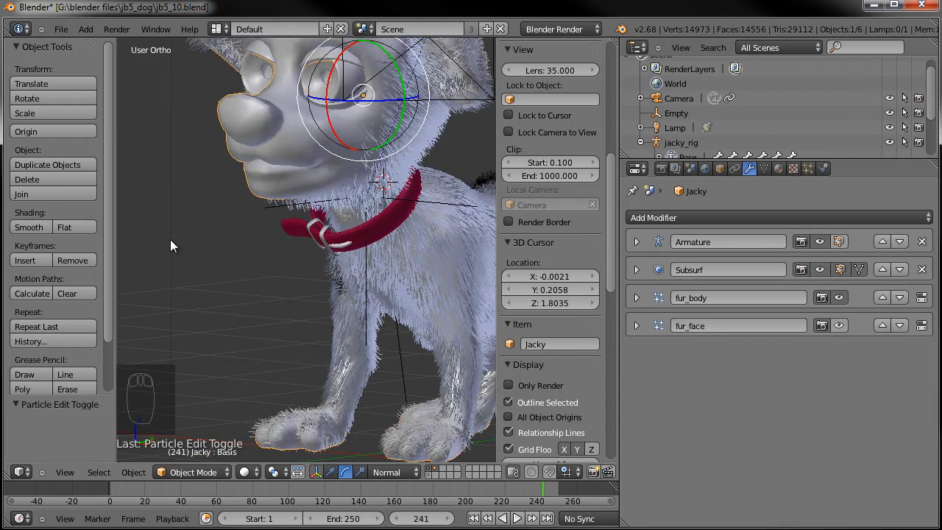
pyautogui.press('KP_1')
pyautogui.scroll(-2, 294, 219)
pyautogui.keyDown('shift'); pyautogui.moveTo(294, 219); pyautogui.dragTo(267, 237, button='middle'); pyautogui.keyUp('shift')
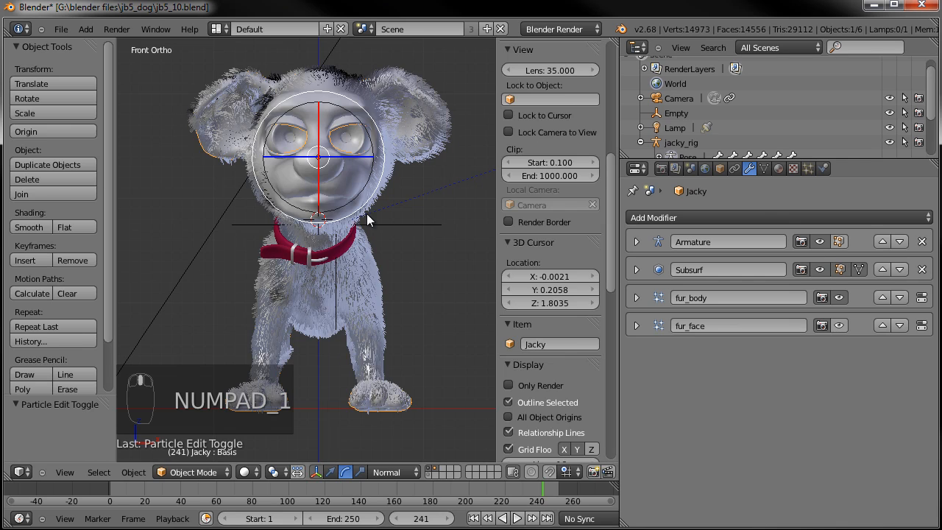
pyautogui.press('Tab')
pyautogui.press('Tab')
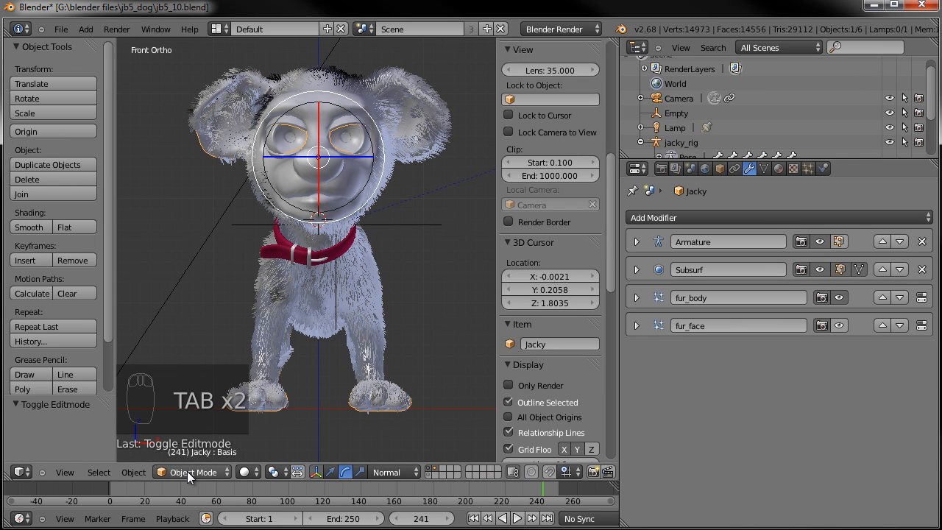
pyautogui.click(187, 471)
pyautogui.click(204, 361)
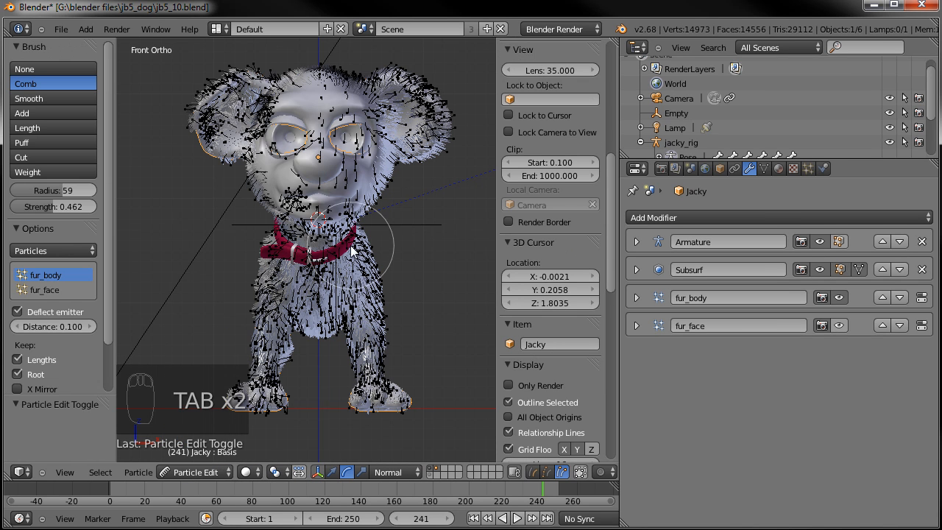
# Step: Box-select the fur_body hairs on the dog's right half and delete them as particles
pyautogui.press('a')
pyautogui.press('a')
pyautogui.press('b')
pyautogui.moveTo(156, 53); pyautogui.dragTo(316, 434)
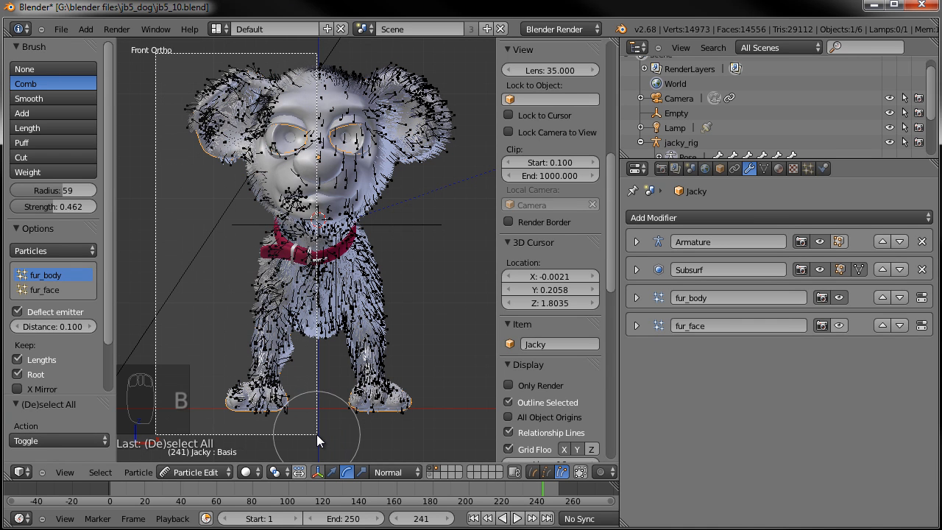
pyautogui.press('Delete')
pyautogui.click(361, 348)
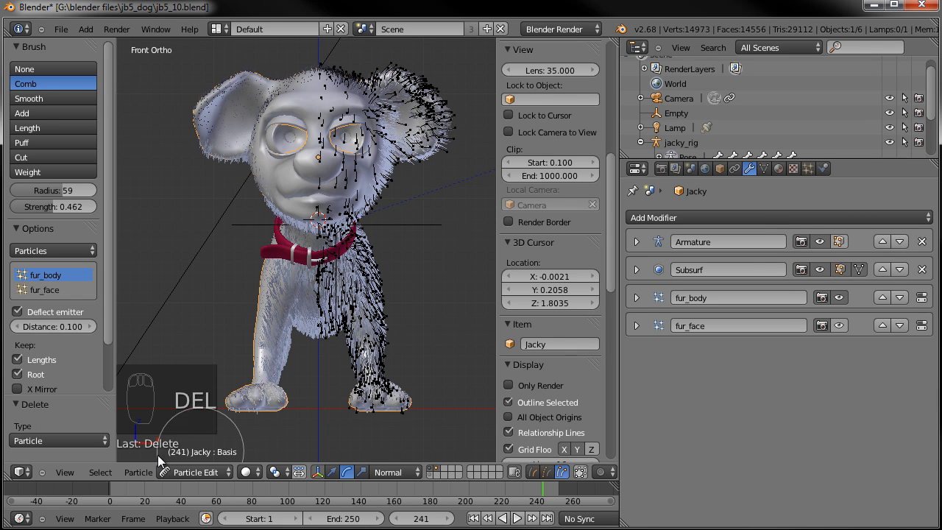
# Step: Select all remaining fur_body hairs, mirror them onto the dog's bare half, and clear the hair selection
pyautogui.click(138, 471)
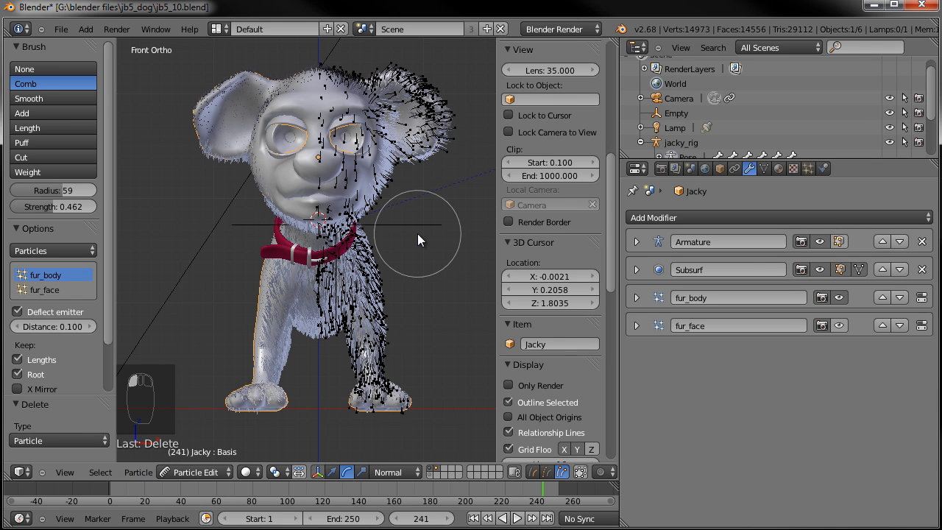
pyautogui.press('a')
pyautogui.click(138, 472)
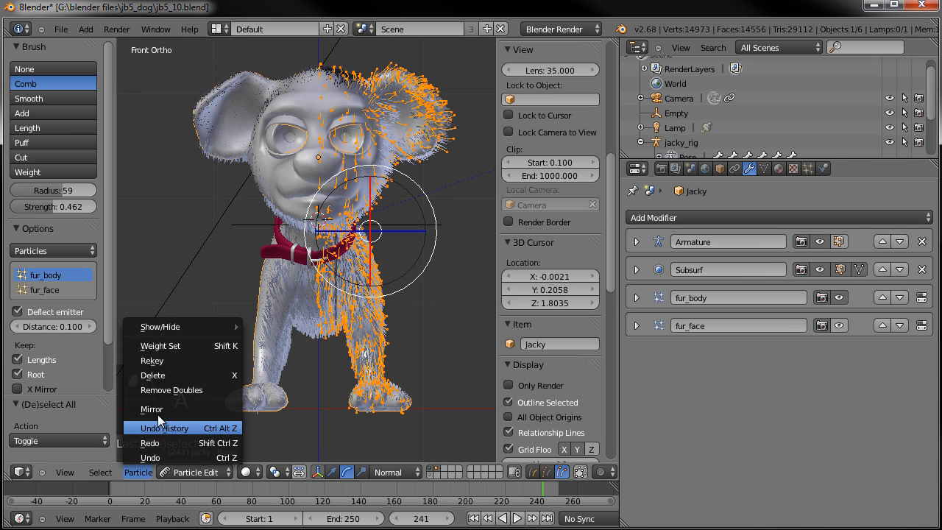
pyautogui.press('a')
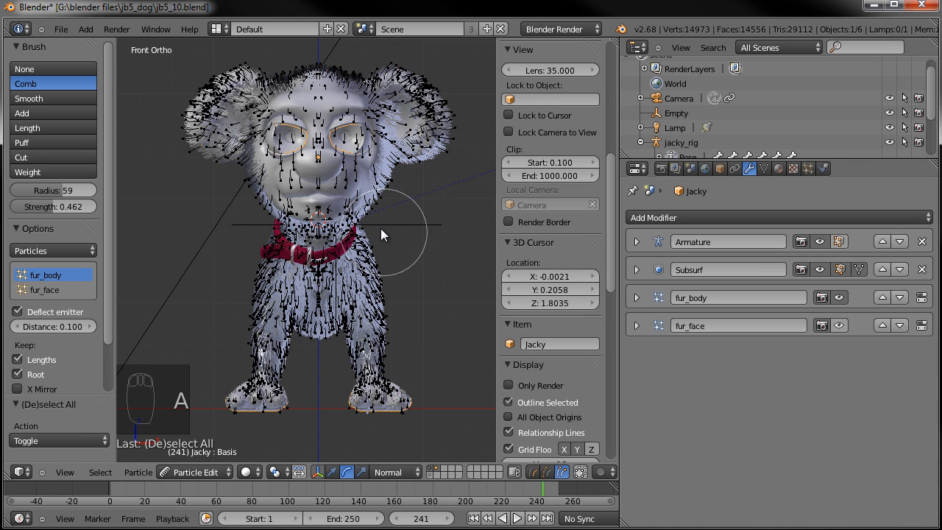
# Step: Toggle Edit Mode on the Jacky mesh, return it to Object Mode and deselect everything
pyautogui.press('Tab')
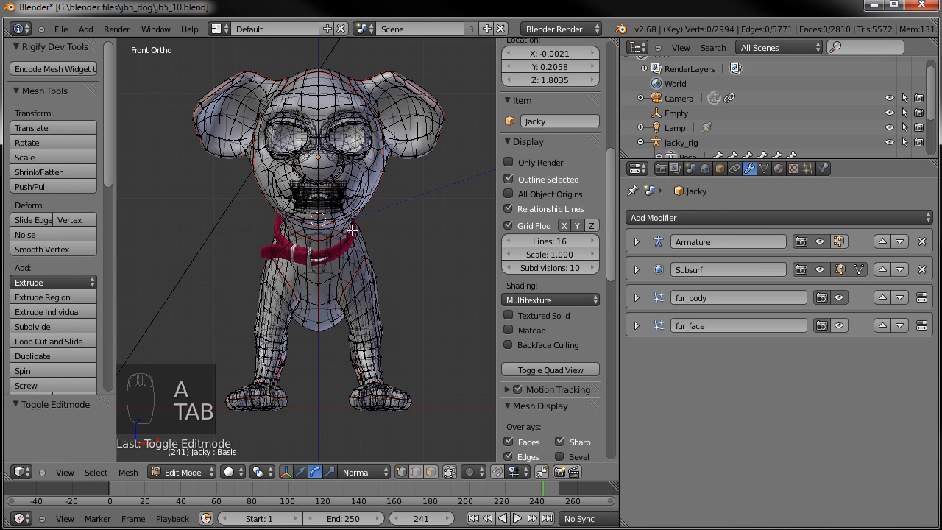
pyautogui.press('Tab')
pyautogui.click(179, 472)
pyautogui.click(184, 462)
pyautogui.press('a')
pyautogui.press('a')
pyautogui.press('a')
# Step: Show the fur_face hair in the viewport and display the rig's layer together with the dog's layers
pyautogui.moveTo(230, 270); pyautogui.dragTo(324, 284, button='middle')
pyautogui.click(839, 325)
pyautogui.click(427, 472)
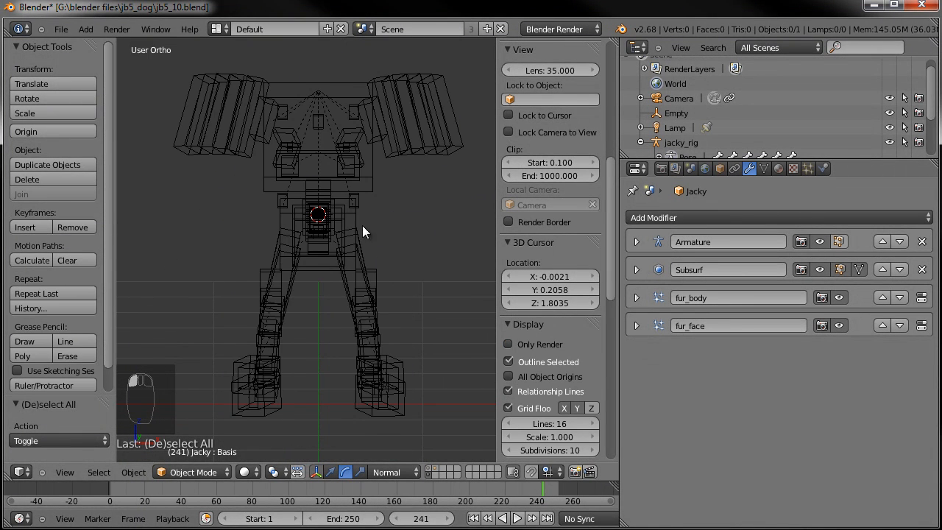
pyautogui.click(427, 466)
pyautogui.click(428, 476)
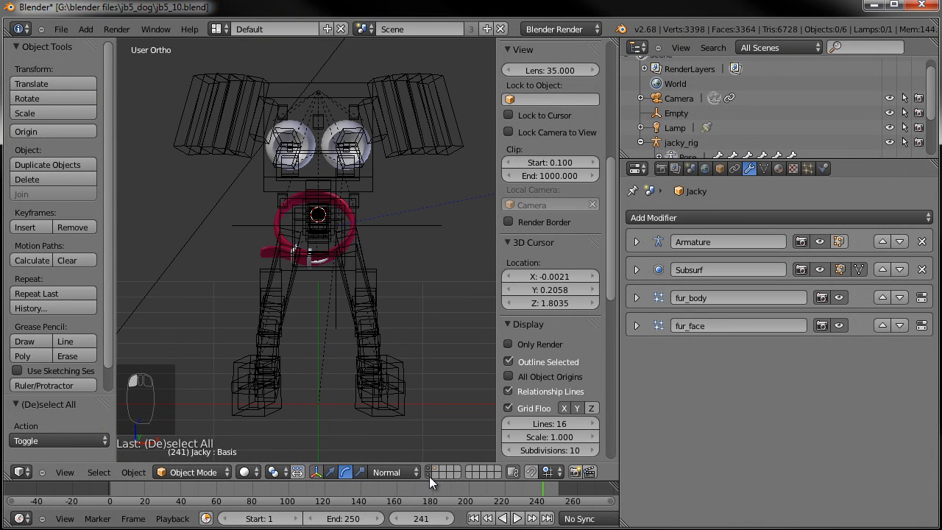
pyautogui.keyDown('shift'); pyautogui.click(436, 468); pyautogui.keyUp('shift')
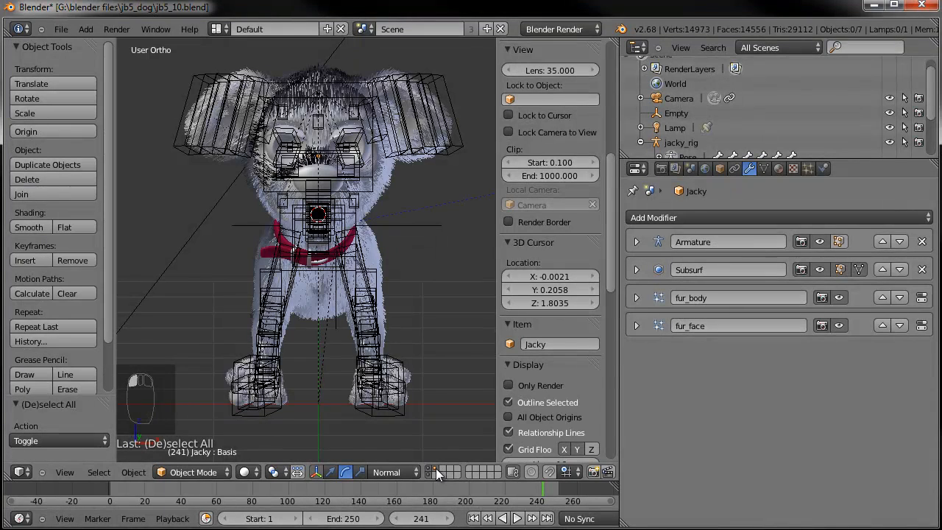
# Step: Hide the Jacky mesh's fur_body and fur_face hair in the viewport and move the mesh to the first layer
pyautogui.rightClick(369, 179)
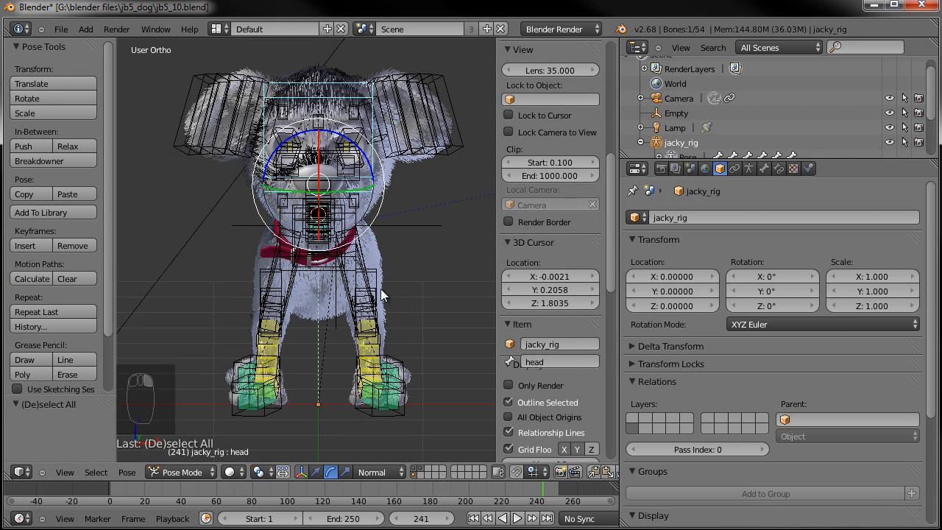
pyautogui.moveTo(373, 288); pyautogui.dragTo(406, 388, button='middle')
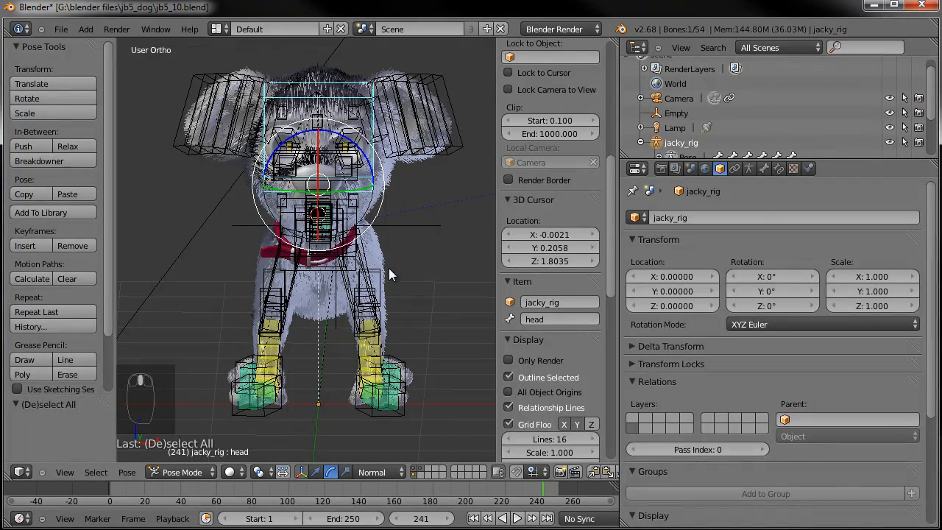
pyautogui.rightClick(388, 268)
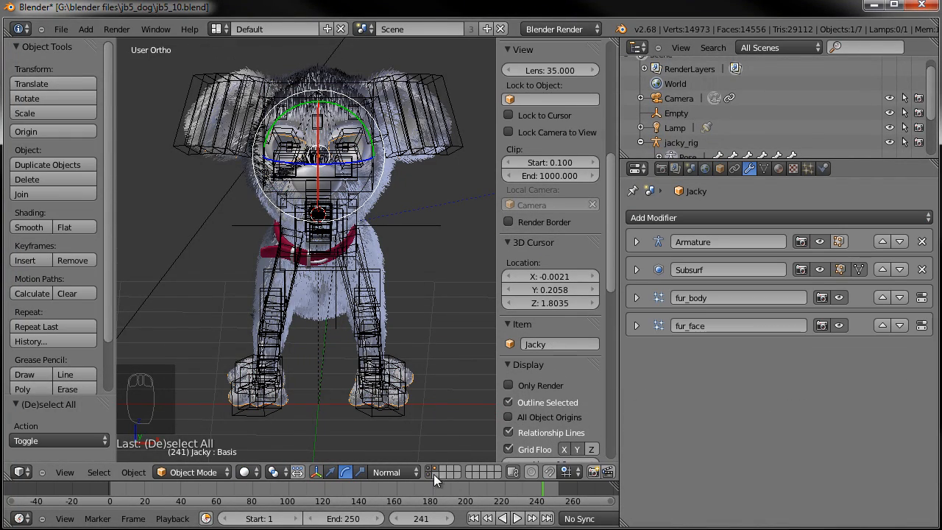
pyautogui.moveTo(402, 314); pyautogui.dragTo(353, 305, button='middle')
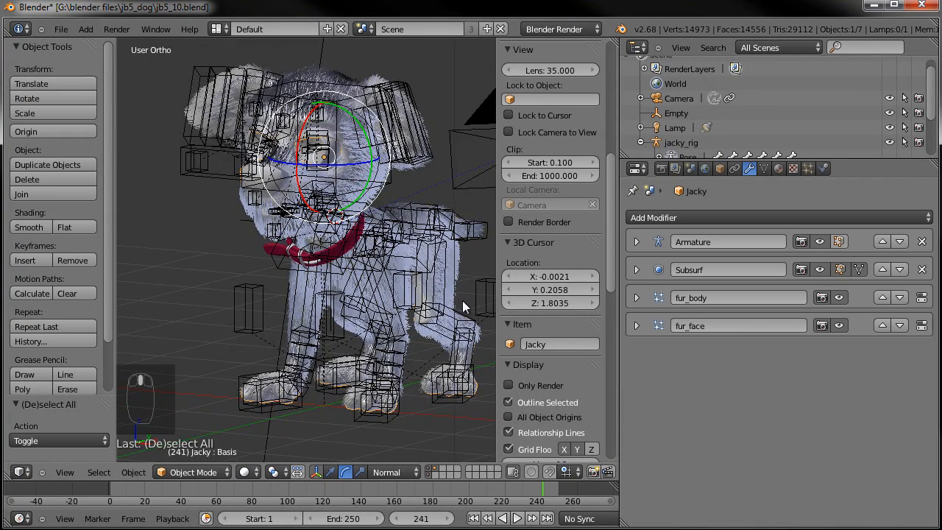
pyautogui.click(838, 298)
pyautogui.click(839, 325)
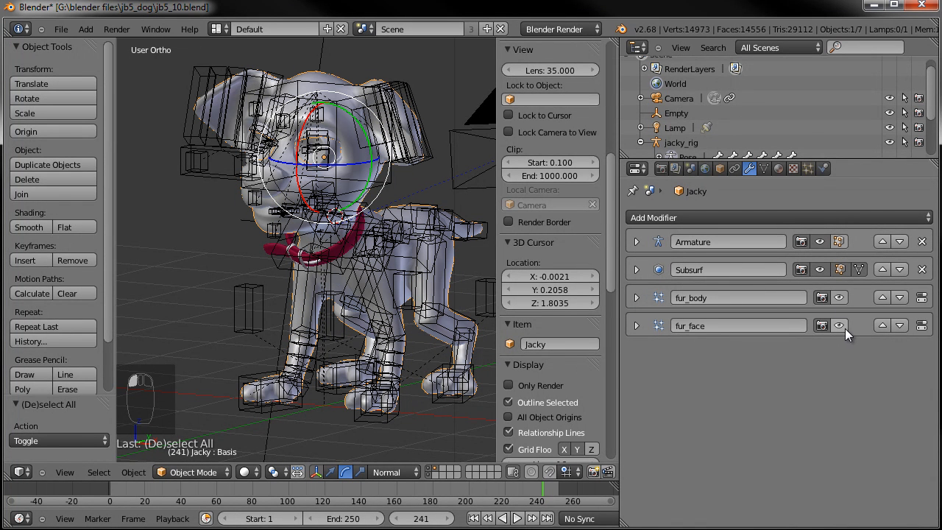
pyautogui.press('m')
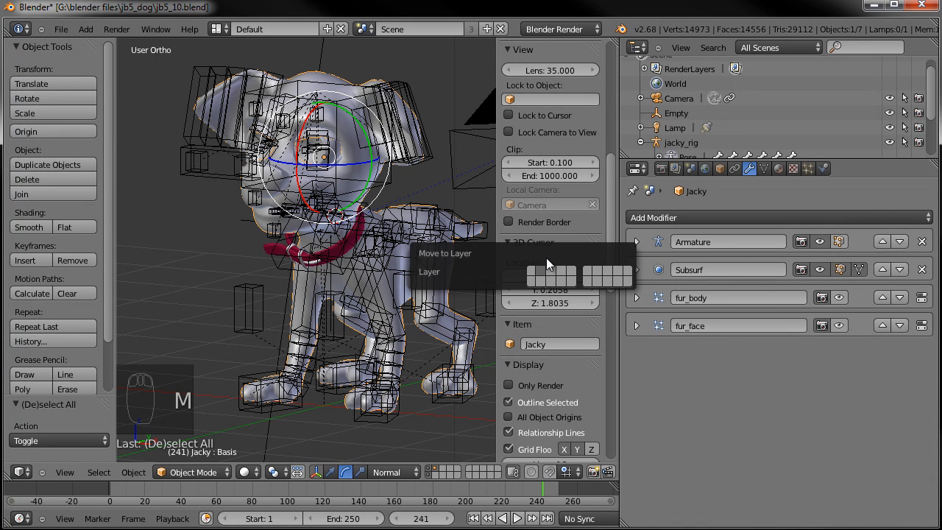
pyautogui.click(531, 271)
# Step: Pose the rig's head bone by turning it freely and tilting it about -14.5°
pyautogui.moveTo(226, 353); pyautogui.dragTo(320, 293, button='middle')
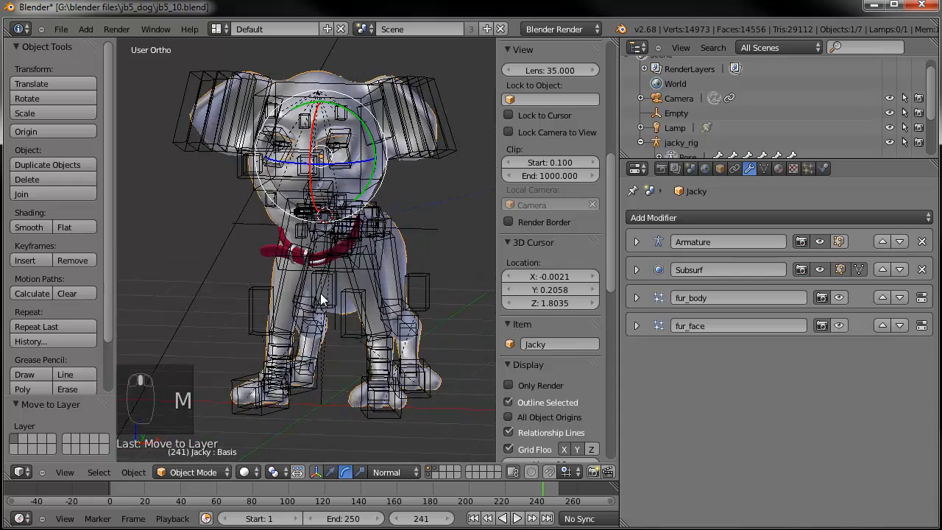
pyautogui.rightClick(358, 212)
pyautogui.press('r')
pyautogui.press('r')
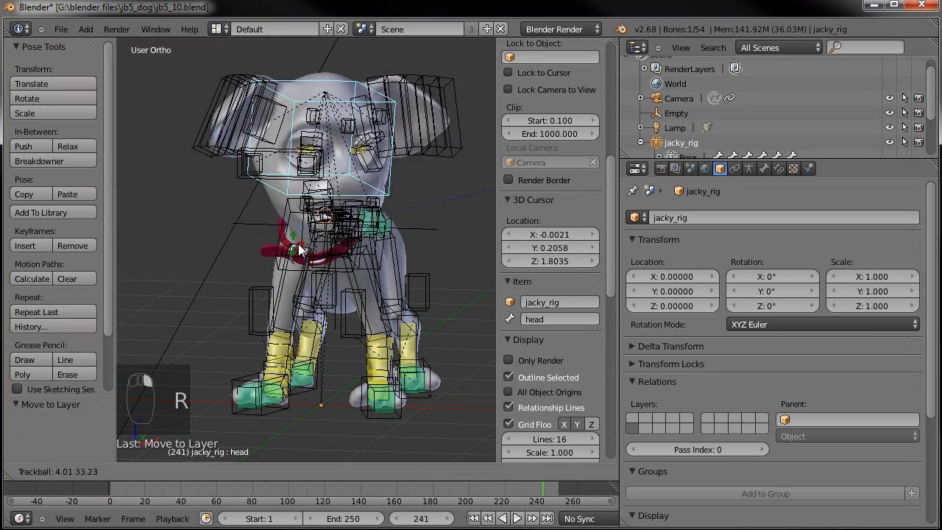
pyautogui.click(343, 230)
pyautogui.press('r')
pyautogui.click(387, 105)
pyautogui.press('r')
pyautogui.press('r')
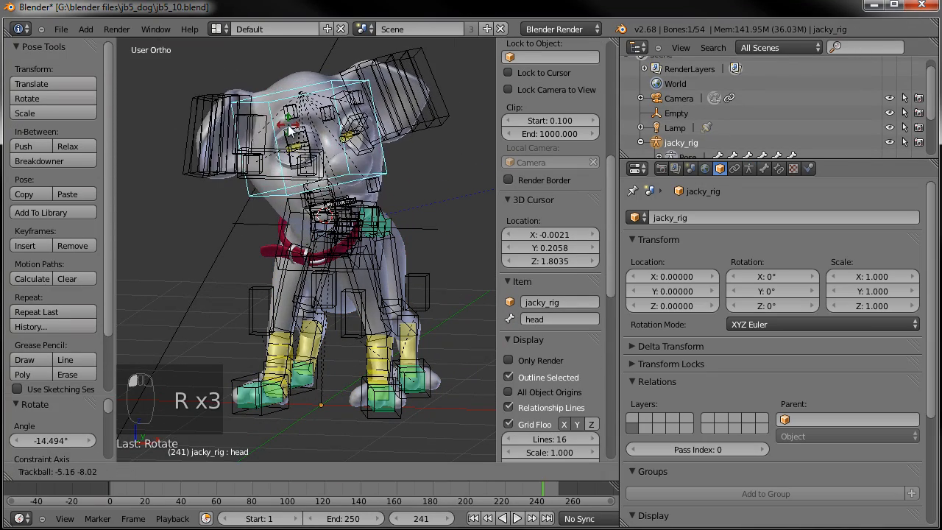
pyautogui.click(377, 99)
# Step: Trackball-rotate the ear.R bone by about 50.4° and 9.7° so the dog's right ear droops
pyautogui.rightClick(218, 101)
pyautogui.press('r')
pyautogui.press('r')
pyautogui.click(226, 182)
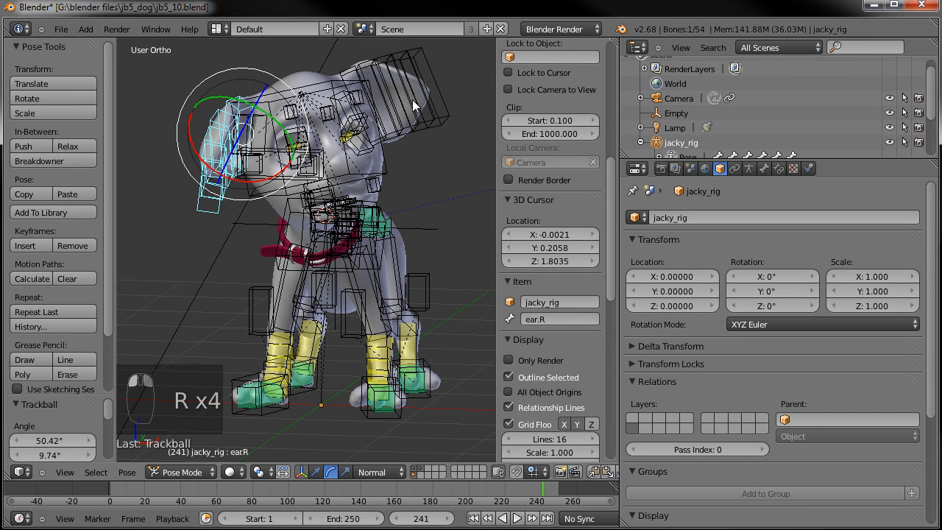
# Step: Rotate the ear.L bone about 28.3°, and trackball-rotate it by about -28.1° and 22.9°
pyautogui.rightClick(412, 100)
pyautogui.press('r')
pyautogui.press('r')
pyautogui.click(457, 87)
pyautogui.press('r')
pyautogui.press('r')
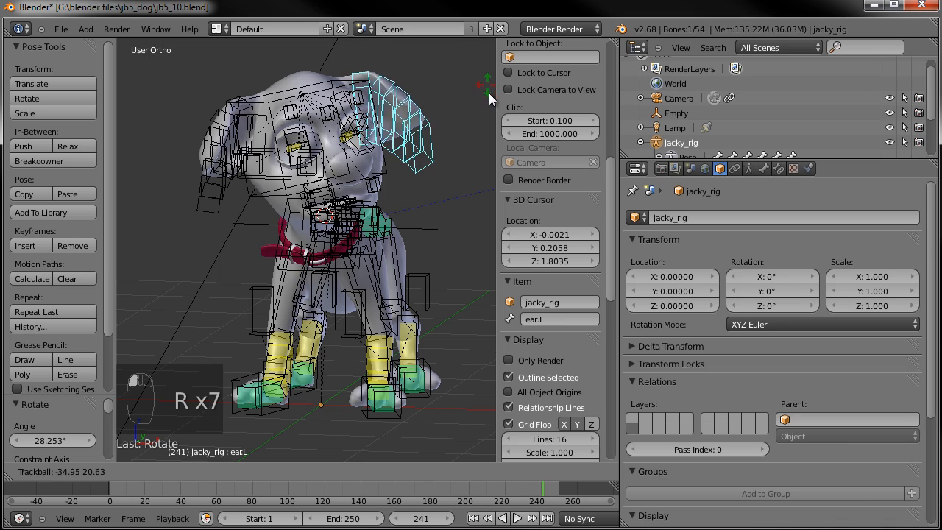
pyautogui.click(392, 117)
pyautogui.rightClick(365, 100)
pyautogui.press('g')
pyautogui.rightClick(372, 123)
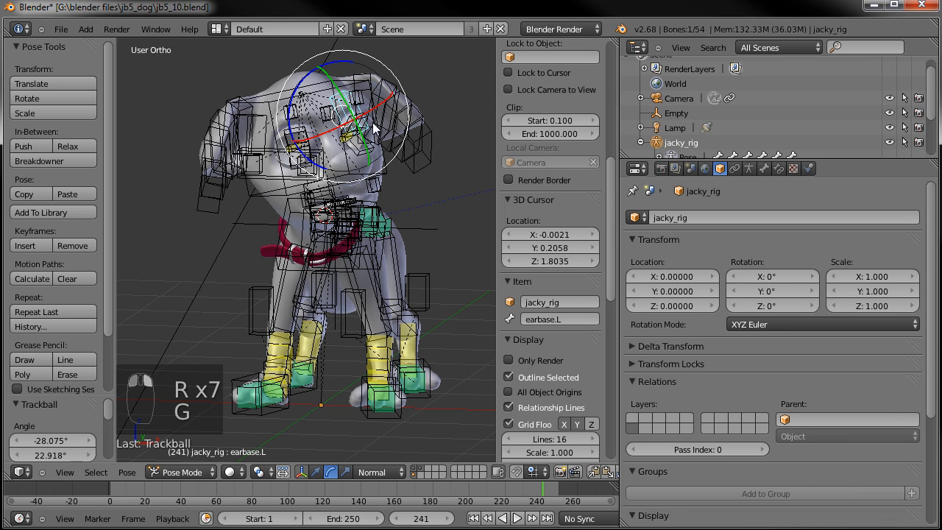
# Step: Reposition the dog's left brow control and the middle brow control CTRLbrow.Mid
pyautogui.moveTo(372, 122); pyautogui.dragTo(310, 196, button='middle')
pyautogui.scroll(4, 310, 196)
pyautogui.rightClick(329, 78)
pyautogui.press('g')
pyautogui.click(331, 81)
pyautogui.rightClick(265, 92)
pyautogui.press('g')
pyautogui.click(298, 216)
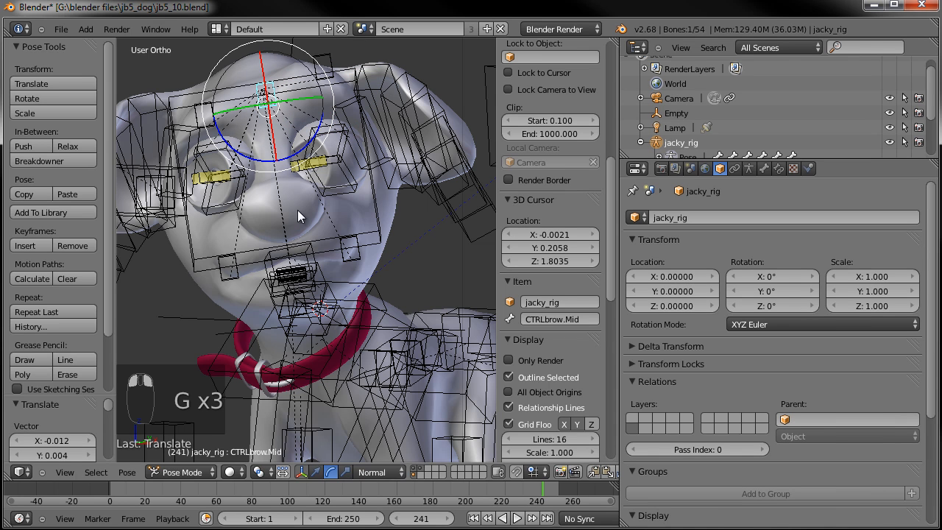
# Step: Move both mouth-corner controls outward and upward to shape a smile
pyautogui.press('g')
pyautogui.click(259, 278)
pyautogui.rightClick(228, 278)
pyautogui.press('g')
pyautogui.click(201, 264)
pyautogui.rightClick(301, 278)
pyautogui.press('g')
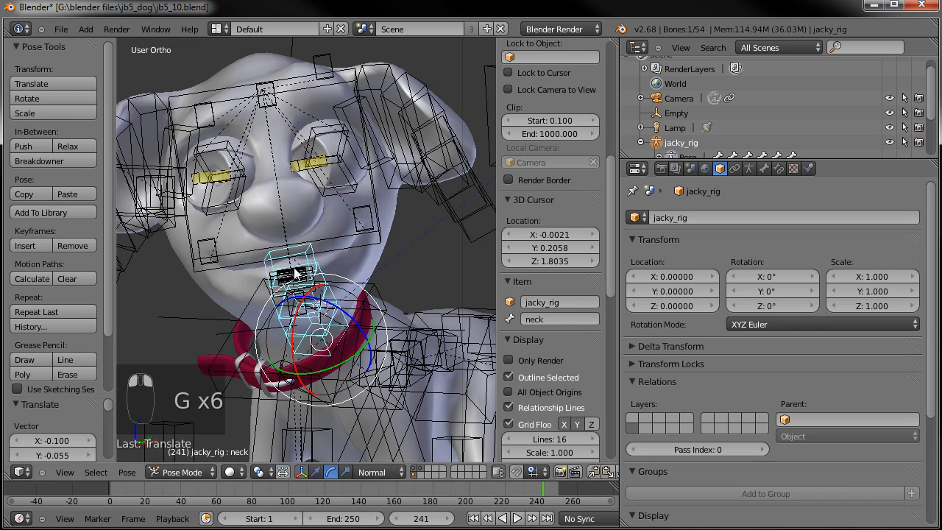
pyautogui.rightClick(303, 276)
pyautogui.press('g')
pyautogui.rightClick(313, 319)
# Step: Move the chin control CTRLchin downward to open the dog's mouth
pyautogui.moveTo(315, 316); pyautogui.dragTo(279, 291, button='middle')
pyautogui.rightClick(266, 301)
pyautogui.press('g')
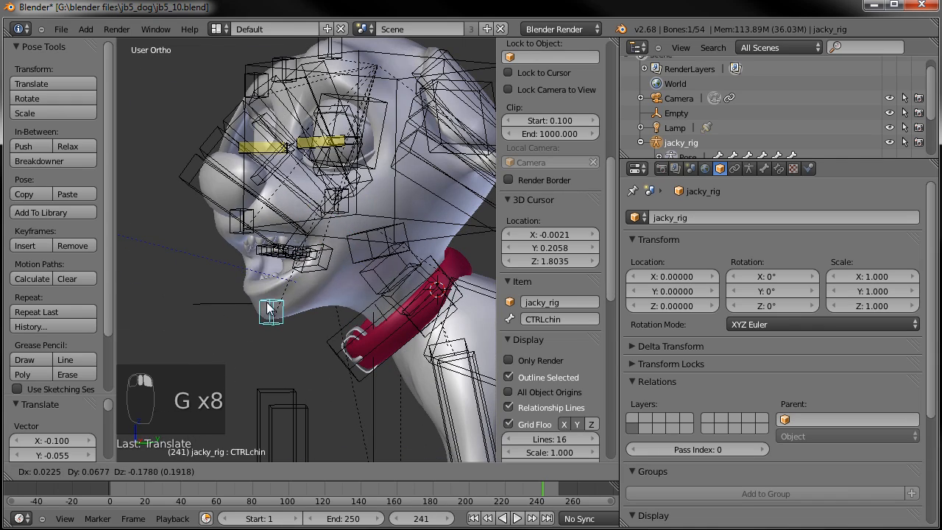
pyautogui.click(267, 296)
# Step: Rotate the tongueBase bone about 19.4° and shift it slightly upward to seat the tongue in the open mouth
pyautogui.rightClick(320, 253)
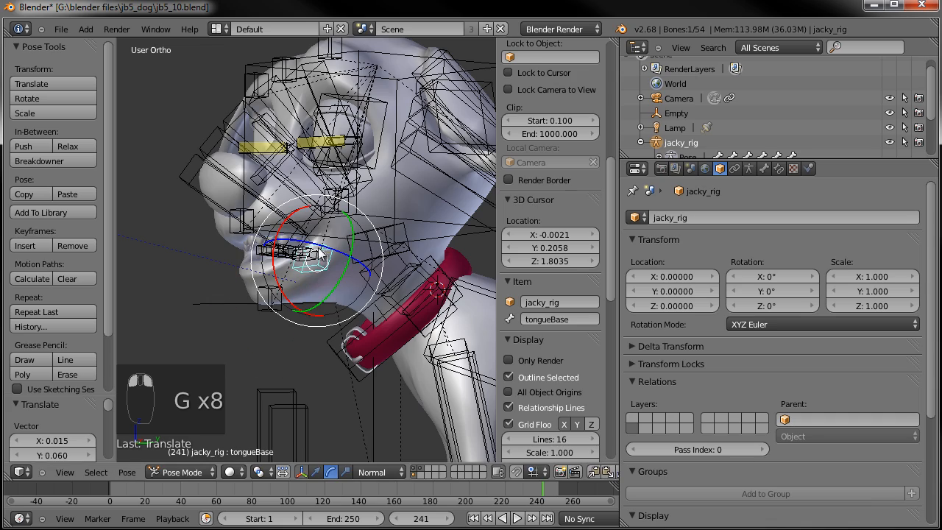
pyautogui.moveTo(287, 226); pyautogui.dragTo(283, 243)
pyautogui.moveTo(283, 242); pyautogui.dragTo(411, 227, button='middle')
pyautogui.press('g')
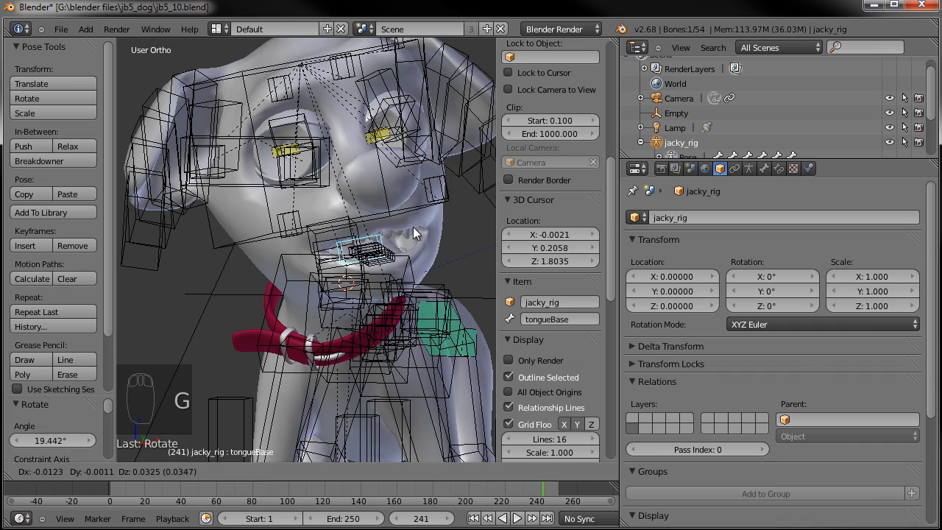
pyautogui.click(403, 234)
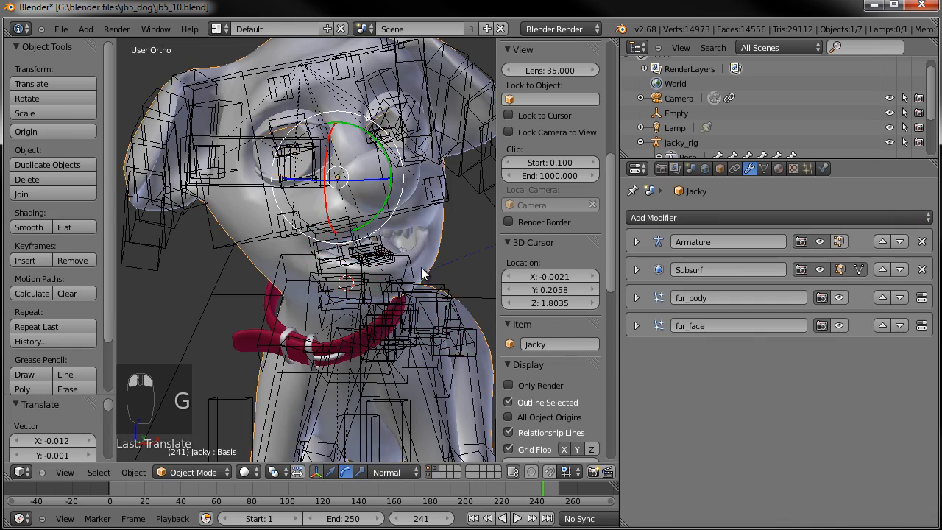
# Step: Lower the chin control CTRLchin a little further to widen the mouth opening
pyautogui.moveTo(368, 235); pyautogui.dragTo(397, 236, button='middle')
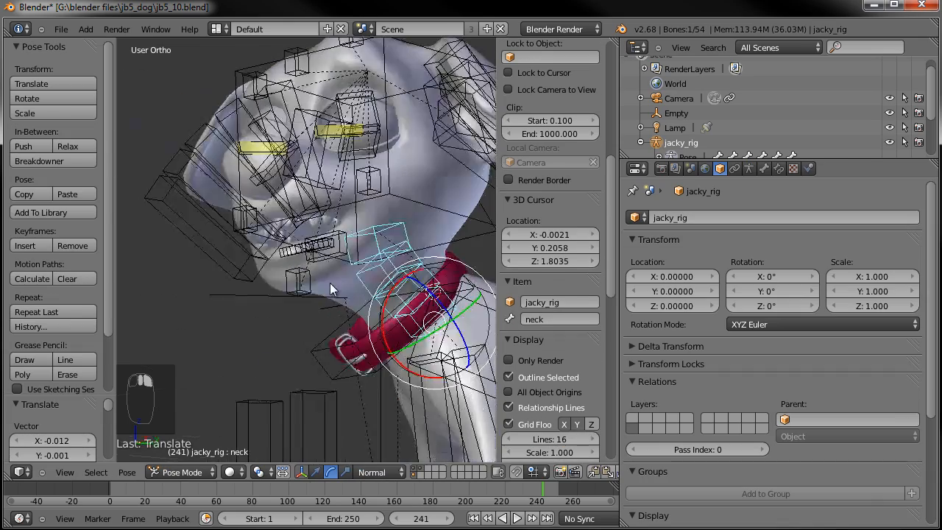
pyautogui.moveTo(329, 282); pyautogui.dragTo(336, 283, button='middle')
pyautogui.rightClick(292, 287)
pyautogui.press('g')
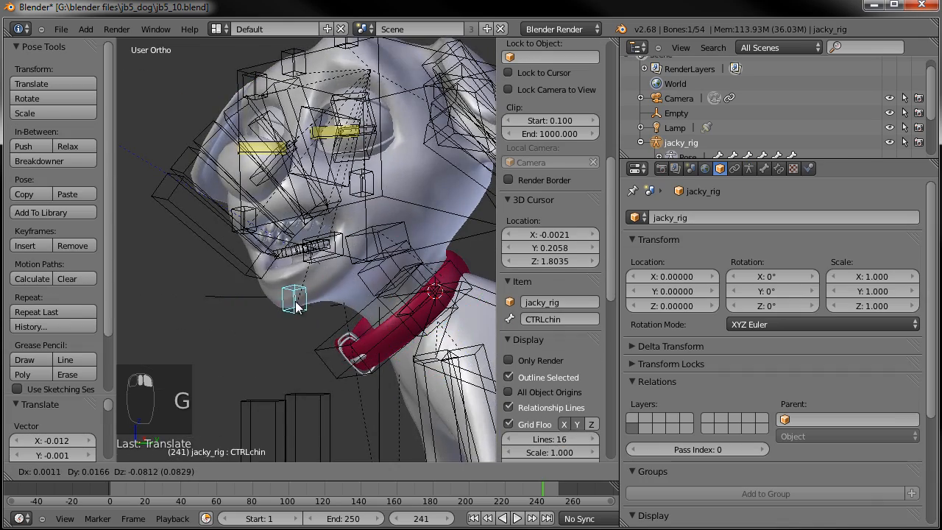
pyautogui.click(297, 294)
# Step: Rotate the tongueBase bone about 4.2° and nudge its position inside the mouth
pyautogui.rightClick(328, 243)
pyautogui.moveTo(293, 224); pyautogui.dragTo(290, 227)
pyautogui.moveTo(289, 228); pyautogui.dragTo(377, 268, button='middle')
pyautogui.press('g')
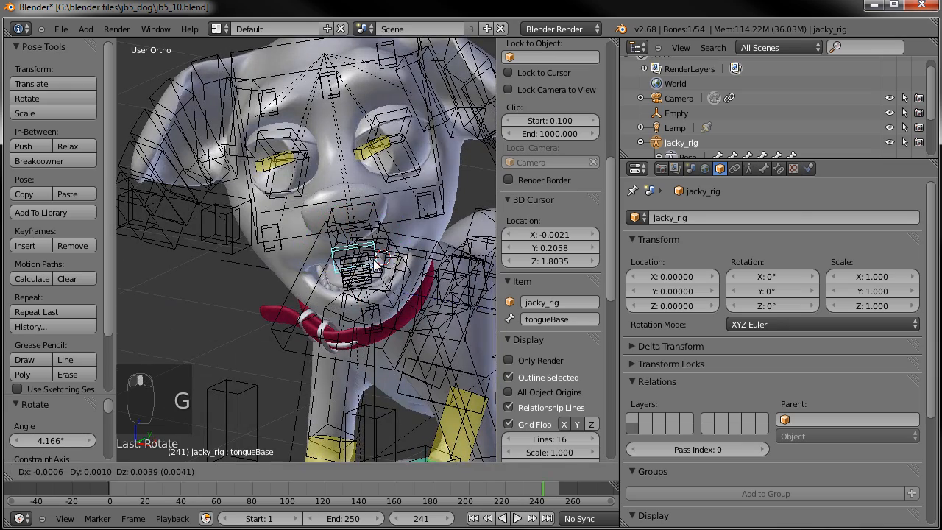
pyautogui.click(373, 261)
# Step: In top view, move the eye-target bone named Bone in front of the camera and rotate it about -34°
pyautogui.scroll(-4, 354, 257)
pyautogui.rightClick(237, 247)
pyautogui.moveTo(241, 246); pyautogui.dragTo(280, 258, button='middle')
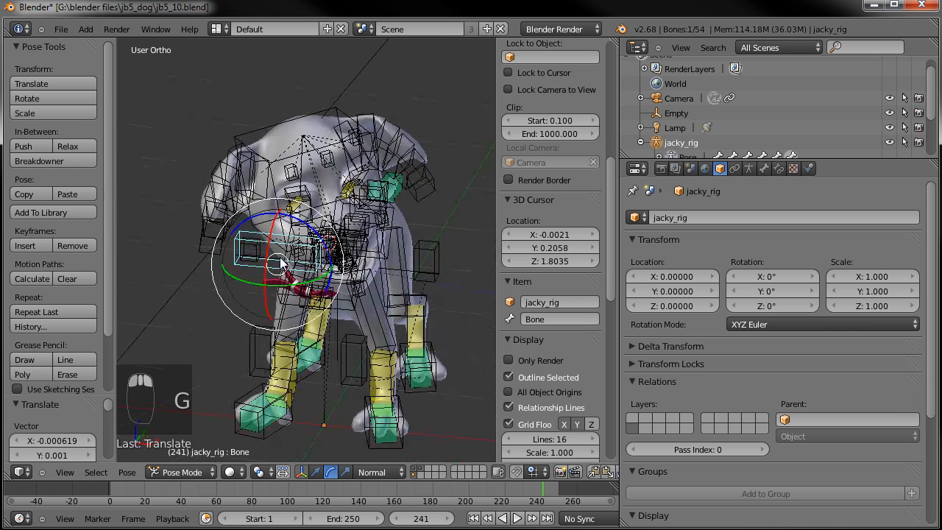
pyautogui.press('KP_7')
pyautogui.scroll(-6, 282, 255)
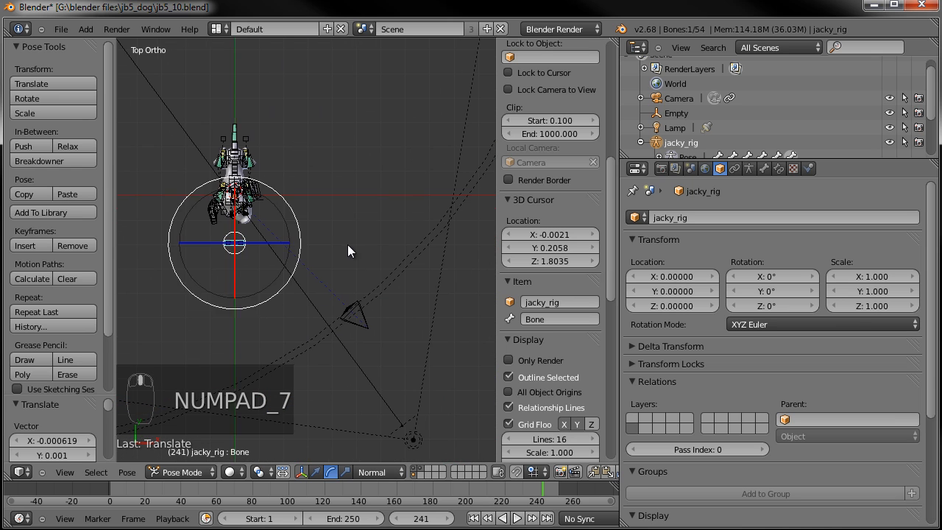
pyautogui.press('g')
pyautogui.press('r')
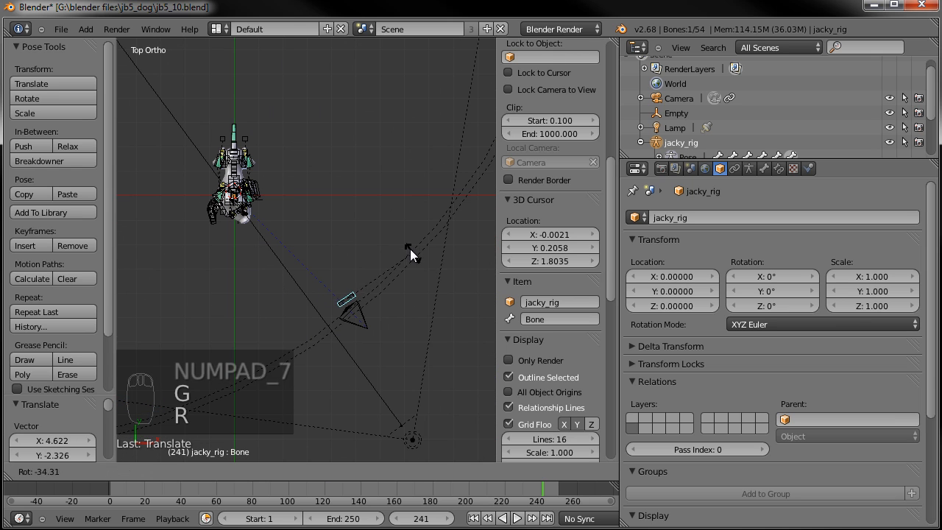
pyautogui.click(407, 247)
pyautogui.press('g')
pyautogui.click(400, 250)
# Step: In side view, adjust the eye-target bone's position near the camera, and switch to the camera view
pyautogui.press('KP_3')
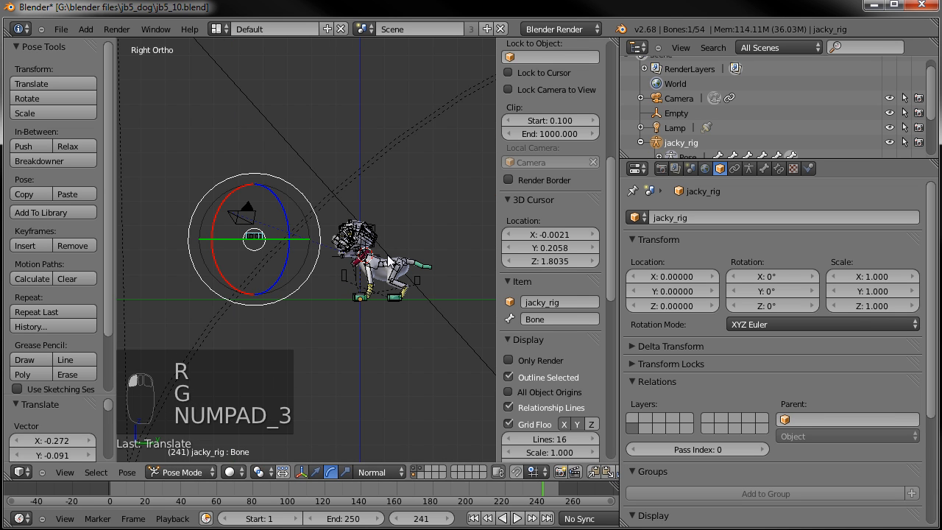
pyautogui.press('g')
pyautogui.click(353, 254)
pyautogui.press('KP_0')
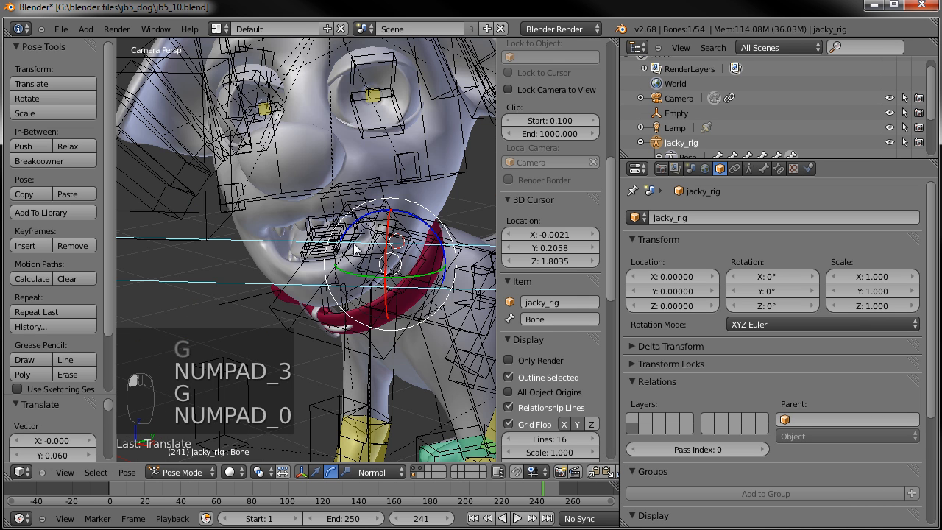
# Step: Move the hips bone slightly and trackball-rotate it by about -2.9° and 9.2°
pyautogui.rightClick(450, 249)
pyautogui.press('g')
pyautogui.press('r')
pyautogui.press('r')
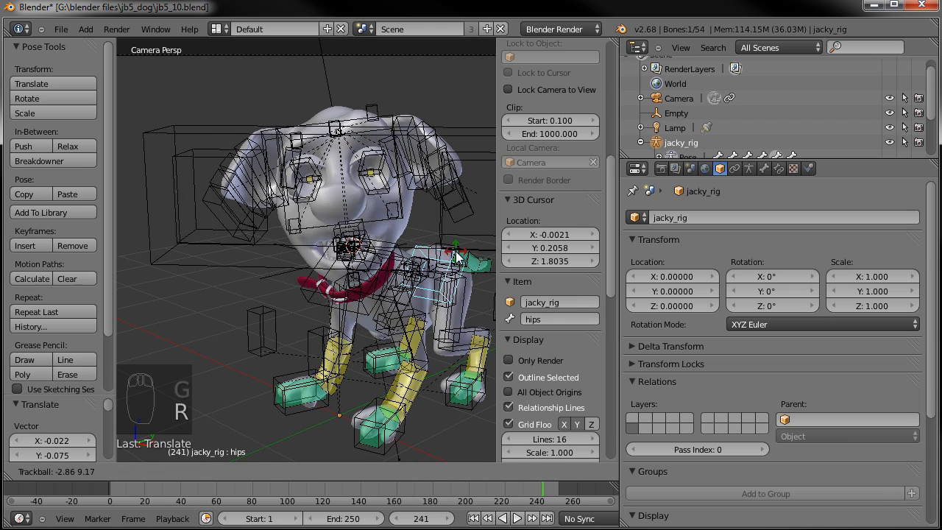
pyautogui.click(401, 219)
# Step: Reposition the left and right mouth-corner controls to refine the smile in camera view
pyautogui.rightClick(403, 218)
pyautogui.press('g')
pyautogui.click(334, 221)
pyautogui.rightClick(289, 232)
pyautogui.press('g')
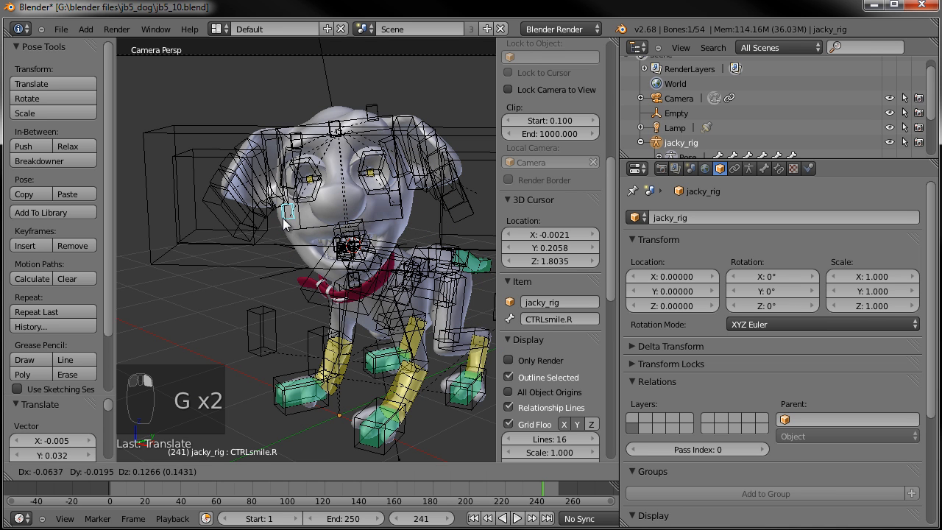
pyautogui.click(324, 273)
# Step: Shift the chin control CTRLchin sideways and upward, about -0.094 in X and -0.078 in Y
pyautogui.rightClick(352, 298)
pyautogui.press('g')
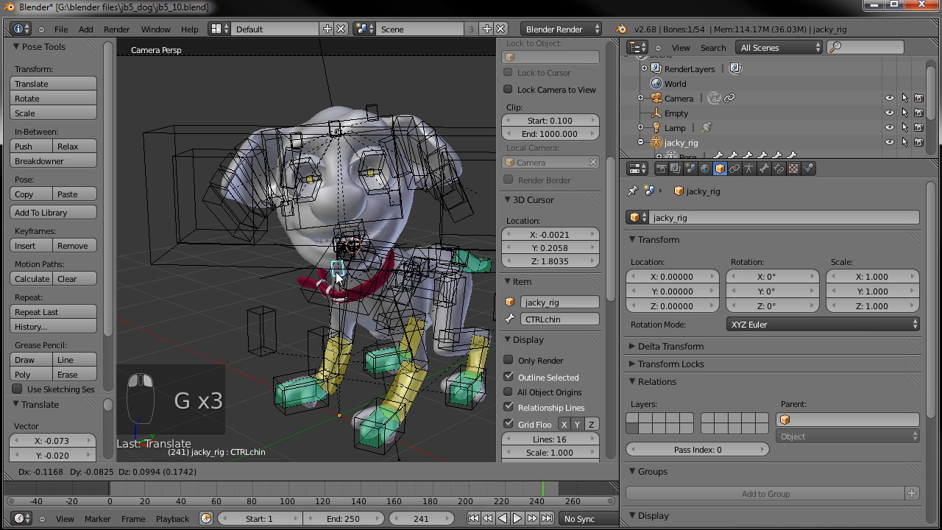
pyautogui.click(348, 270)
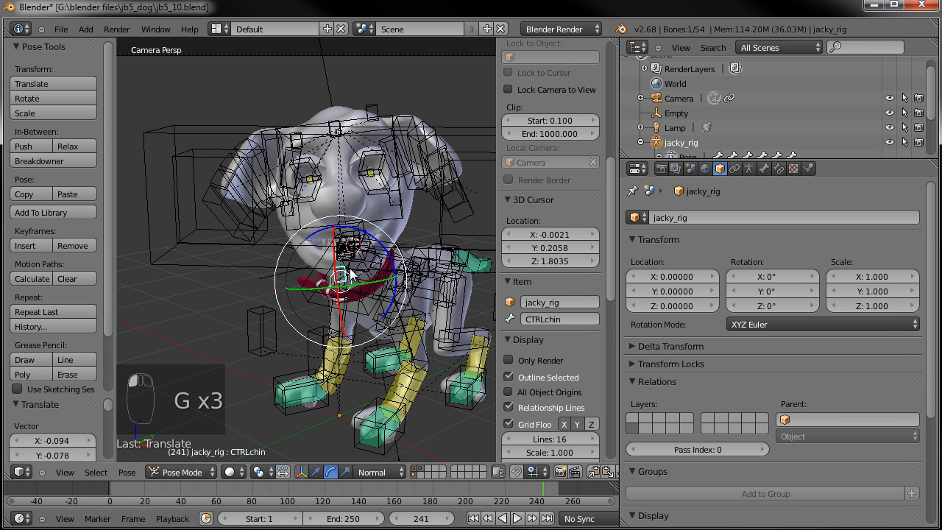
# Step: Raise the tongueBase bone and trackball-rotate it by about -2.9° on the second angle
pyautogui.scroll(5, 359, 268)
pyautogui.scroll(-2, 361, 267)
pyautogui.rightClick(382, 208)
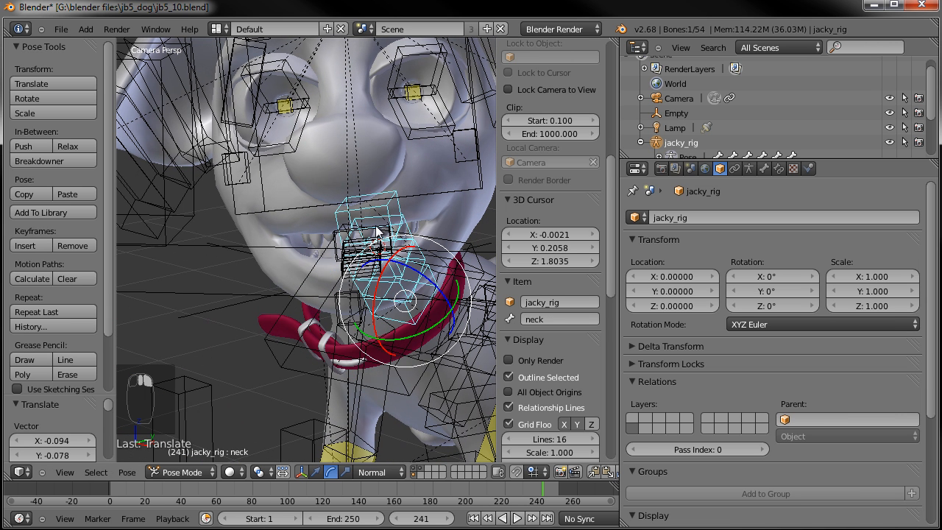
pyautogui.rightClick(377, 231)
pyautogui.press('g')
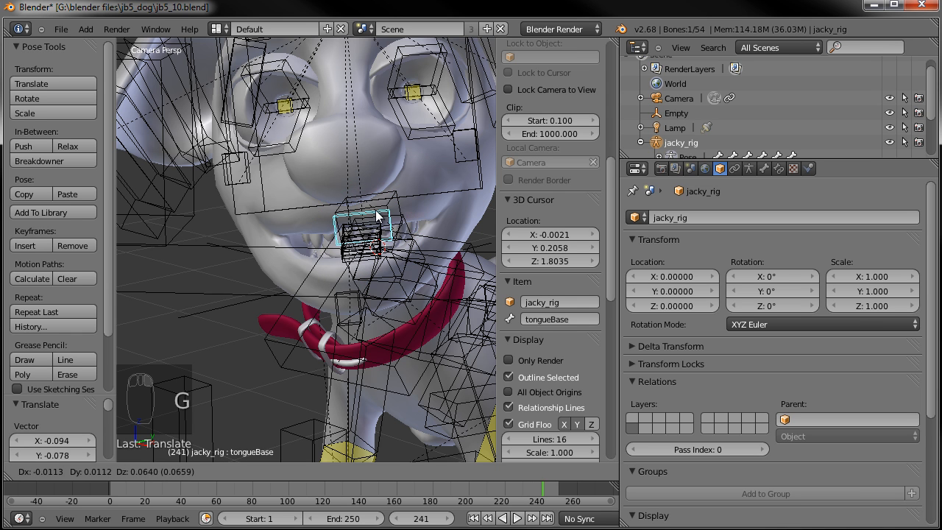
pyautogui.press('r')
pyautogui.press('r')
pyautogui.click(367, 221)
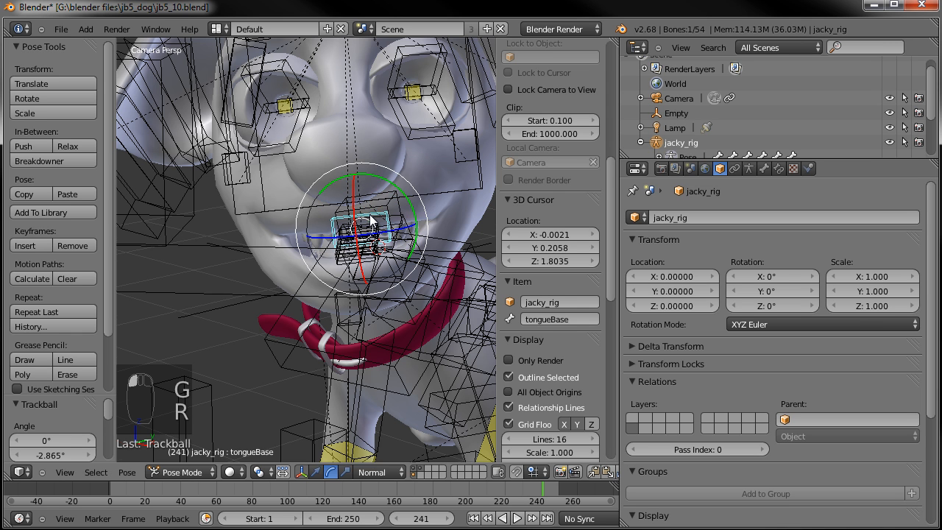
# Step: Reposition the middle brow control CTRLbrow.Mid and the dog's right brow control
pyautogui.scroll(-4, 355, 270)
pyautogui.rightClick(316, 160)
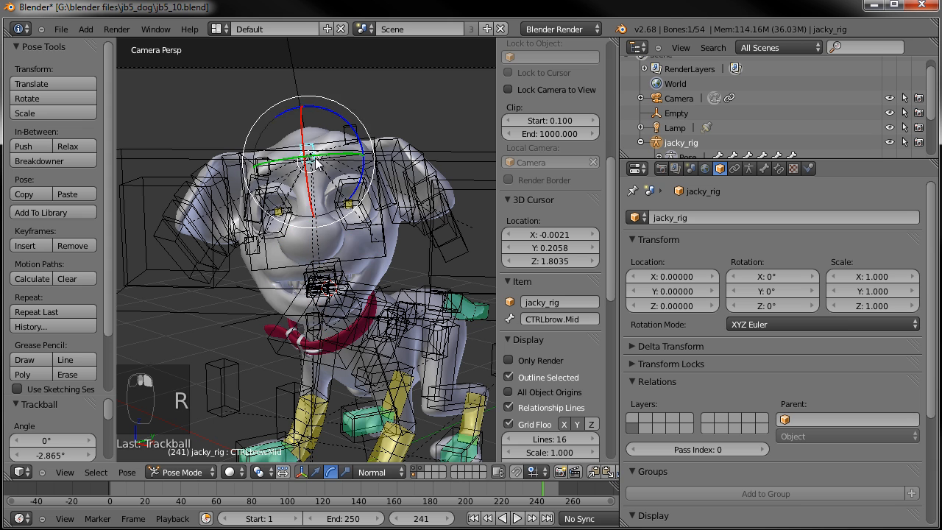
pyautogui.press('g')
pyautogui.click(286, 171)
pyautogui.rightClick(273, 167)
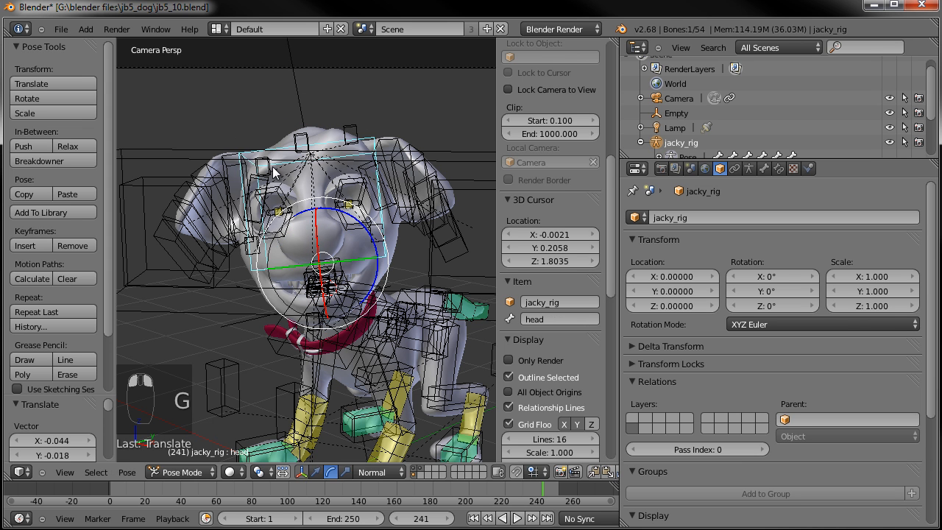
pyautogui.press('g')
pyautogui.rightClick(272, 166)
pyautogui.rightClick(269, 164)
pyautogui.press('g')
pyautogui.click(289, 170)
# Step: Rotate the left eyelid bones: eyelid.T.L by about -15.4° and eyelid.B.L by about -10°
pyautogui.scroll(3, 371, 198)
pyautogui.rightClick(384, 161)
pyautogui.press('r')
pyautogui.click(381, 144)
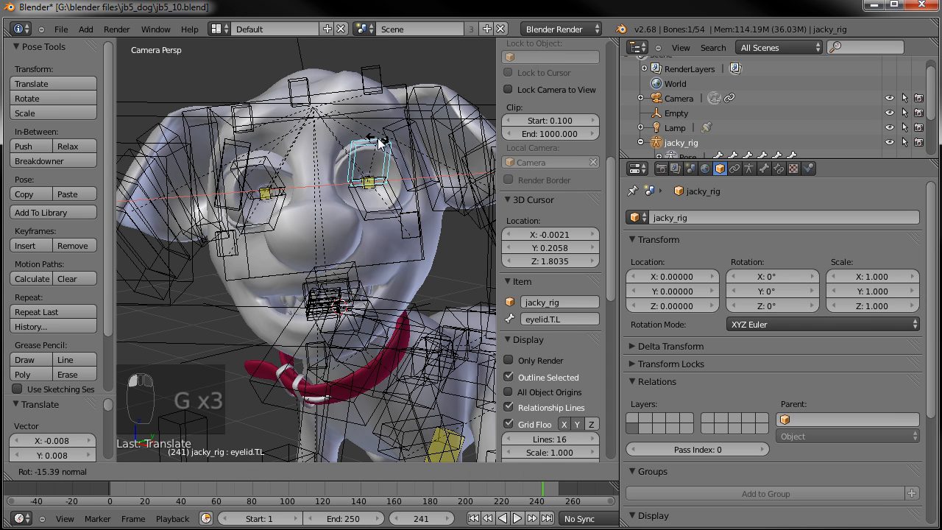
pyautogui.rightClick(383, 190)
pyautogui.press('r')
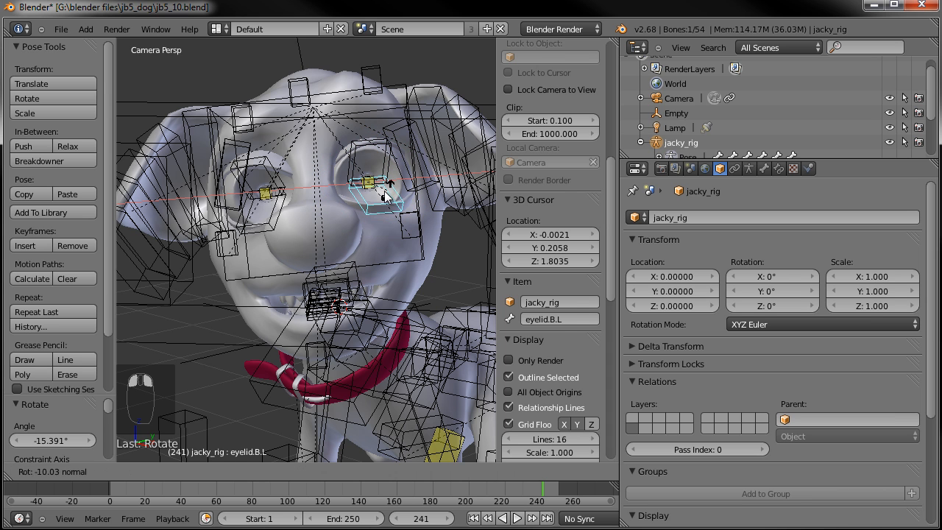
pyautogui.click(386, 190)
# Step: Rotate the right eyelid bones: eyelid.T.R by about -13.9° and eyelid.B.R by about -9.3°
pyautogui.rightClick(239, 163)
pyautogui.press('r')
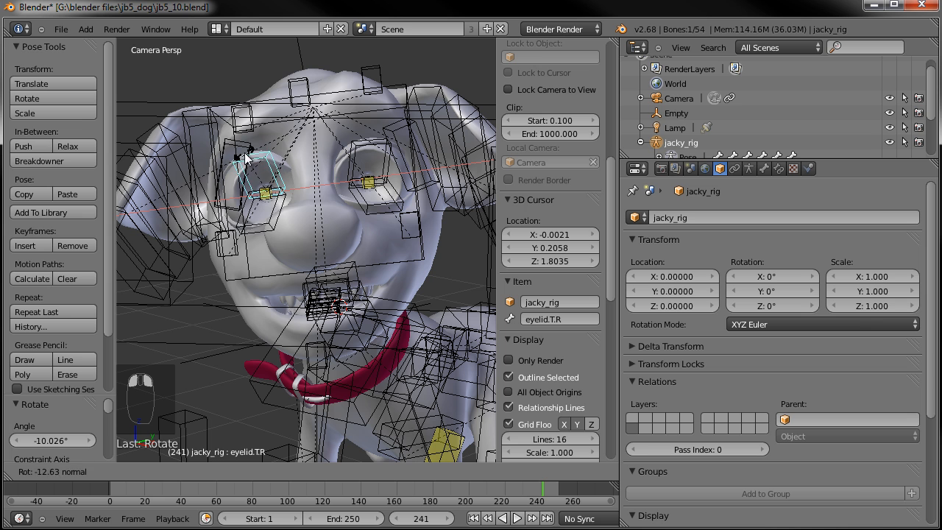
pyautogui.click(241, 170)
pyautogui.rightClick(243, 211)
pyautogui.press('r')
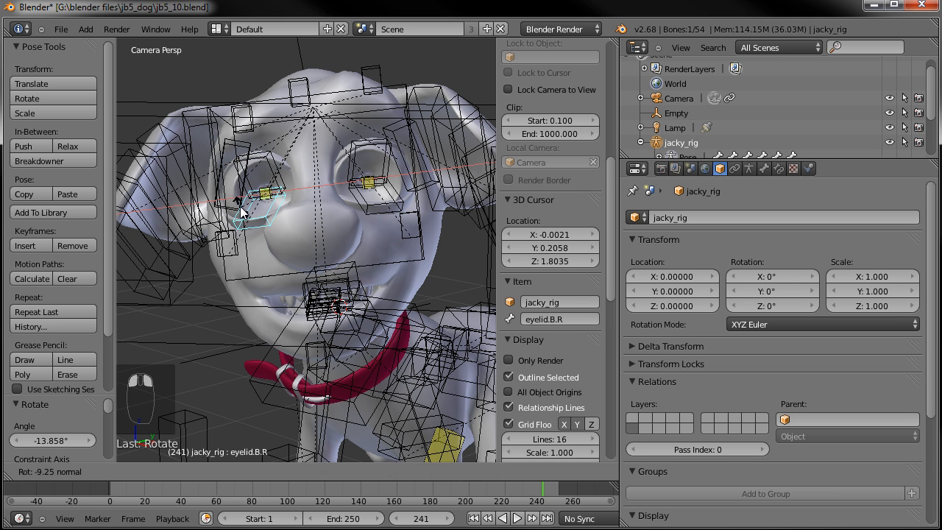
pyautogui.click(318, 254)
# Step: Deselect all bones and save the posed scene as a new file named jb5_11.blend
pyautogui.press('a')
pyautogui.scroll(-3, 346, 260)
pyautogui.hotkey('ctrl', 's')
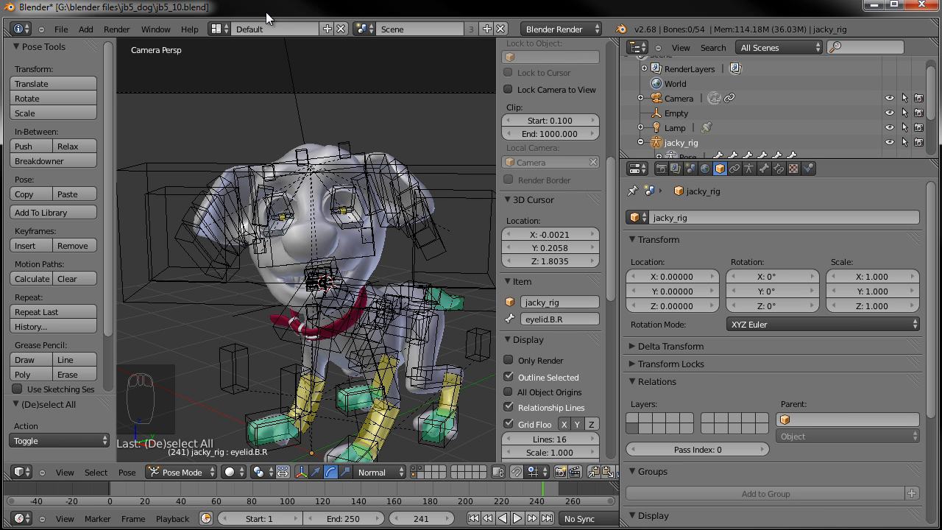
pyautogui.click(60, 29)
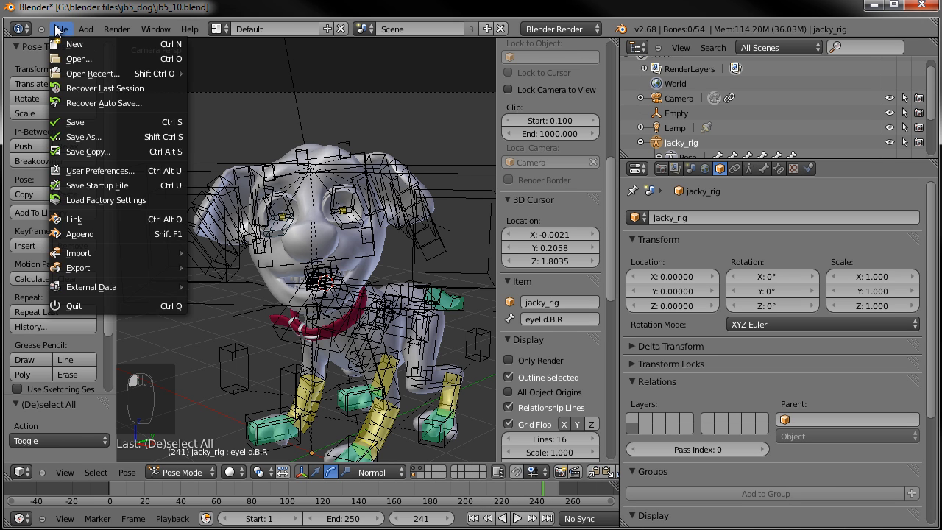
pyautogui.click(112, 137)
pyautogui.click(243, 86)
pyautogui.click(219, 82)
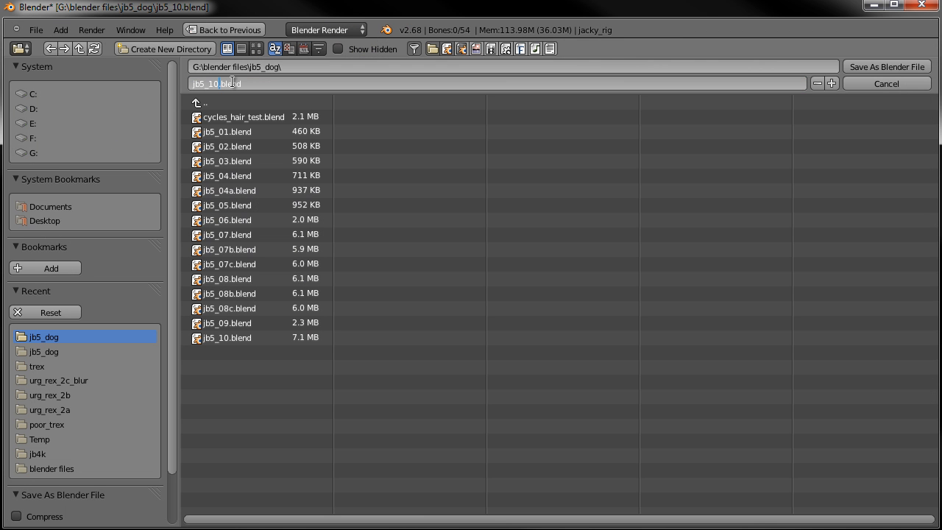
pyautogui.click(887, 66)
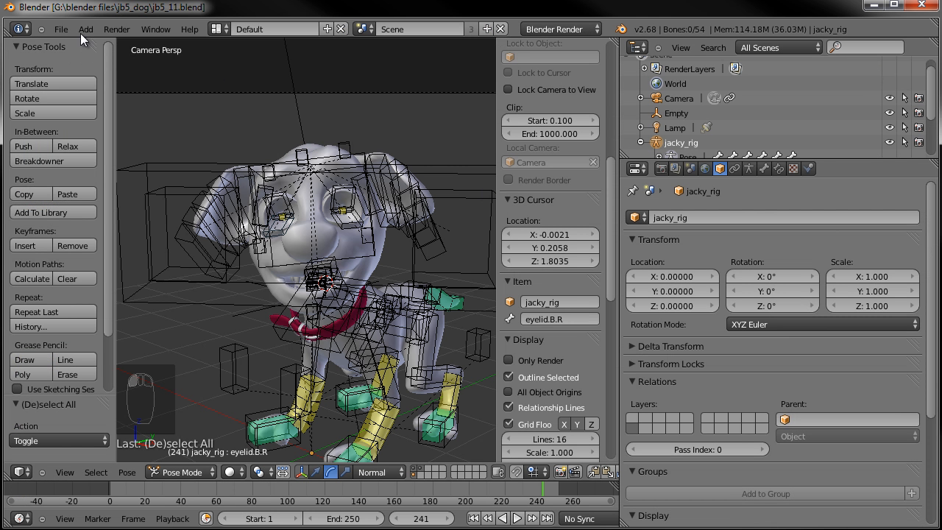
# Step: Reopen the recent file jb5_10.blend and inspect the dog's pose in it
pyautogui.click(61, 29)
pyautogui.moveTo(96, 74)
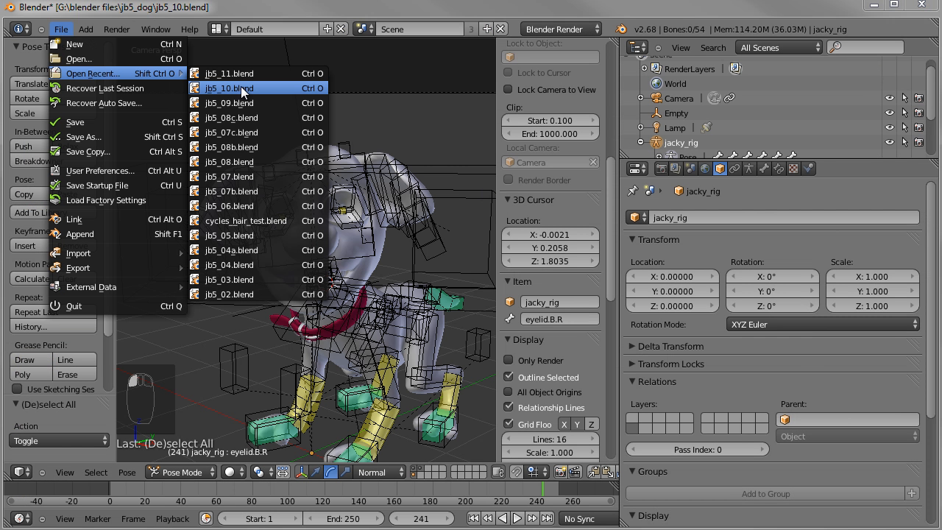
pyautogui.click(228, 88)
pyautogui.moveTo(223, 182); pyautogui.dragTo(104, 60, button='middle')
pyautogui.scroll(2, 254, 201)
pyautogui.scroll(3, 192, 200)
# Step: Reopen the posed file jb5_11.blend and render the current frame
pyautogui.click(61, 29)
pyautogui.moveTo(94, 73)
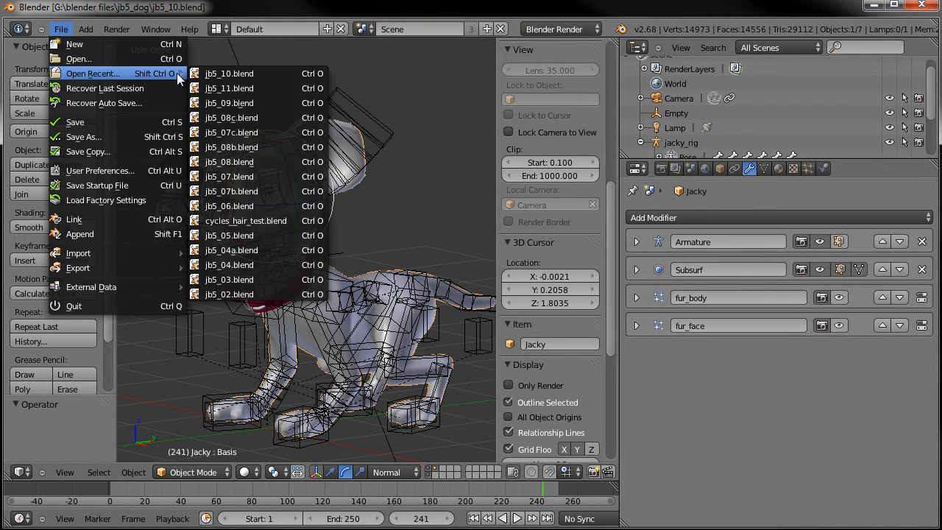
pyautogui.click(220, 88)
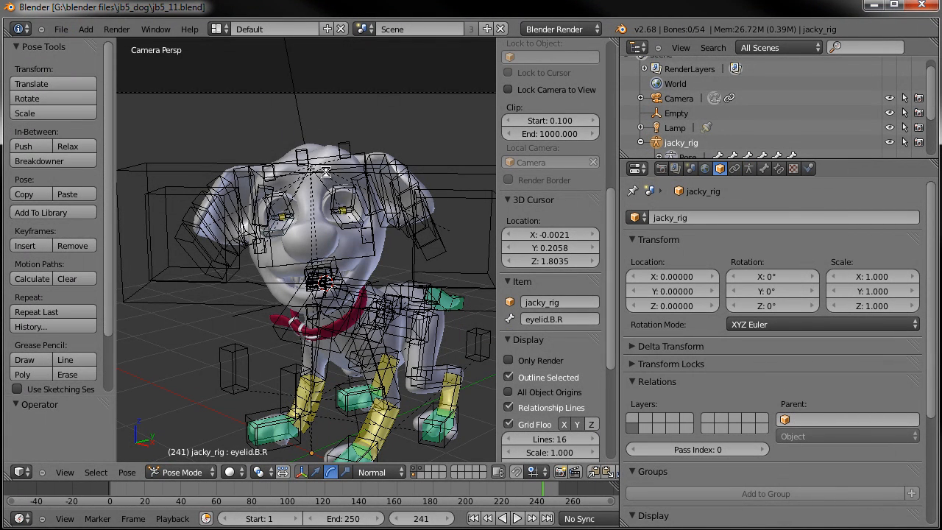
pyautogui.press('F12')
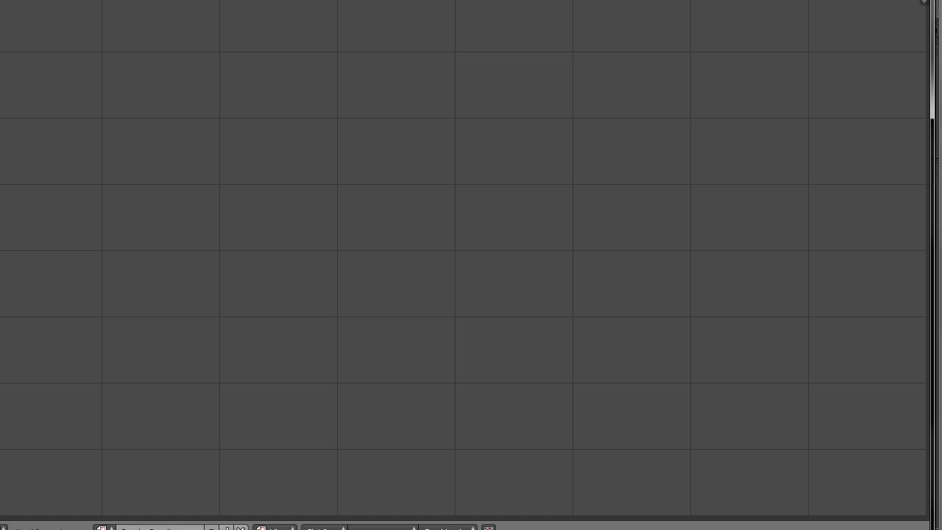